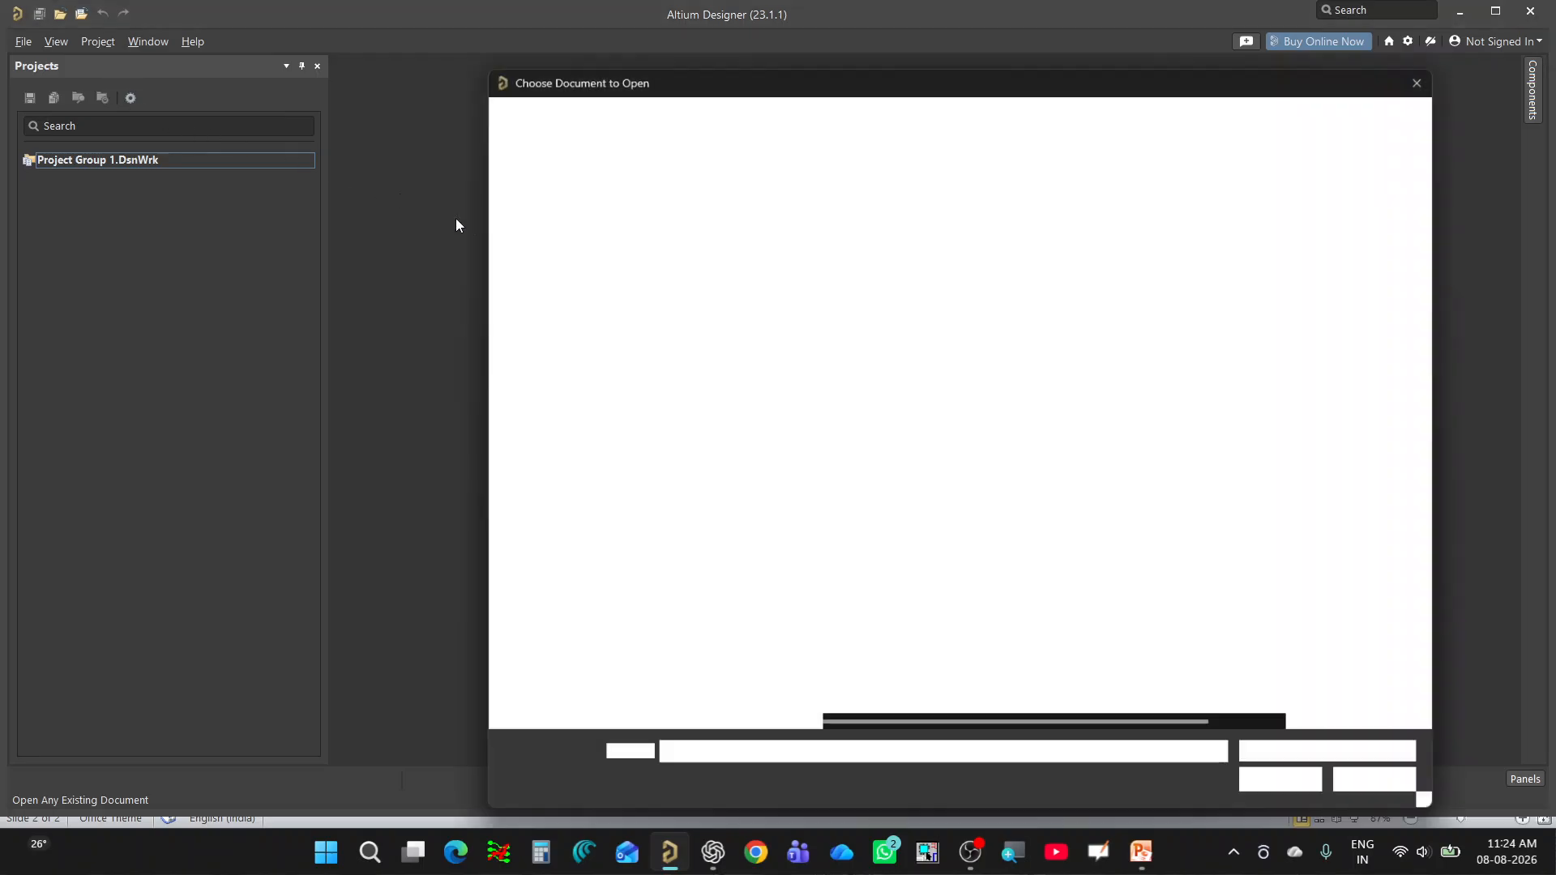
Open the PCB PROJECT project file and its TEST.PcbDoc board document.
click(886, 299)
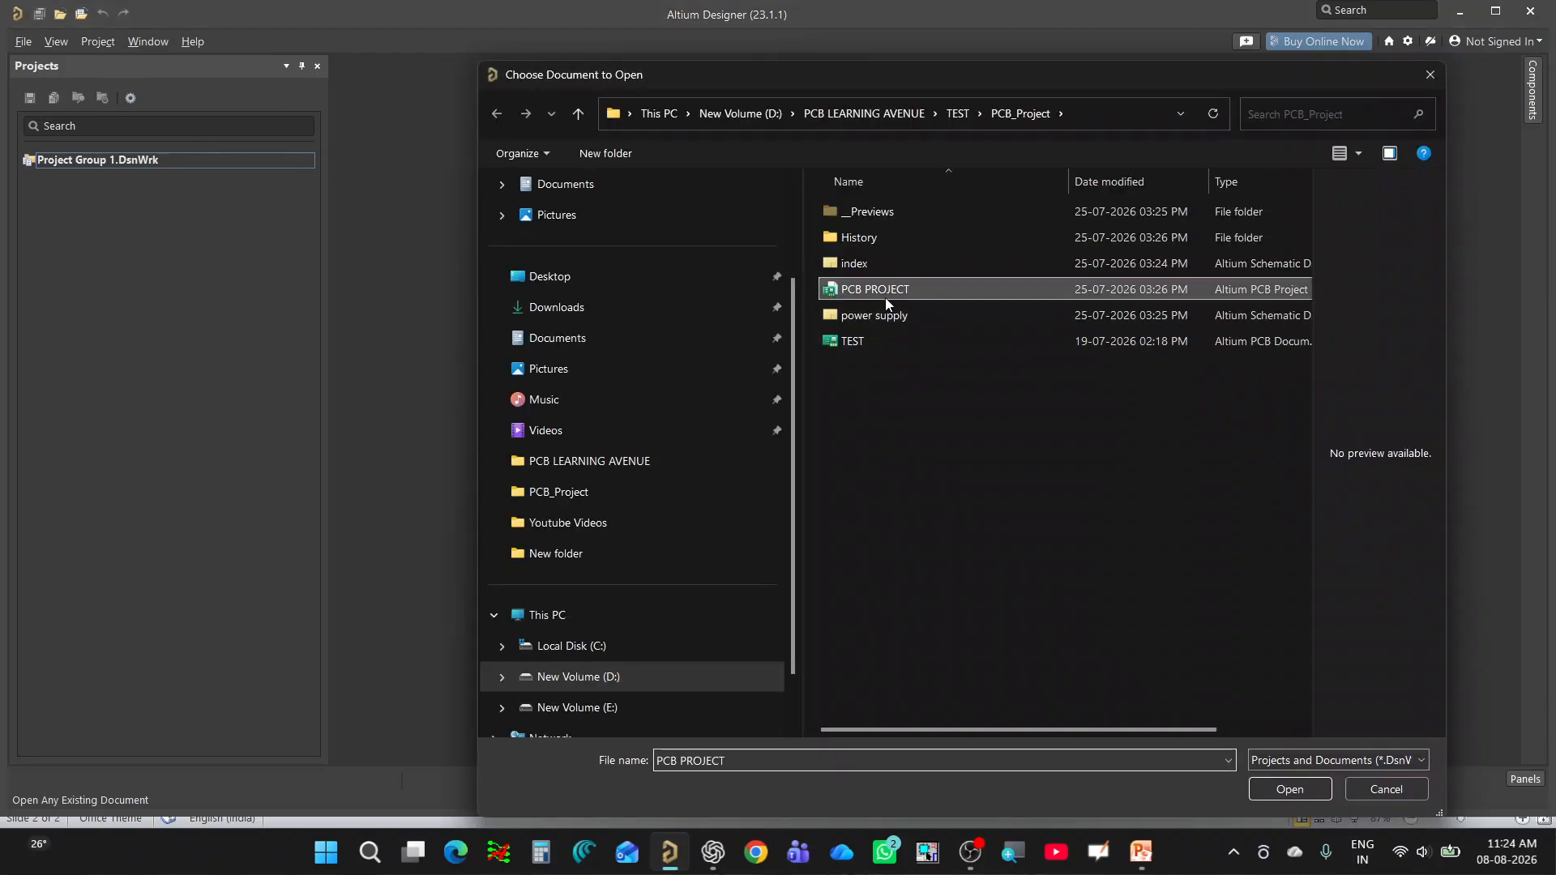
click(1306, 795)
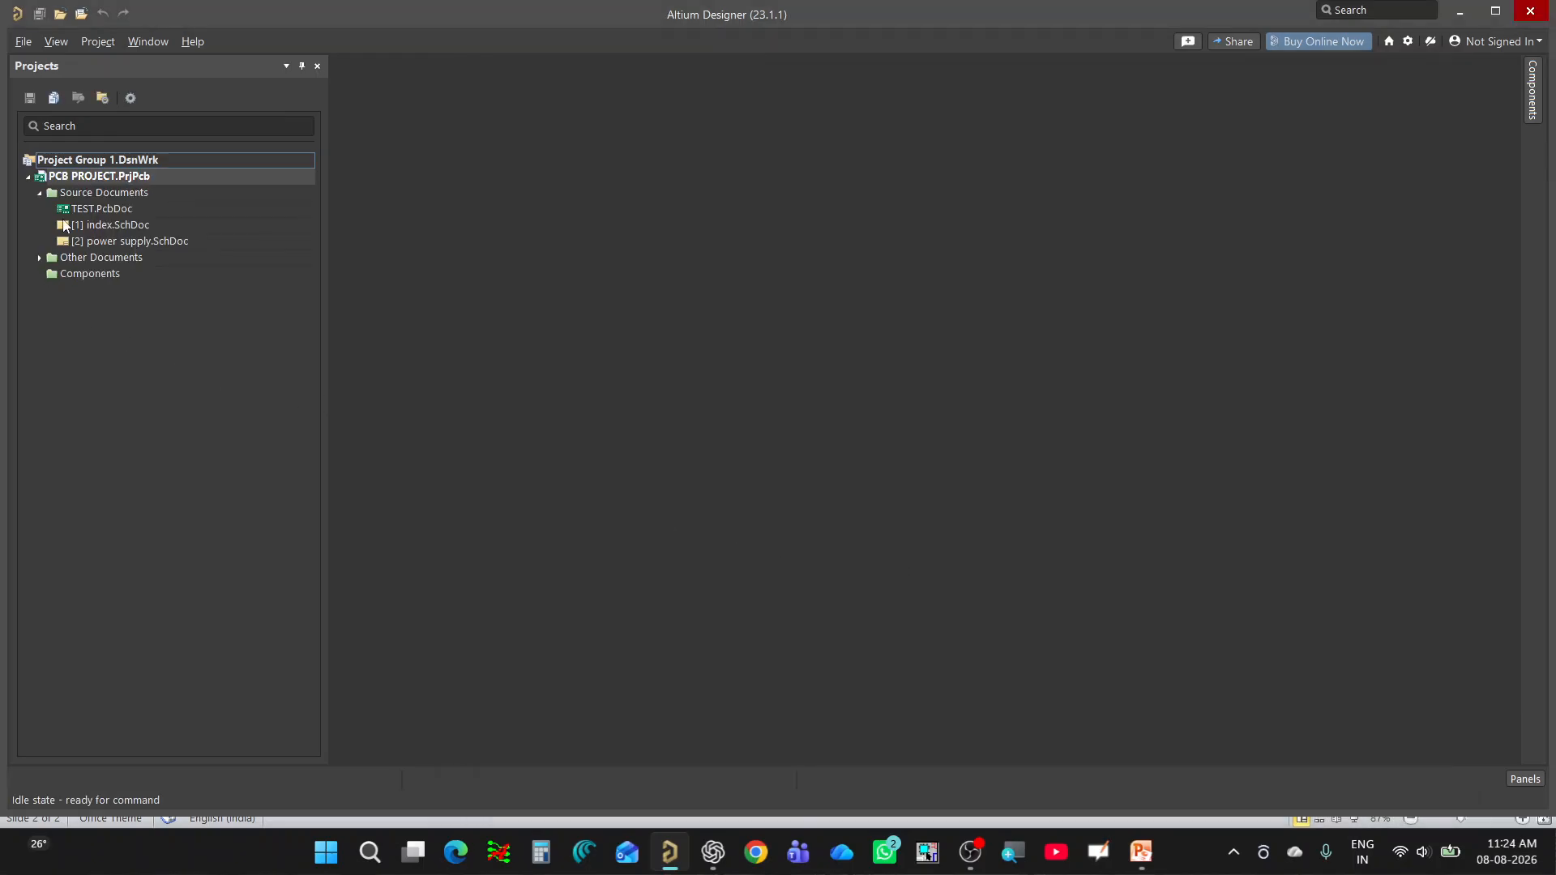
click(99, 209)
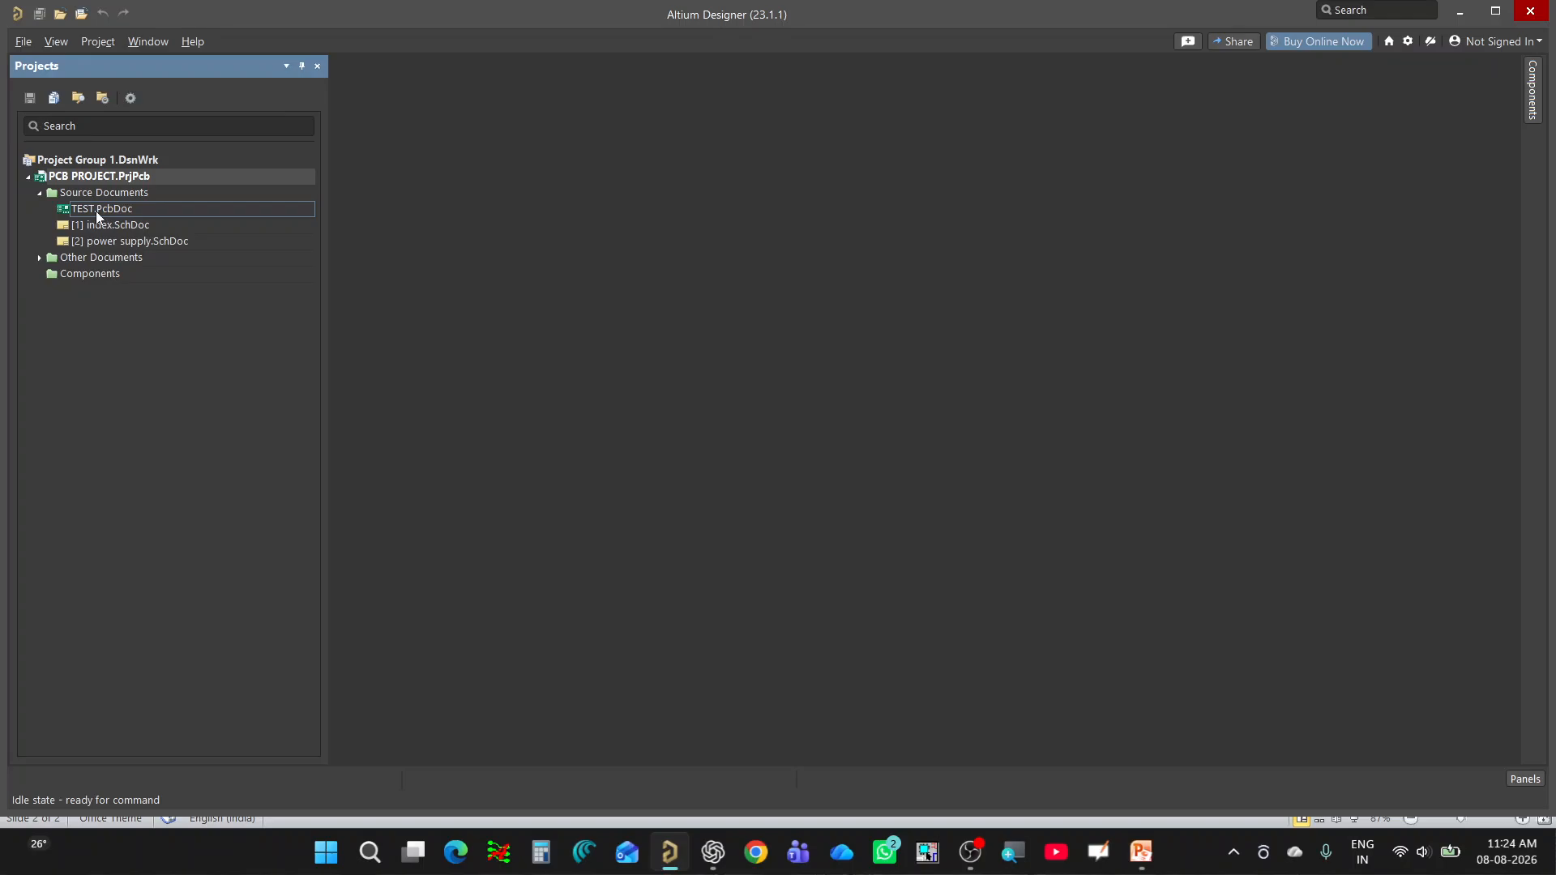
double_click(95, 210)
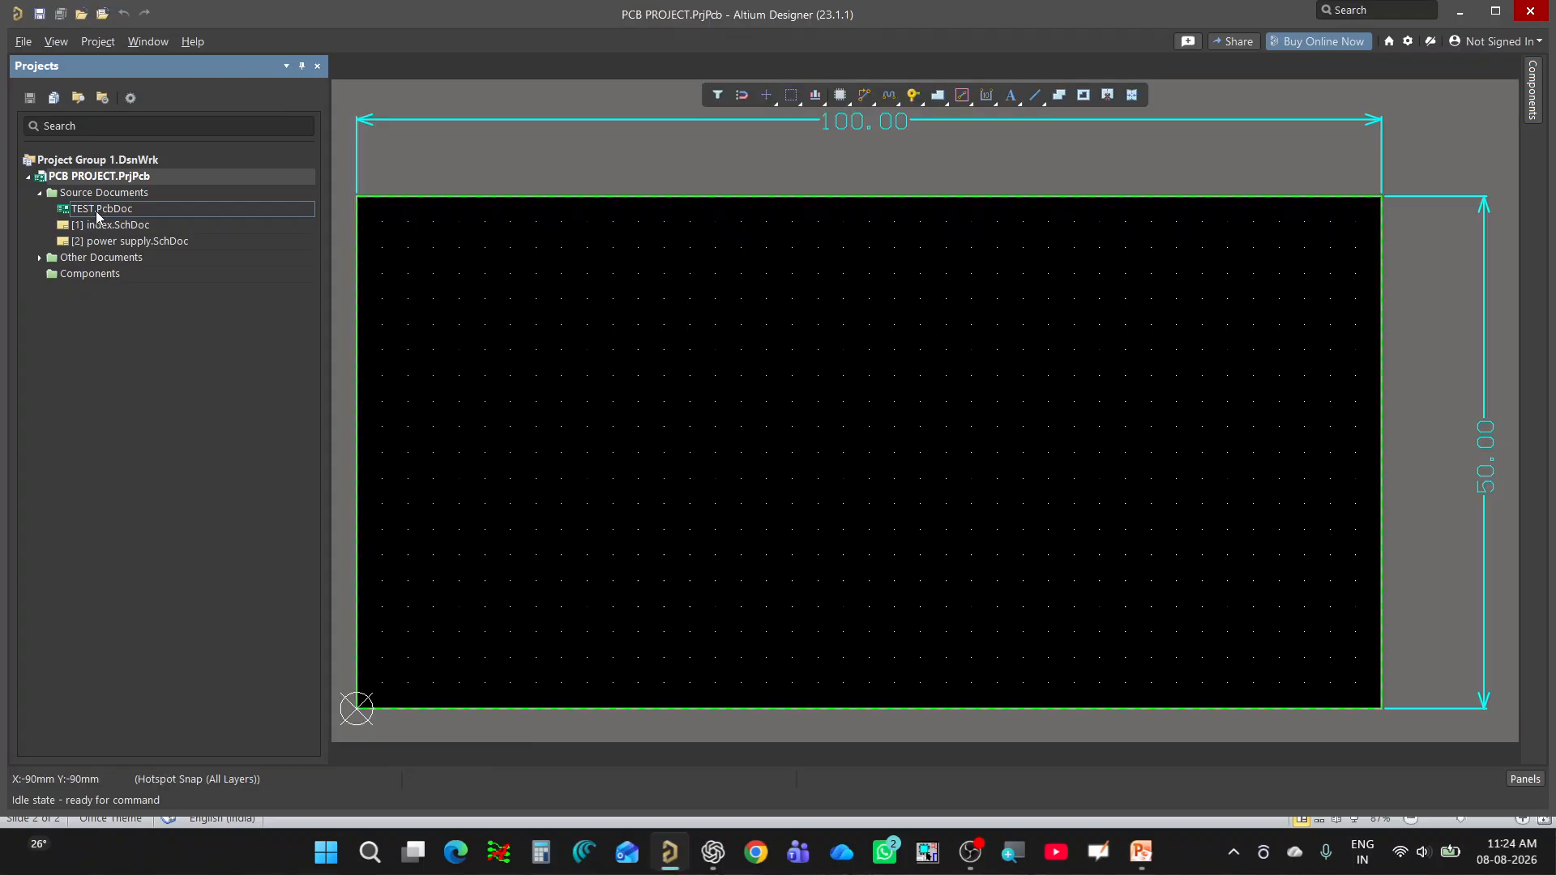
Make Top Overlay the active layer of the board.
ctrl+scroll(712, 451, down, 2)
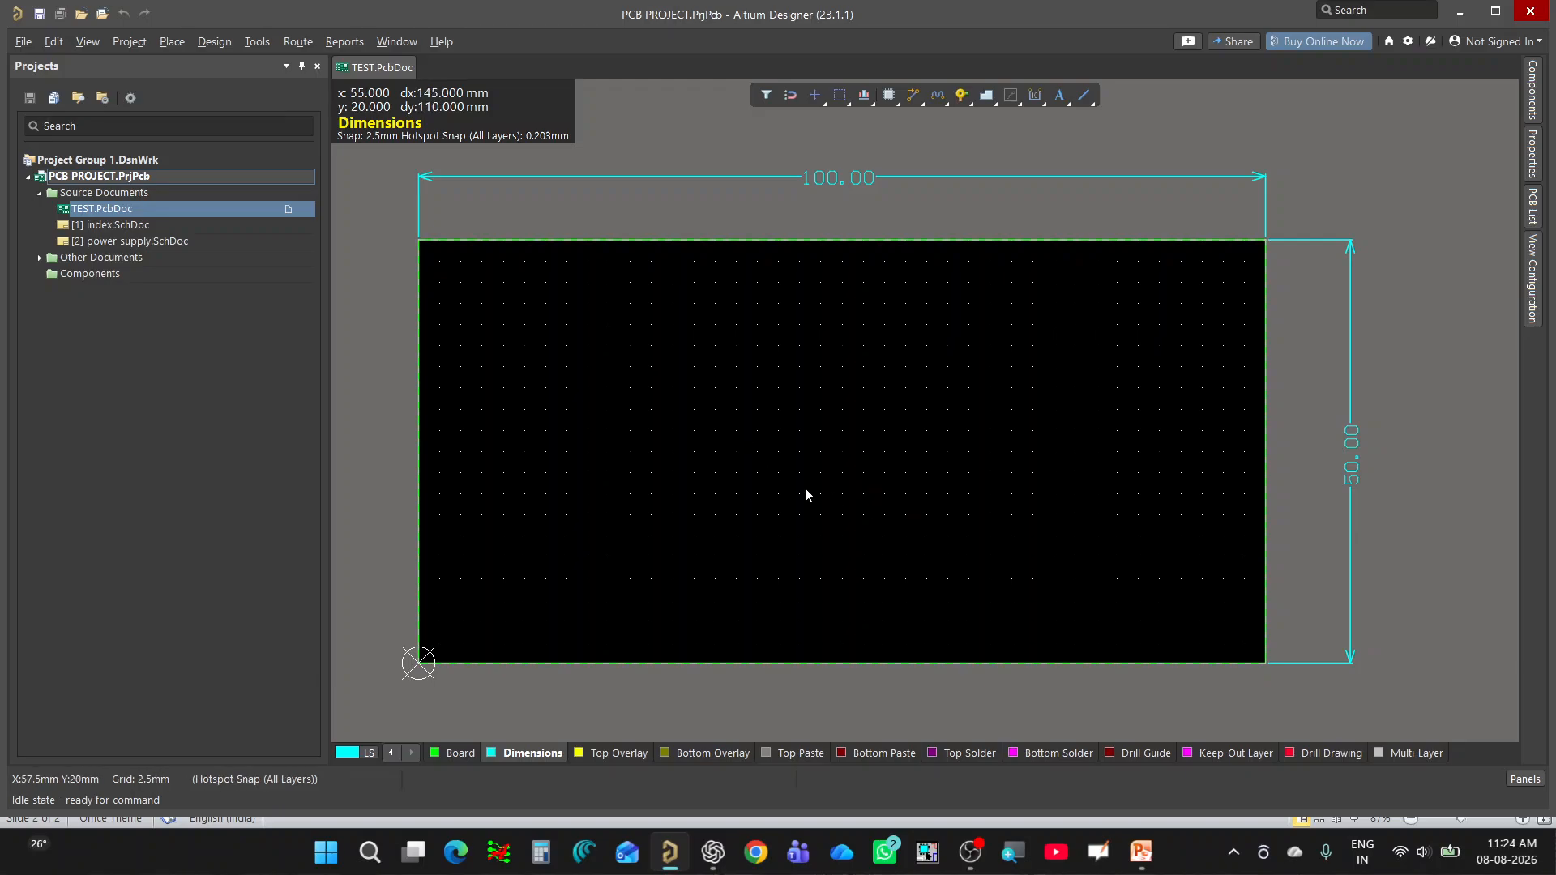
ctrl+scroll(805, 493, down, 1)
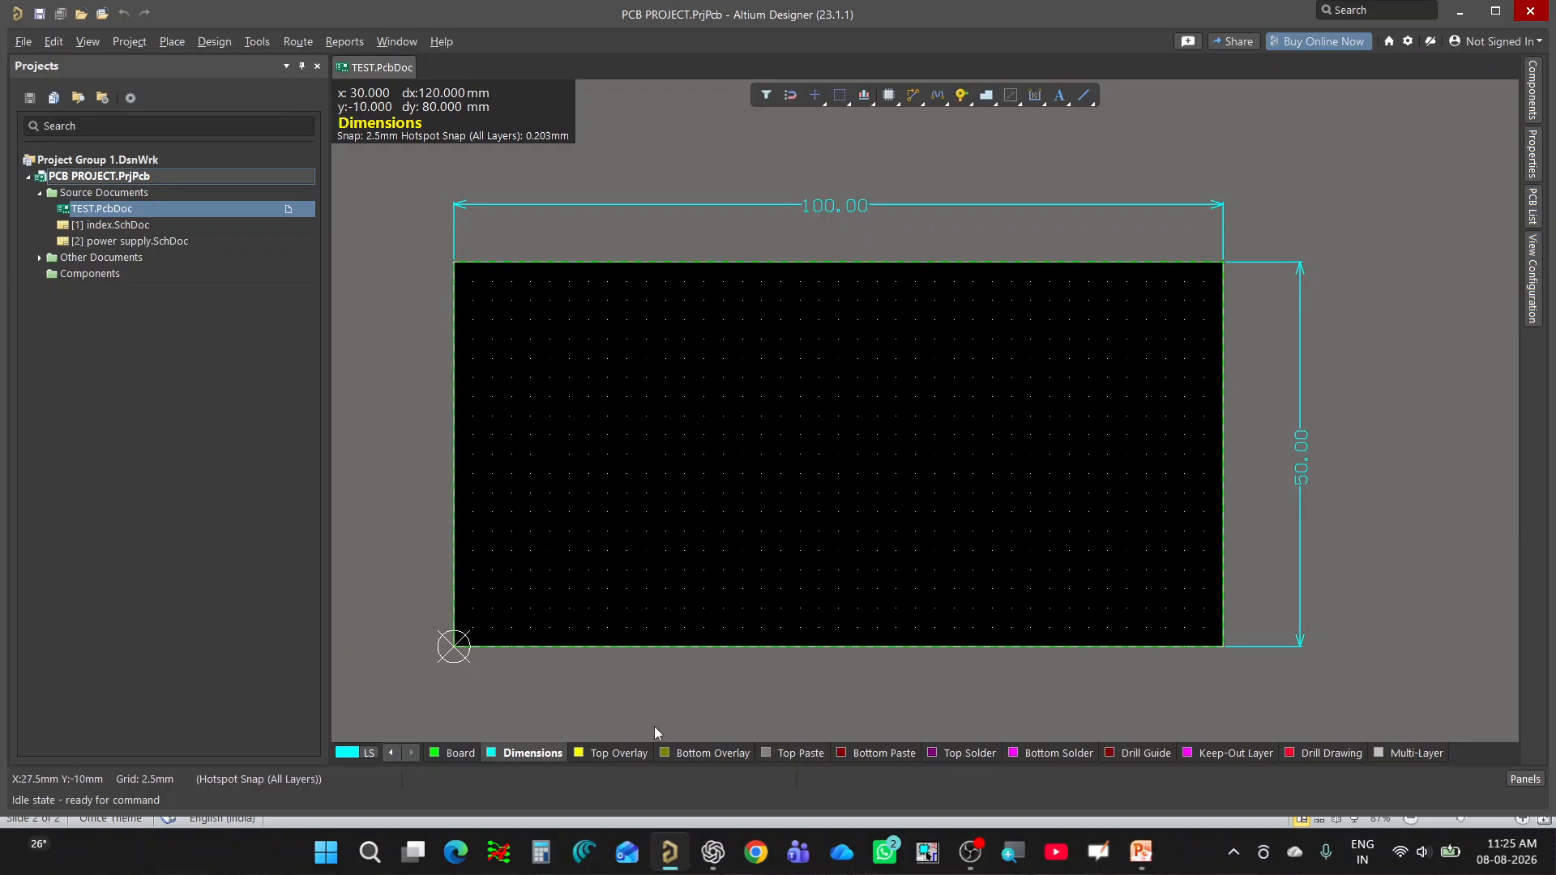
click(621, 751)
ctrl+scroll(673, 652, down, 1)
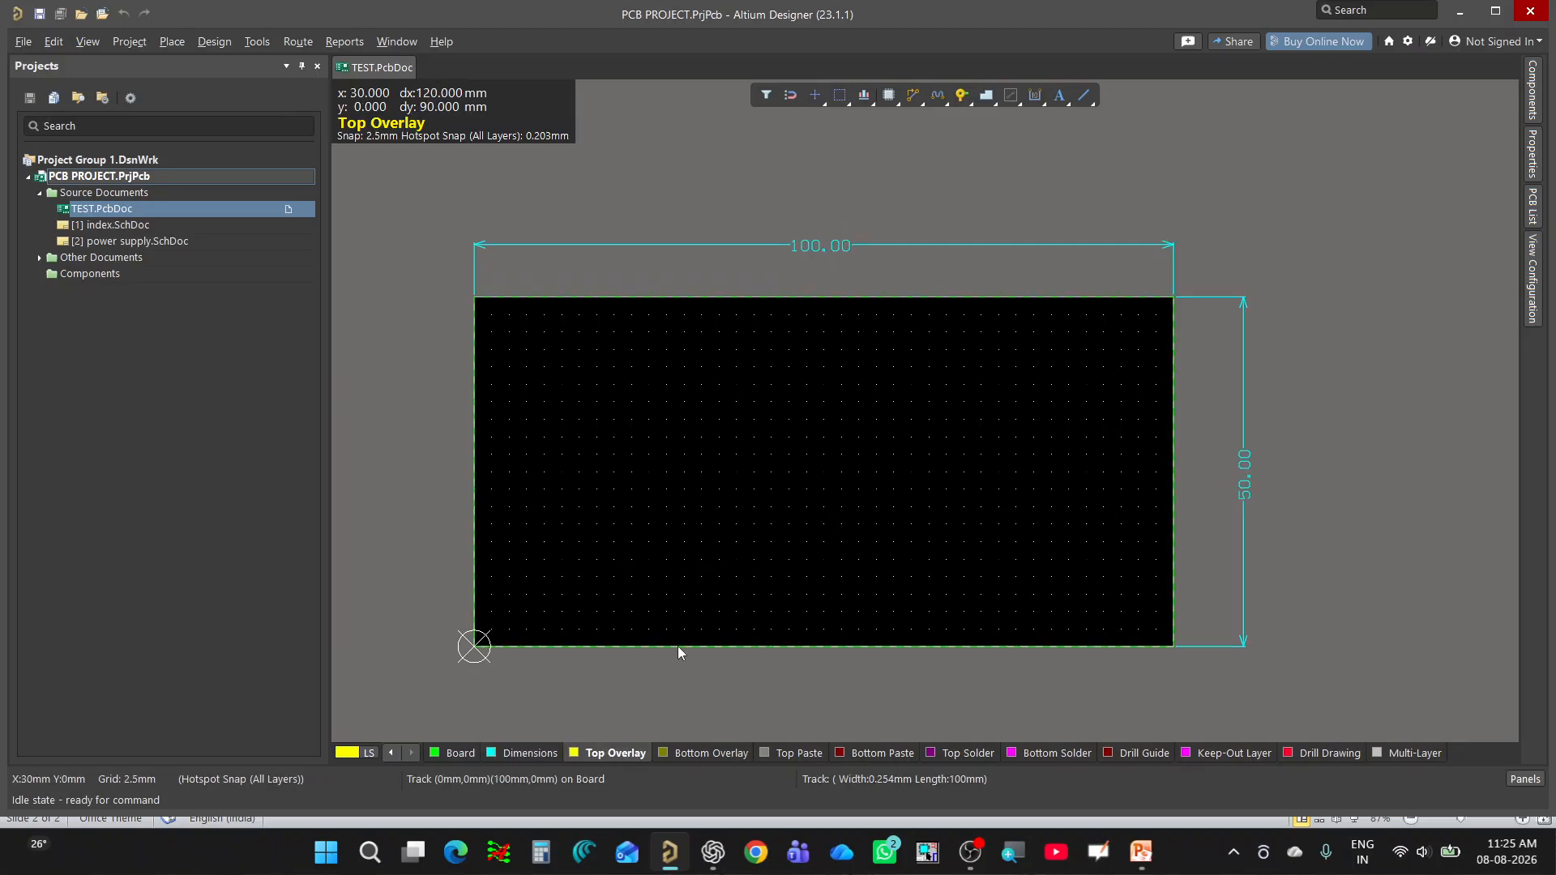
ctrl+scroll(678, 646, down, 1)
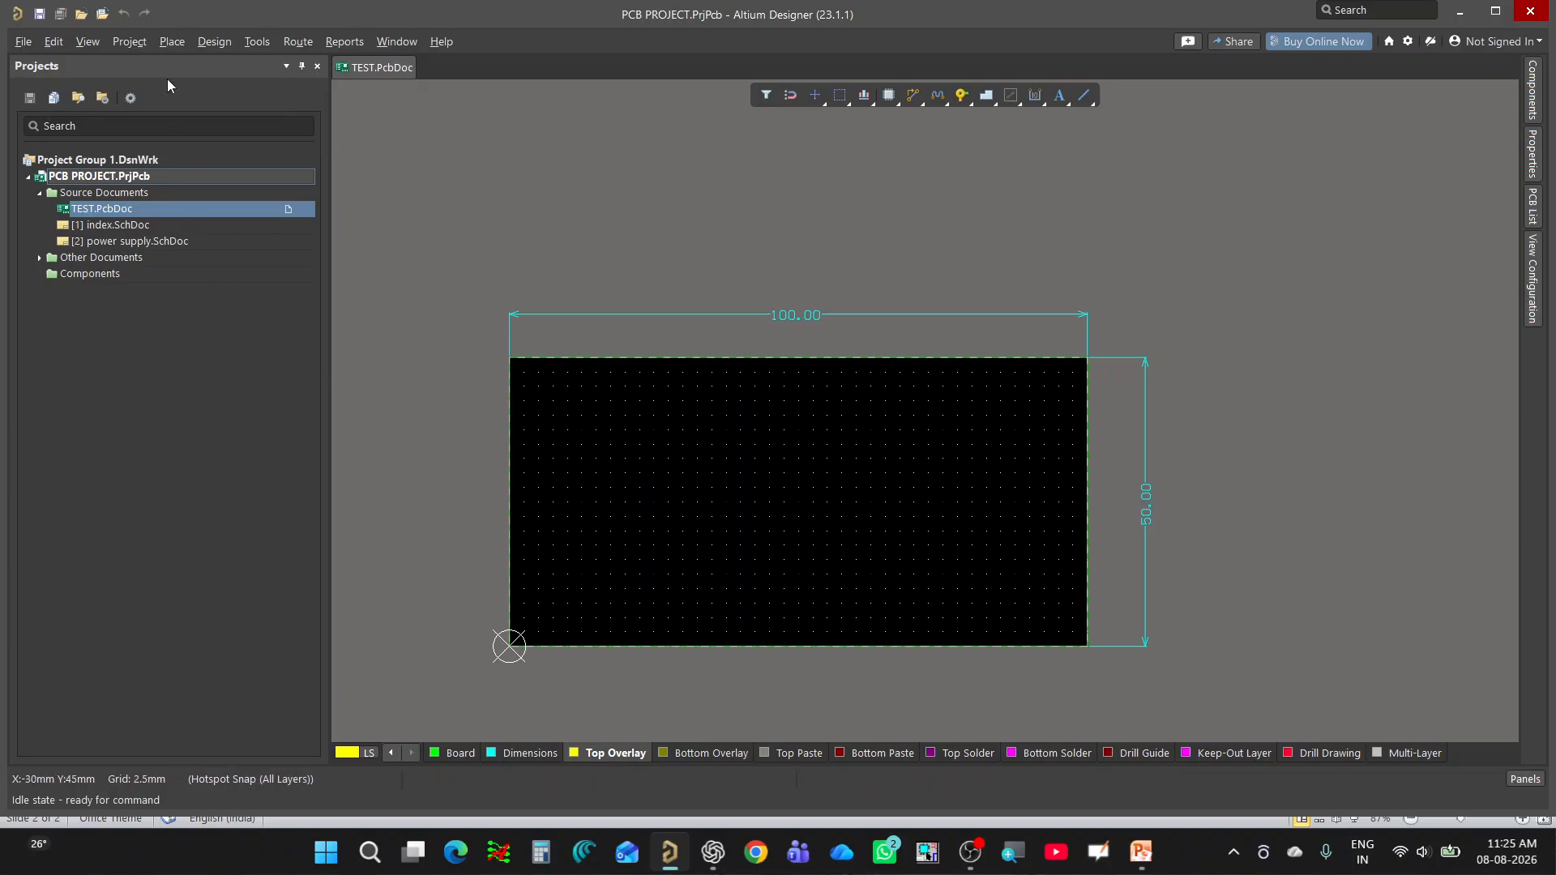
Place a graphic in an area about 15 × 15 mm near the board's upper-left corner, using the Learning Avenue image.
click(172, 40)
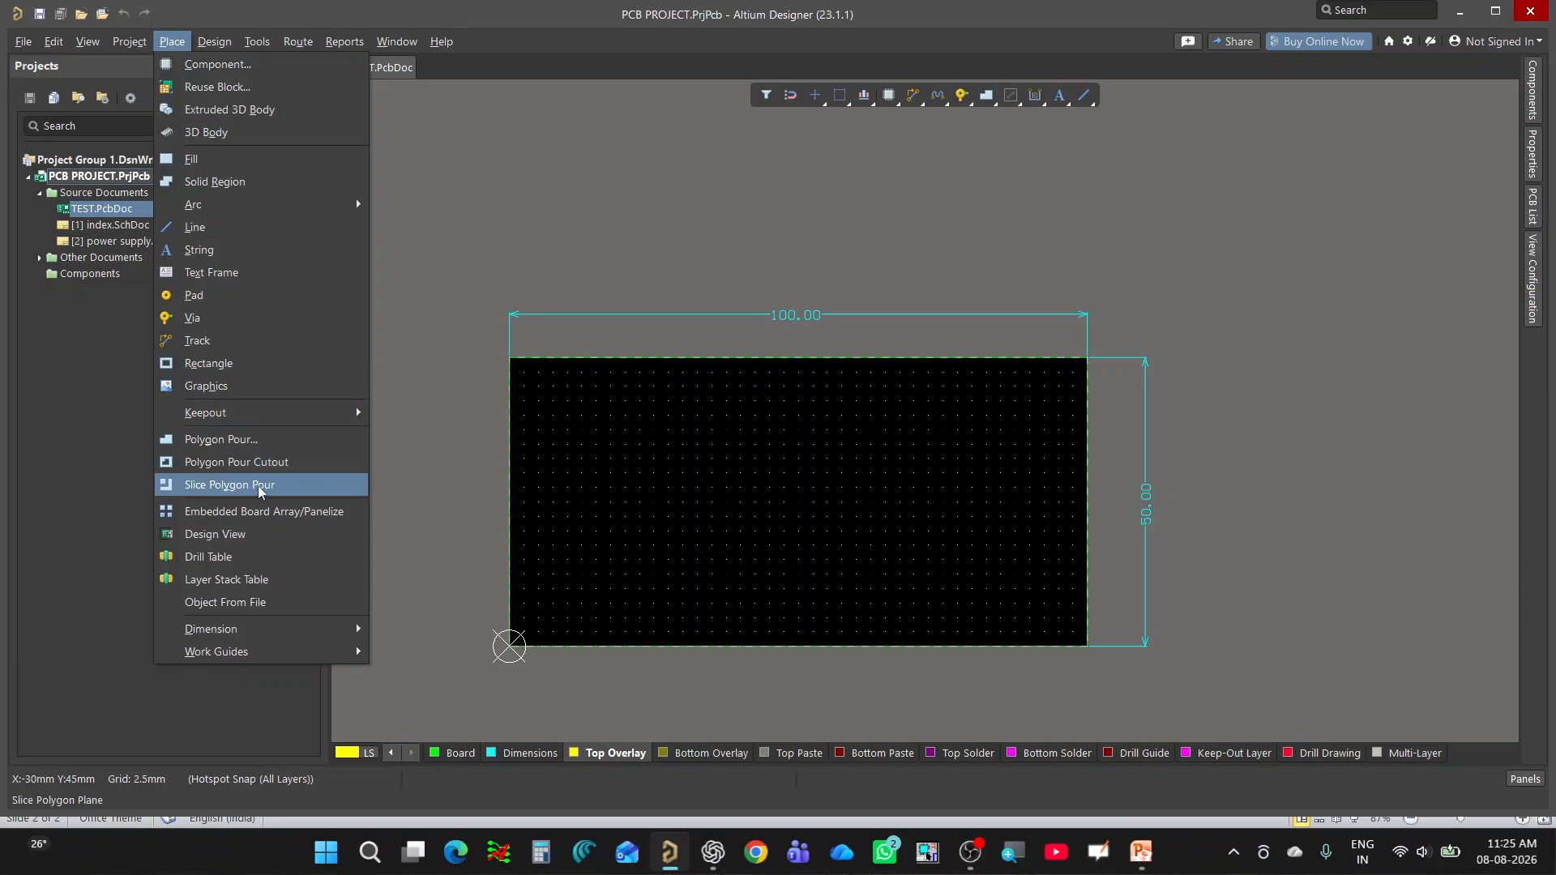
click(207, 386)
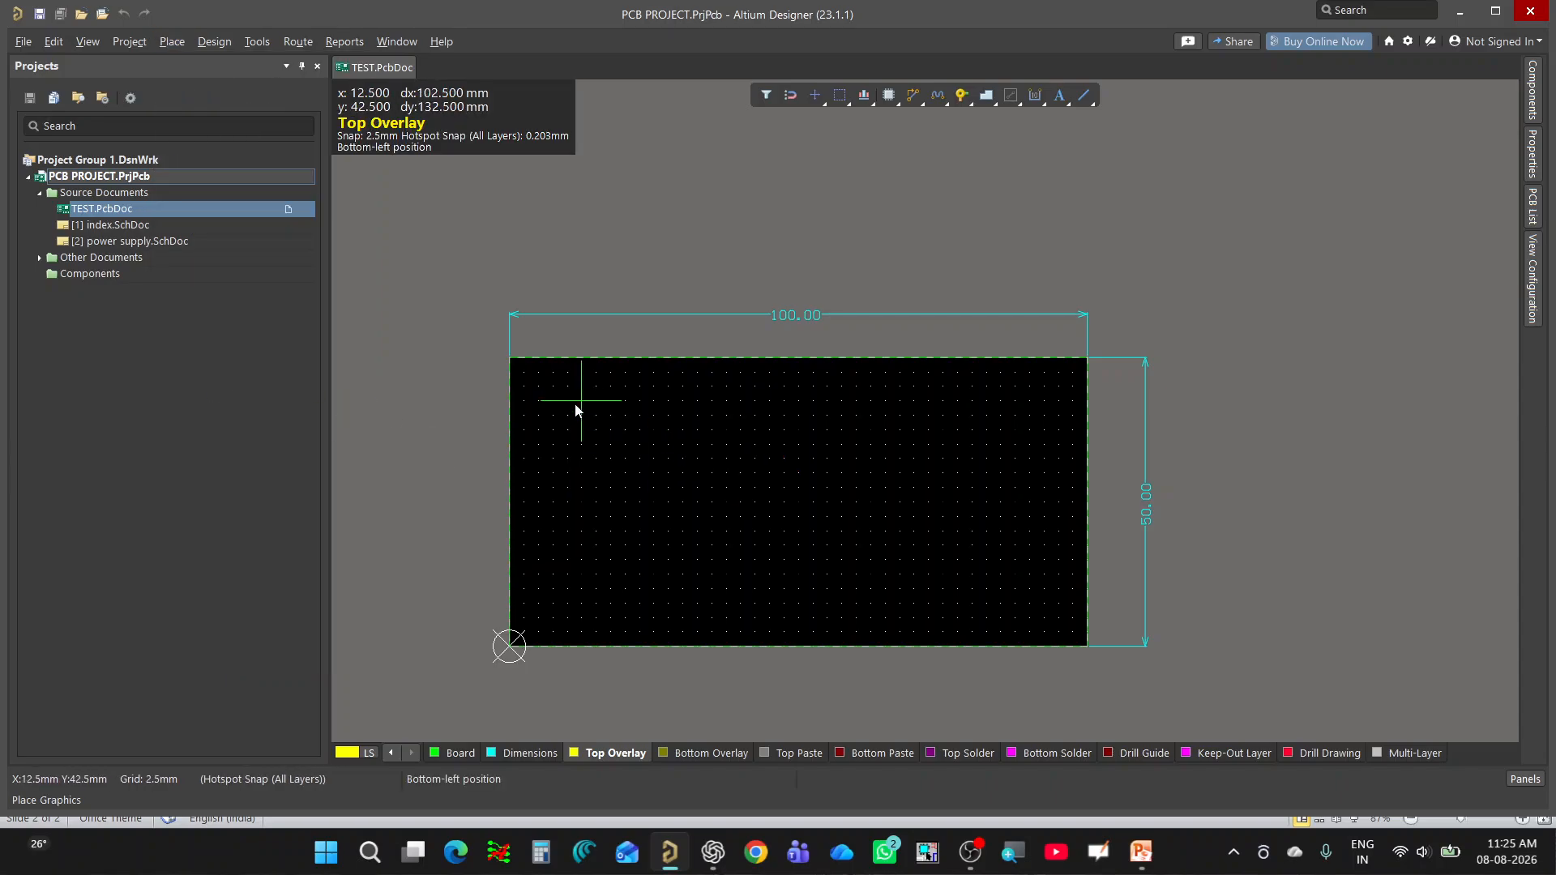
ctrl+scroll(574, 412, up, 2)
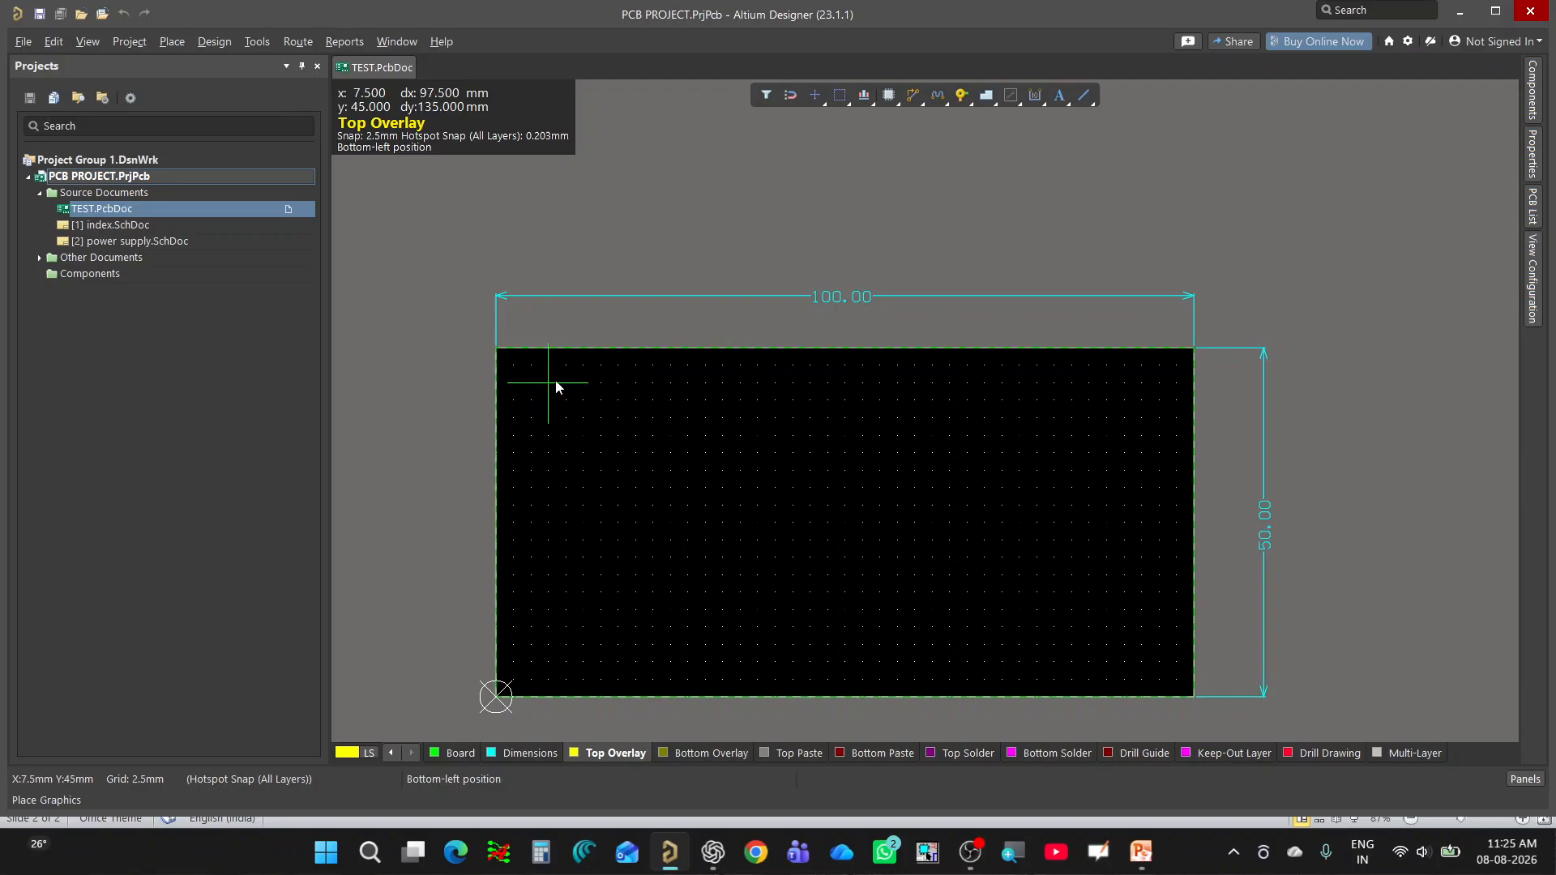
click(565, 383)
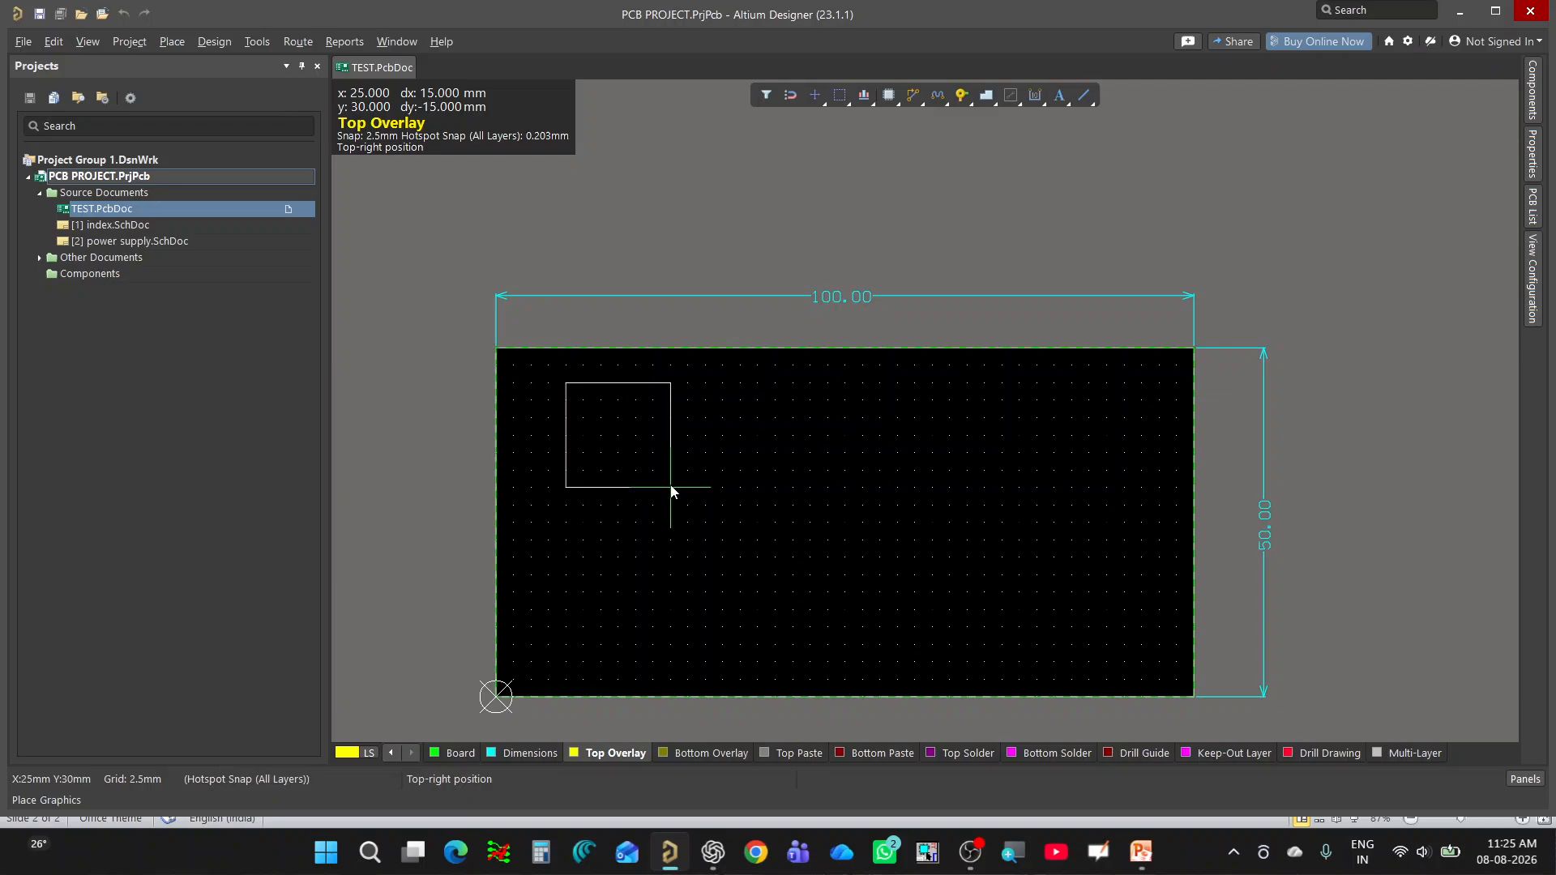
click(670, 487)
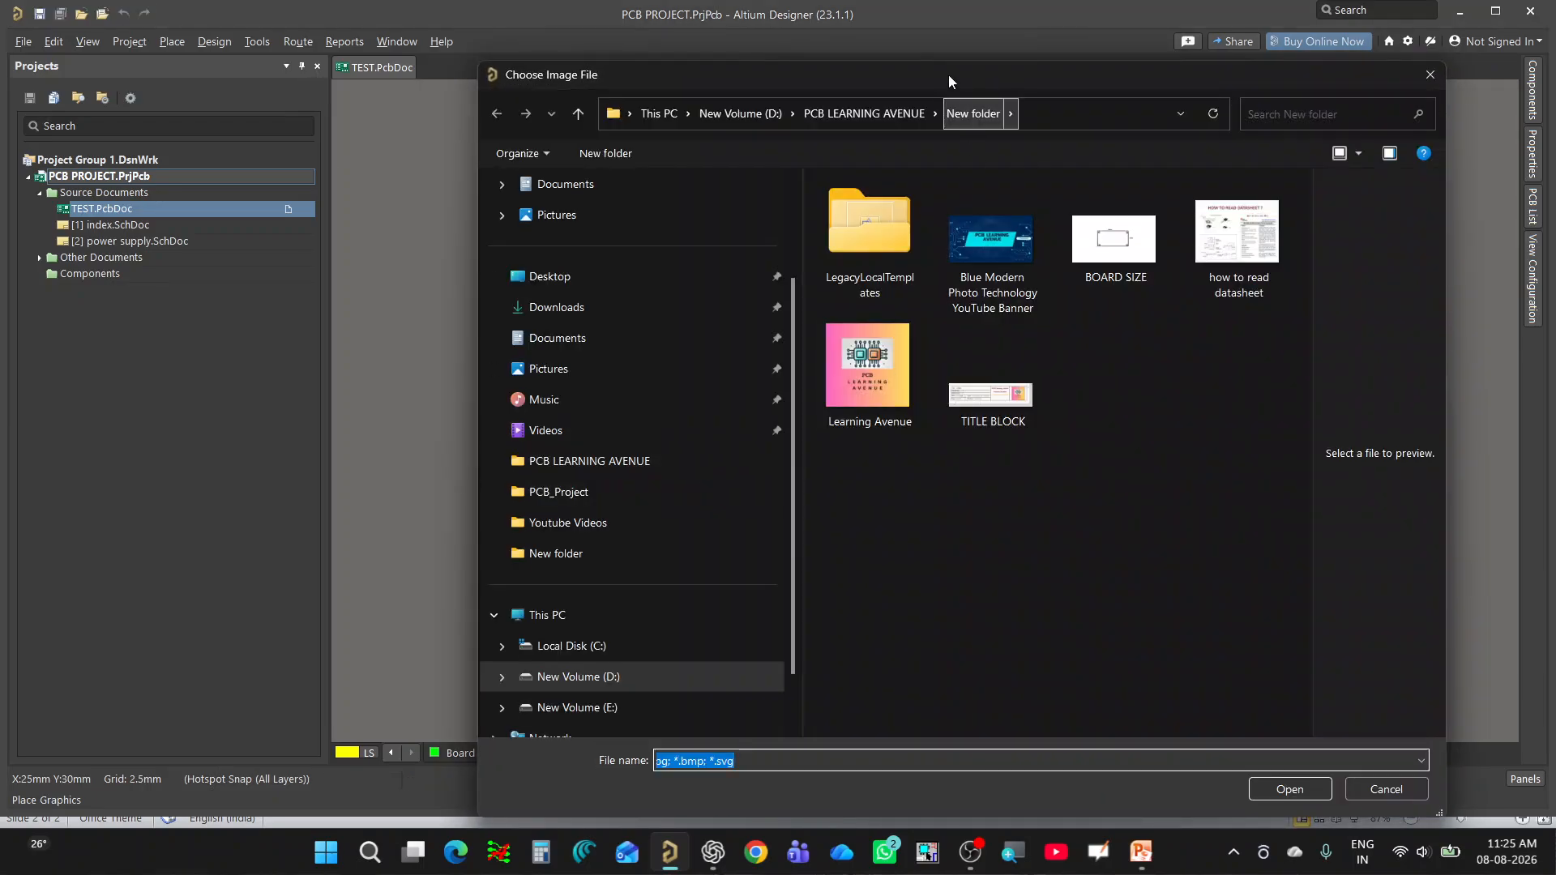
drag(949, 75, 774, 65)
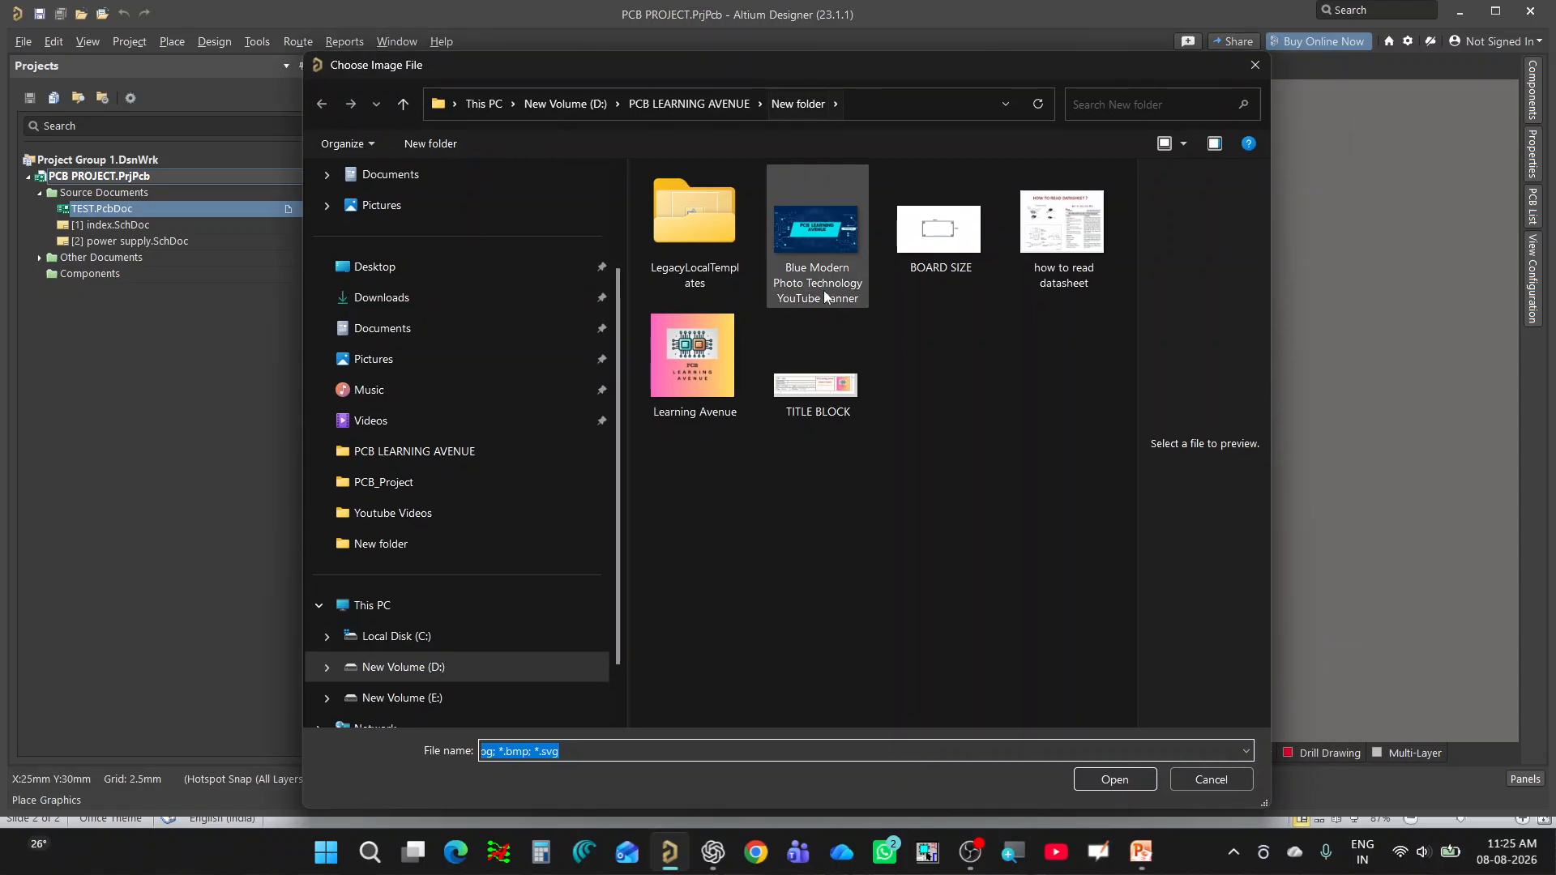
click(680, 372)
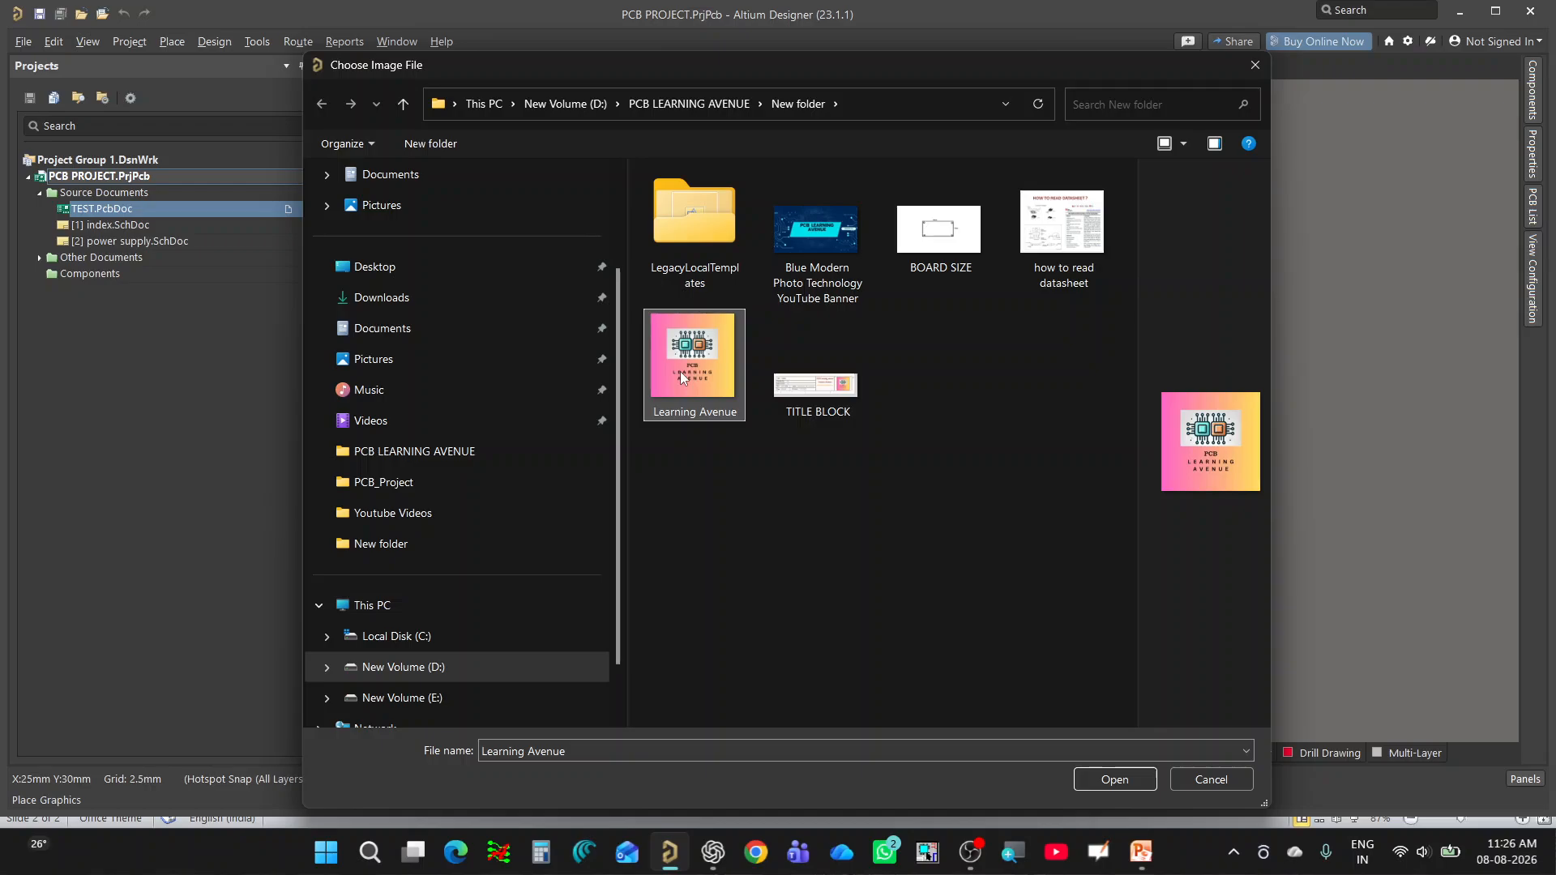
click(1115, 779)
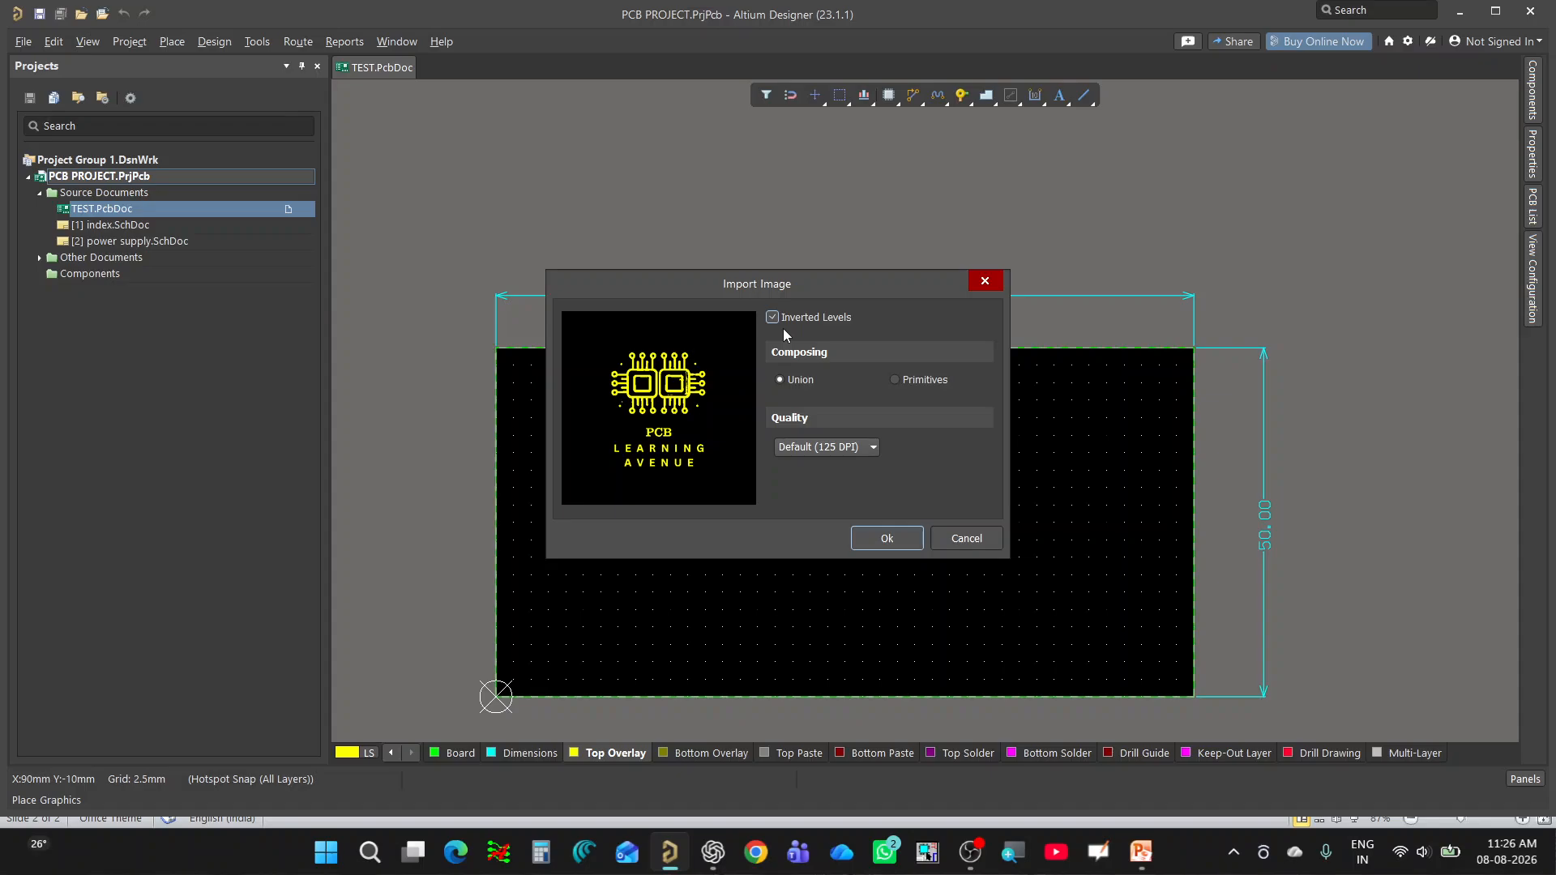
Import the logo with Inverted Levels on, Union composing and Default (125 DPI) quality.
click(795, 320)
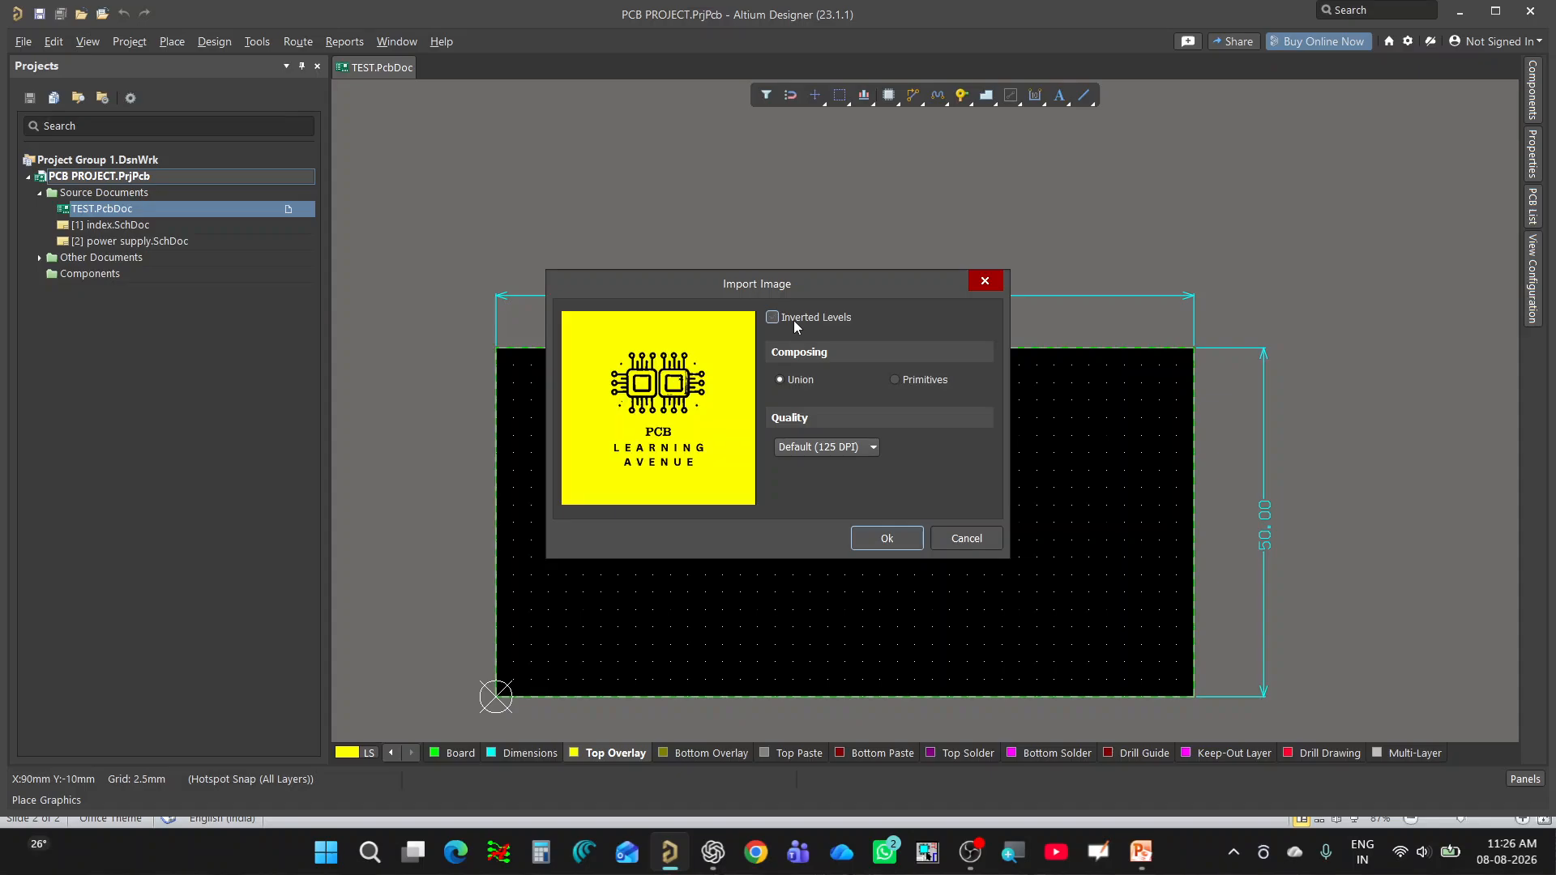
click(795, 319)
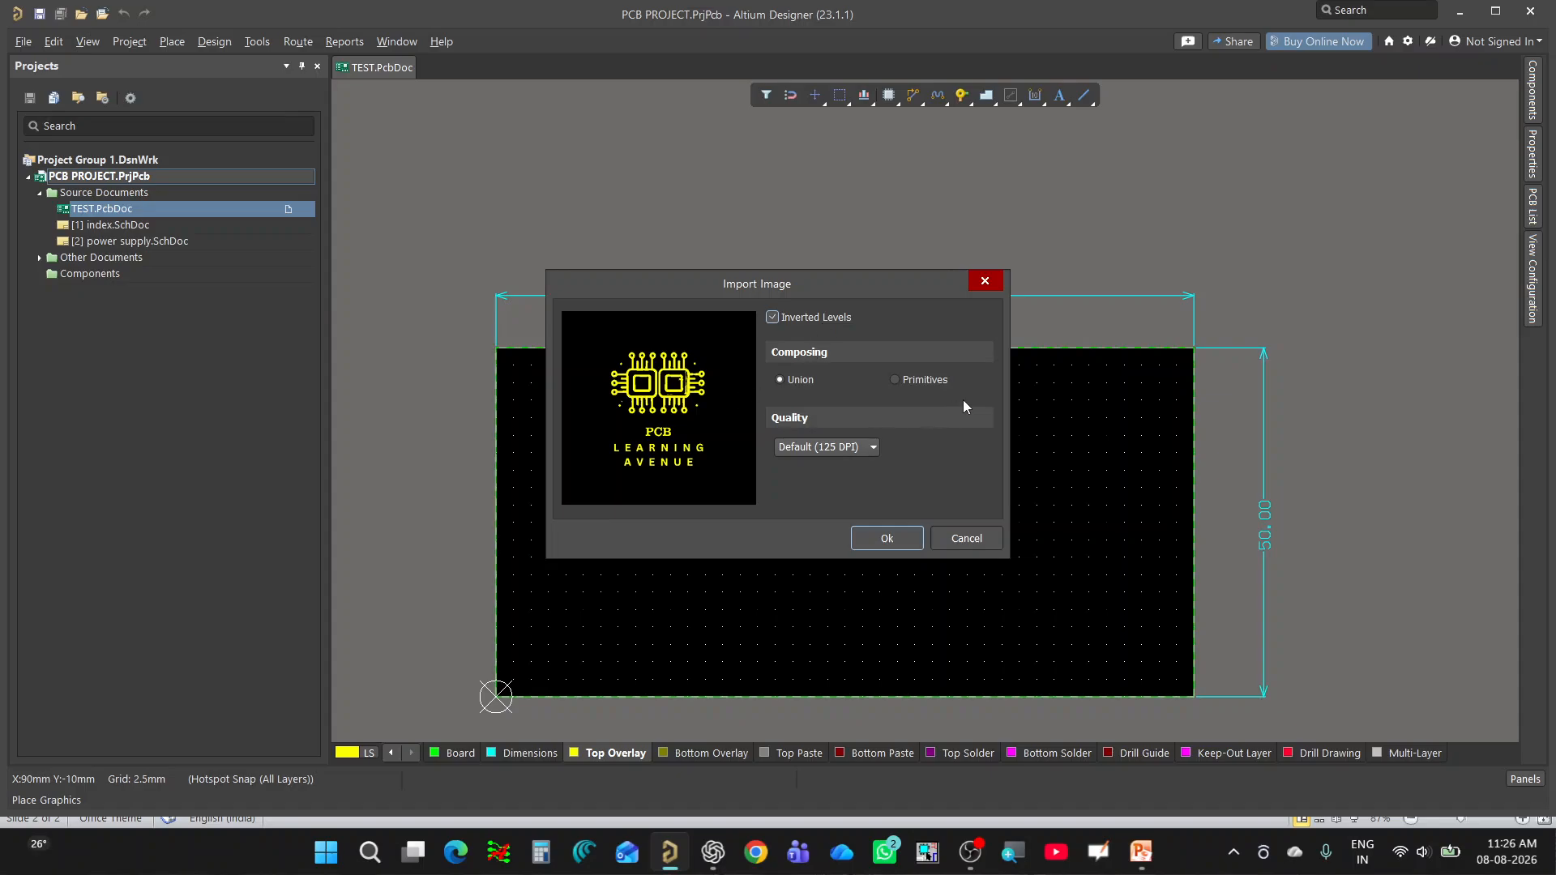
click(800, 386)
click(827, 447)
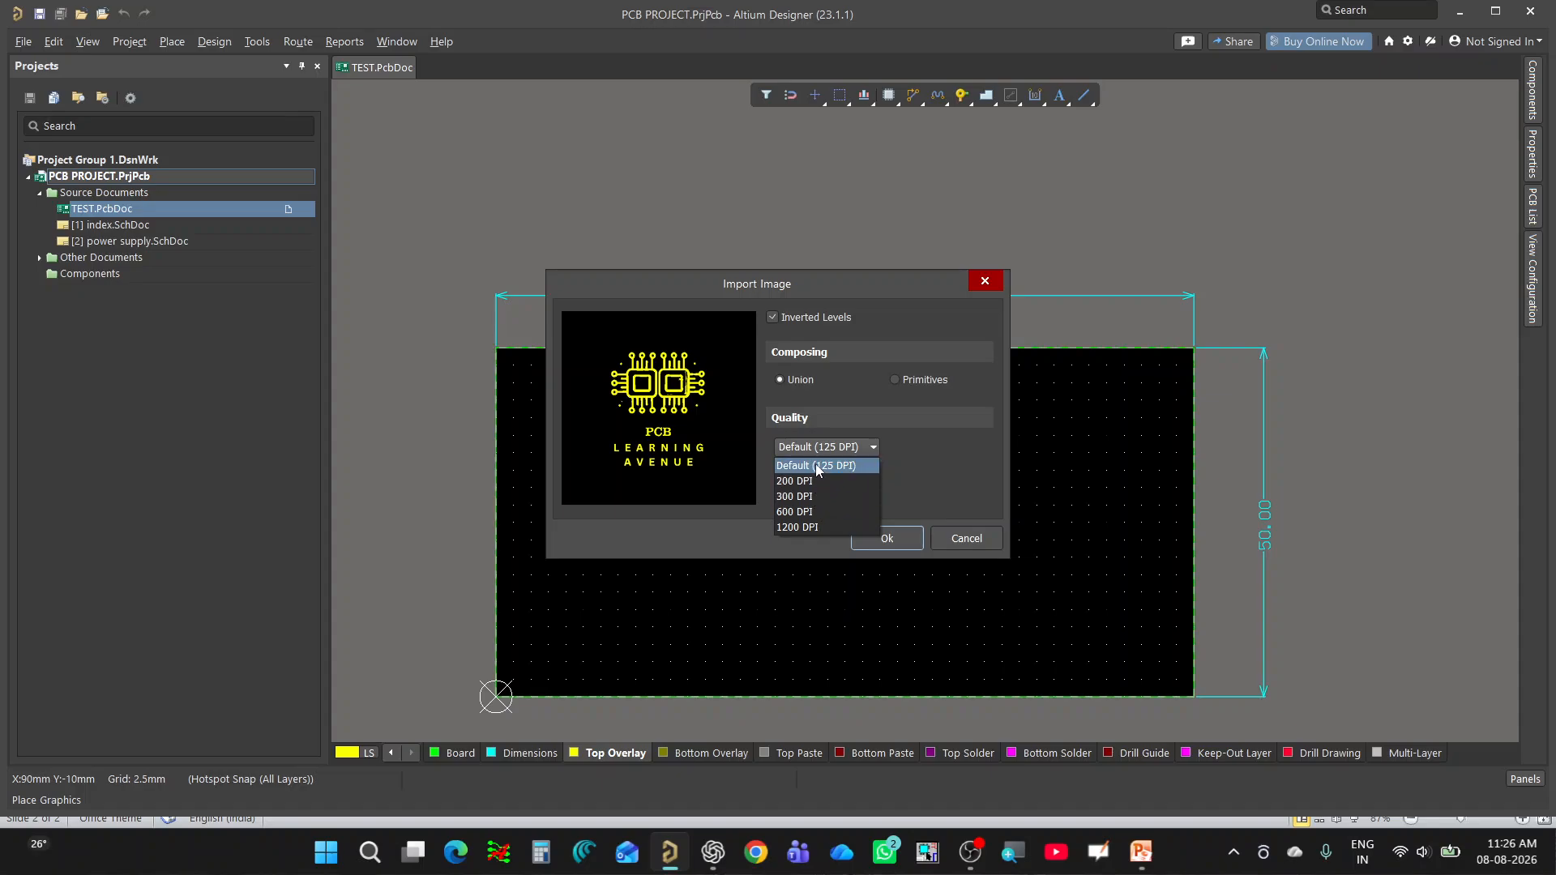
click(819, 466)
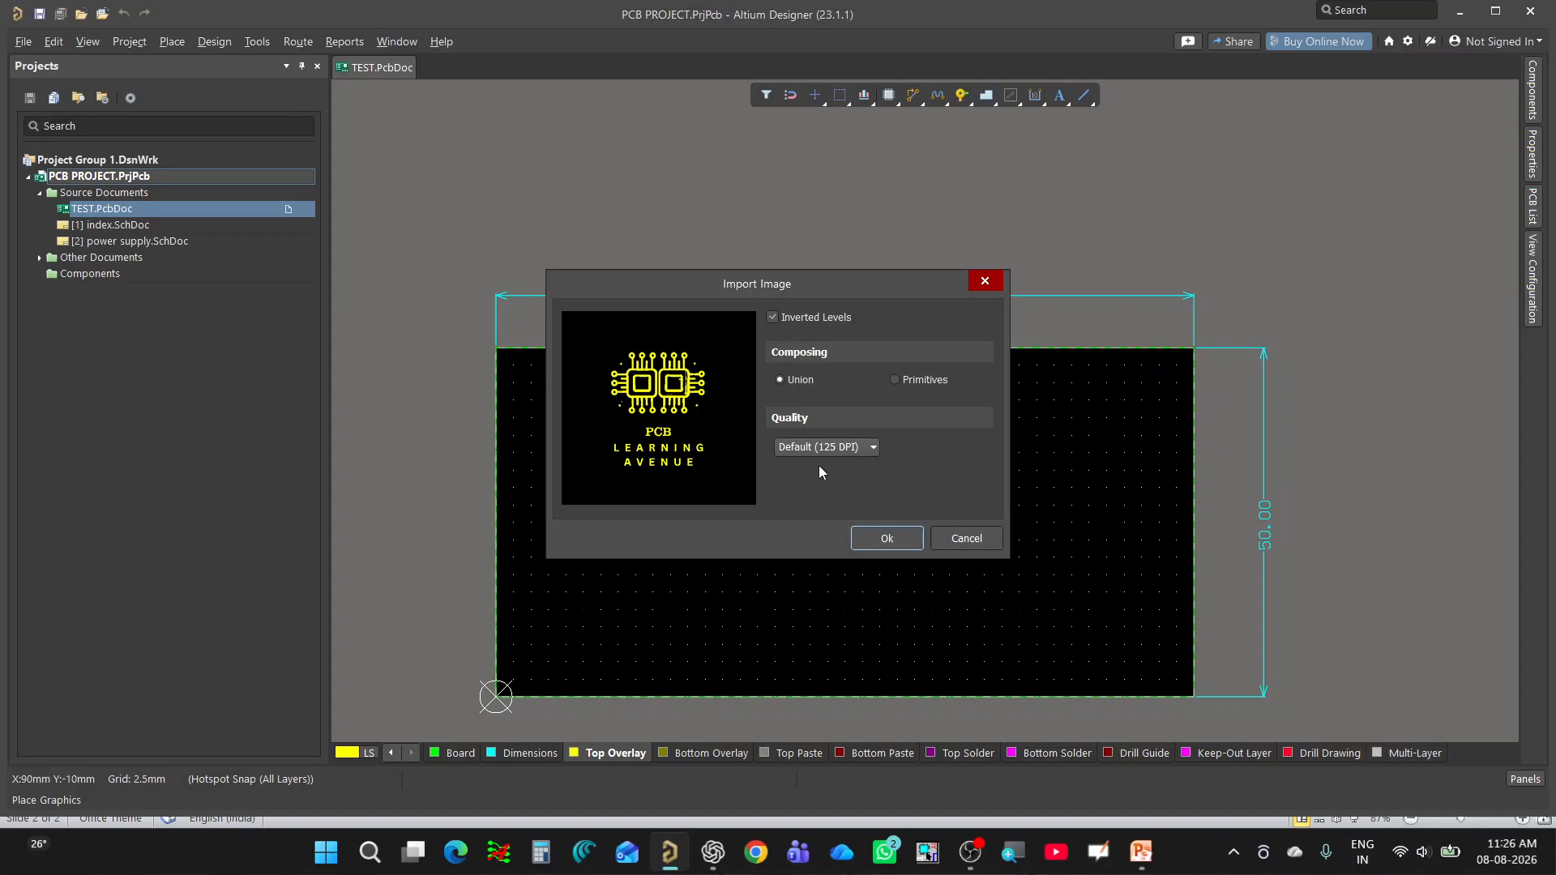
click(886, 539)
Examine the imported logo's fine detail and lettering up close, and its size relative to the whole board.
ctrl+scroll(614, 452, up, 5)
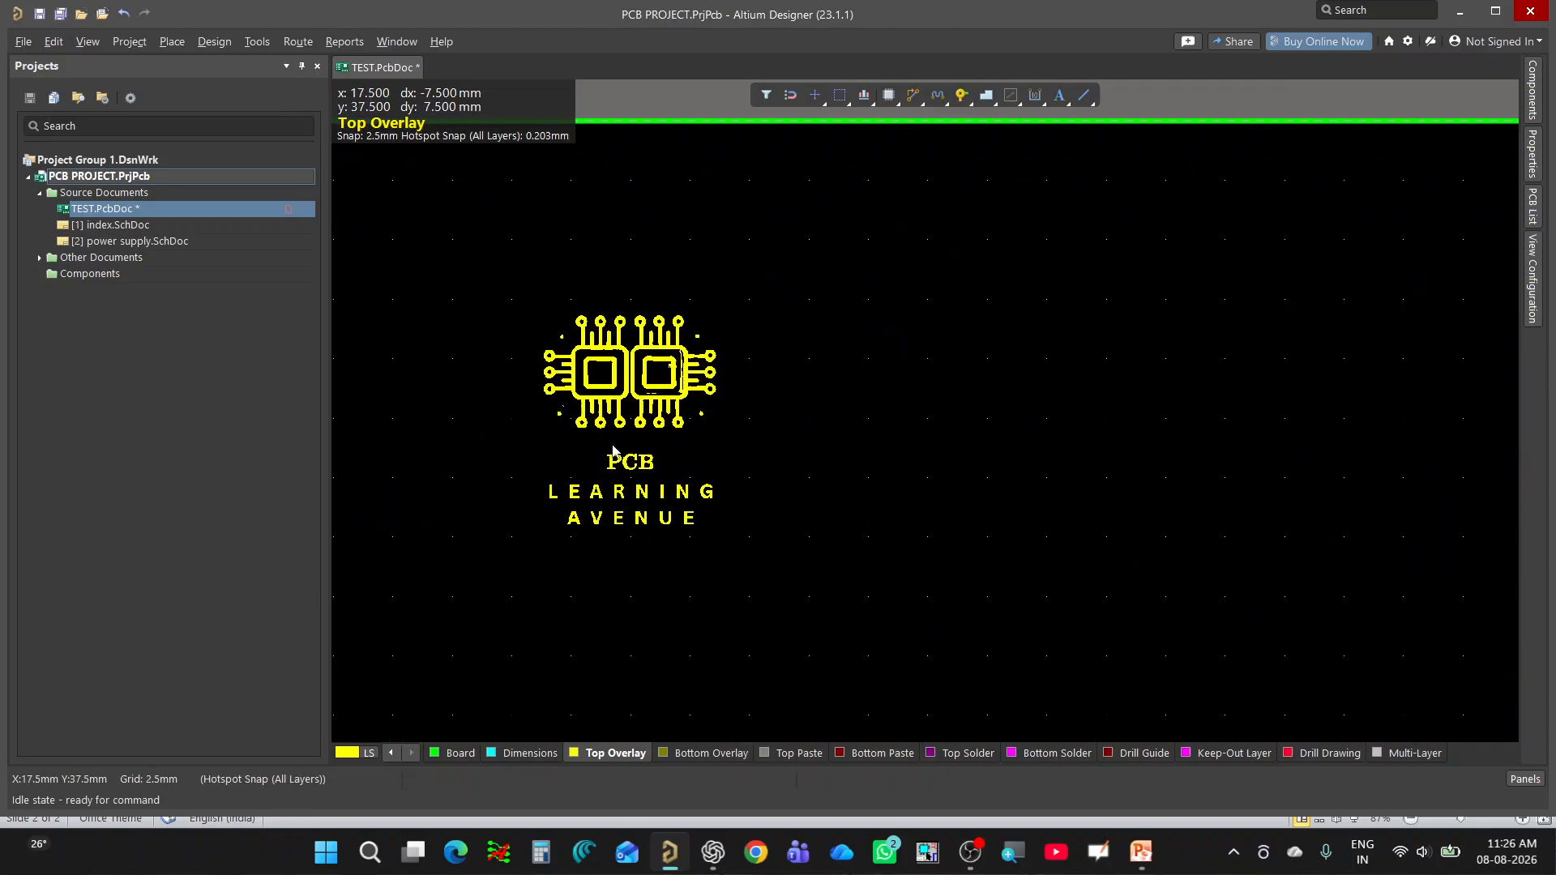
ctrl+scroll(634, 478, up, 2)
ctrl+scroll(635, 478, down, 6)
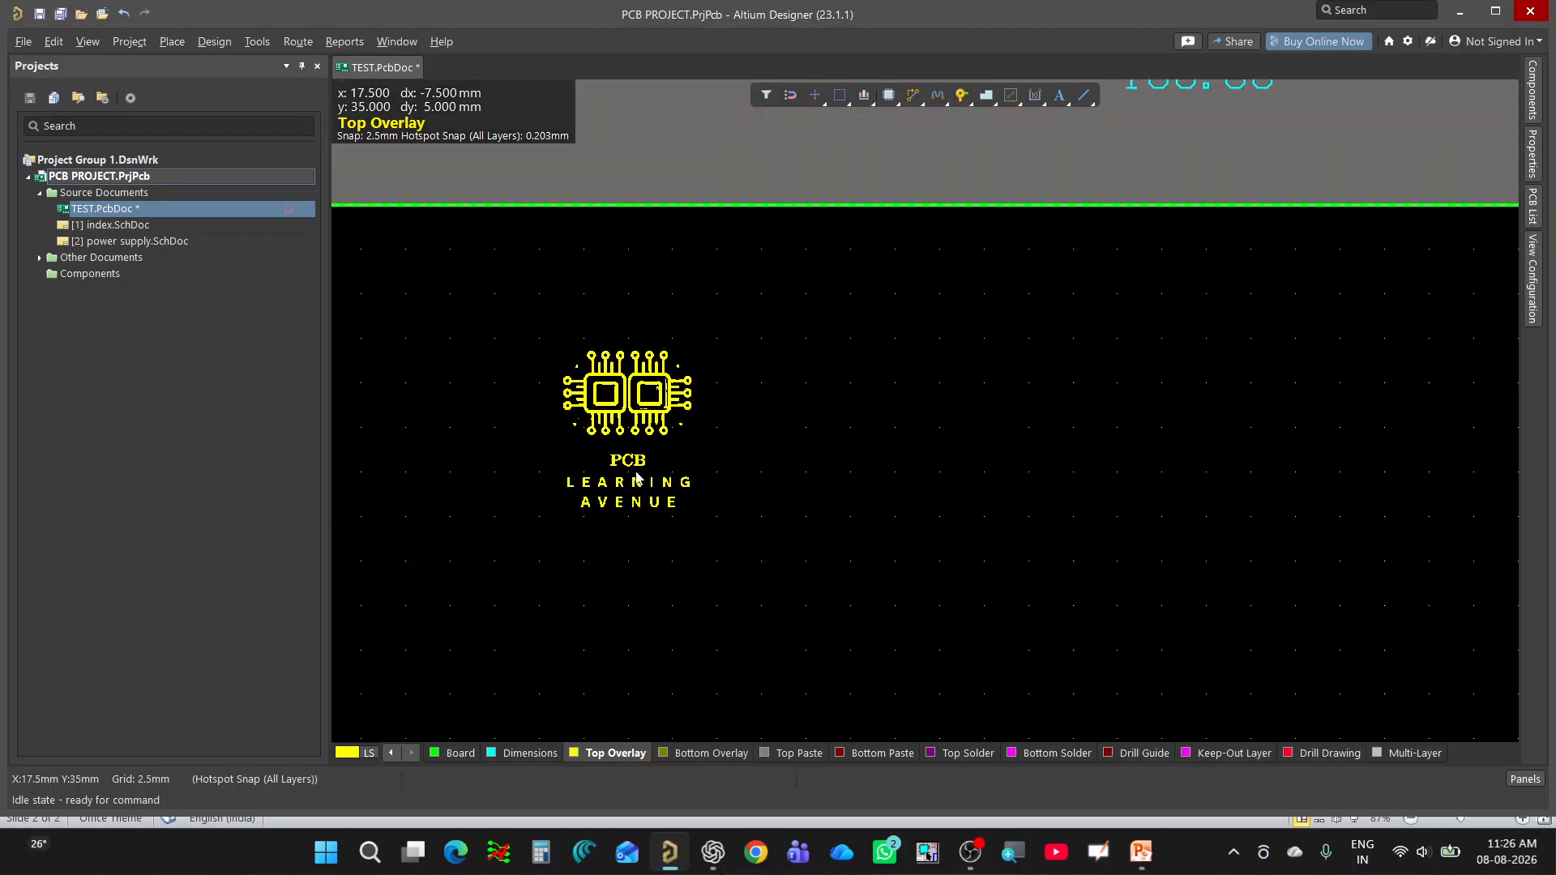
ctrl+scroll(722, 500, up, 2)
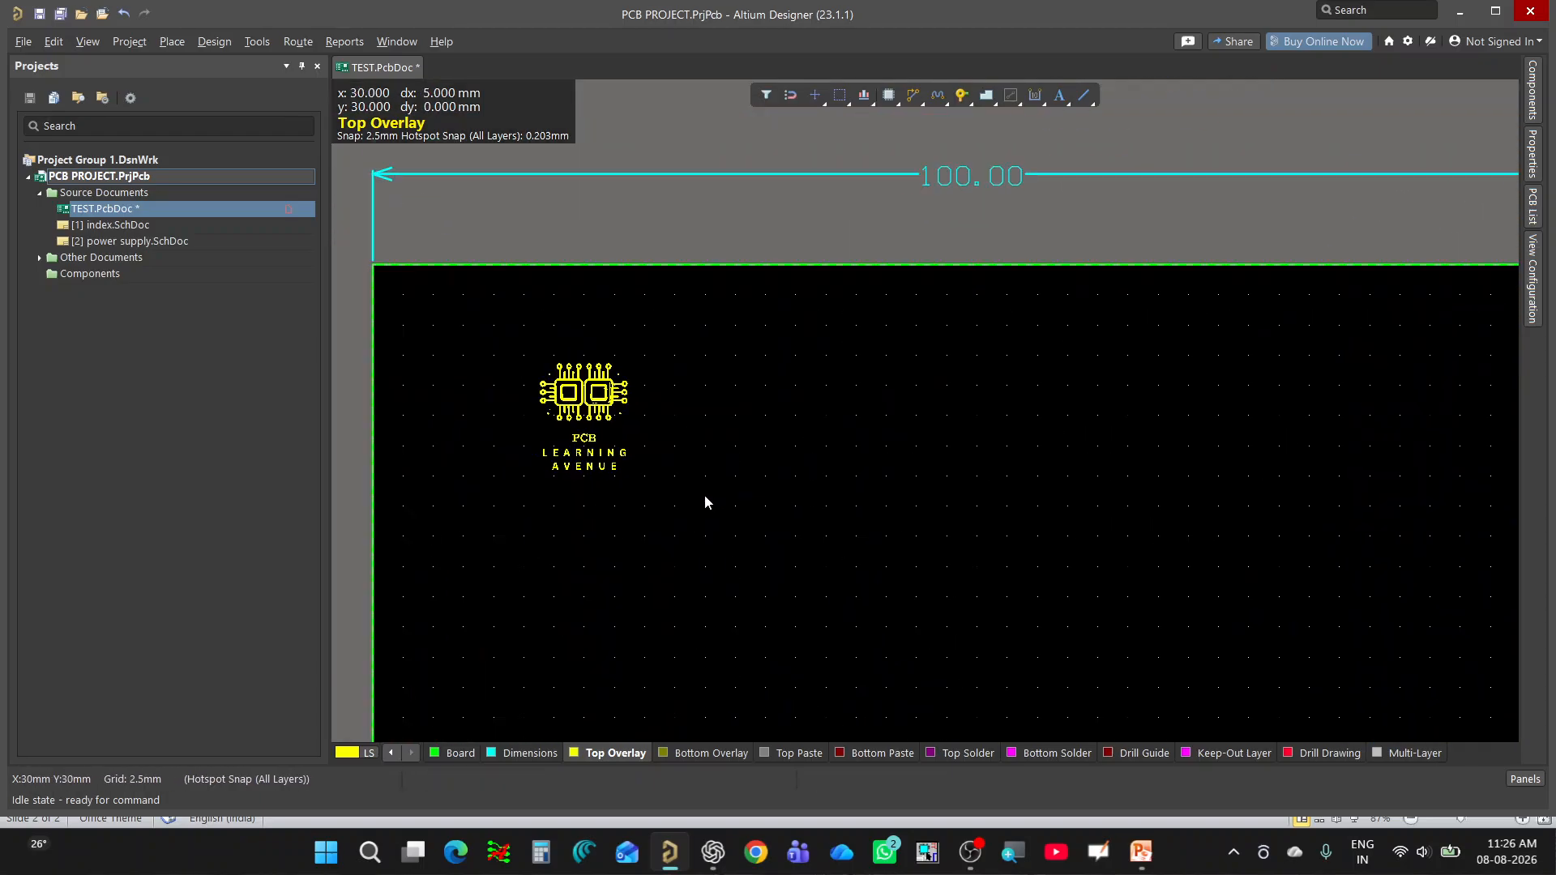
ctrl+scroll(705, 503, down, 3)
ctrl+scroll(588, 428, up, 4)
ctrl+scroll(588, 428, up, 1)
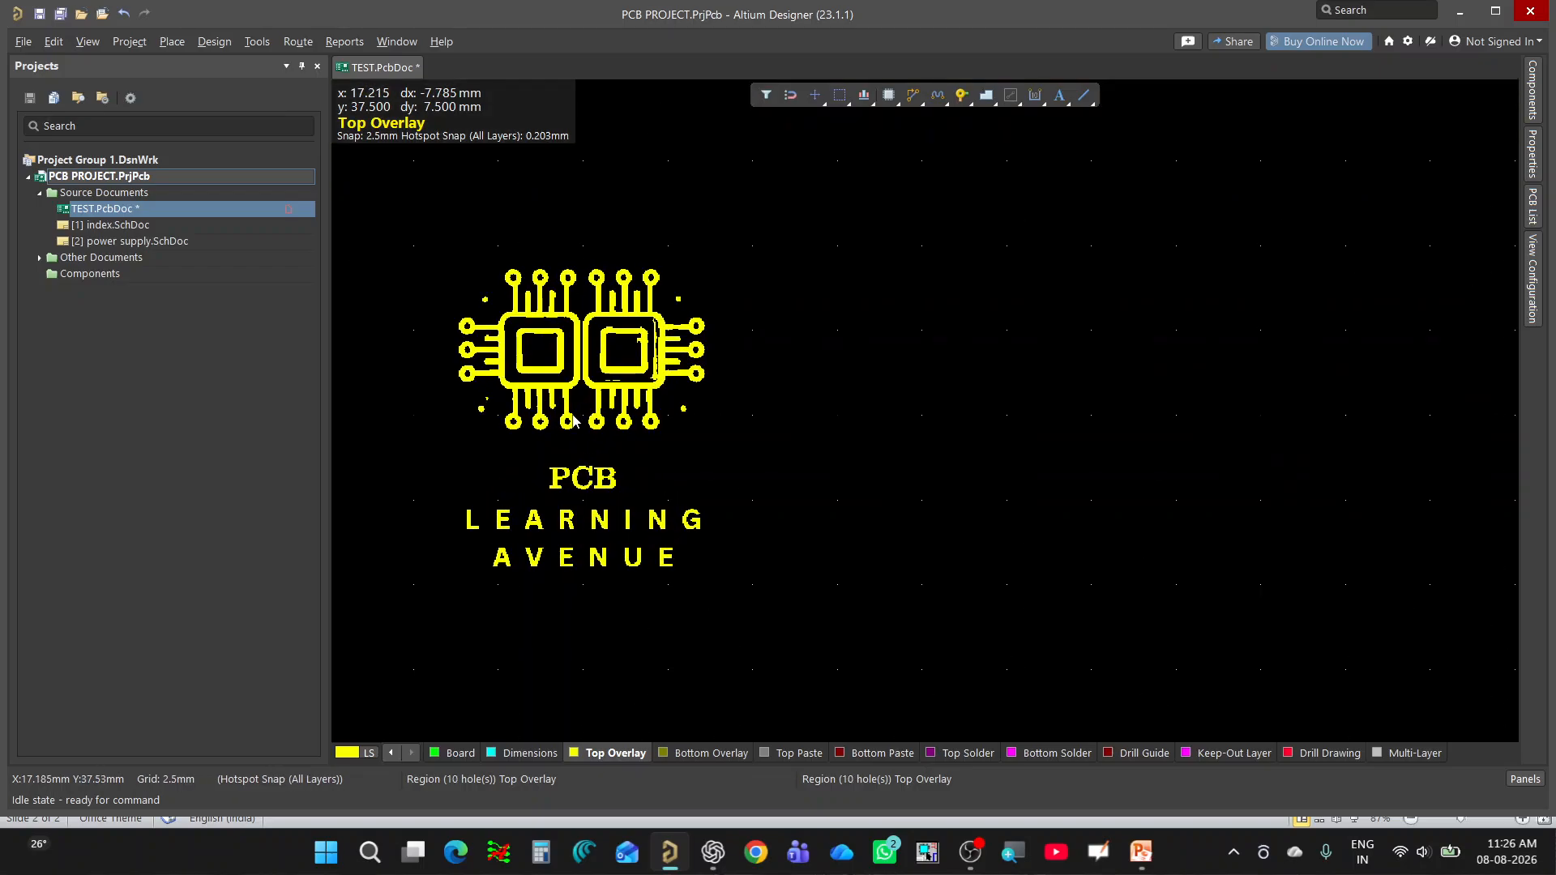
ctrl+scroll(616, 426, down, 5)
ctrl+scroll(756, 470, up, 1)
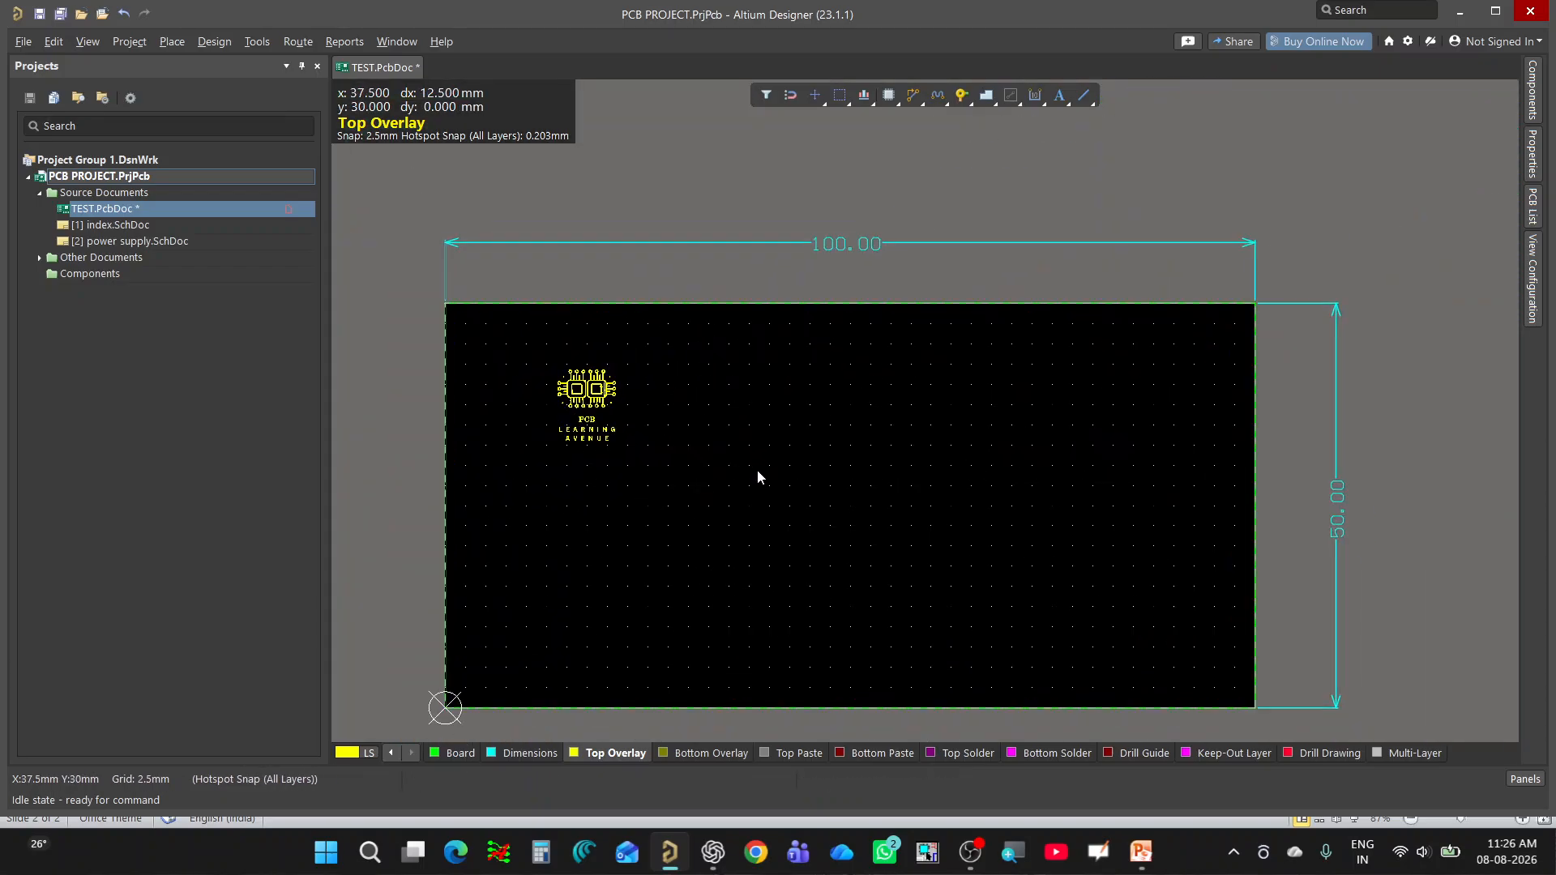
Place a second Learning Avenue graphic in an area about 10 × 10 mm to the right of the first logo.
click(178, 47)
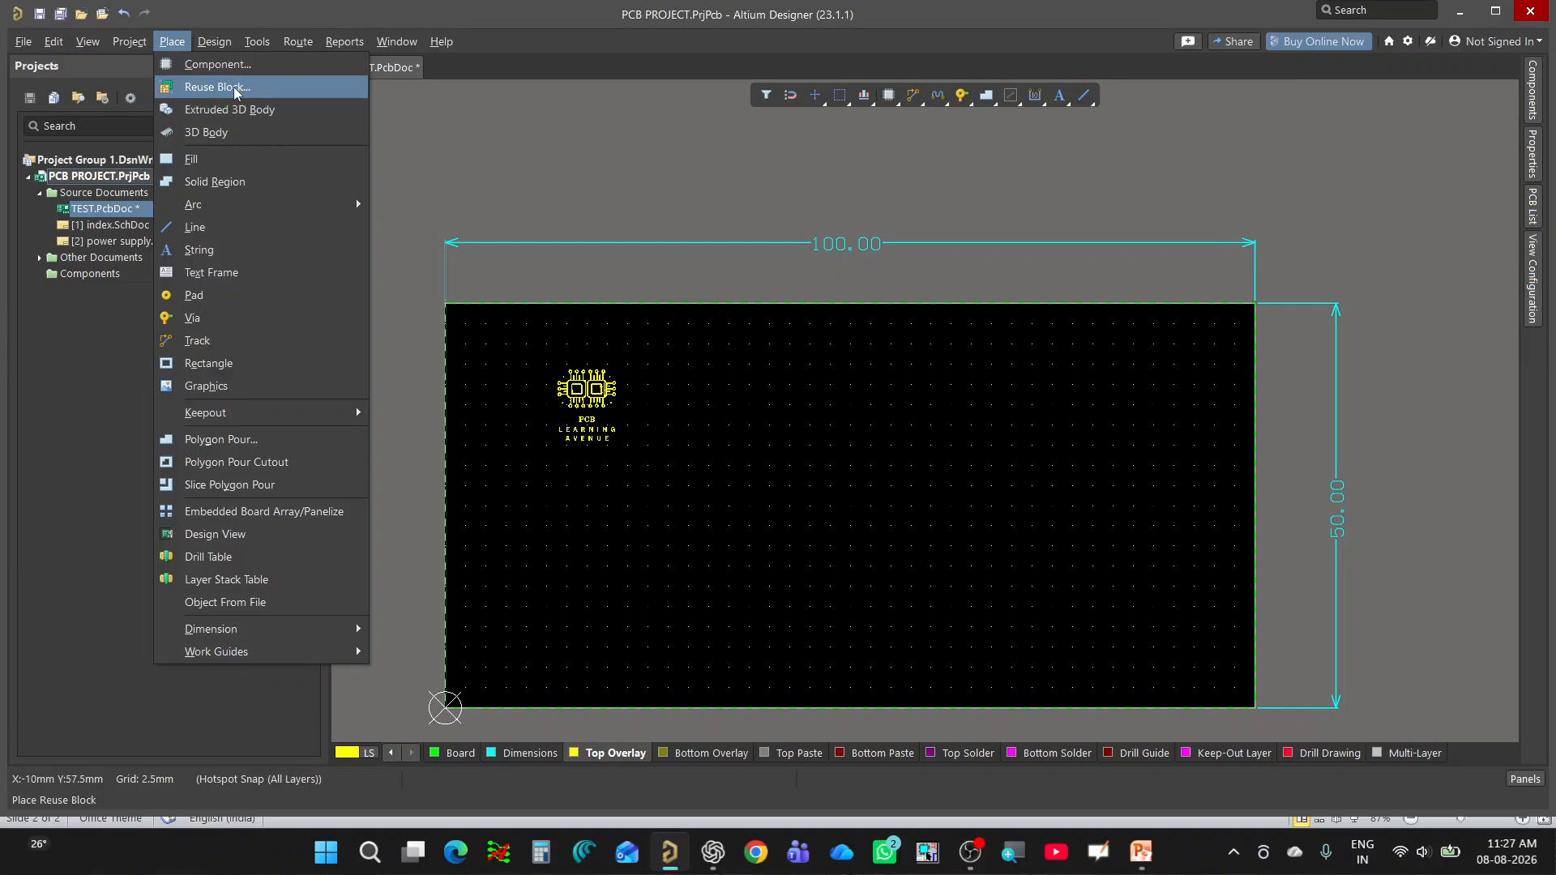
click(238, 395)
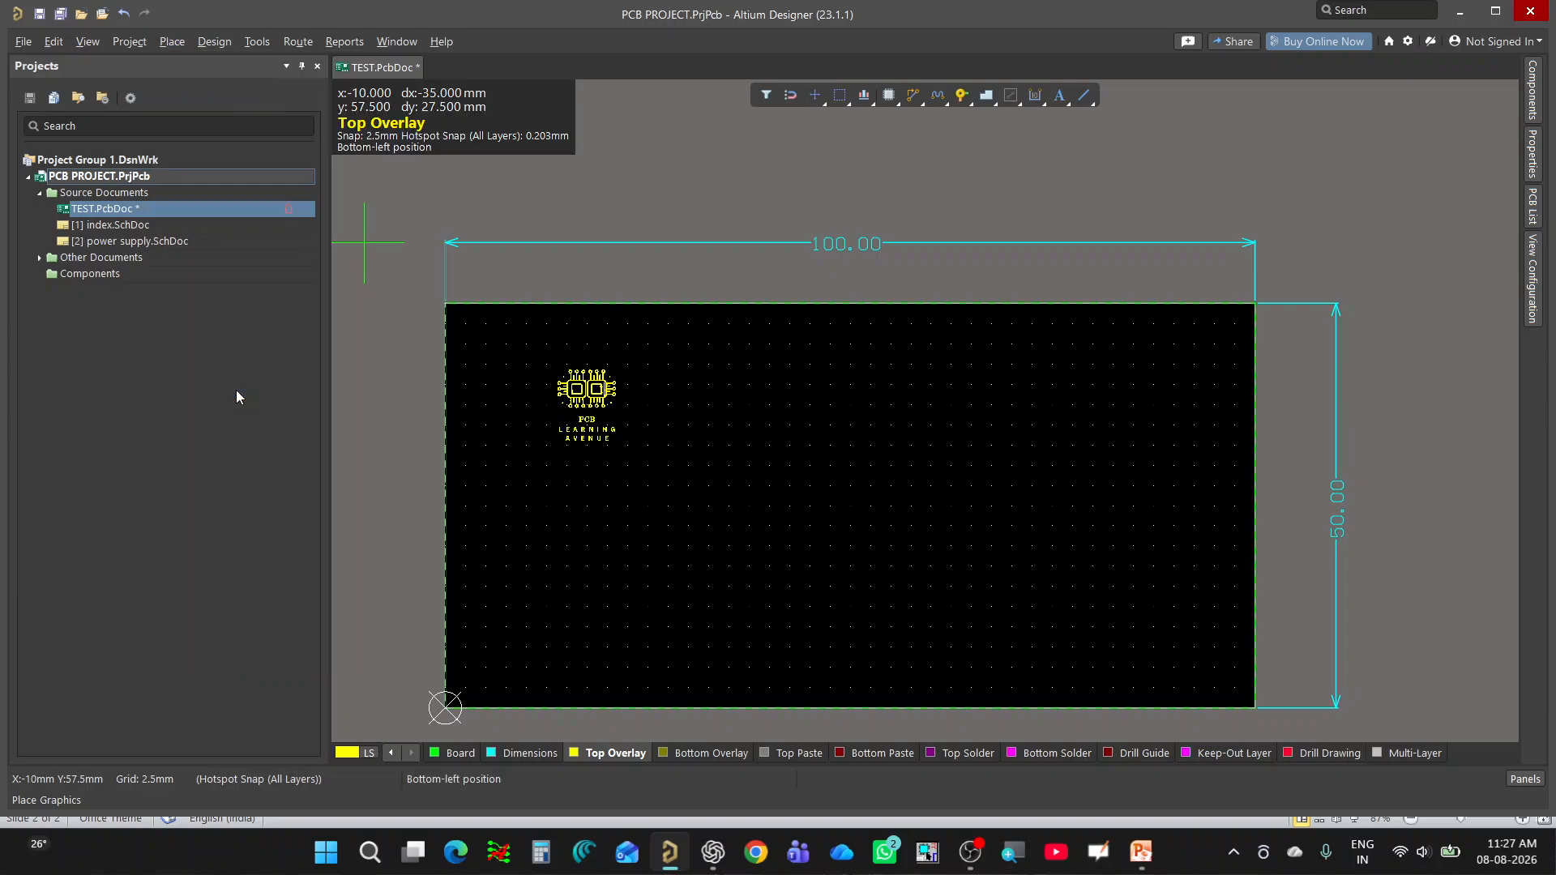
click(688, 364)
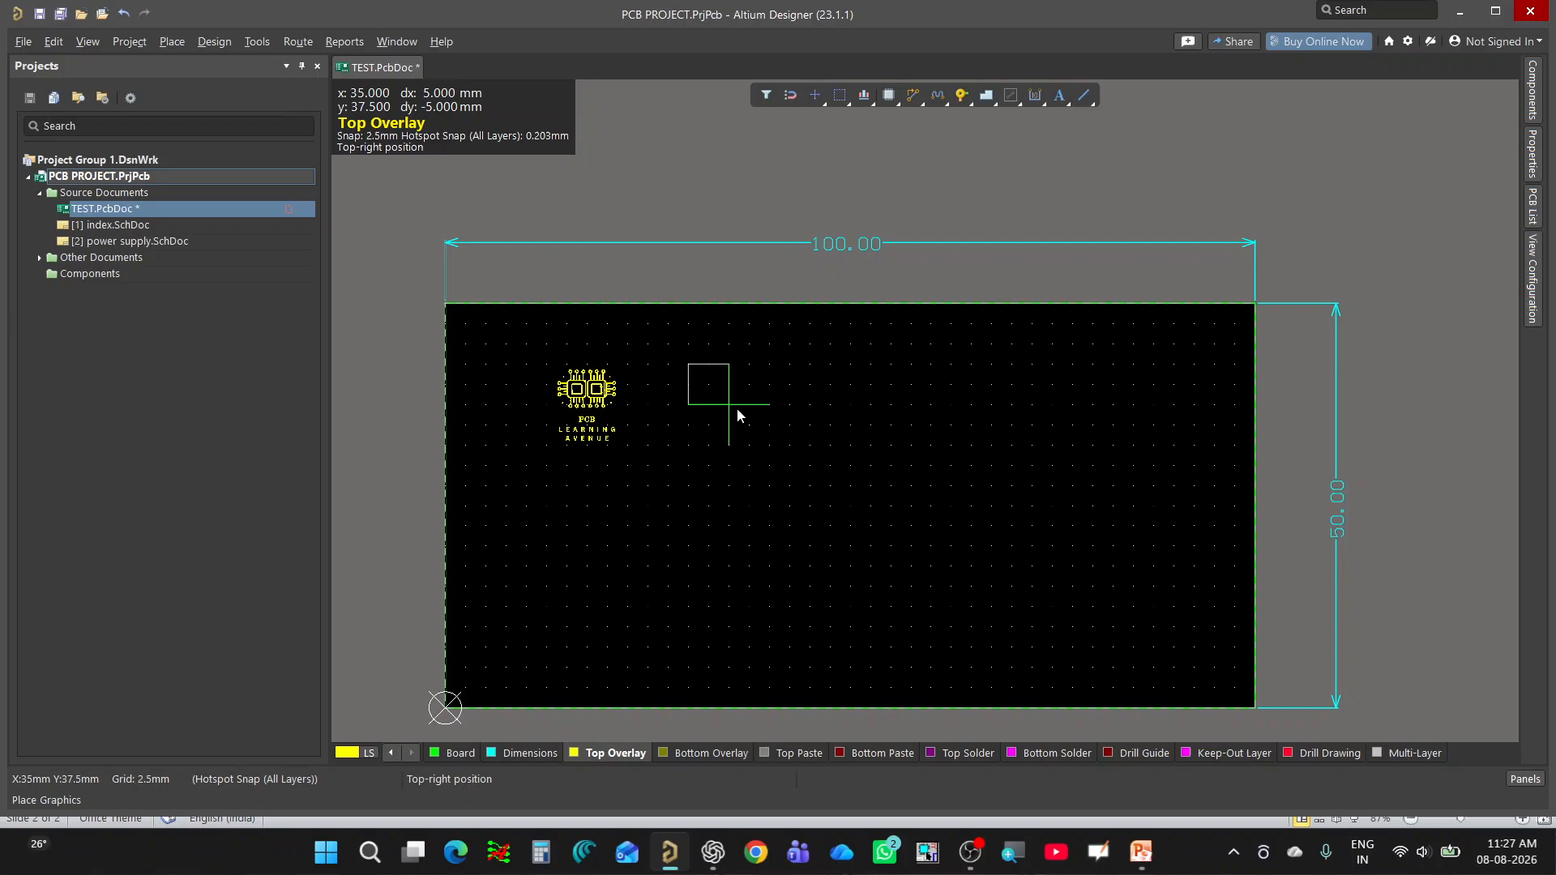
click(769, 445)
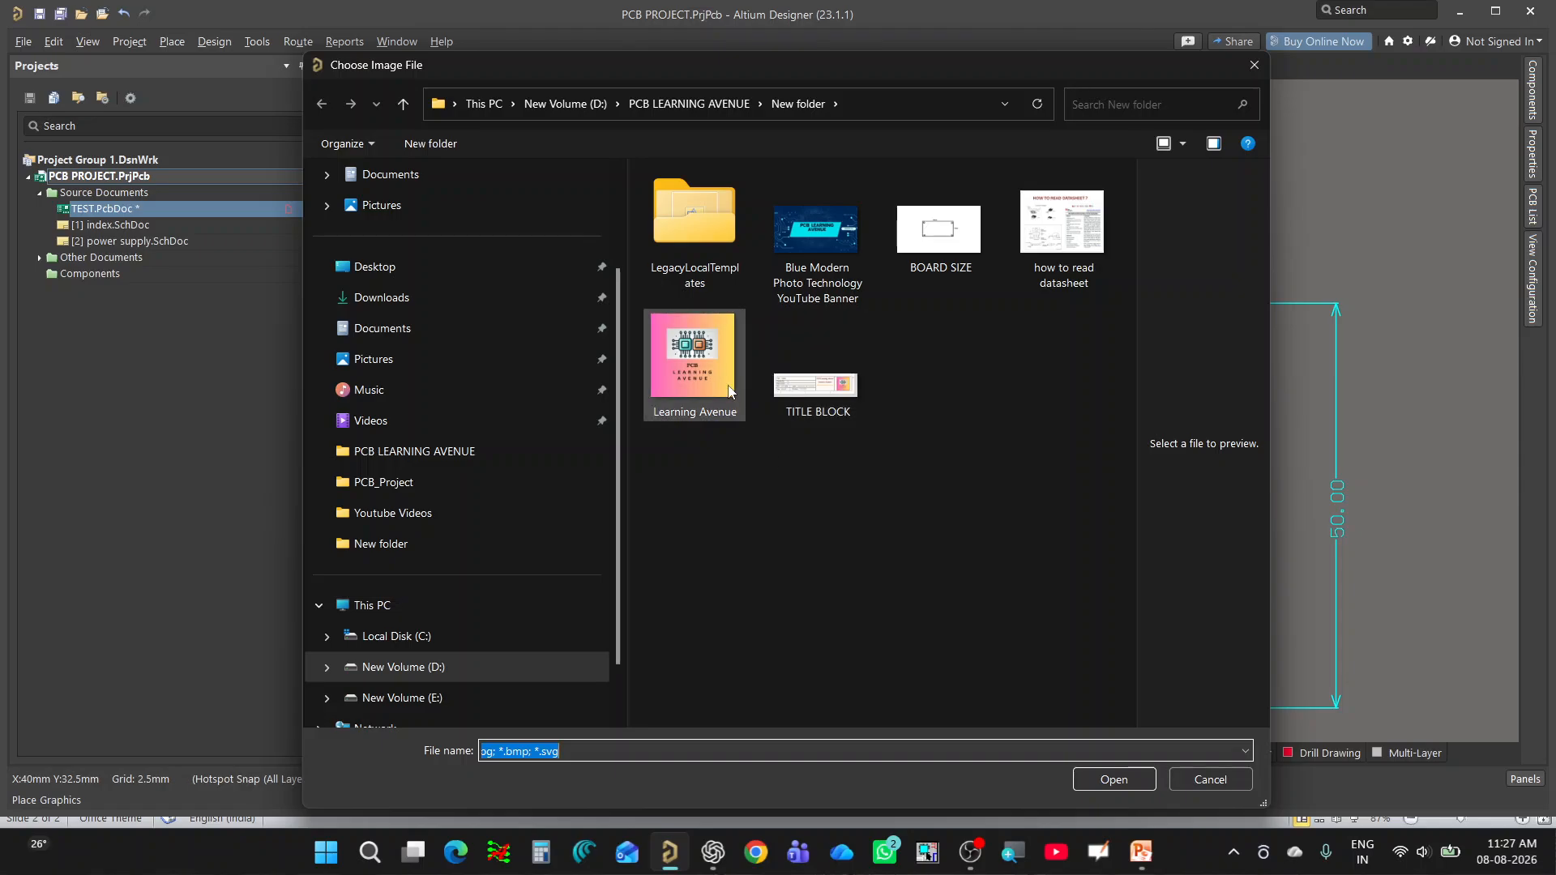
click(681, 369)
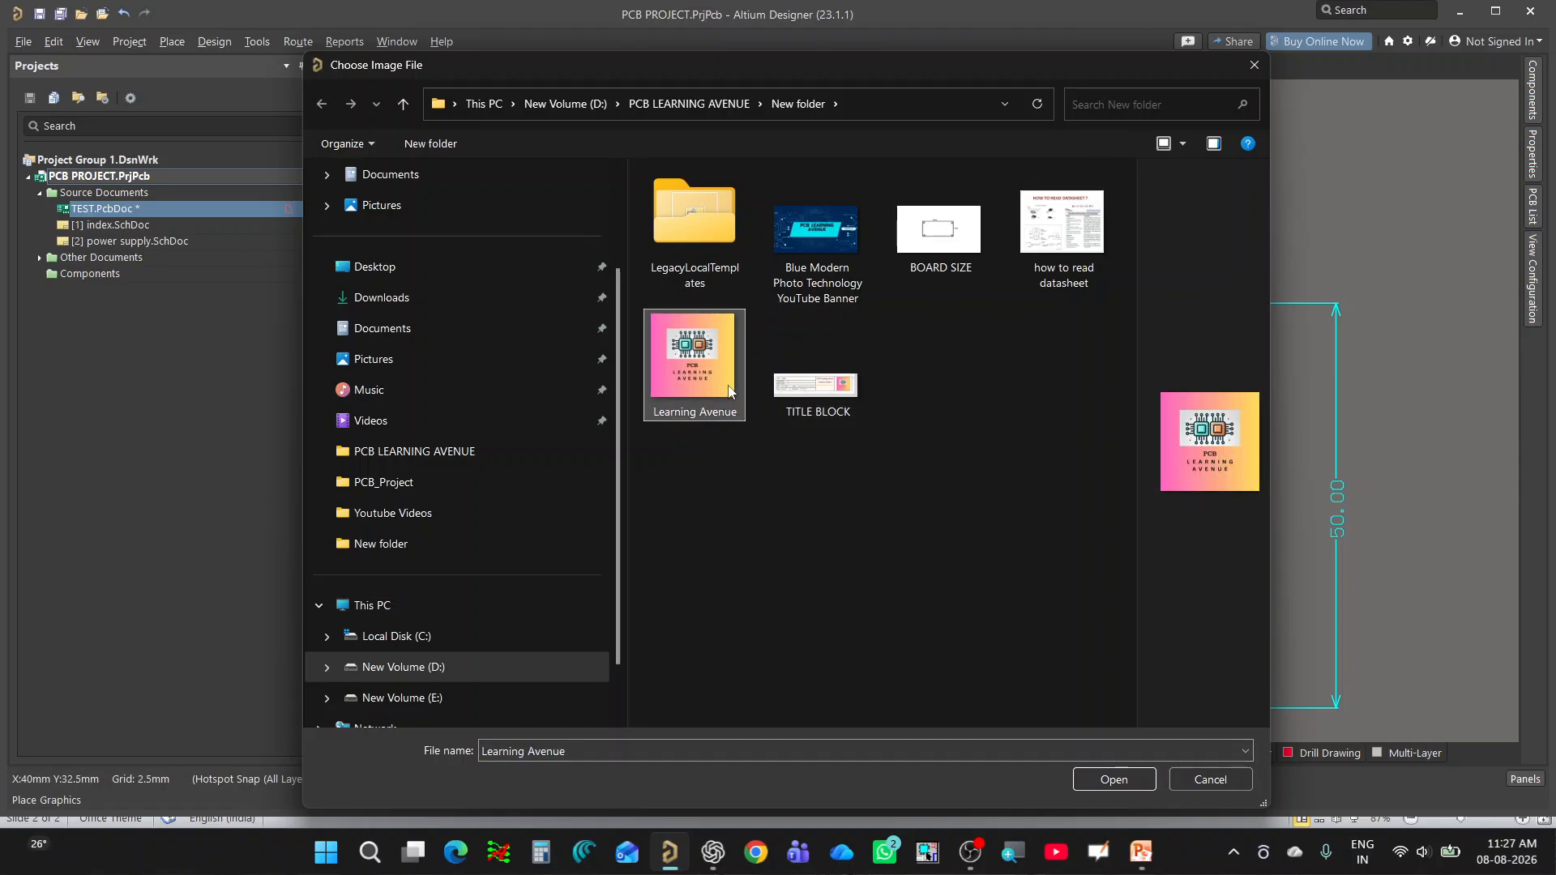
click(1113, 779)
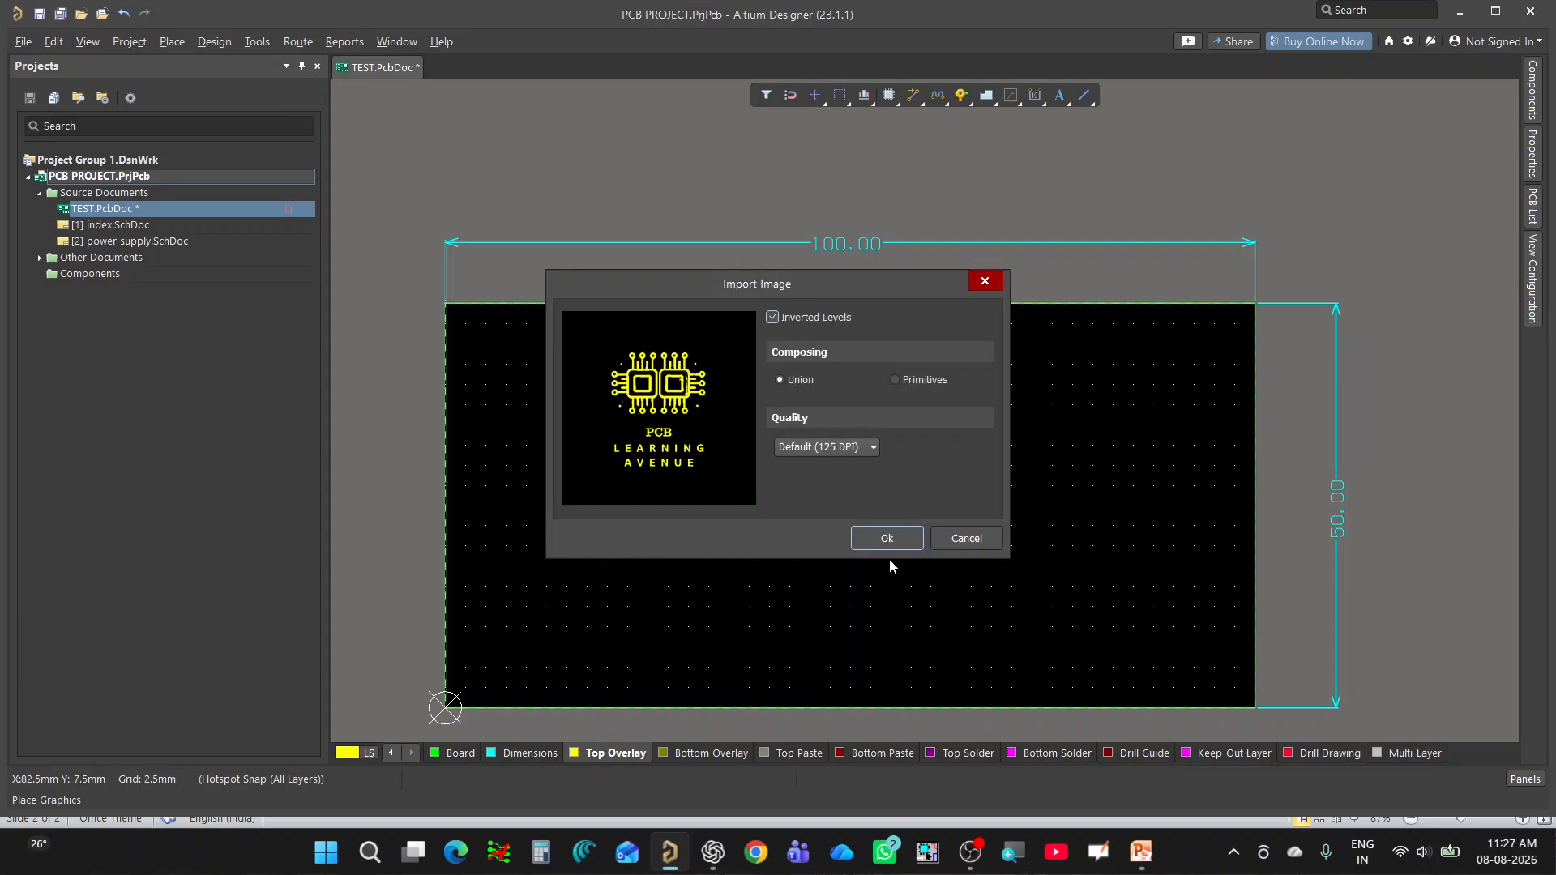
Import the second logo with Inverted Levels off and quality set to 200 DPI.
click(772, 317)
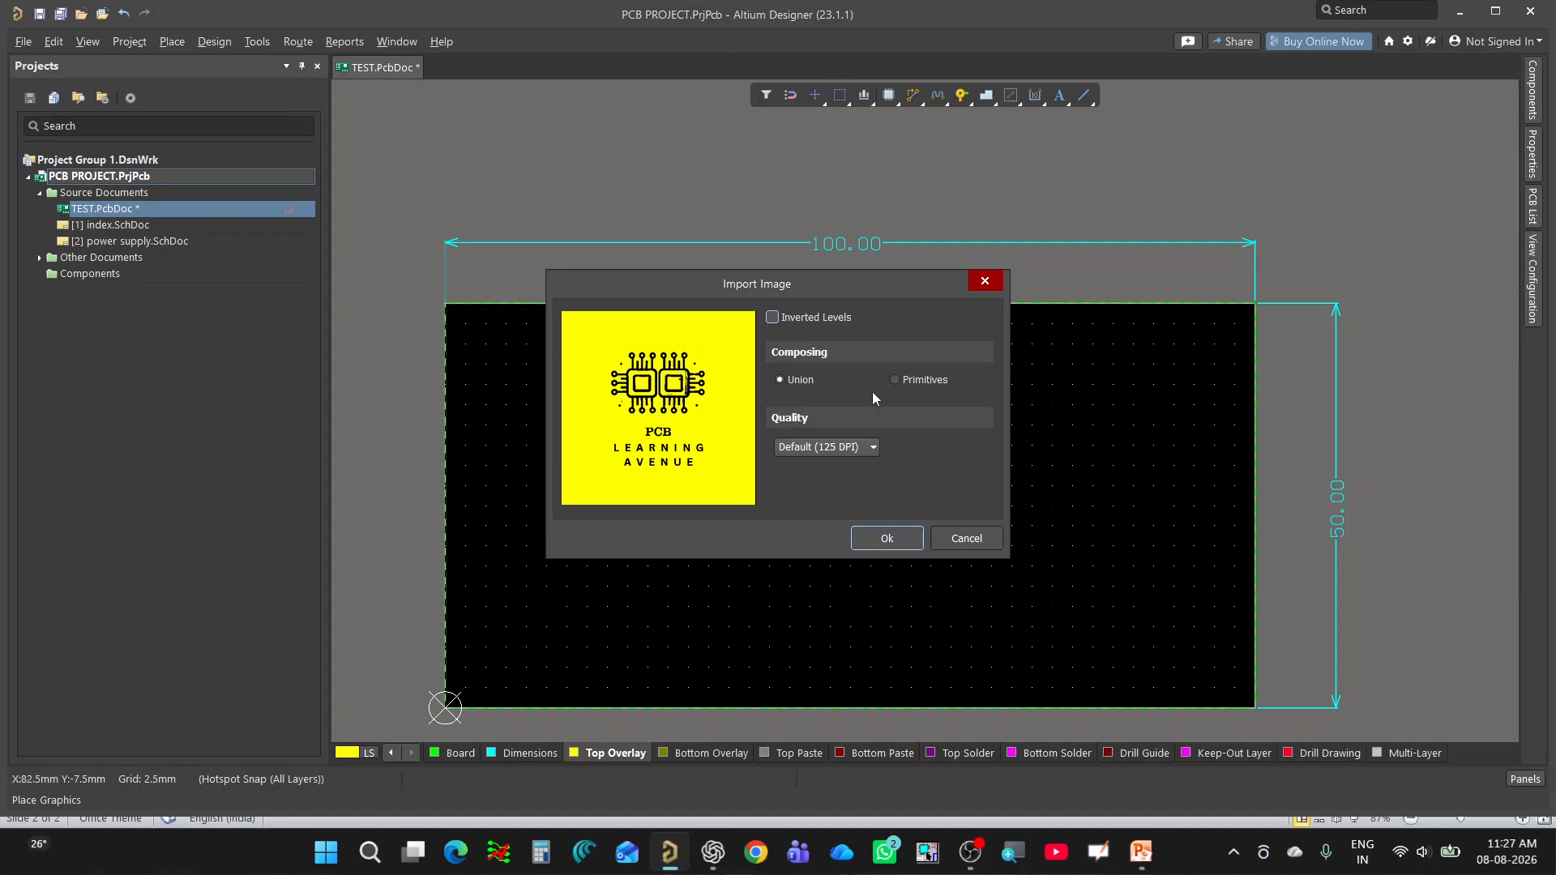
click(851, 448)
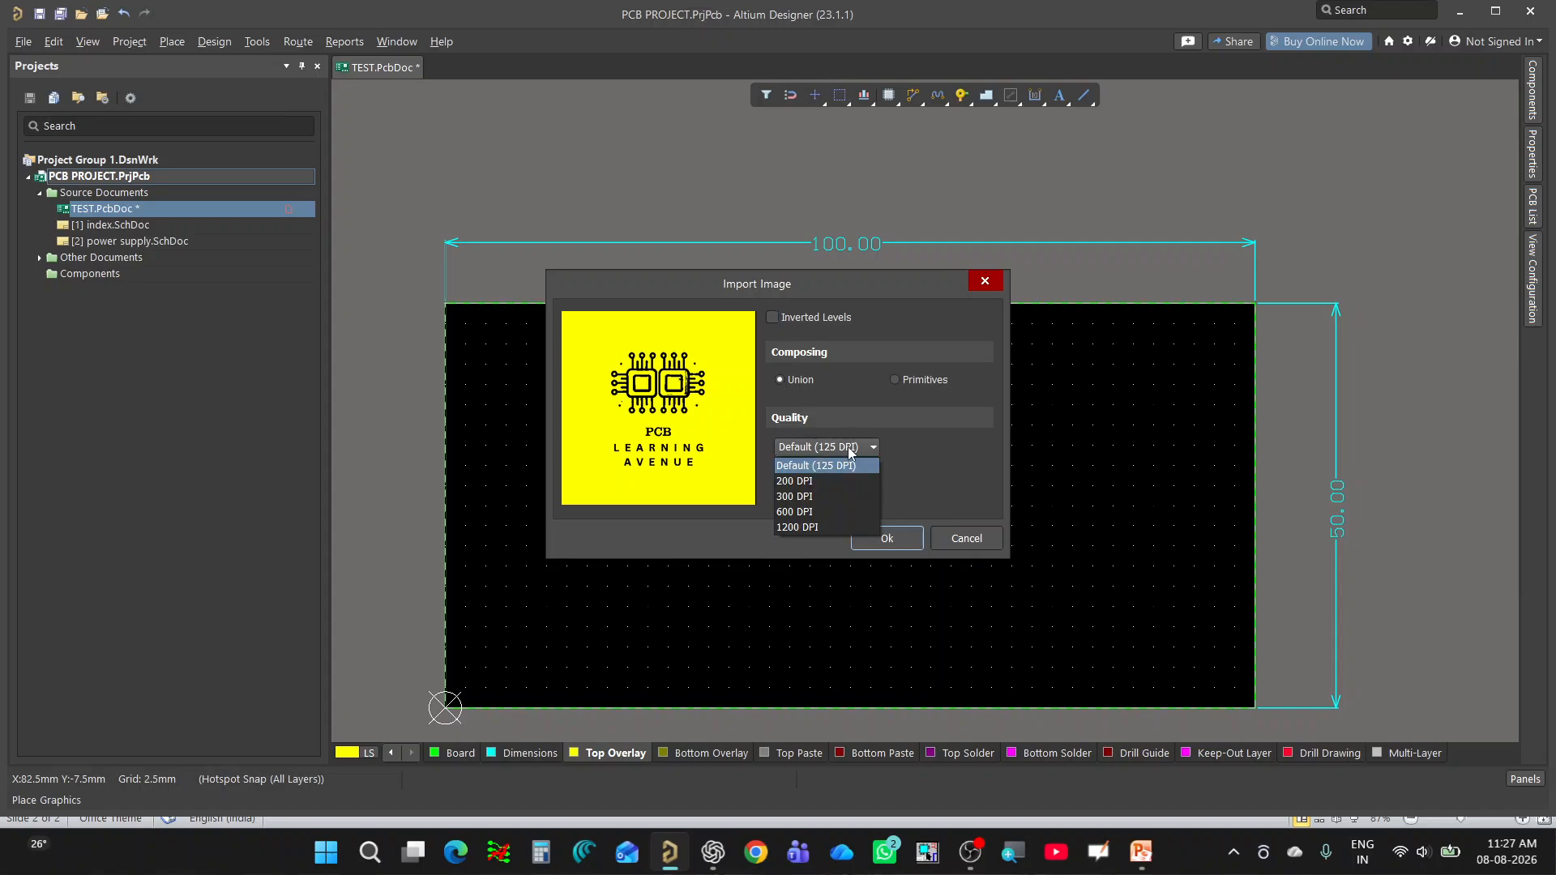
click(804, 482)
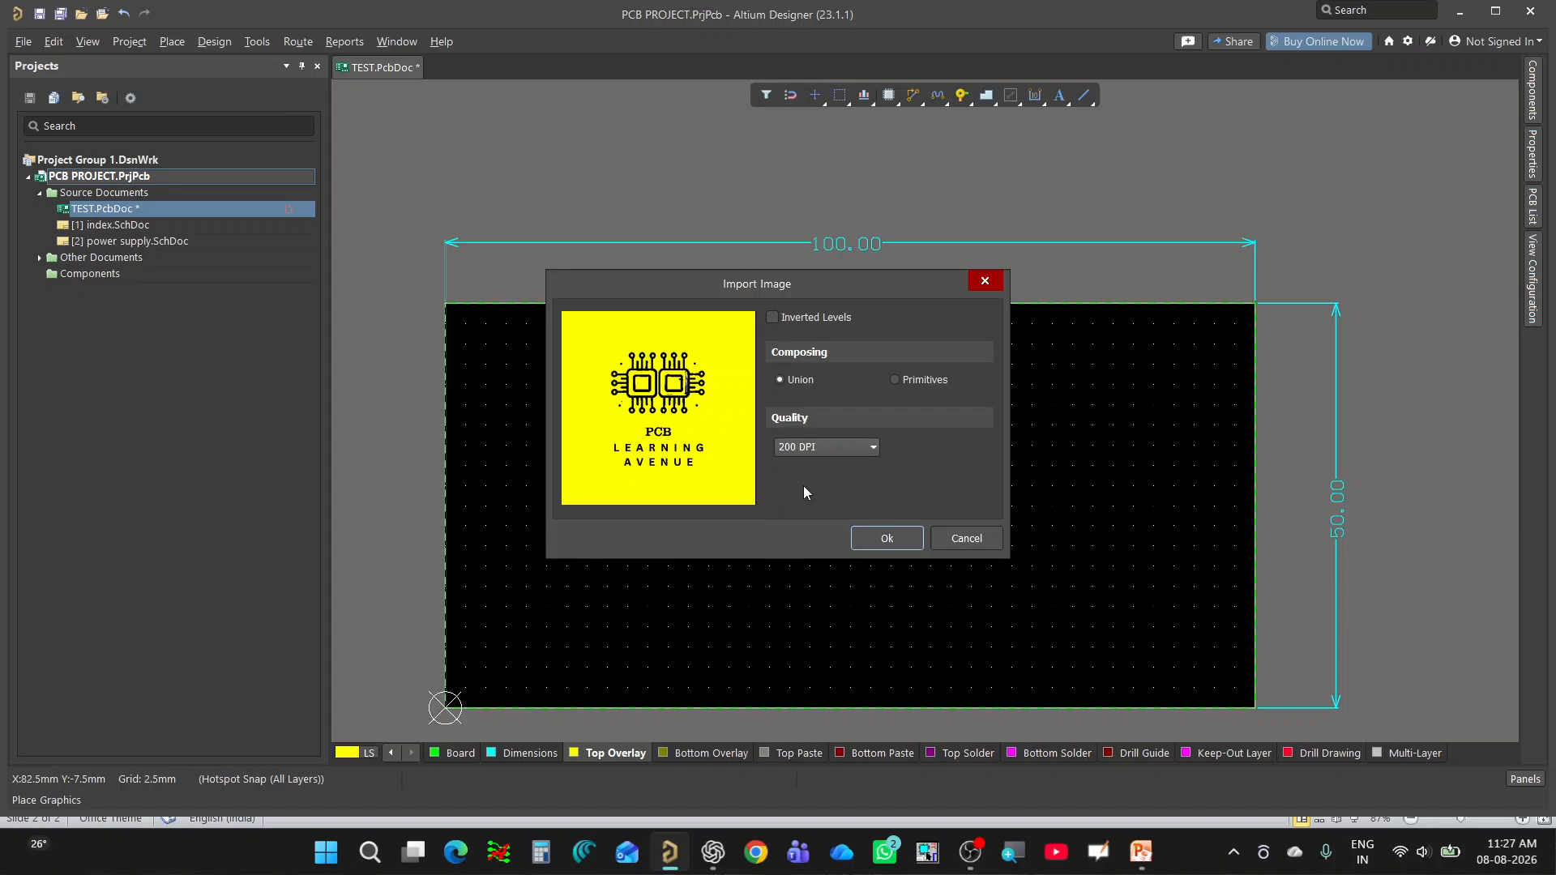
click(897, 540)
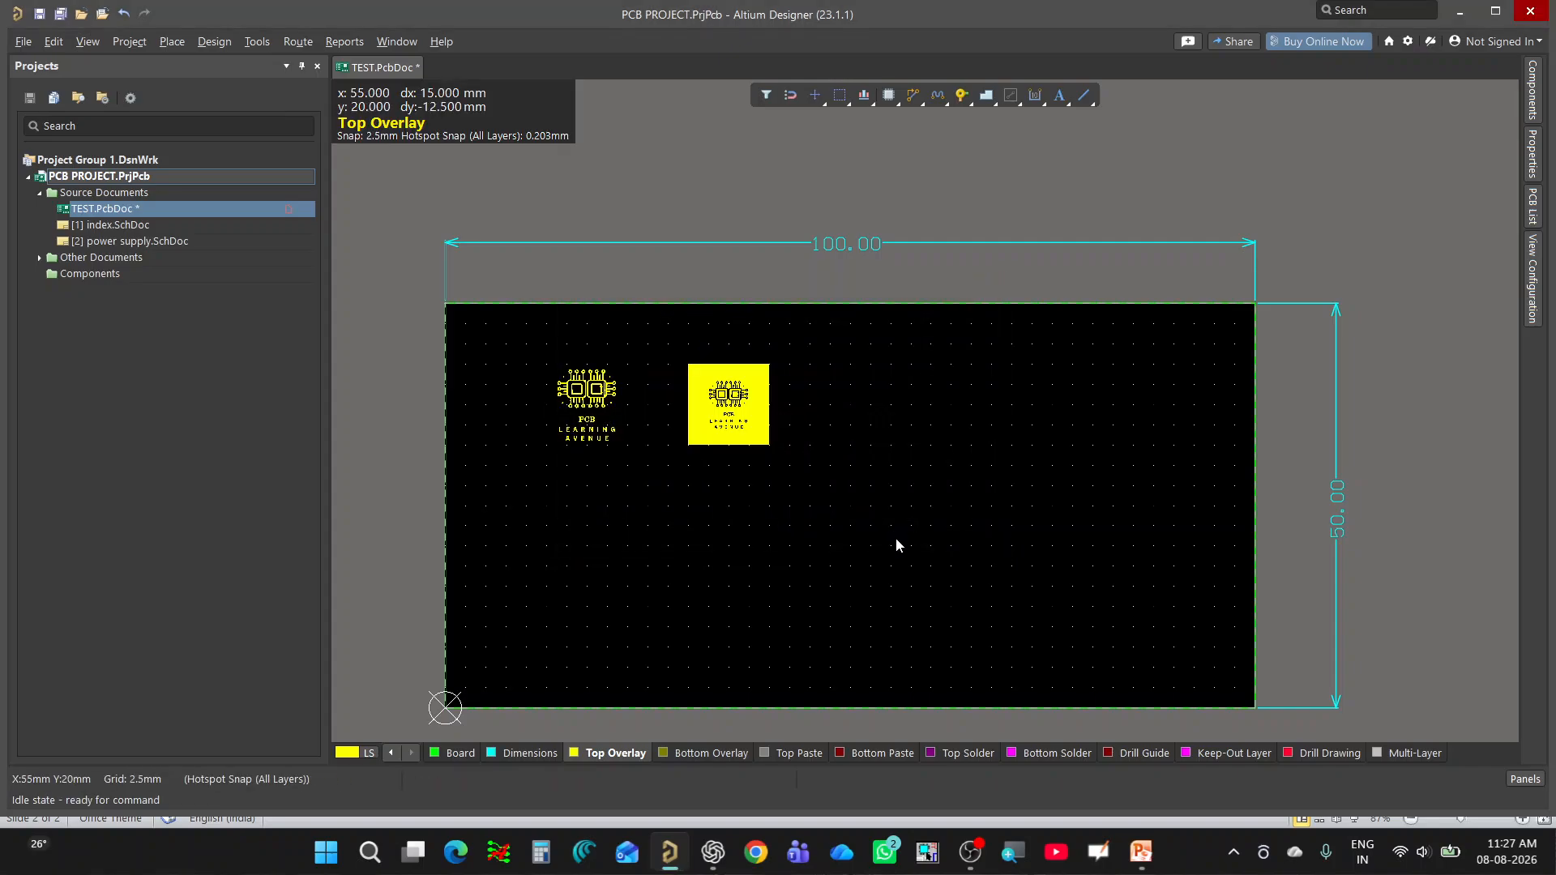
Examine the second logo's lettering and detail up close and compare it with the first logo.
ctrl+scroll(762, 448, up, 4)
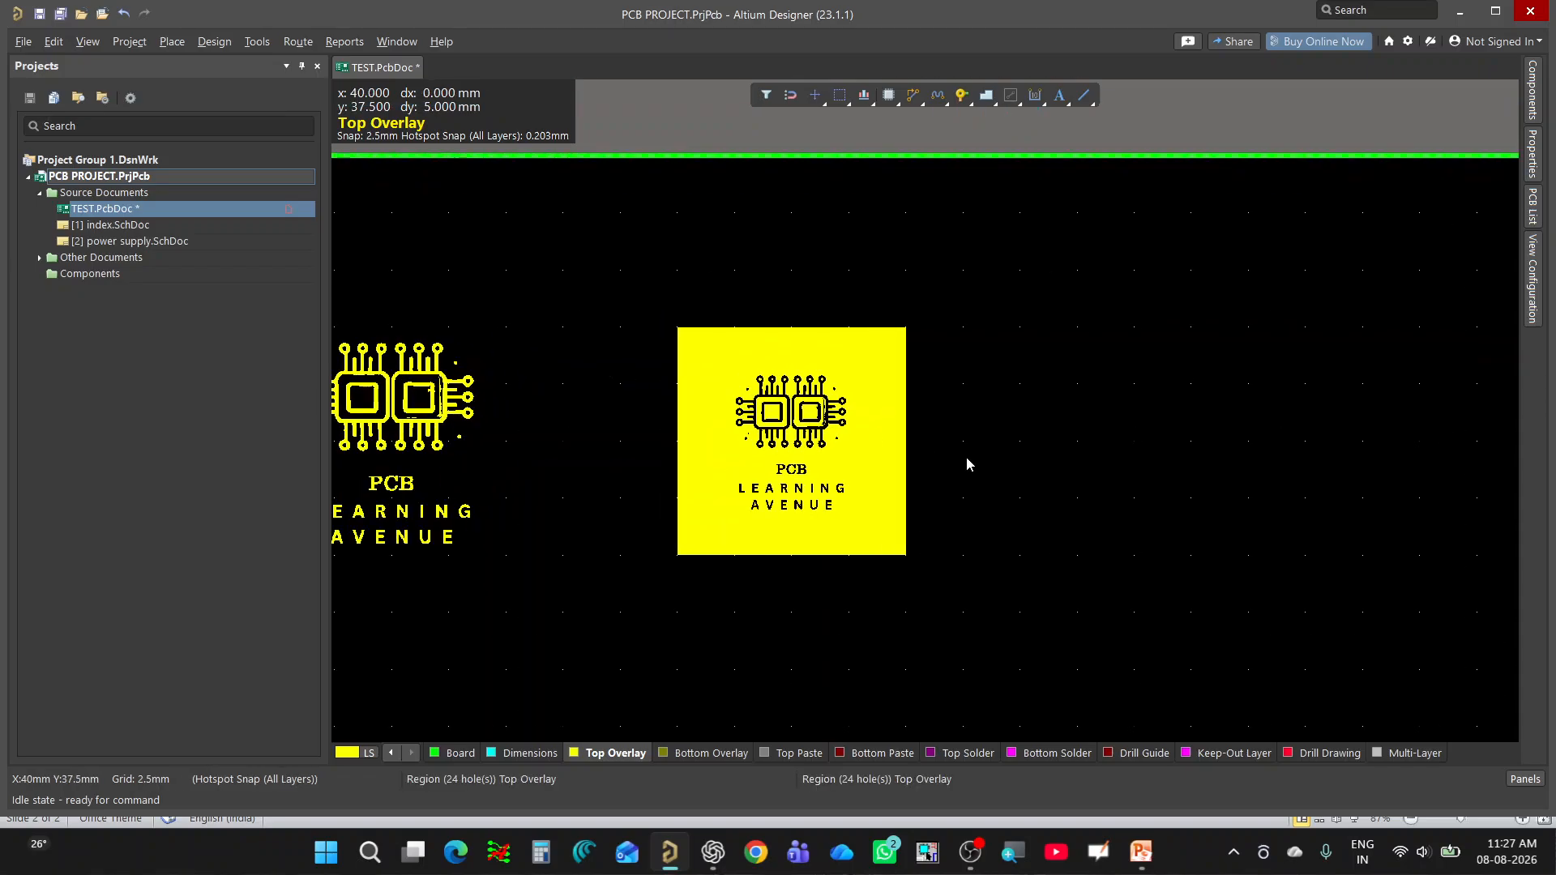
ctrl+scroll(630, 402, up, 3)
ctrl+scroll(630, 402, down, 2)
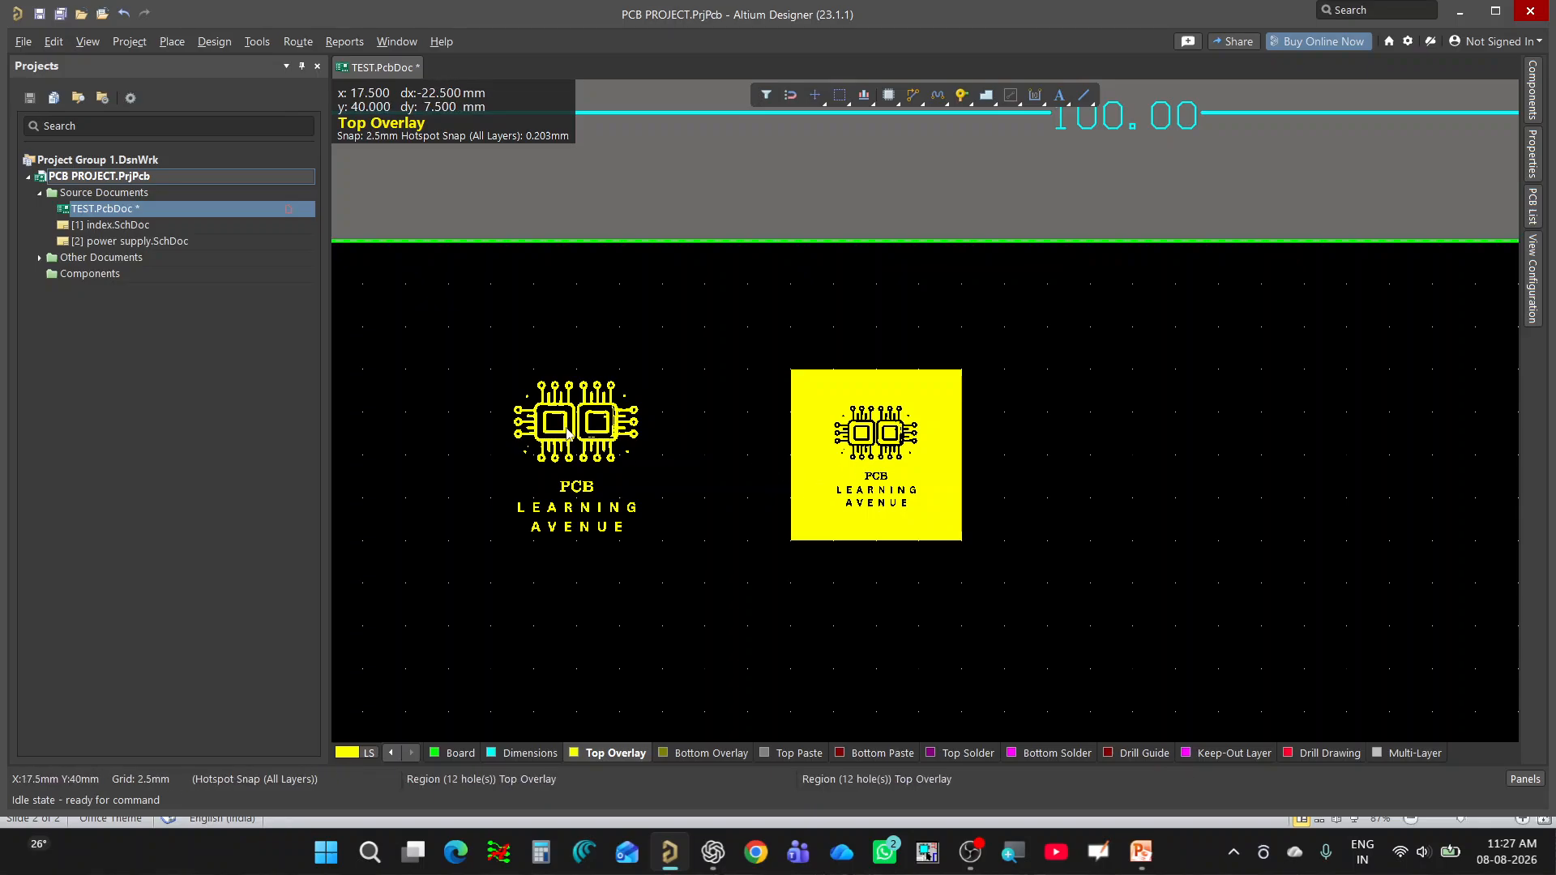
ctrl+scroll(566, 451, down, 2)
ctrl+scroll(799, 465, up, 2)
ctrl+scroll(800, 465, down, 1)
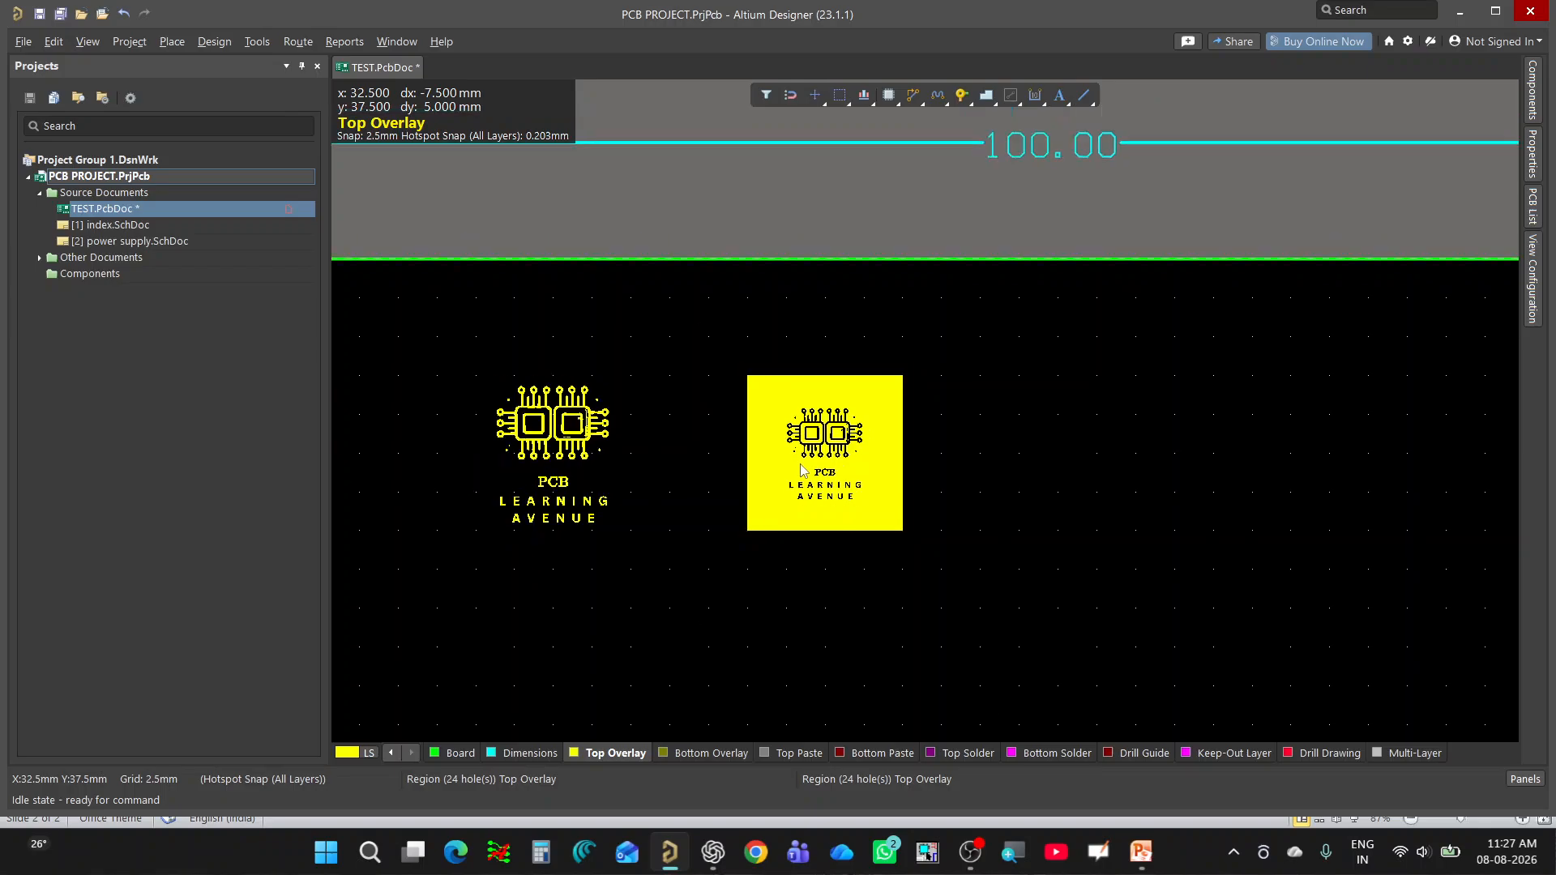
ctrl+scroll(757, 417, down, 2)
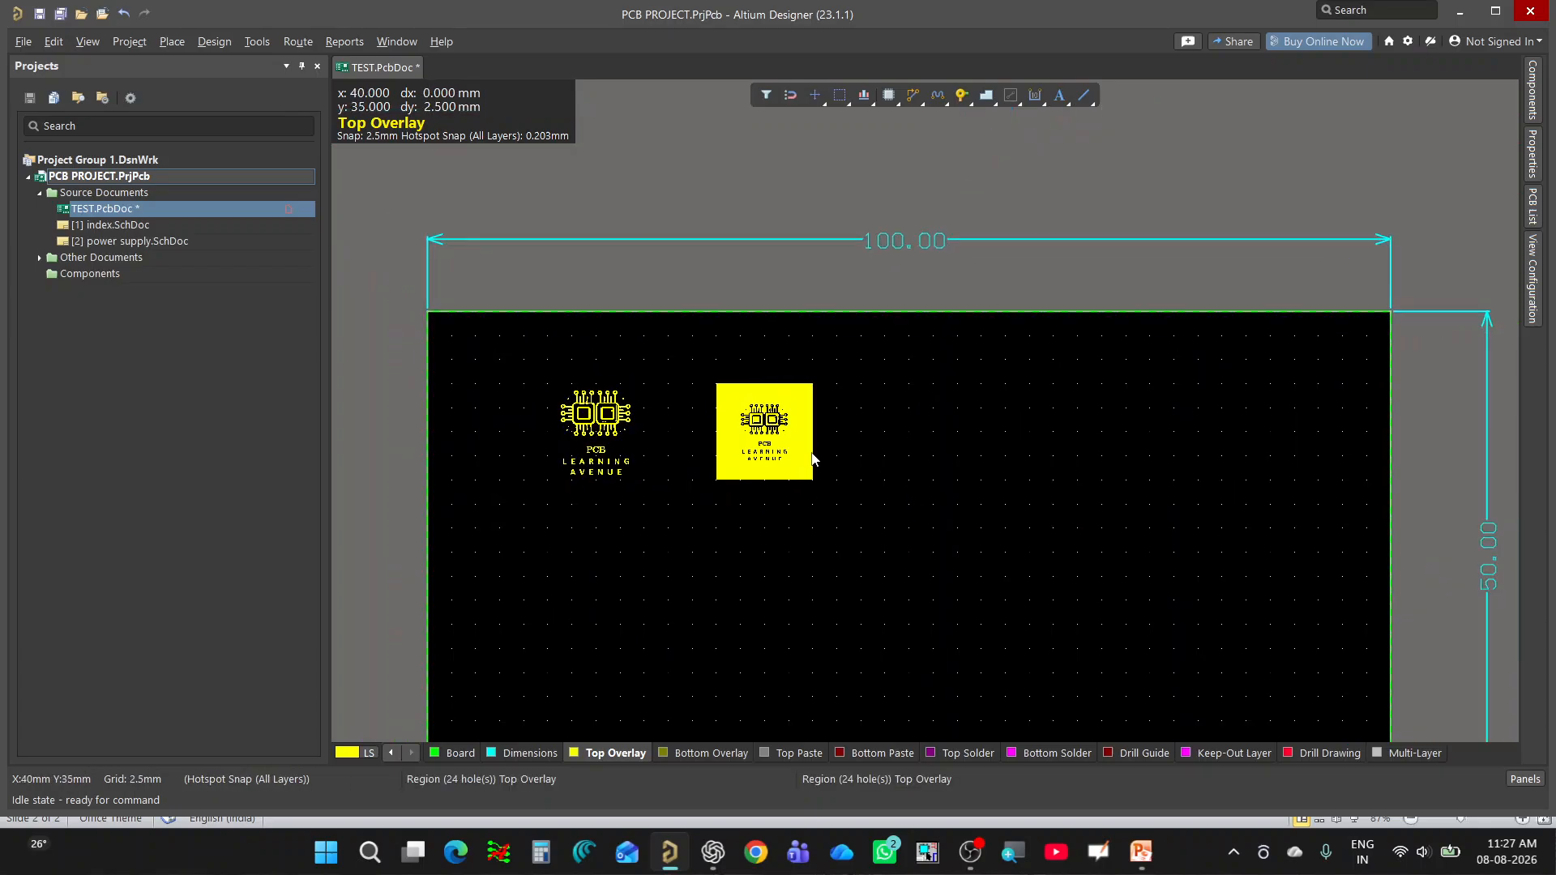
ctrl+scroll(804, 405, down, 1)
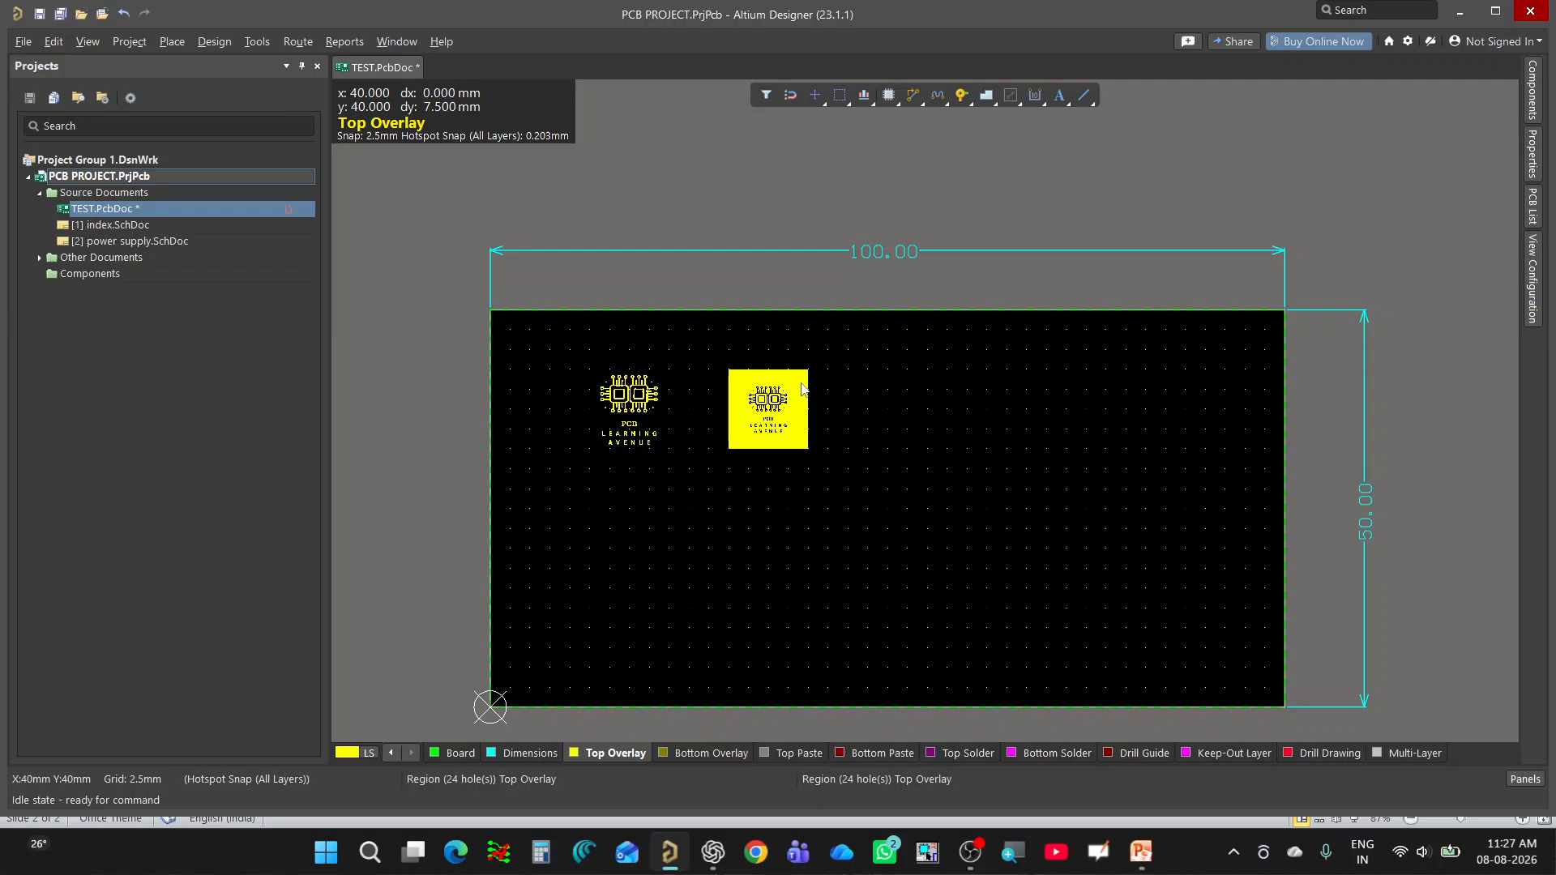
Place a third Learning Avenue graphic in an area about 10 × 10 mm to the right of the second logo.
click(175, 43)
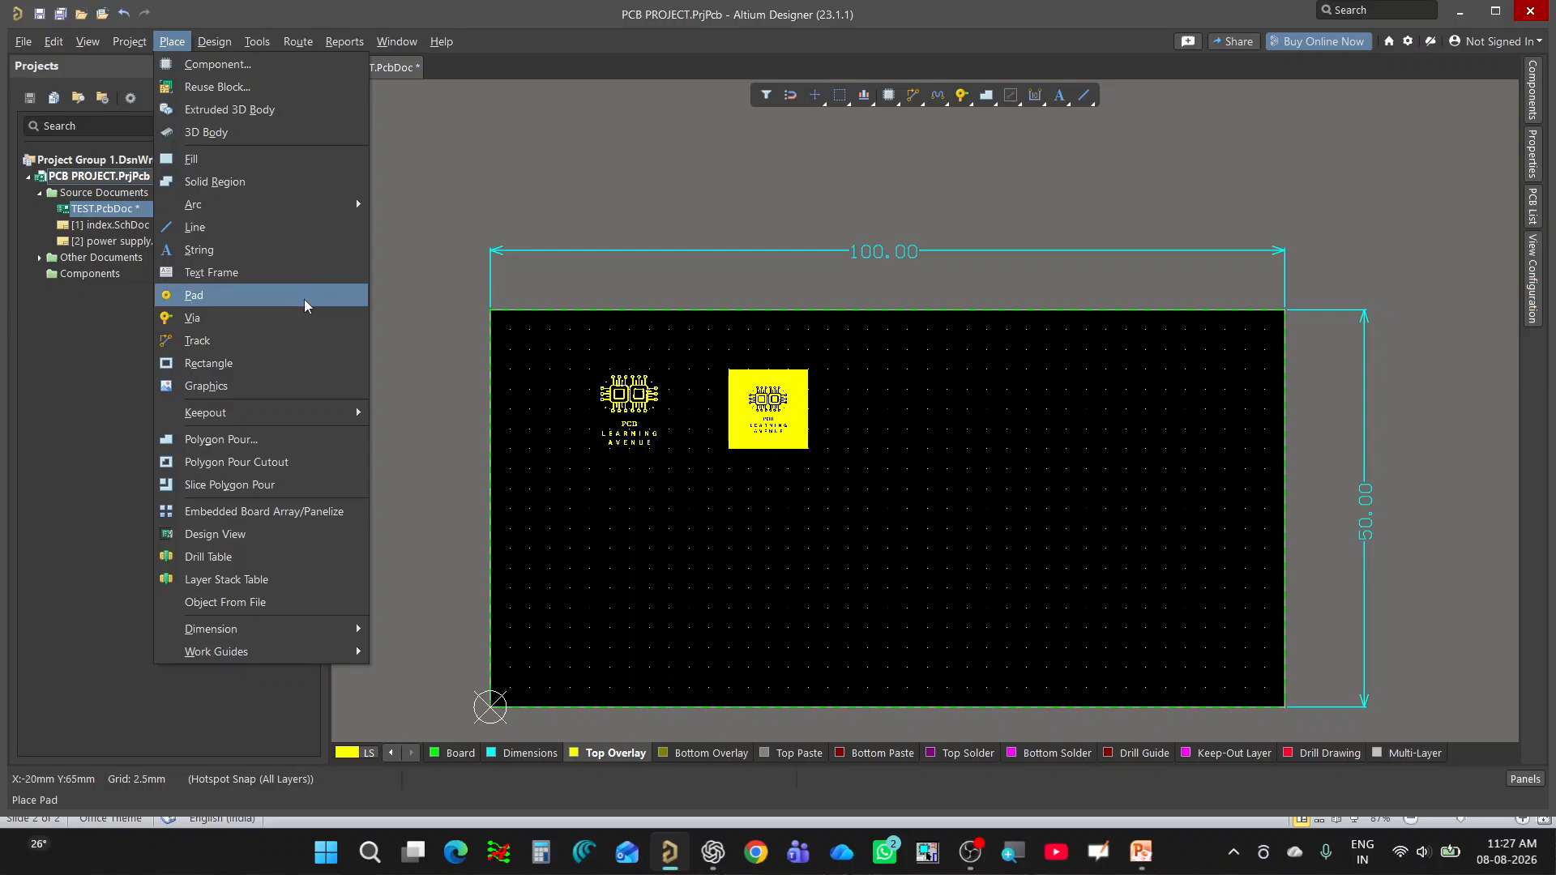
click(268, 389)
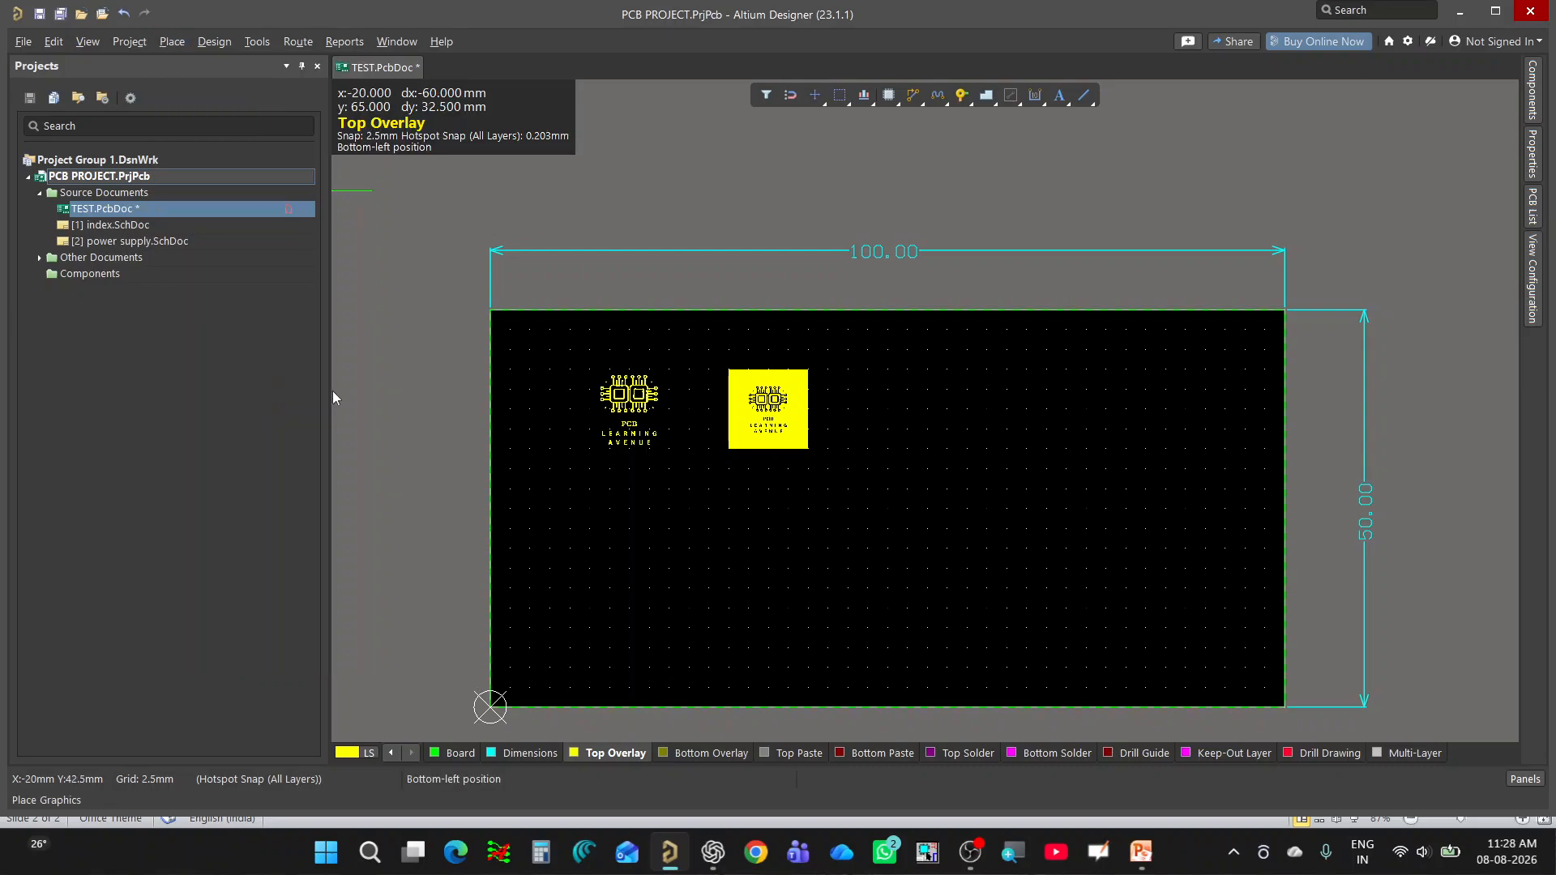
click(848, 370)
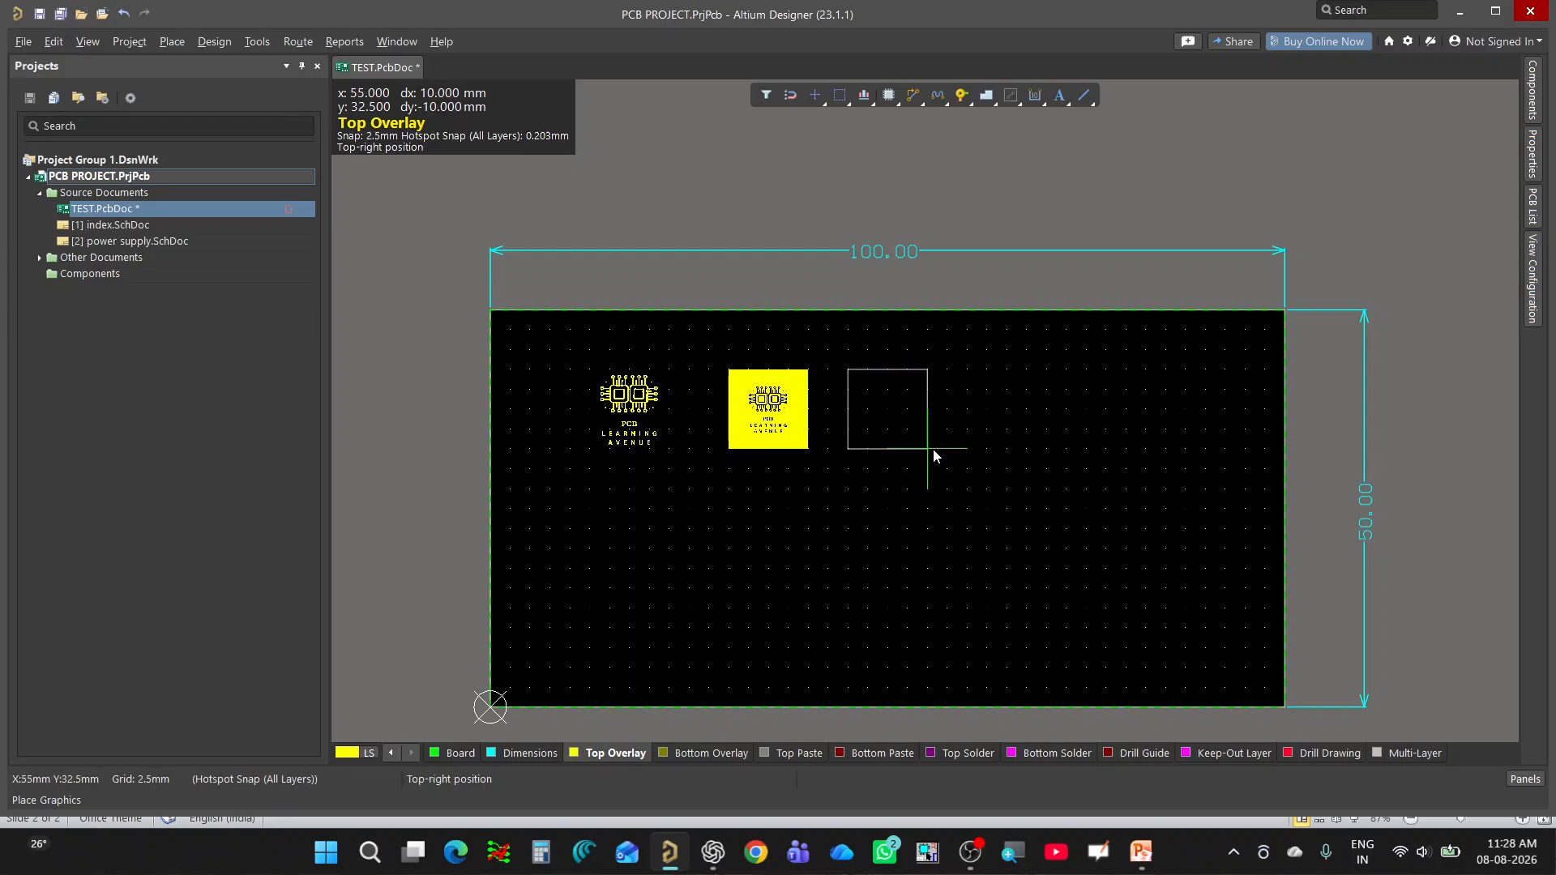
click(928, 449)
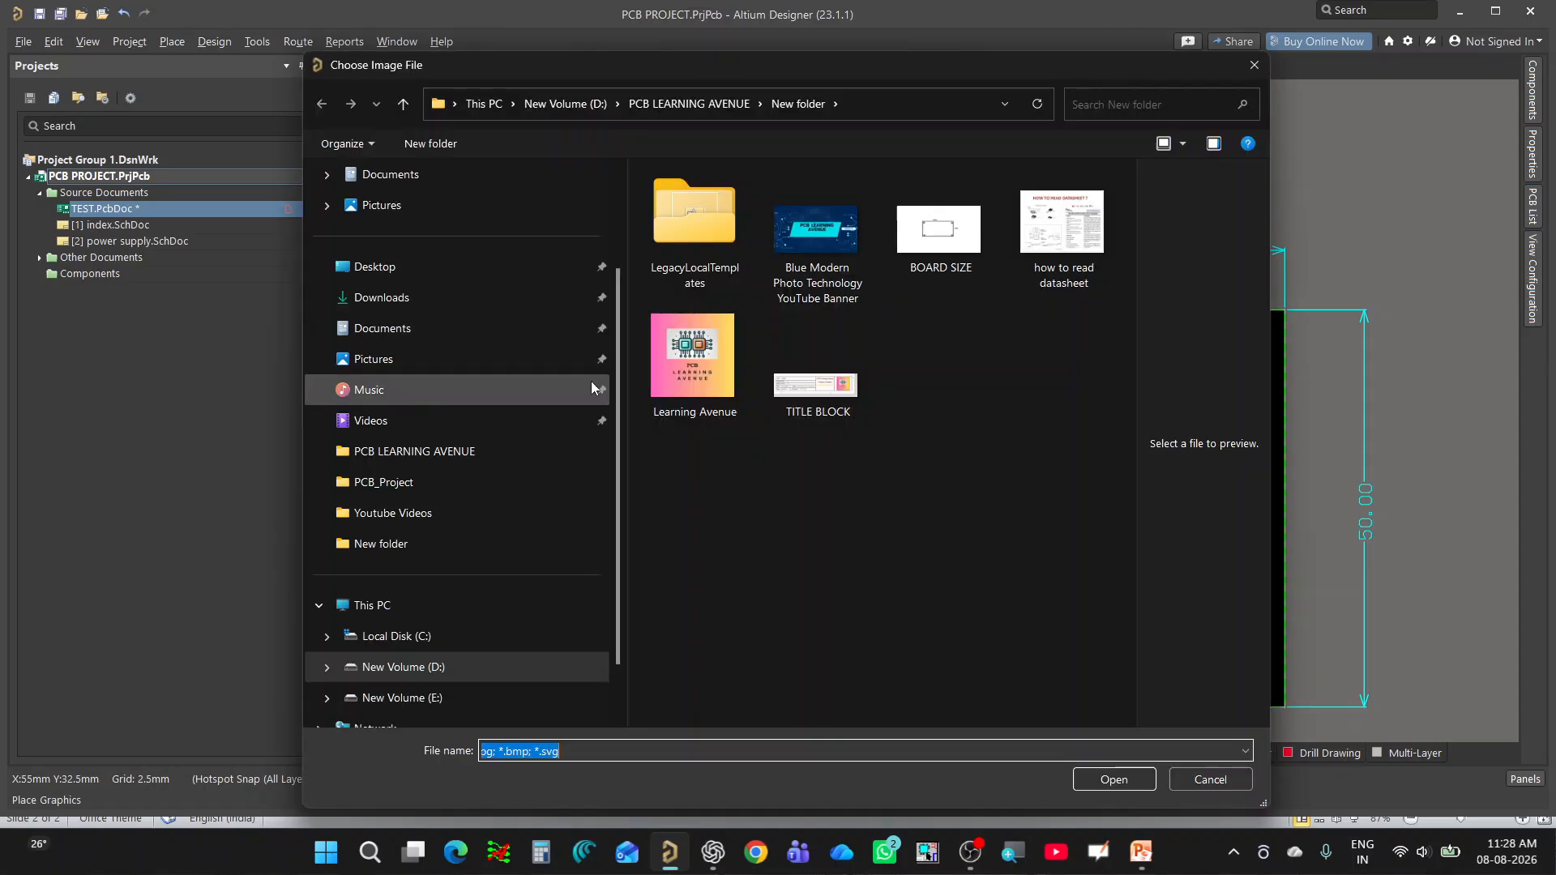
click(673, 387)
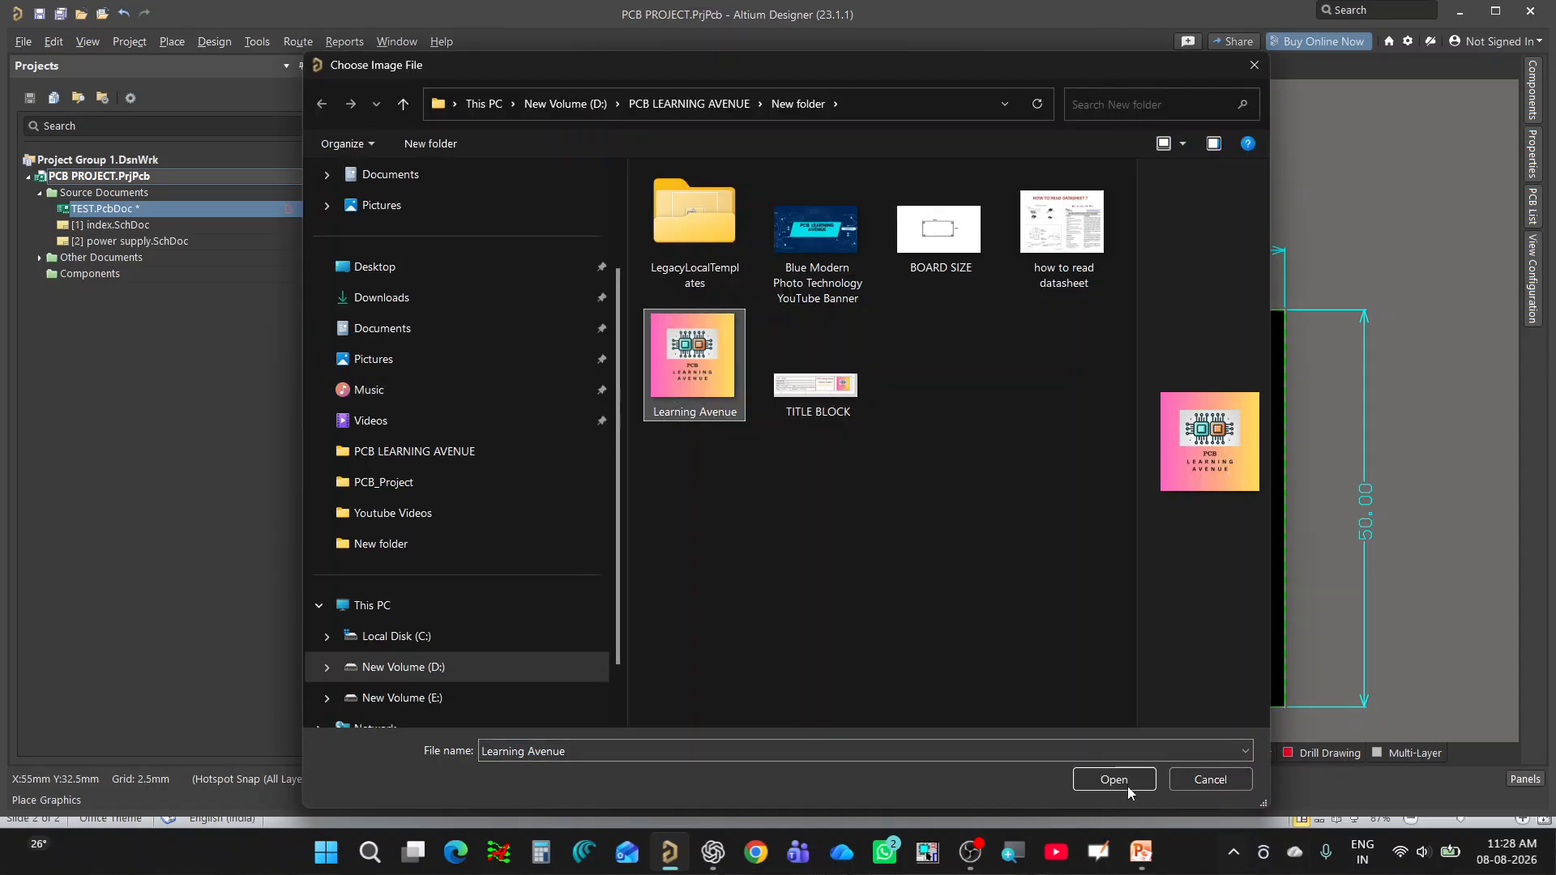
click(1096, 780)
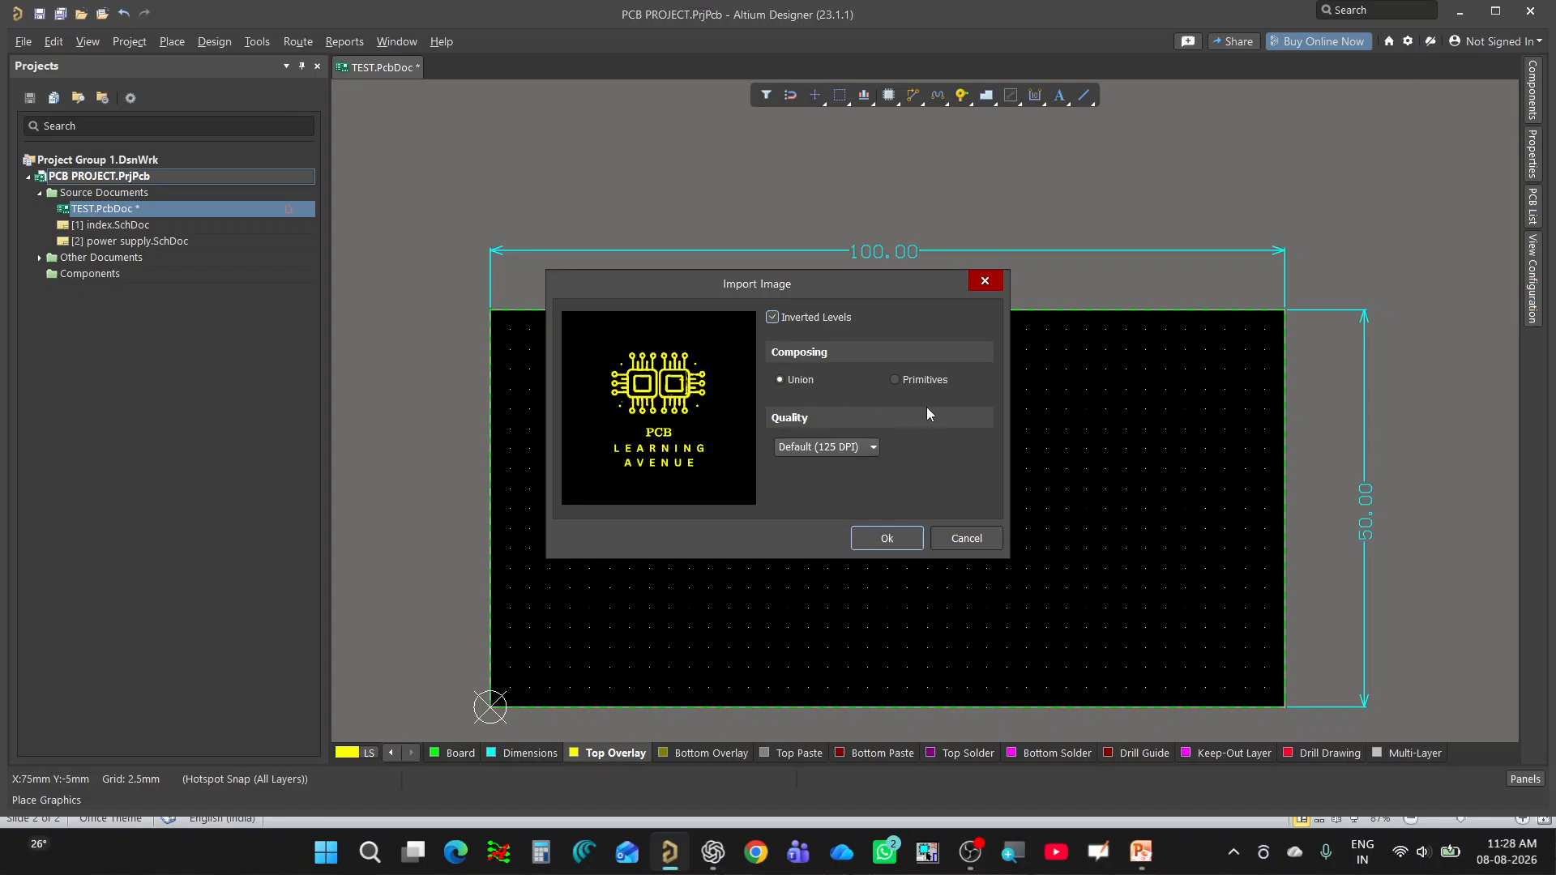
Import the third logo with Inverted Levels on, Primitives composing and 1200 DPI quality.
click(796, 313)
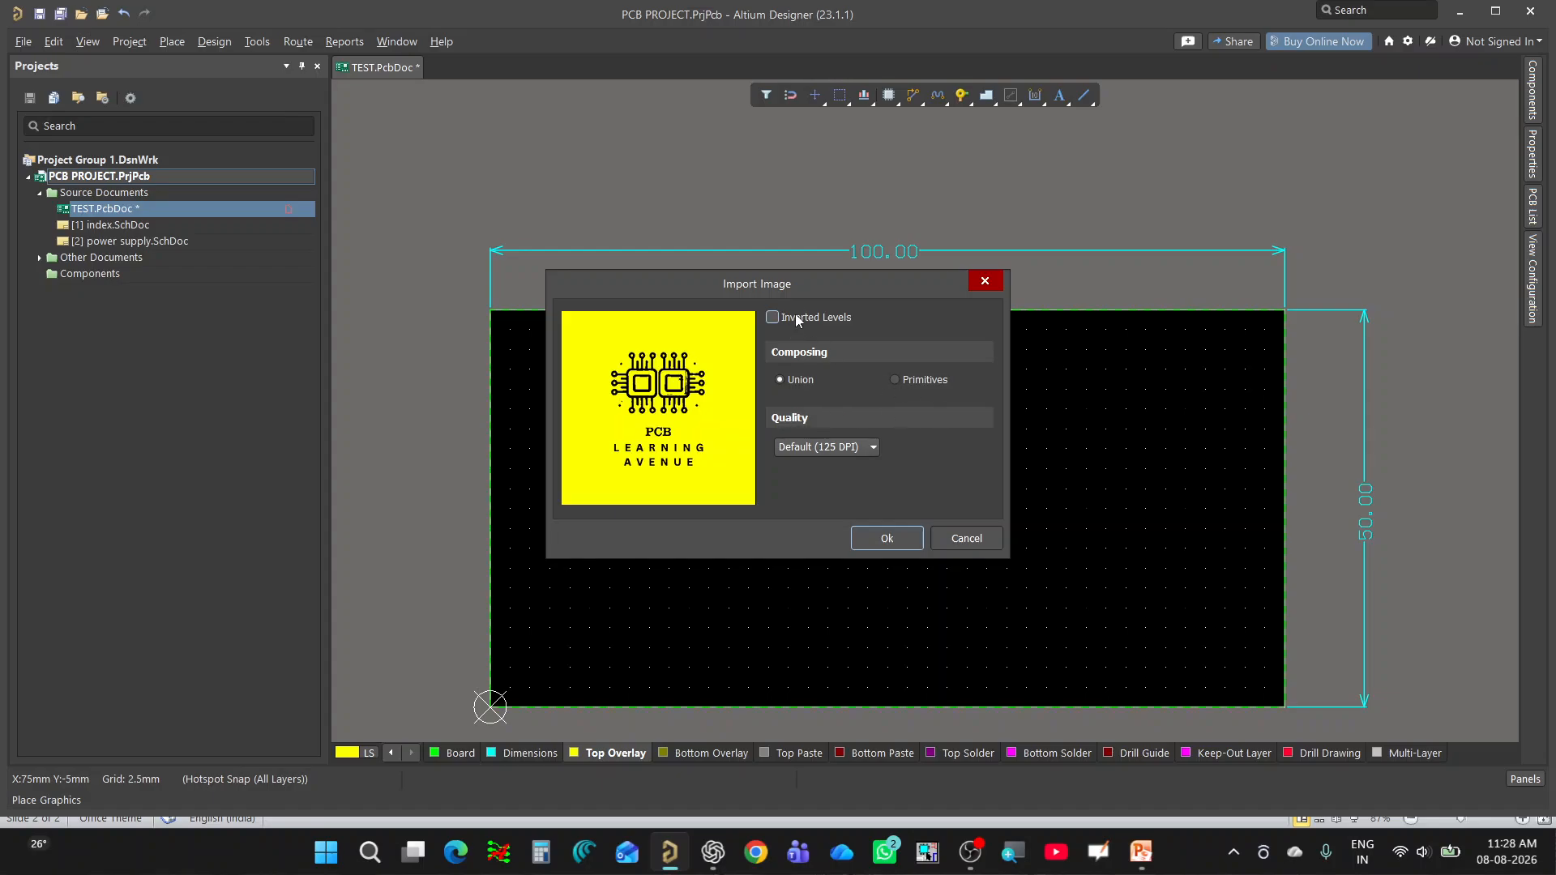
click(795, 314)
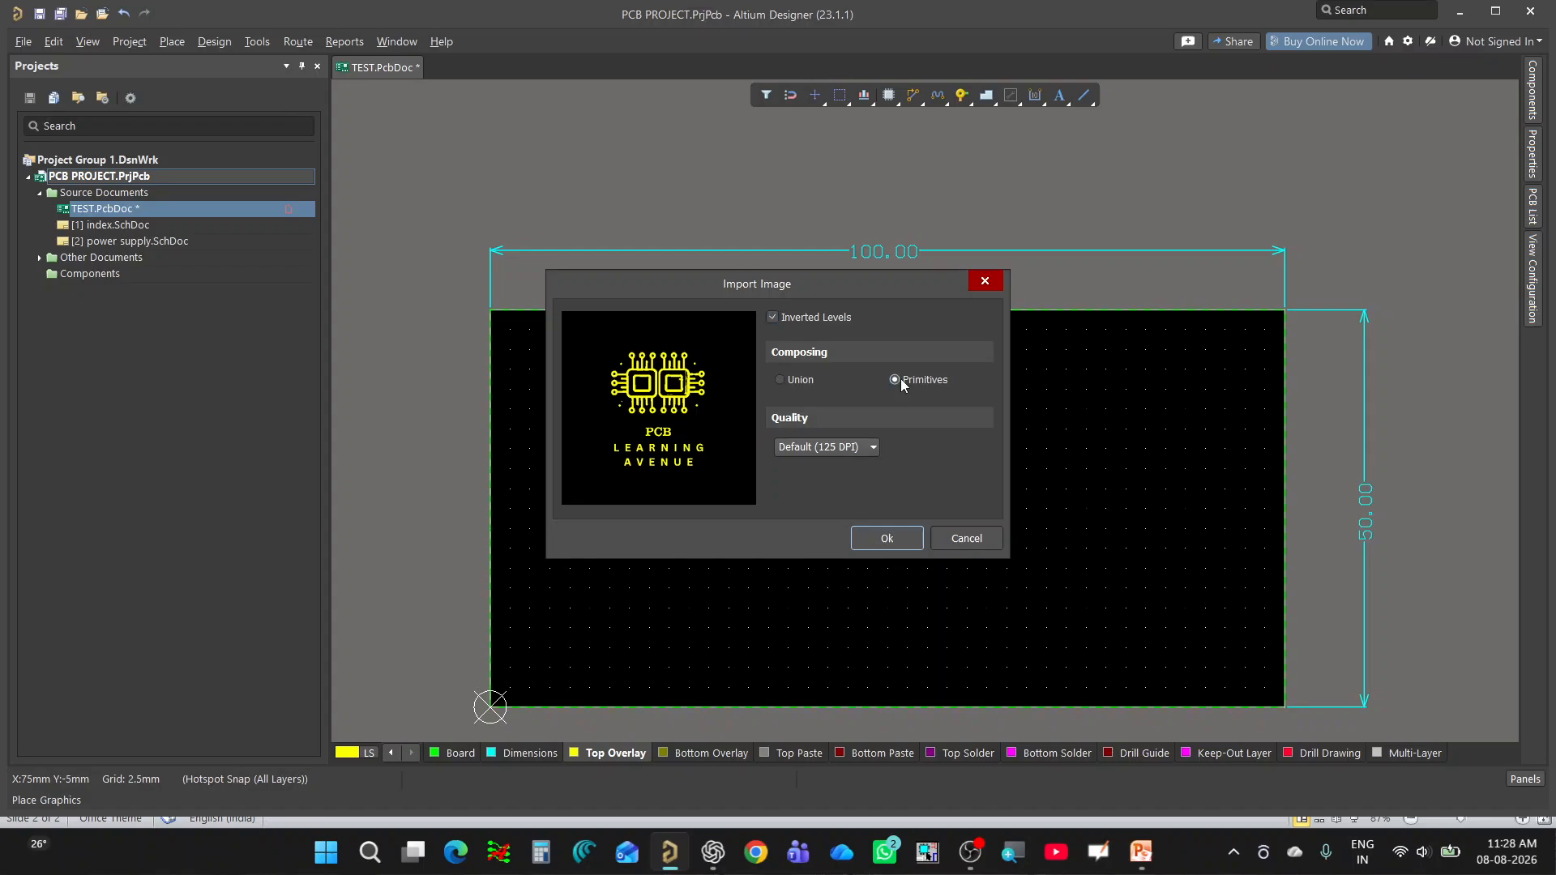
click(825, 448)
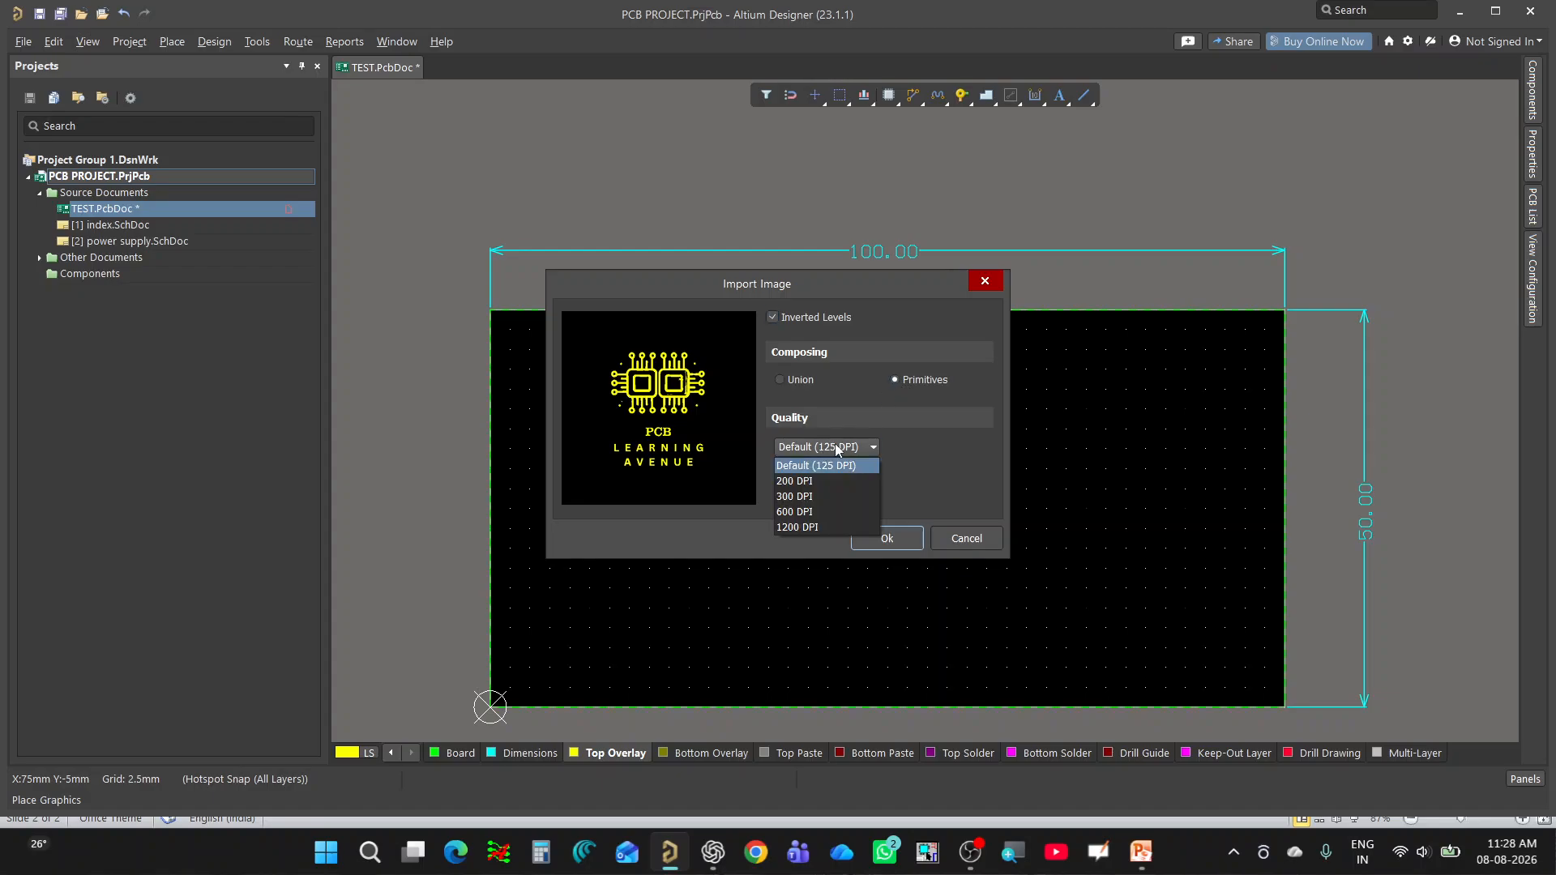
click(810, 527)
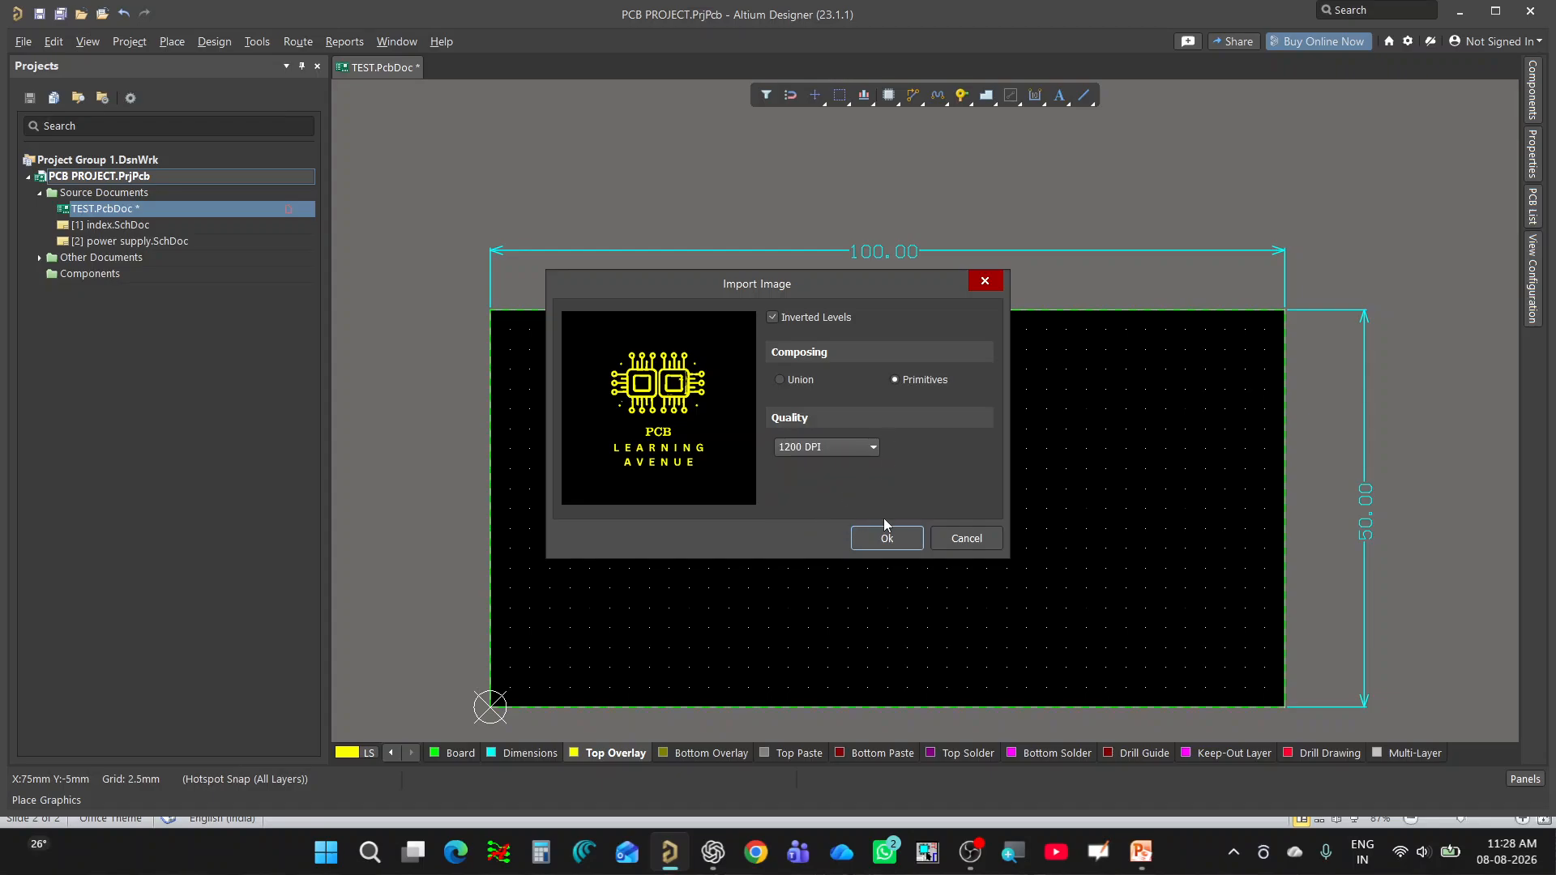
click(887, 539)
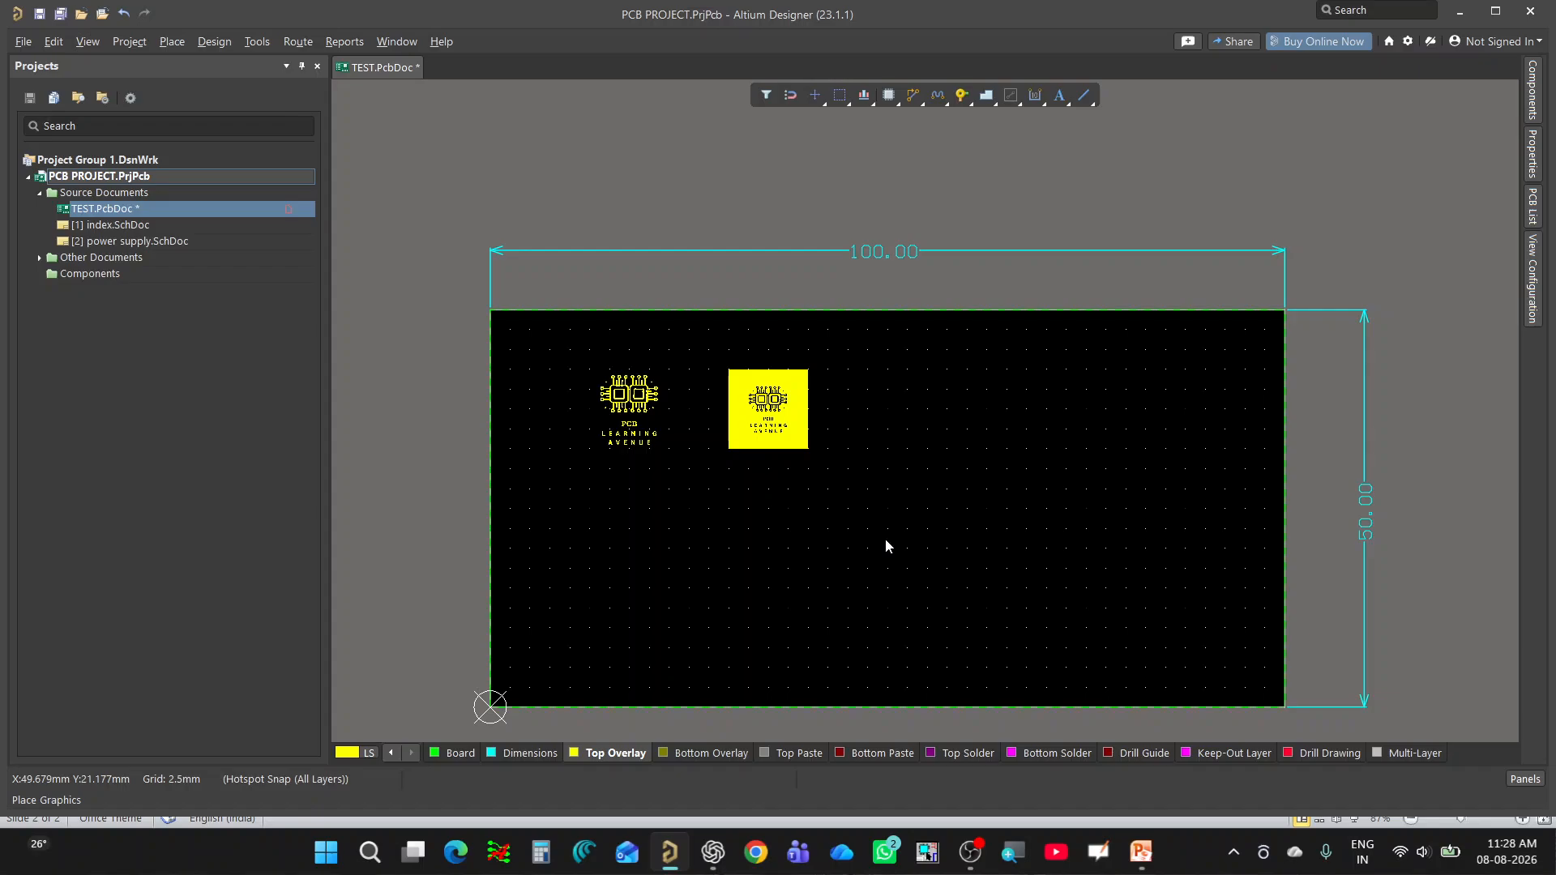
Compare the detail and lettering of the three imported logos, both up close and across the board.
ctrl+scroll(899, 391, up, 1)
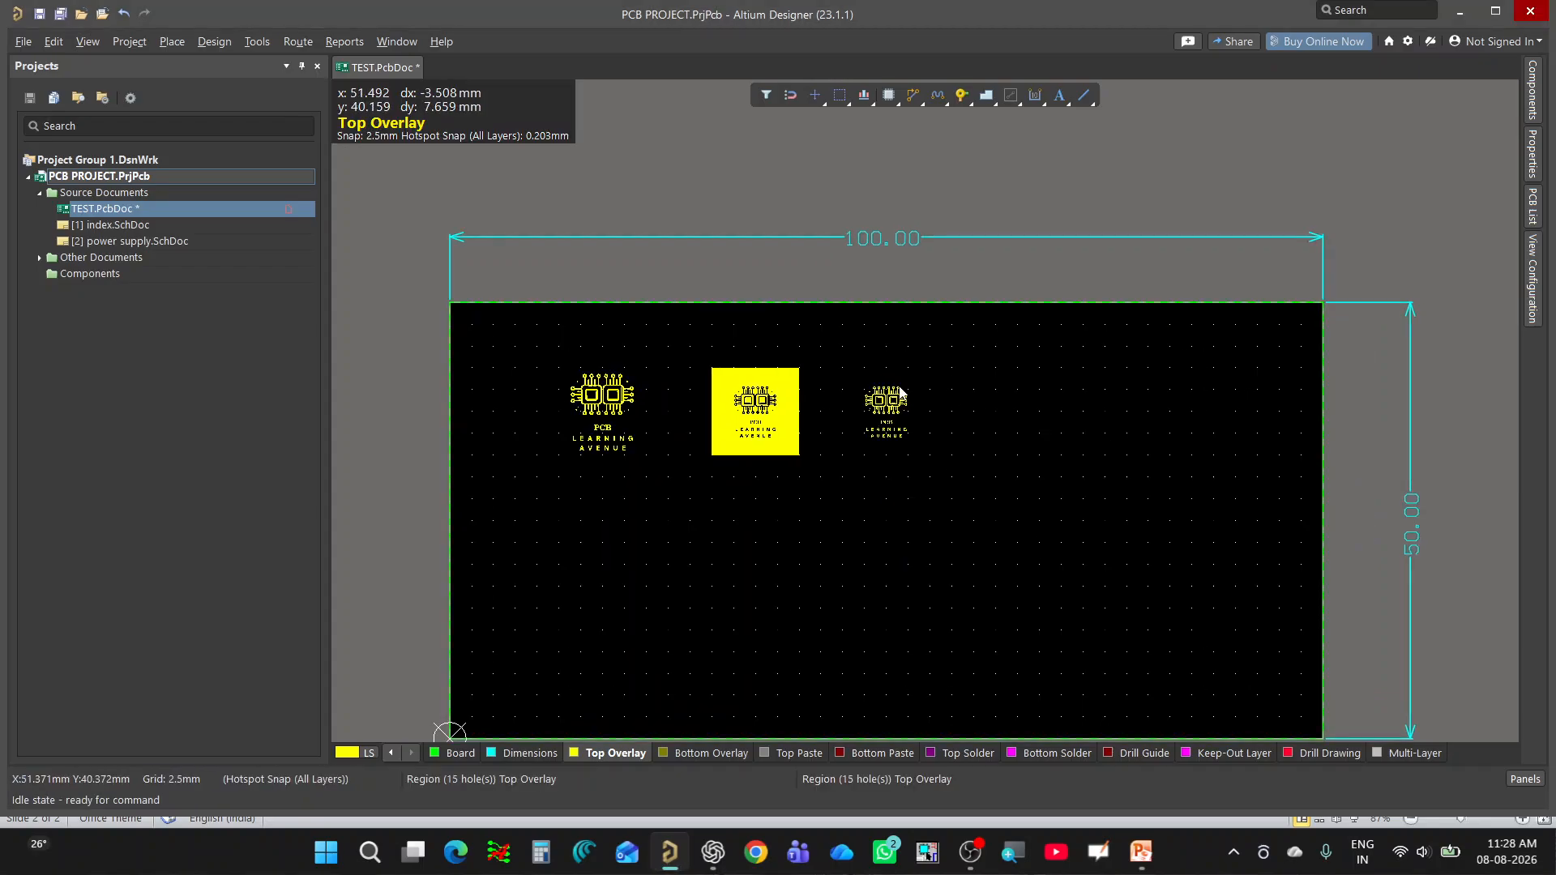
ctrl+scroll(899, 392, up, 3)
ctrl+scroll(1088, 462, down, 1)
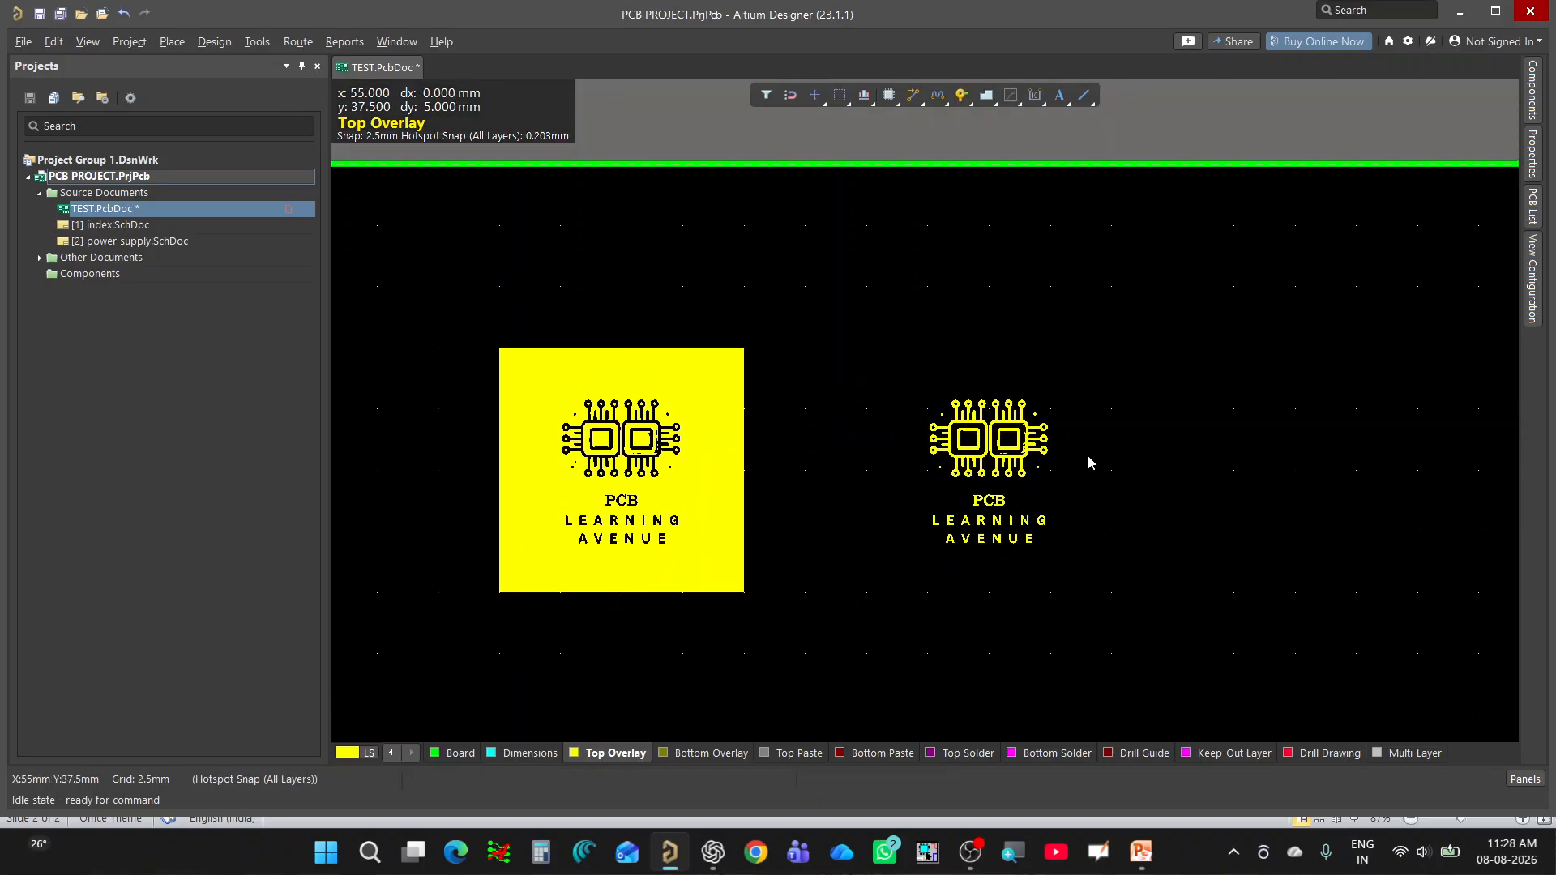
ctrl+scroll(464, 475, down, 2)
ctrl+scroll(468, 469, up, 3)
ctrl+scroll(496, 468, down, 1)
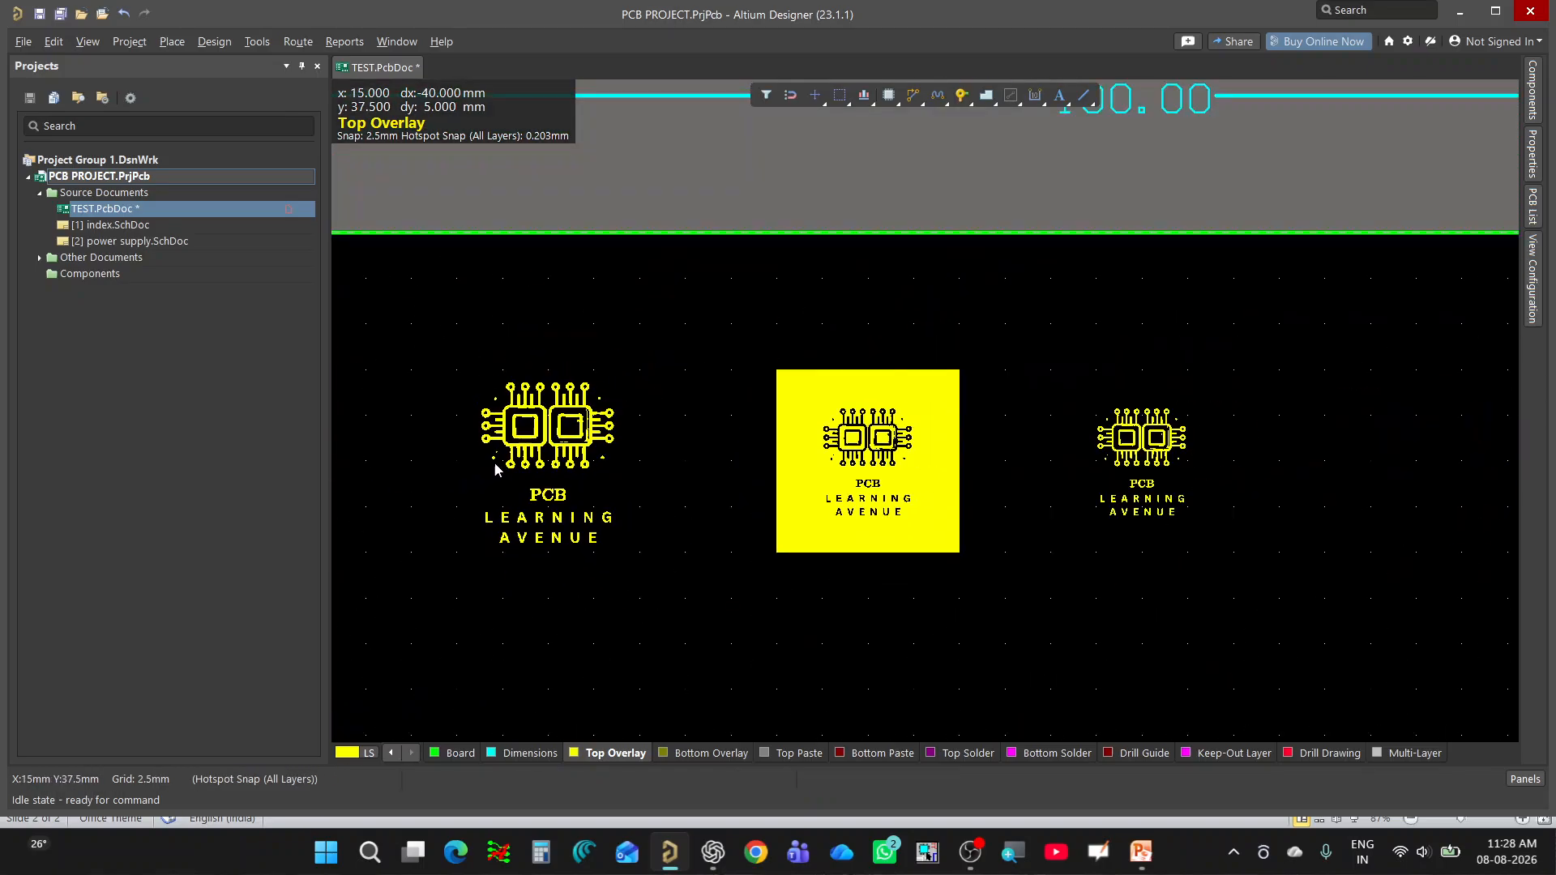
ctrl+scroll(1102, 489, down, 2)
ctrl+scroll(826, 509, up, 2)
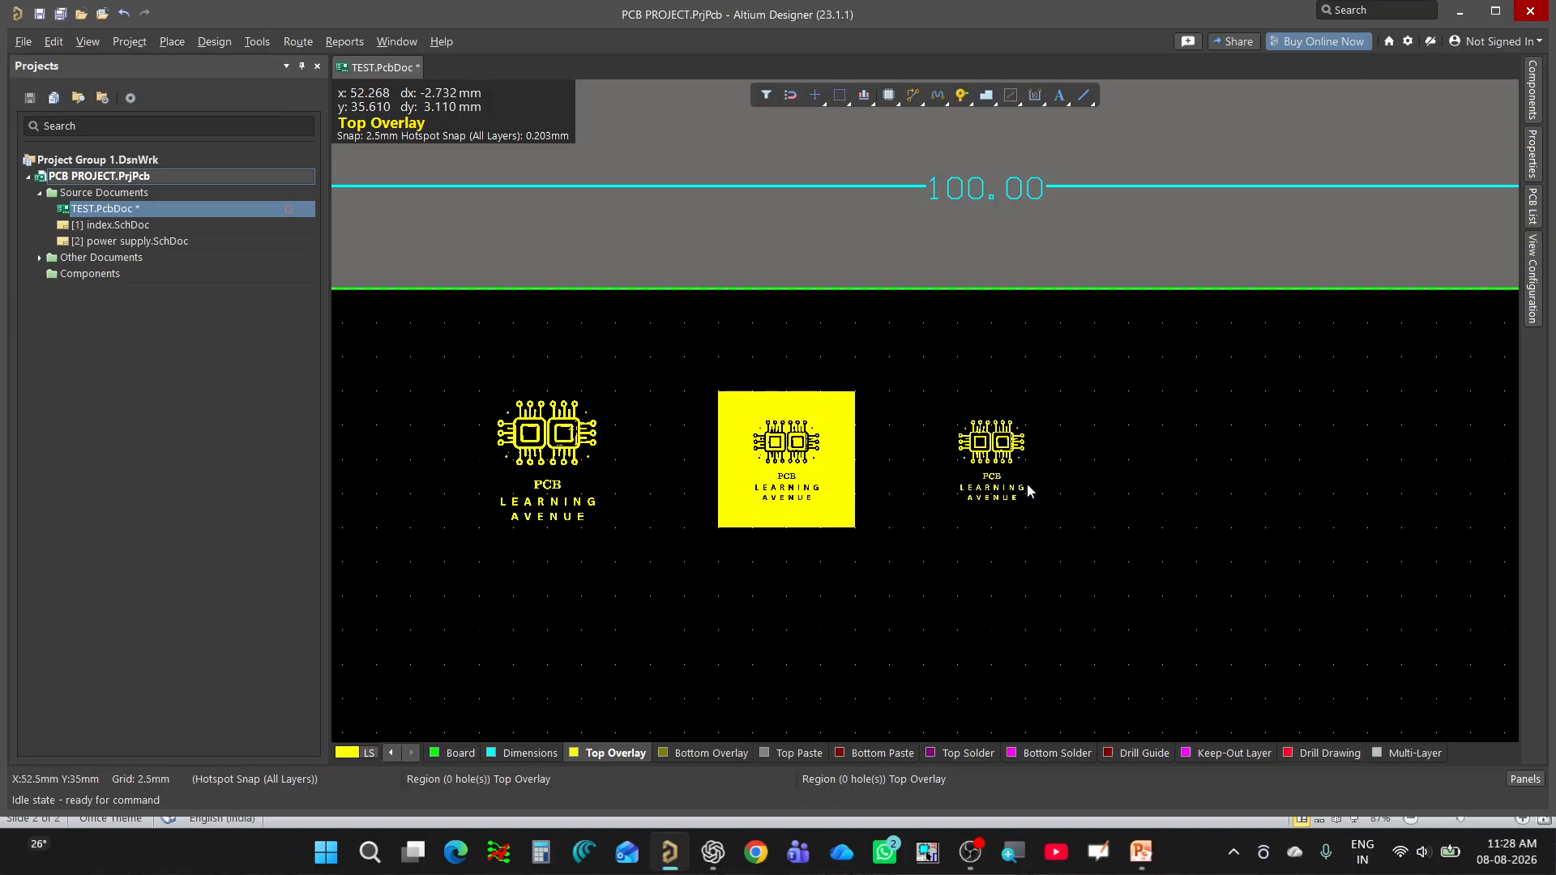
ctrl+scroll(593, 524, up, 2)
ctrl+scroll(598, 522, up, 3)
ctrl+scroll(547, 504, down, 4)
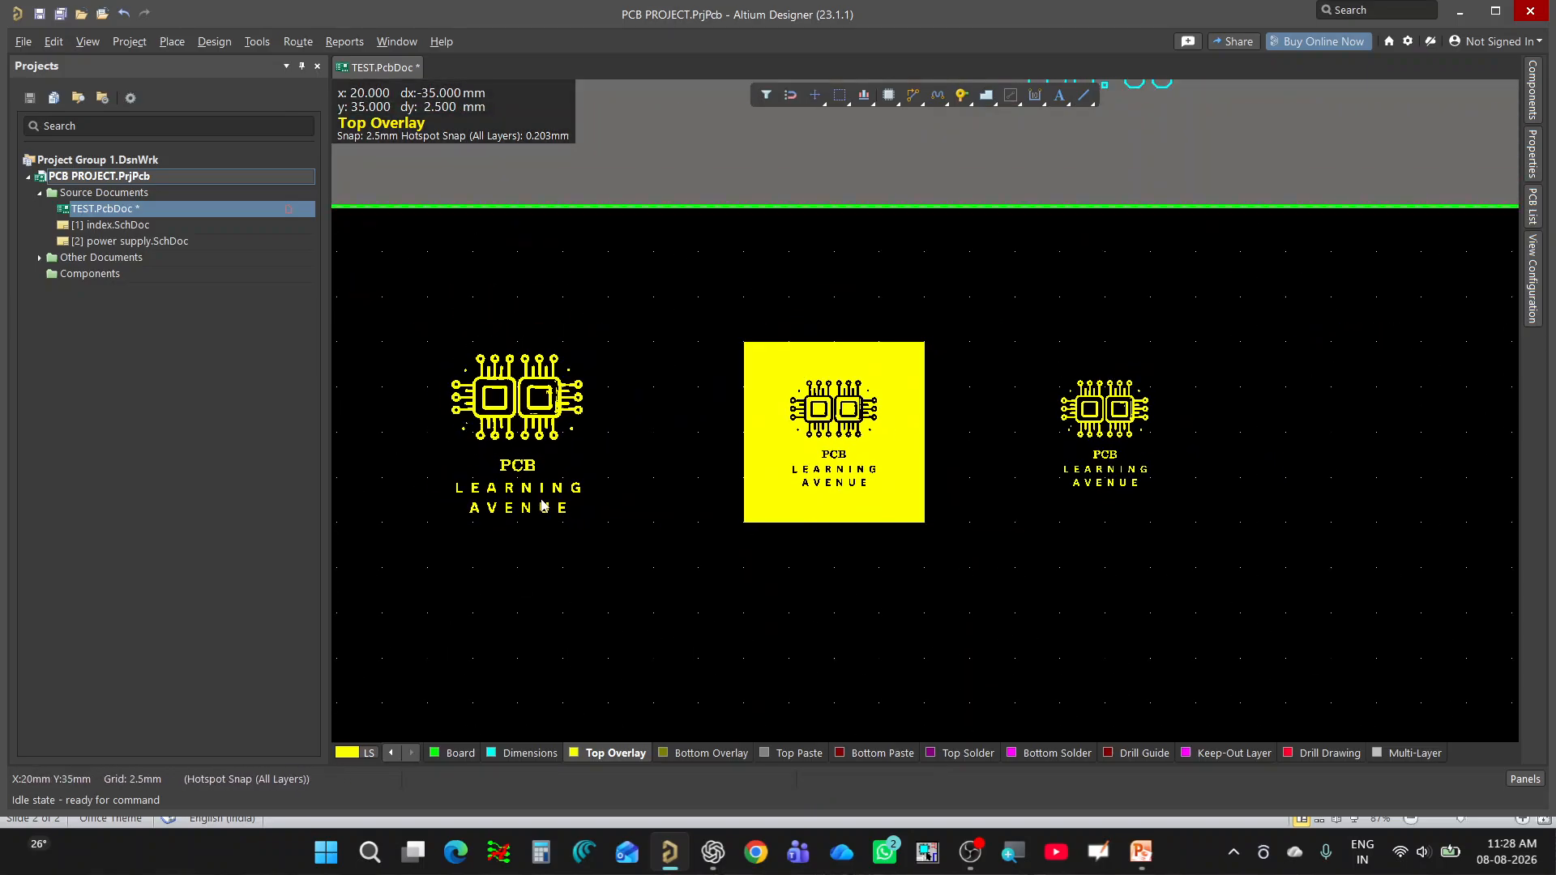
ctrl+scroll(1258, 498, up, 2)
ctrl+scroll(977, 491, up, 2)
ctrl+scroll(691, 453, down, 3)
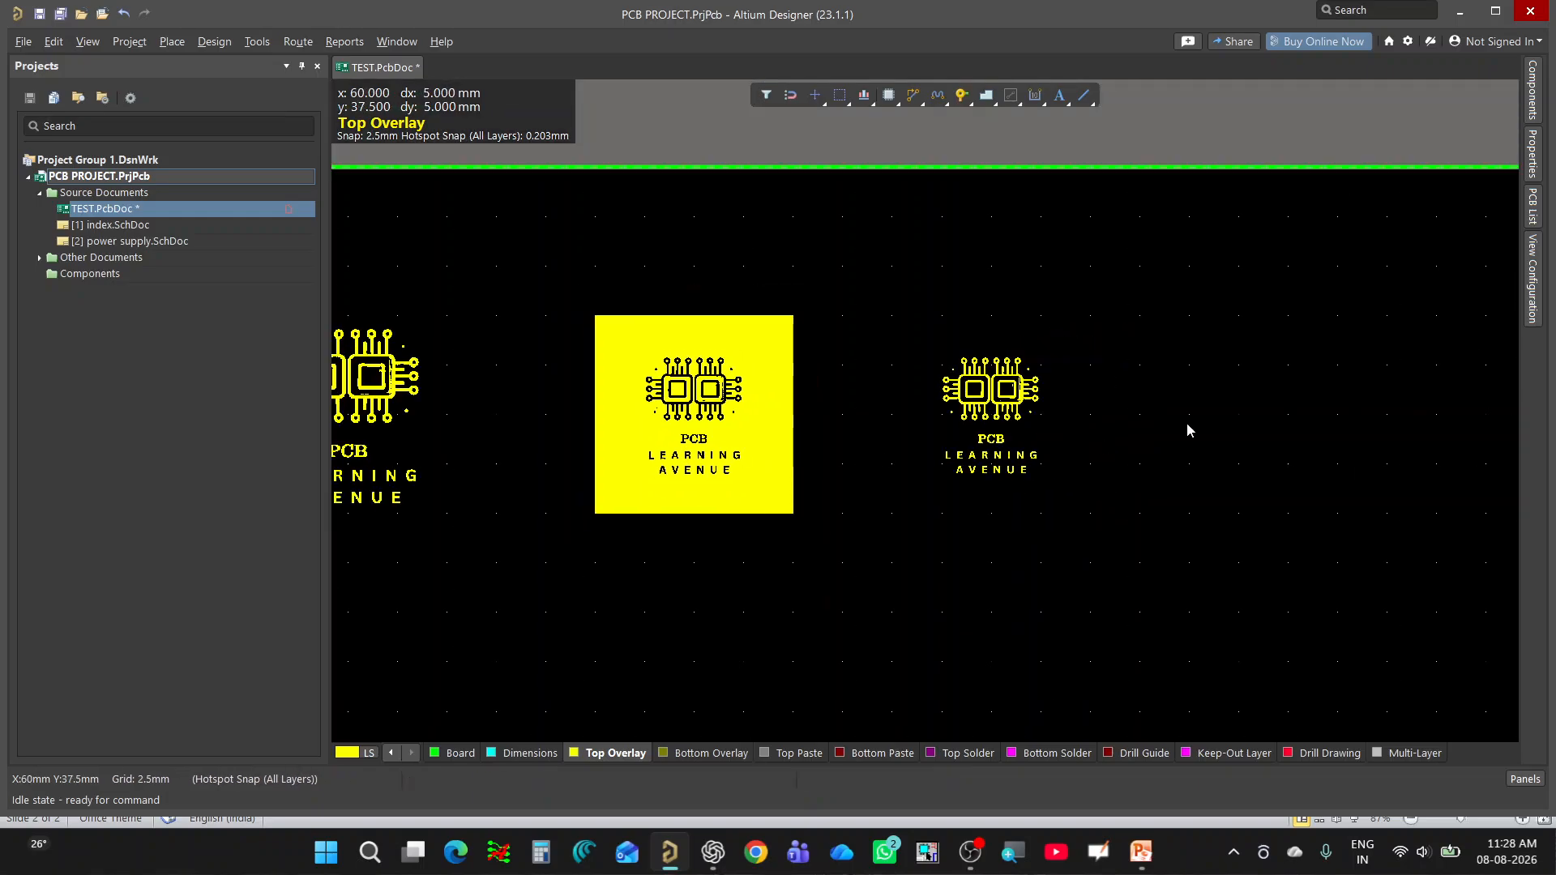
ctrl+scroll(1188, 422, up, 1)
ctrl+scroll(1187, 421, down, 5)
ctrl+scroll(396, 407, up, 2)
Select the whole first logo and move it as one union slightly upward on the board.
drag(544, 317, 820, 547)
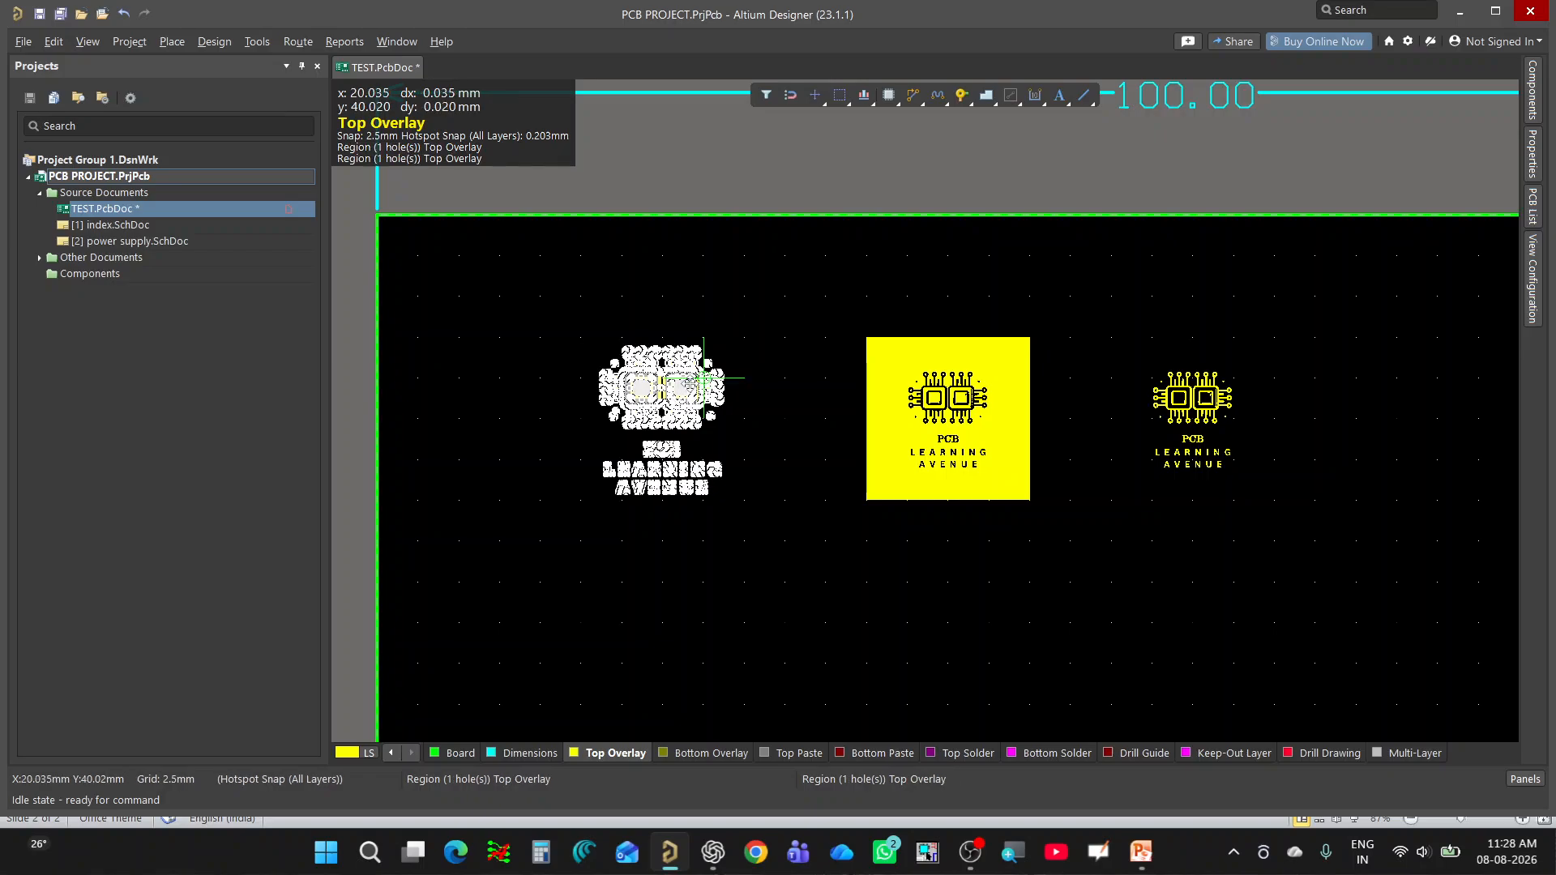
mouse_move(689, 393)
mouse_down()
mouse_move(676, 332)
mouse_move(693, 362)
mouse_up()
ctrl+scroll(497, 479, down, 2)
ctrl+scroll(1266, 432, up, 3)
ctrl+scroll(1266, 431, up, 1)
ctrl+scroll(578, 390, down, 2)
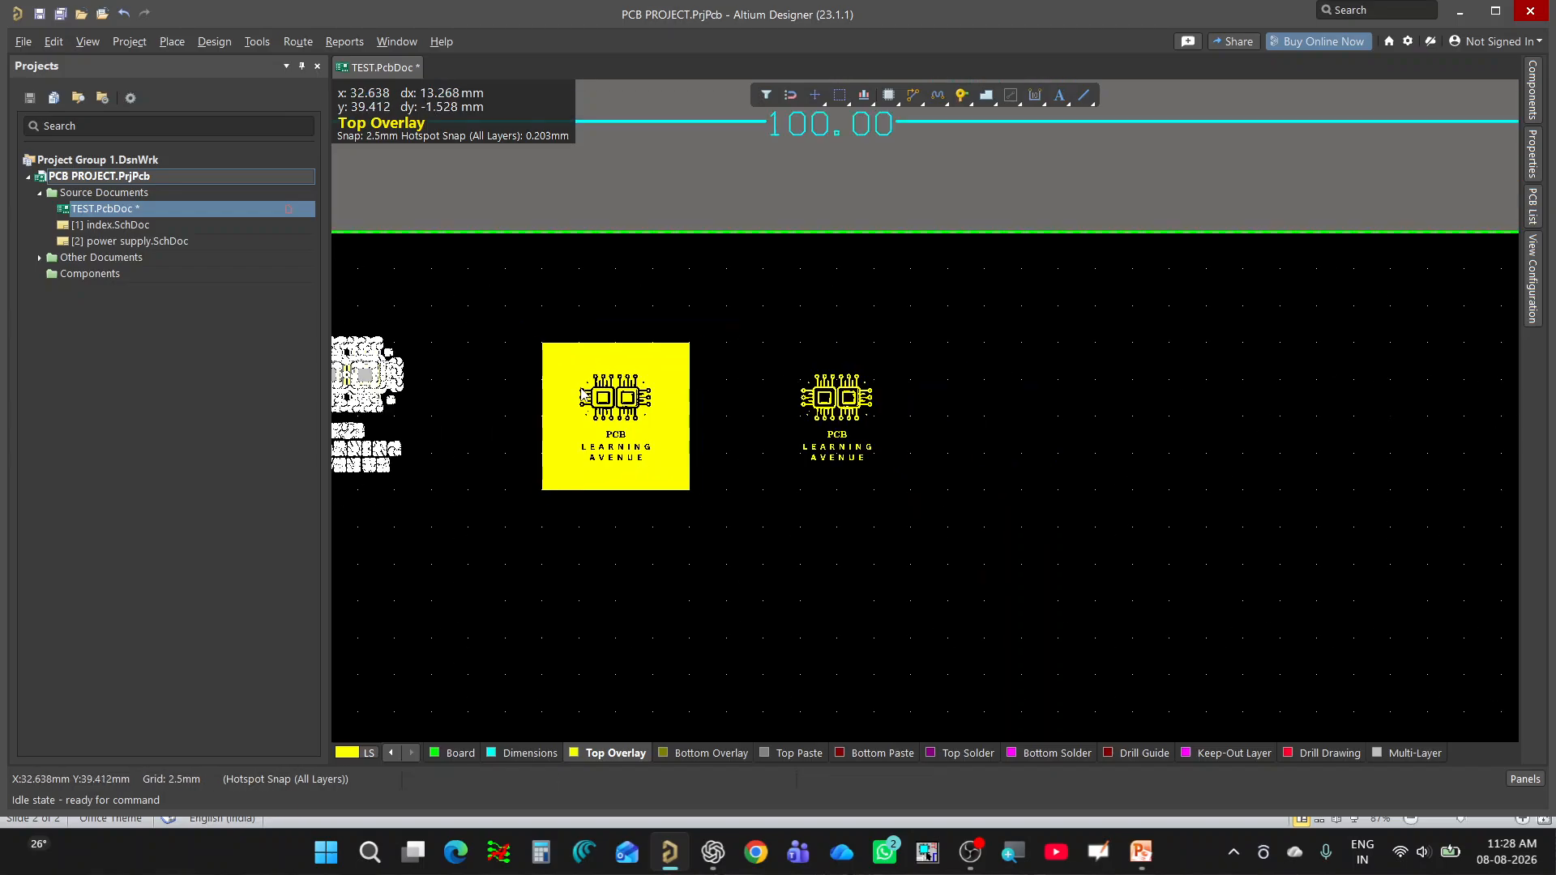
Move only the letter G of LEARNING out of the third logo to about X 55 mm, Y 37.5 mm, and deselect it.
ctrl+scroll(846, 465, up, 6)
click(817, 446)
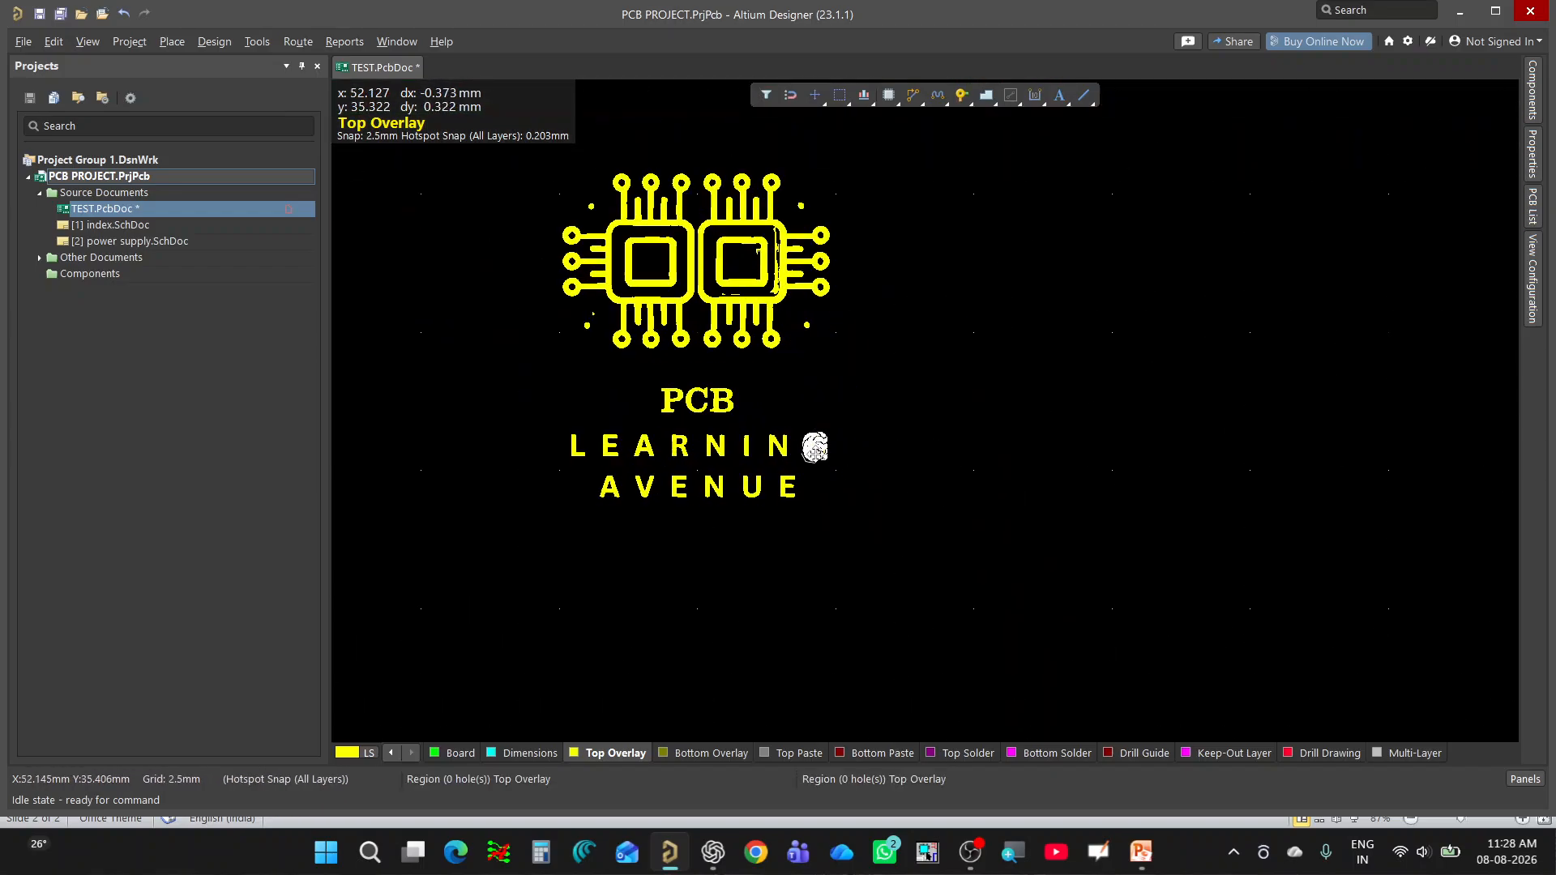
key(m)
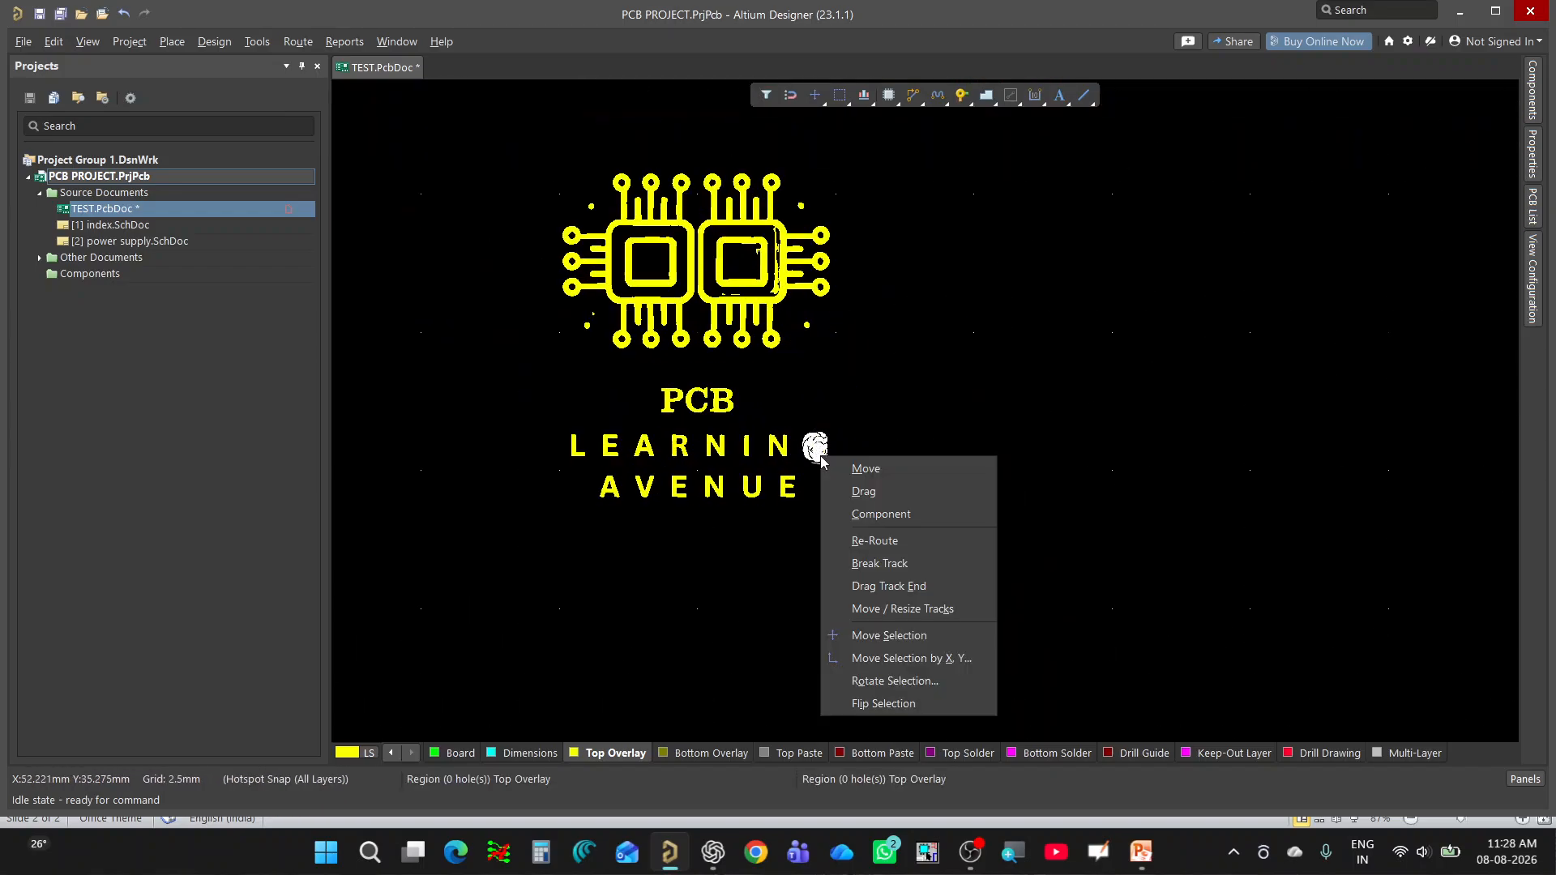
click(894, 467)
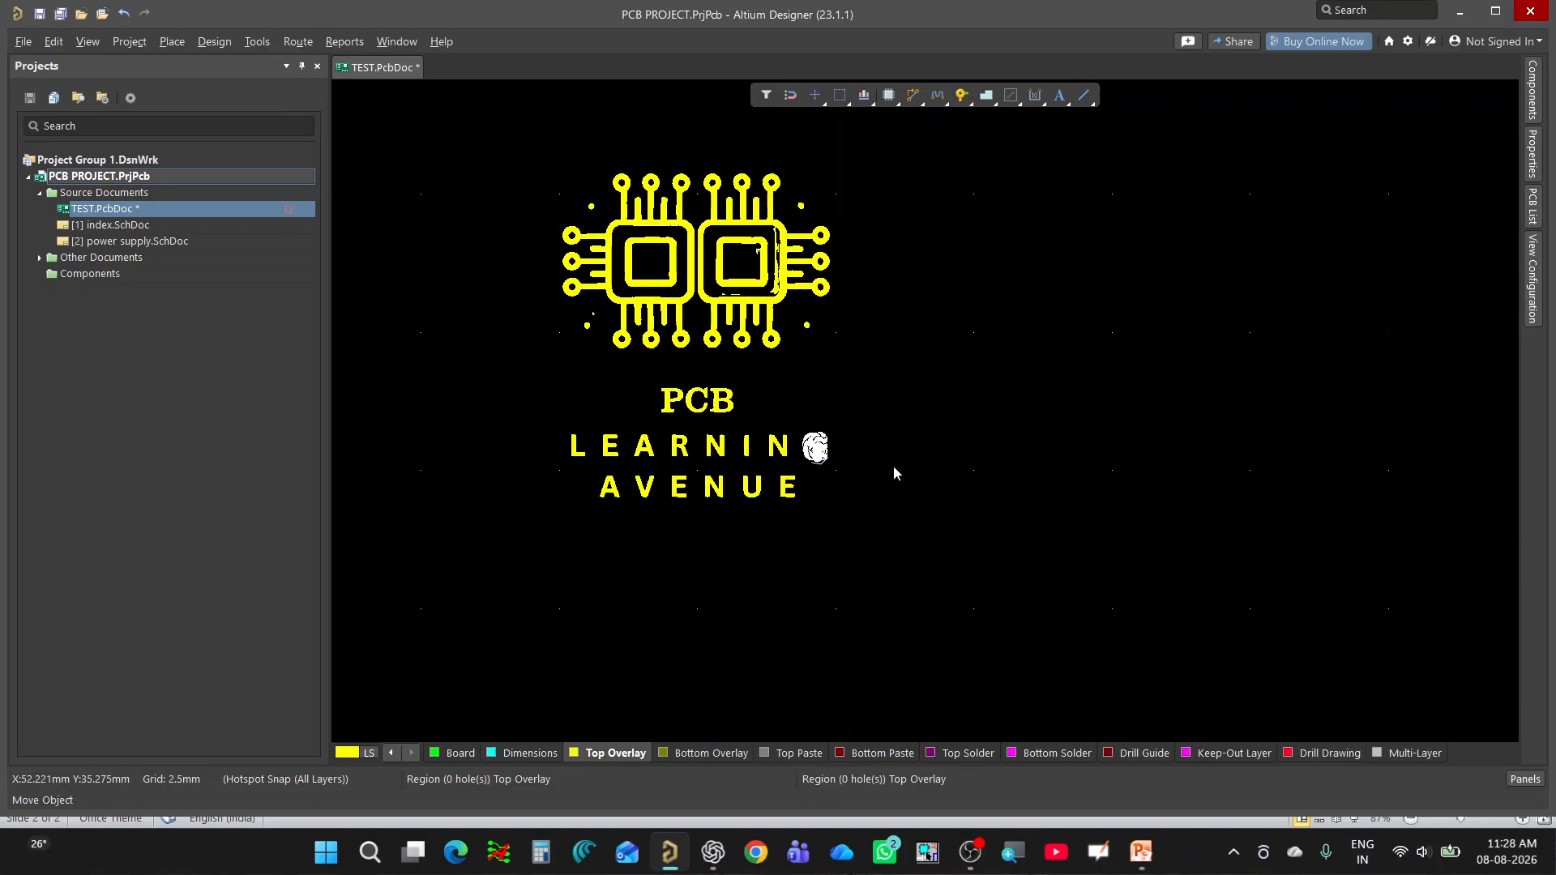
click(819, 455)
ctrl+scroll(861, 478, down, 3)
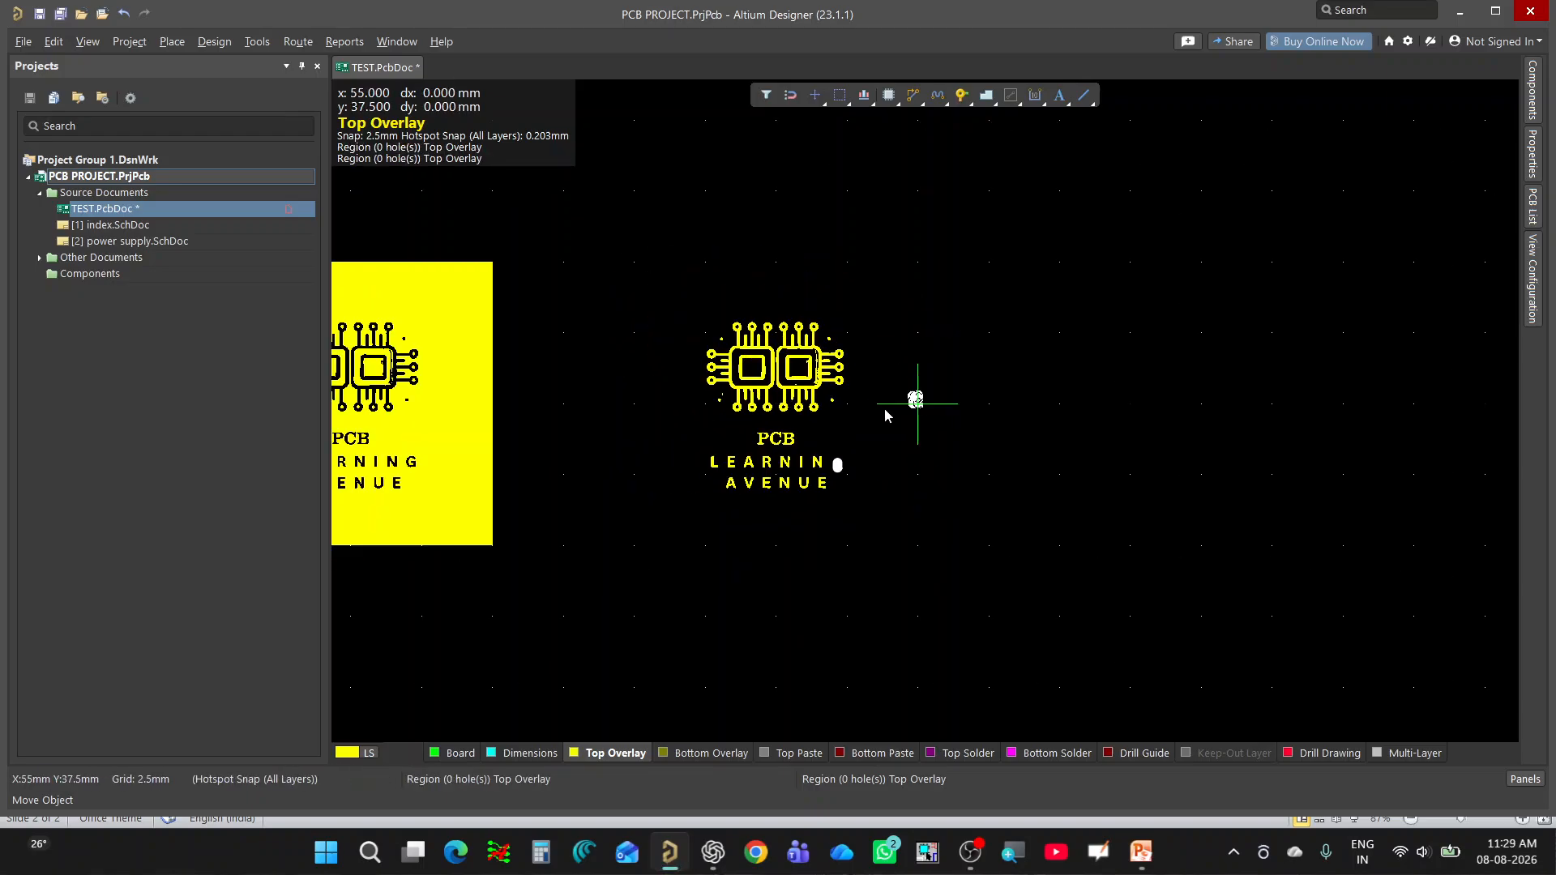
click(924, 408)
ctrl+scroll(944, 406, up, 3)
right_click(973, 415)
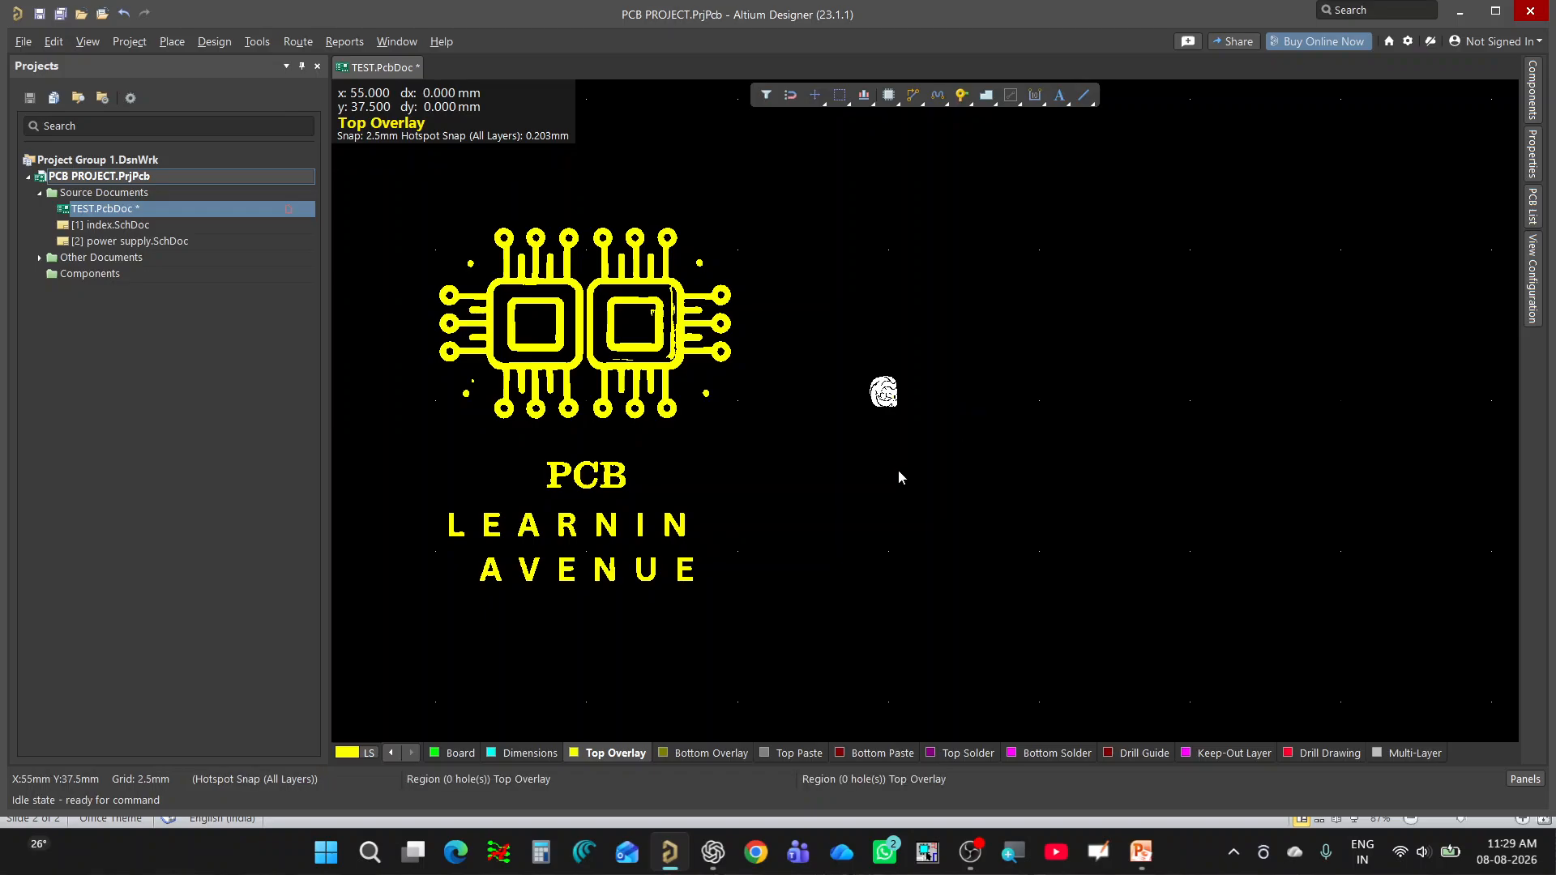
click(898, 469)
Try to move the letter P of PCB in the third logo away to the left, and undo the change.
ctrl+scroll(851, 396, up, 2)
ctrl+scroll(954, 394, down, 2)
ctrl+scroll(953, 395, down, 2)
ctrl+scroll(956, 397, up, 3)
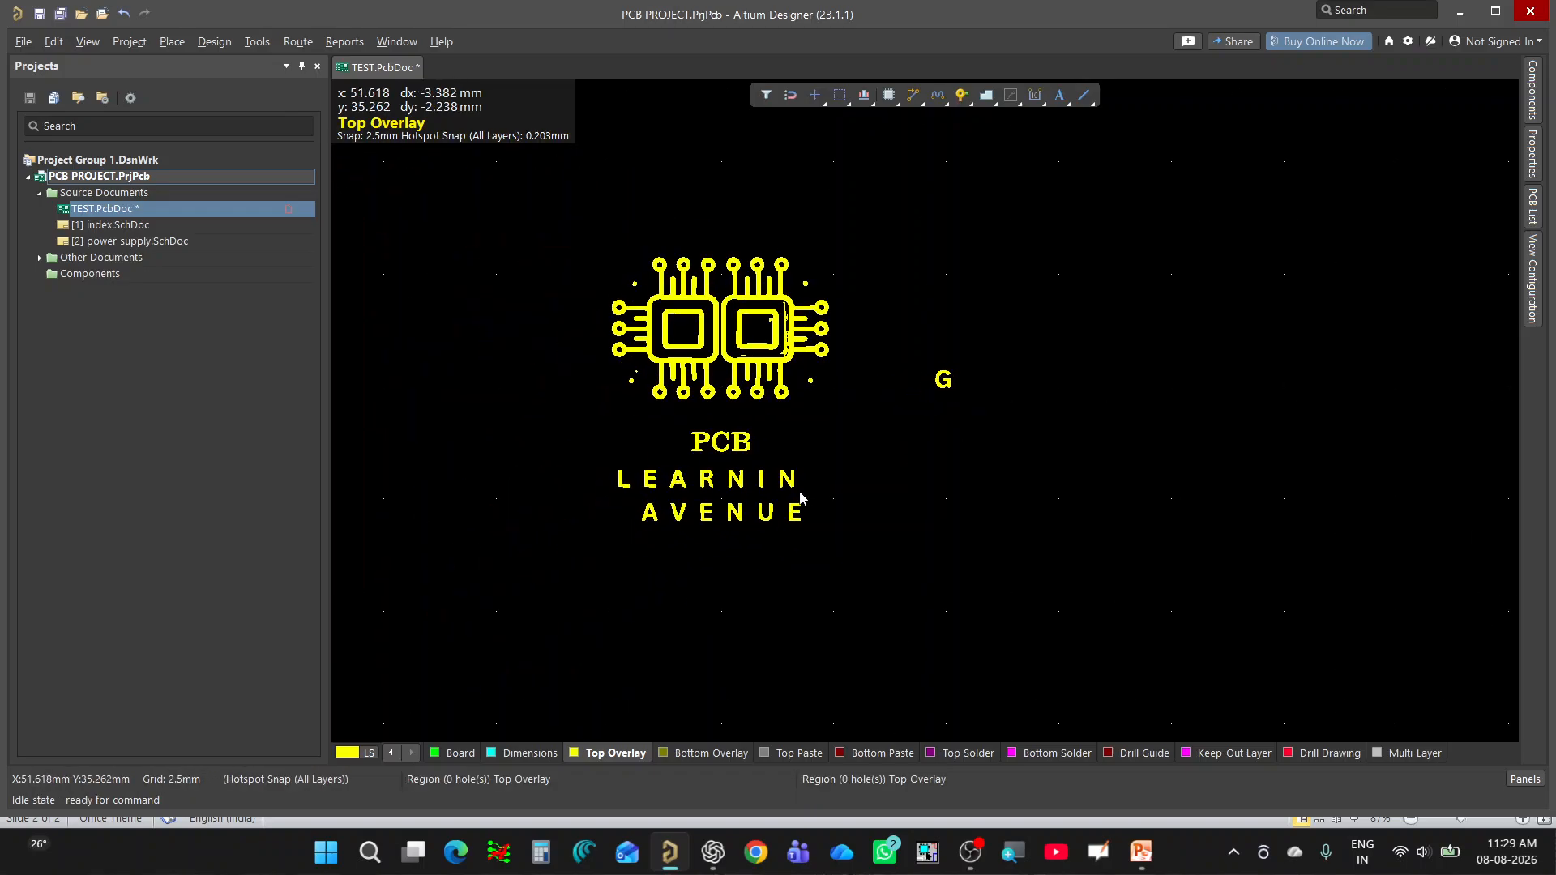
ctrl+scroll(1002, 389, down, 2)
ctrl+scroll(1000, 365, down, 1)
ctrl+scroll(760, 463, up, 2)
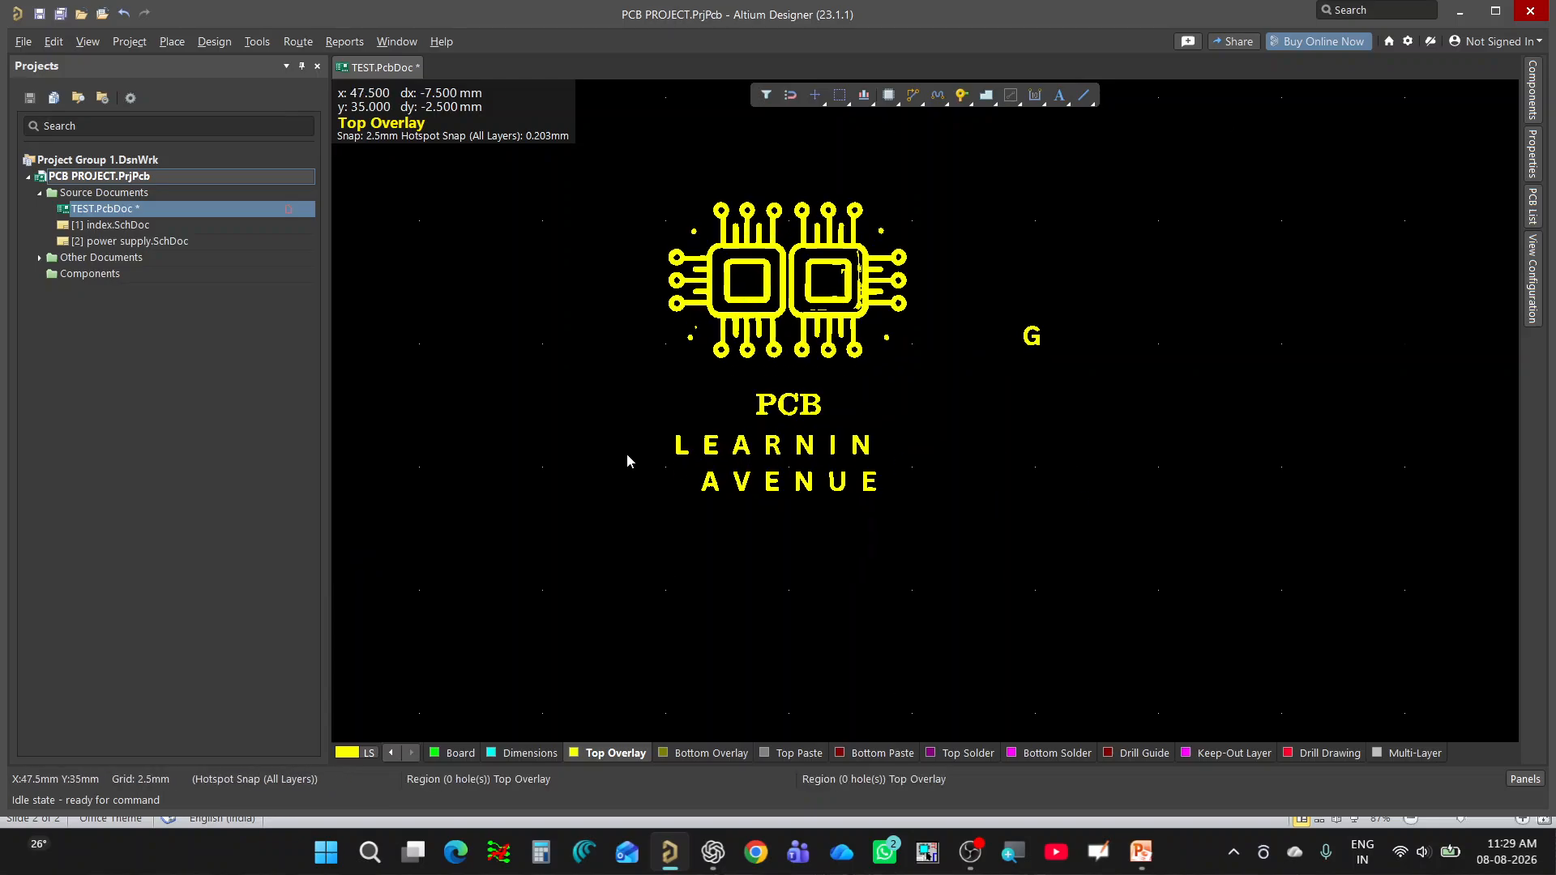
click(757, 402)
click(722, 395)
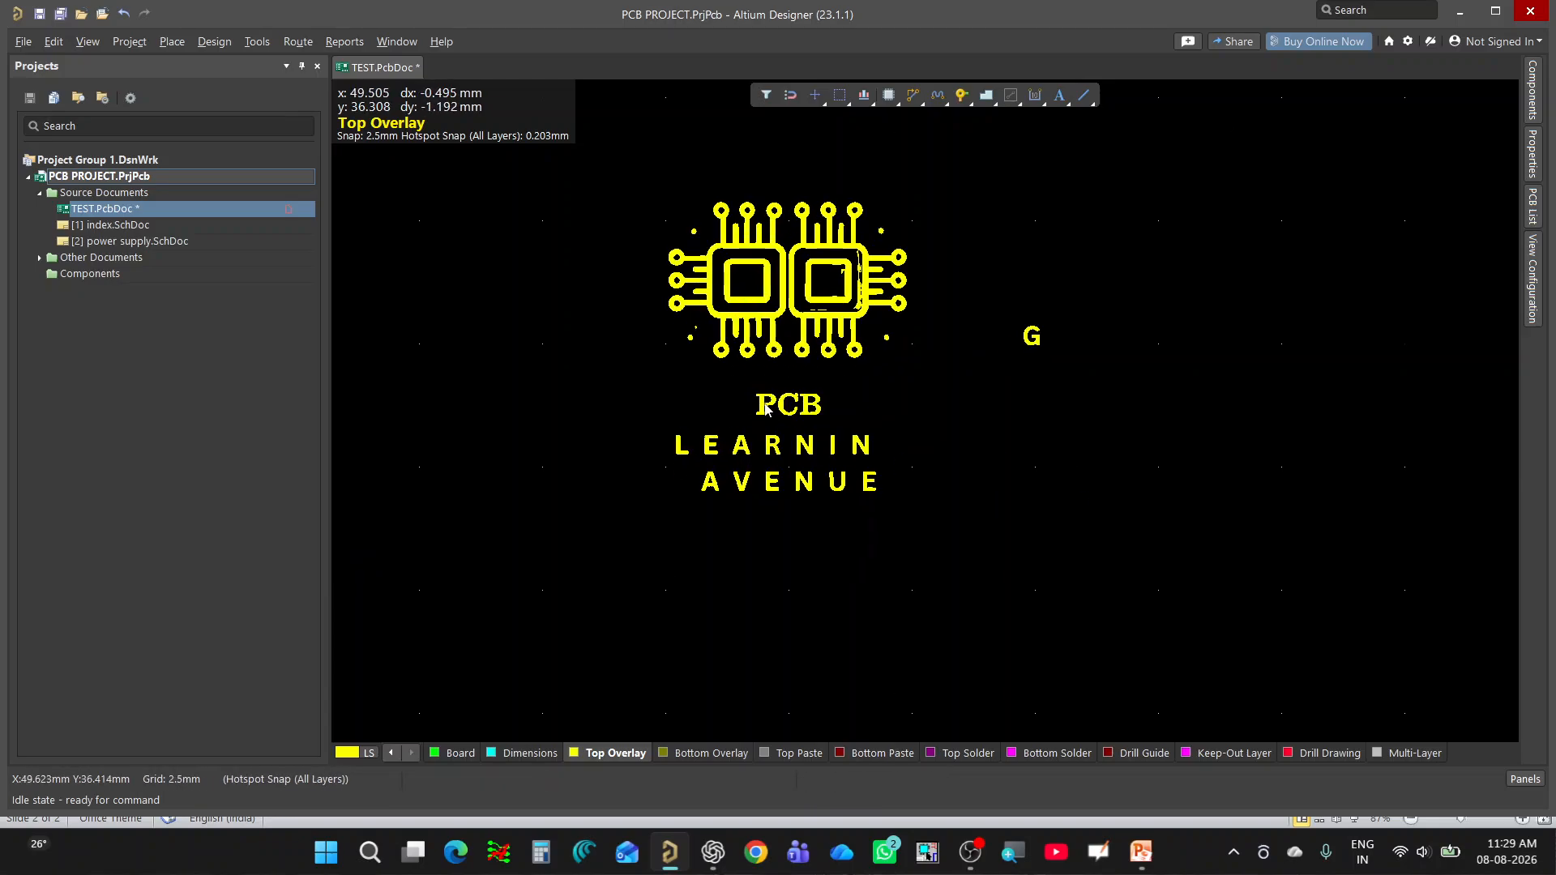
drag(761, 406, 543, 343)
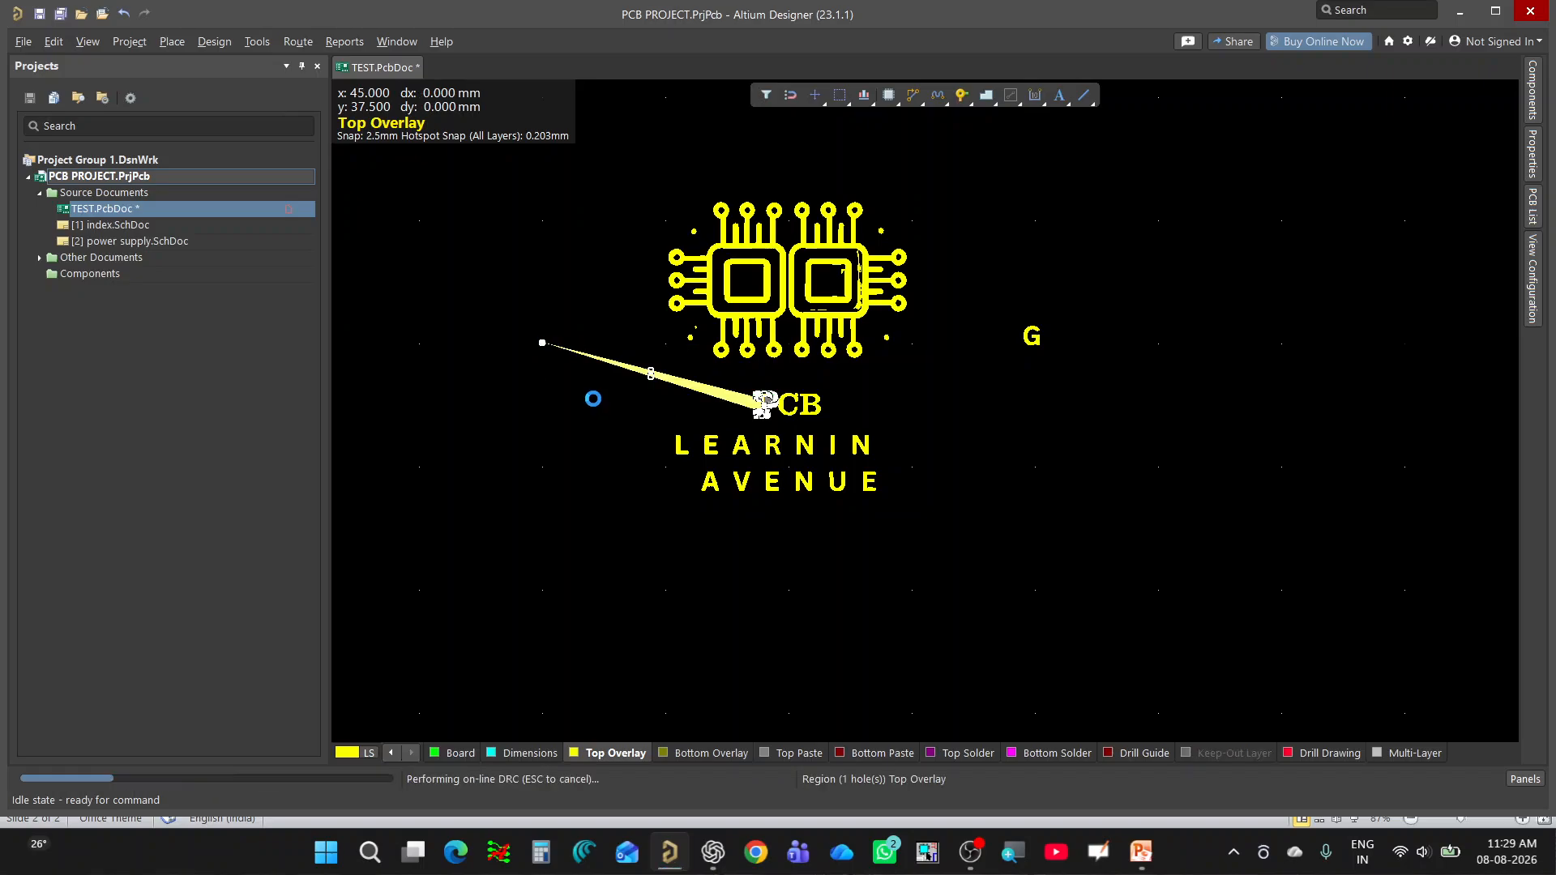
key(ctrl+z)
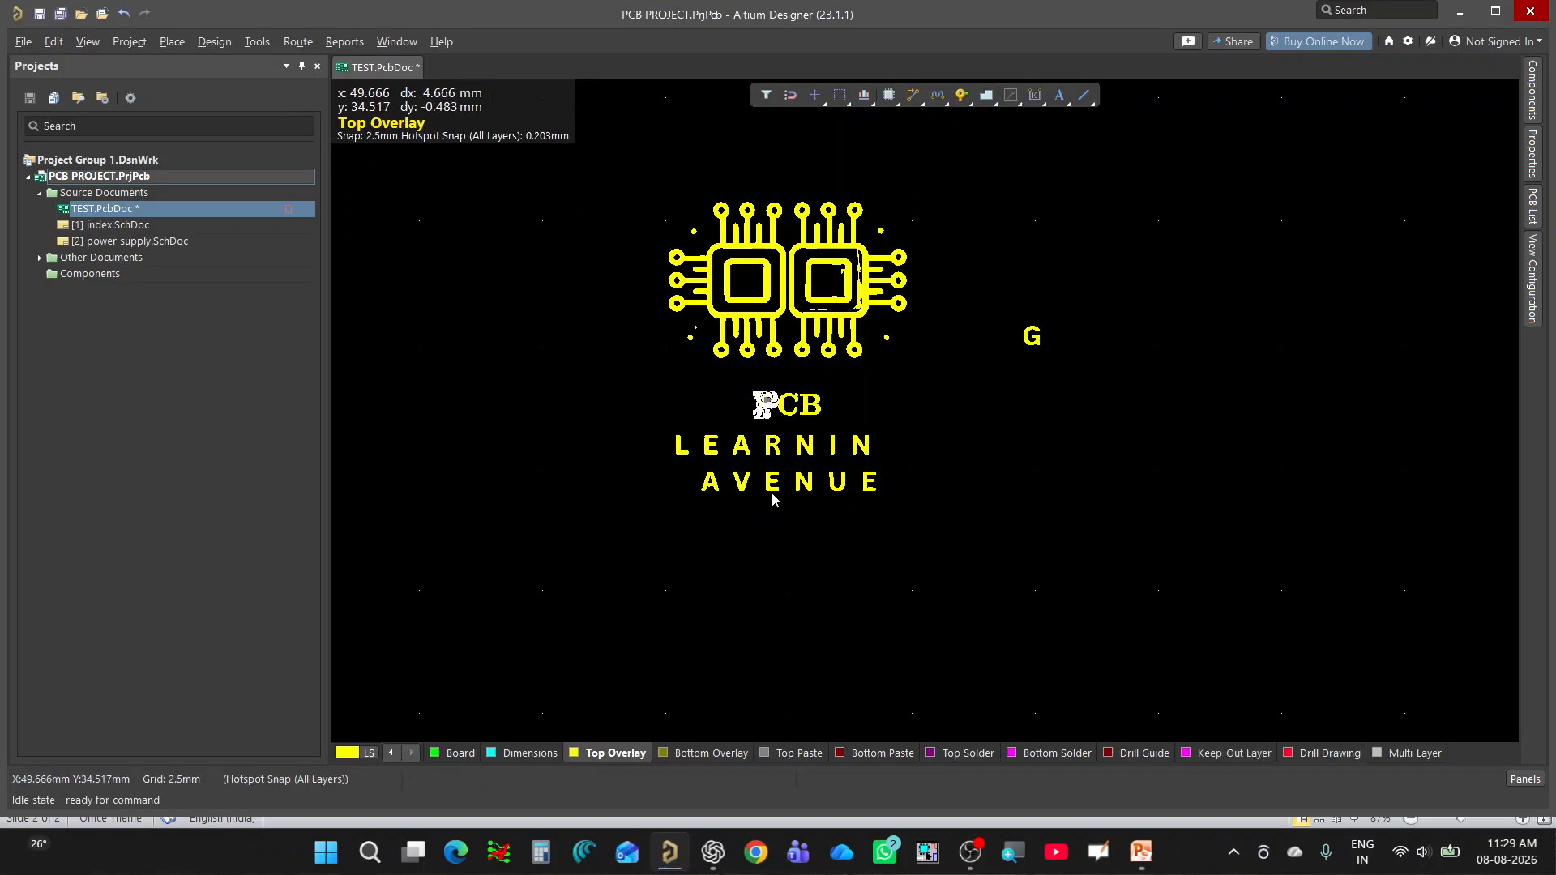
ctrl+scroll(770, 504, down, 3)
ctrl+scroll(983, 510, down, 2)
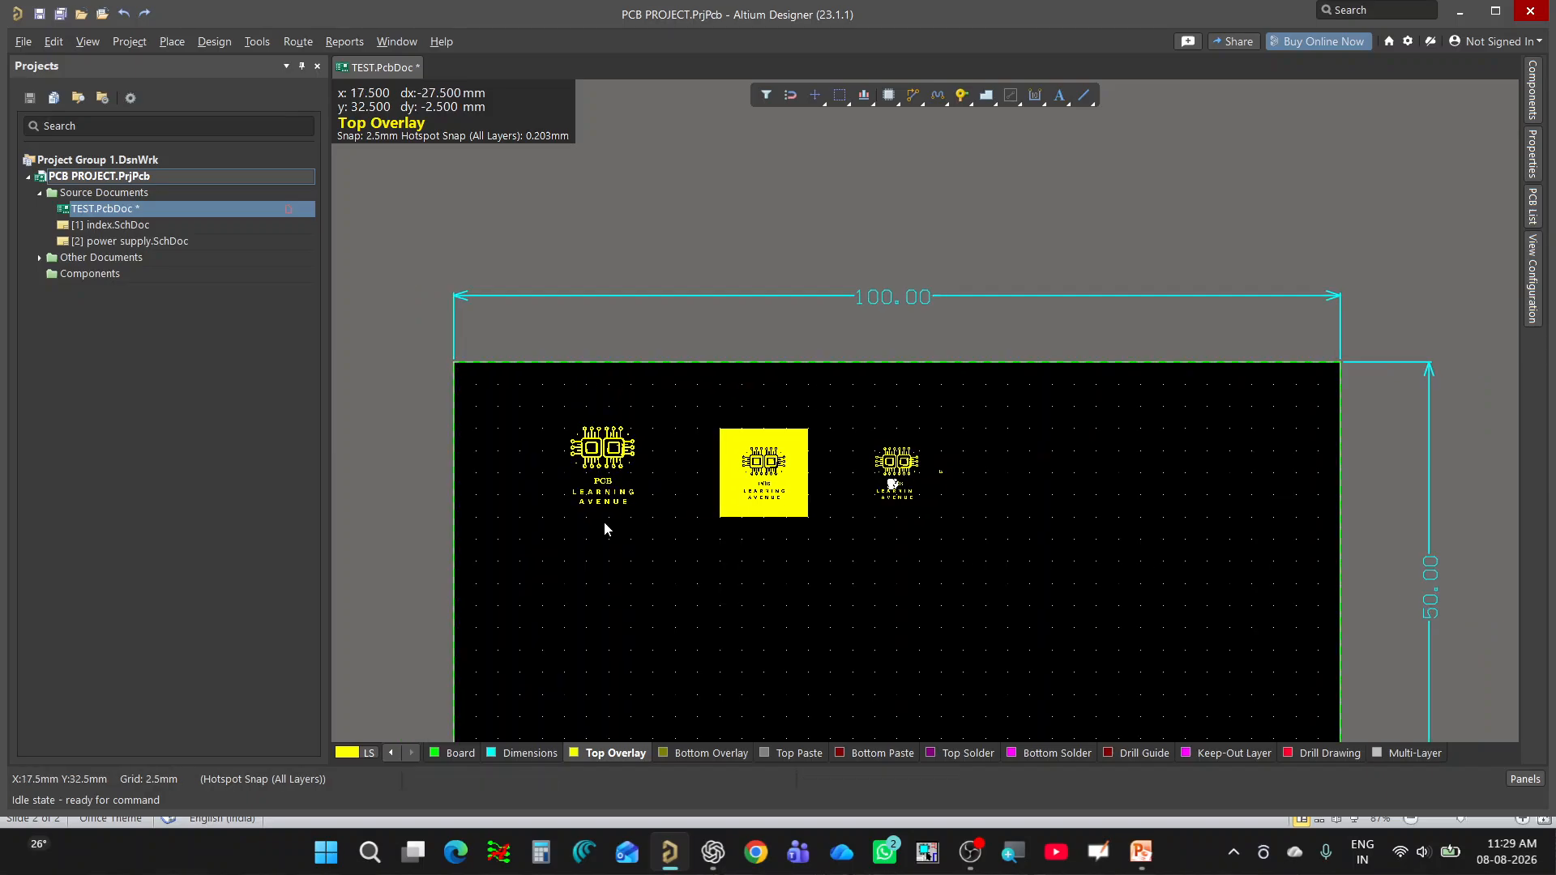
Compare the size, inversion and lettering of the three logos in the 2D layout, up close and across the board.
ctrl+scroll(828, 539, up, 3)
ctrl+scroll(573, 472, up, 2)
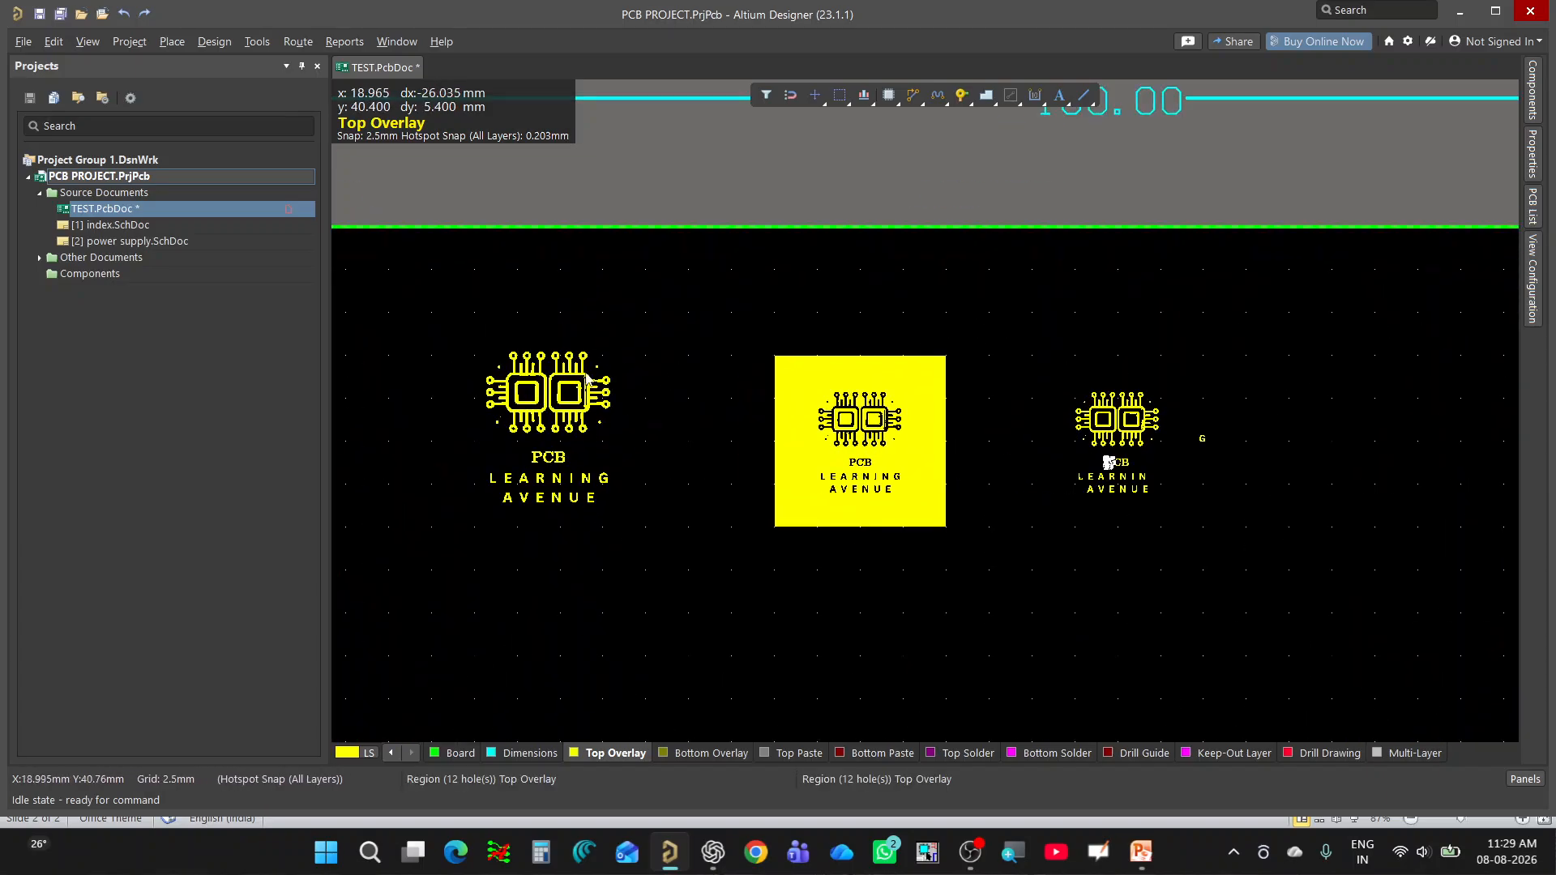
ctrl+scroll(586, 369, down, 1)
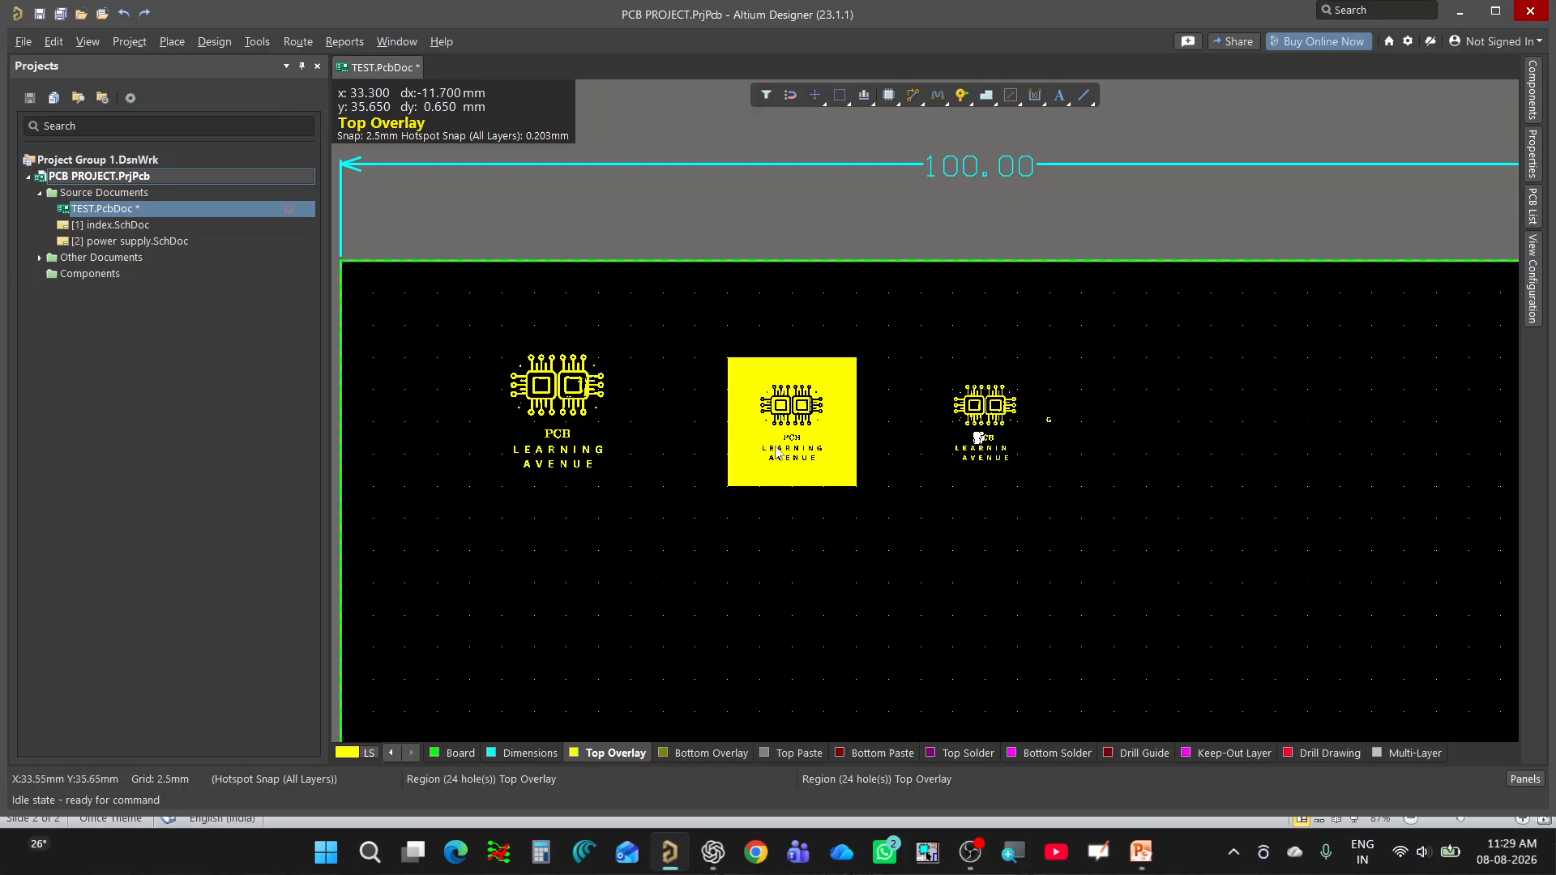
ctrl+scroll(780, 454, down, 1)
ctrl+scroll(905, 523, down, 2)
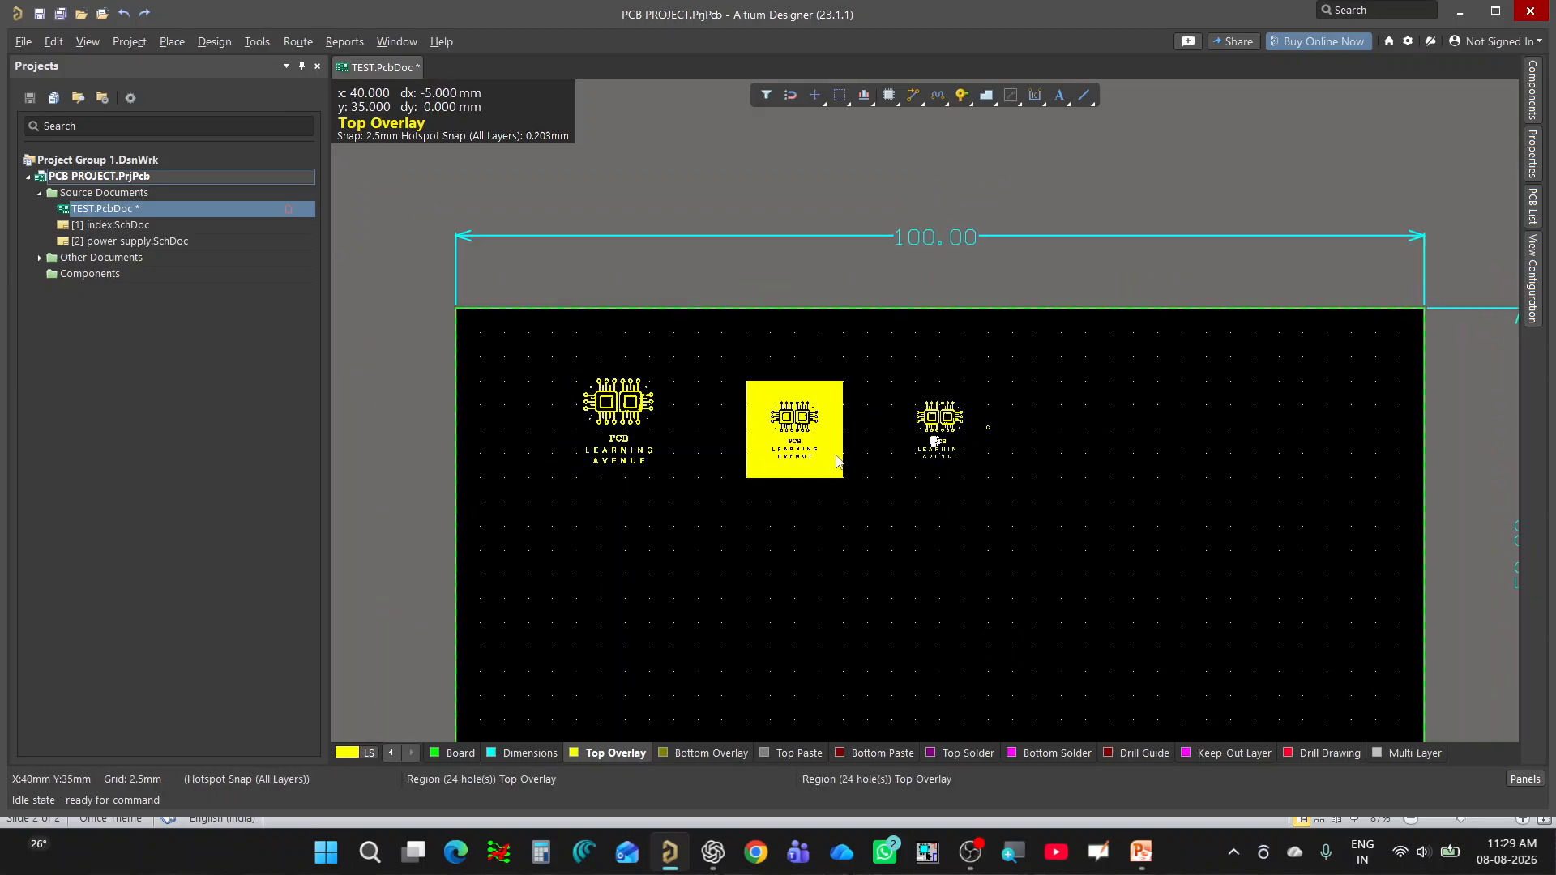
ctrl+scroll(717, 483, down, 1)
ctrl+scroll(696, 476, up, 2)
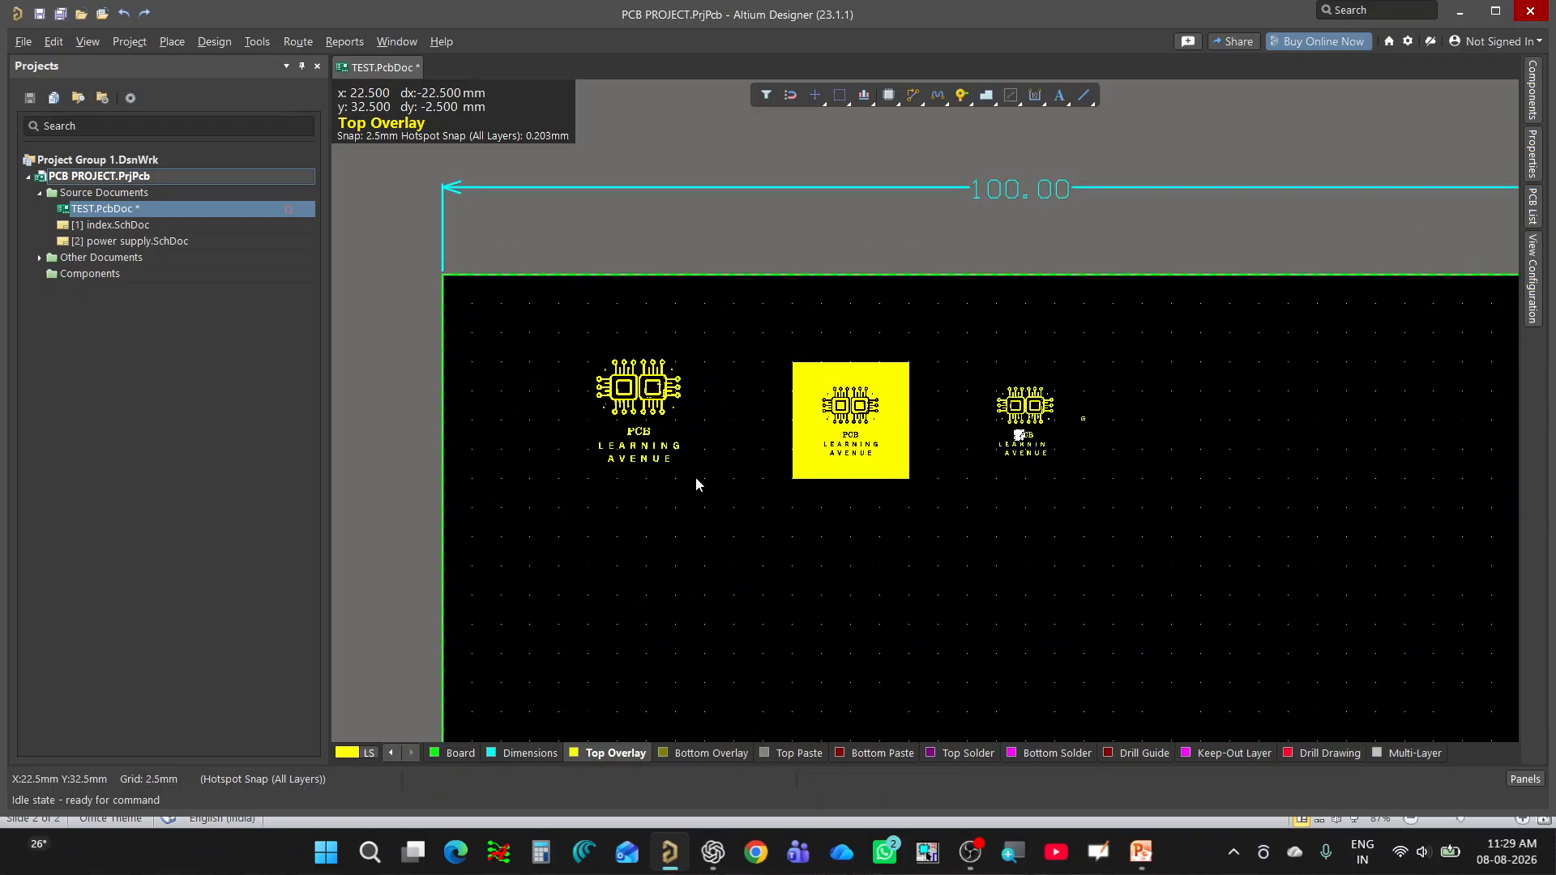
ctrl+scroll(677, 317, down, 1)
ctrl+scroll(836, 474, up, 1)
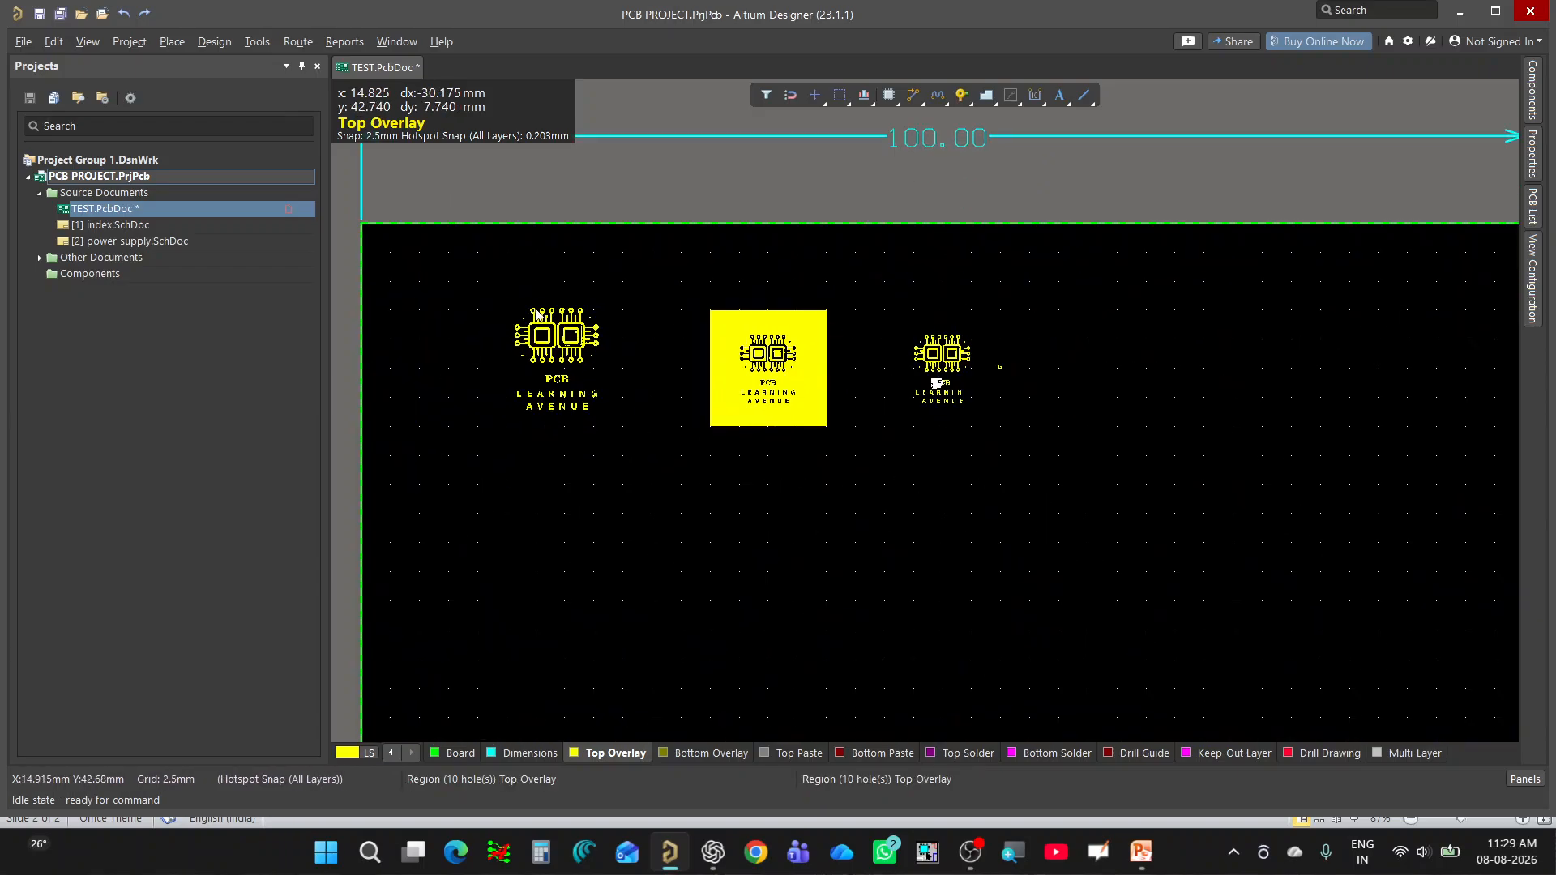
Select the whole first logo, move it toward the board's upper-left corner at about X 10 mm, Y 40 mm, and deselect it.
drag(479, 290, 664, 486)
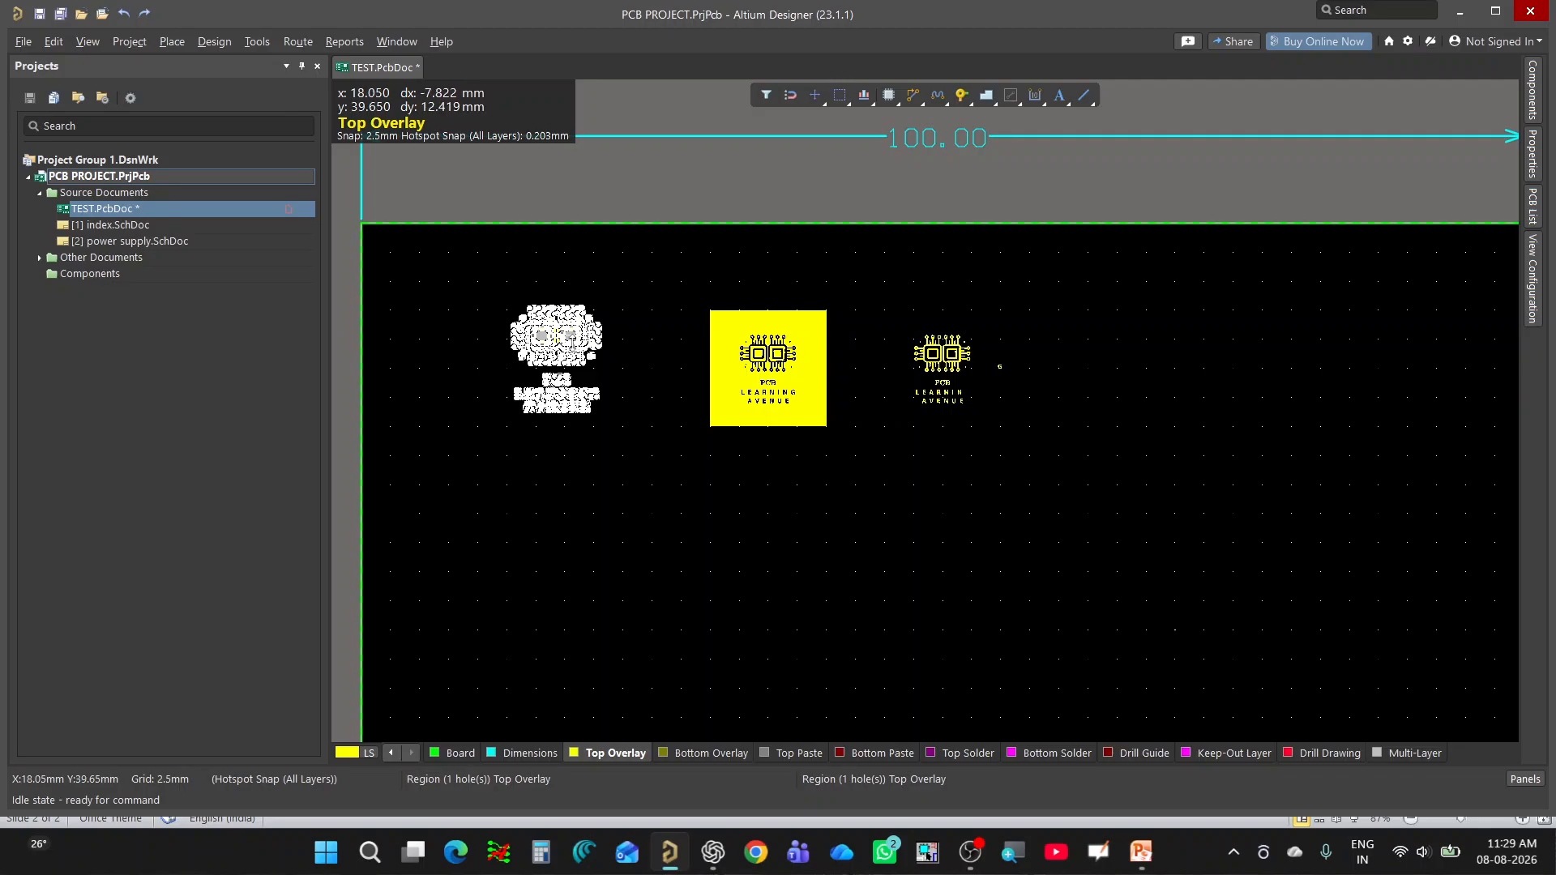
key(m)
click(632, 358)
click(563, 376)
ctrl+scroll(600, 408, down, 1)
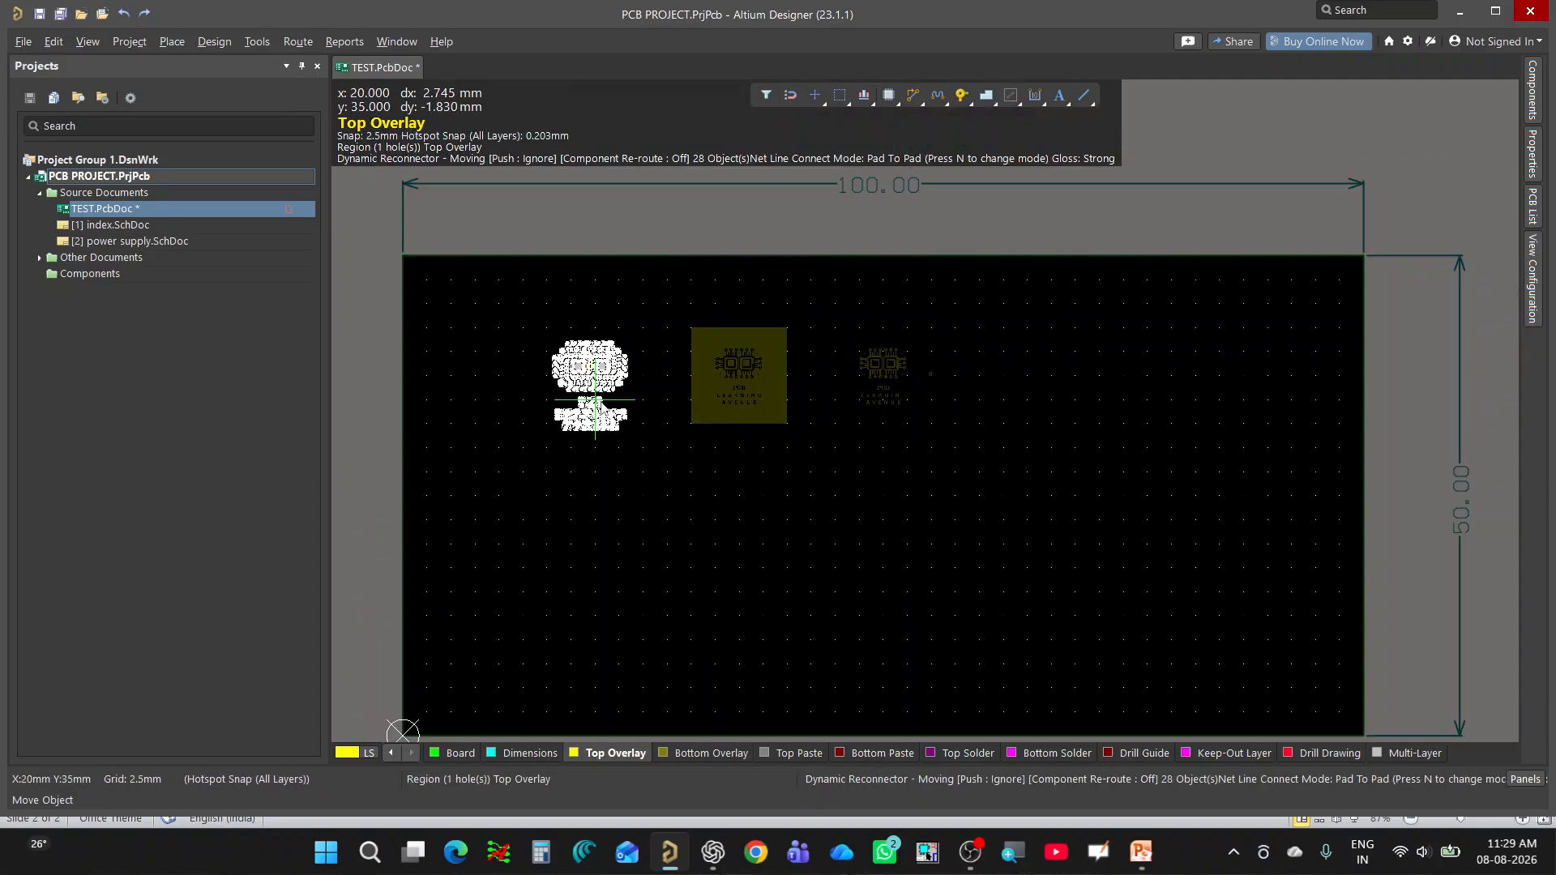
click(501, 355)
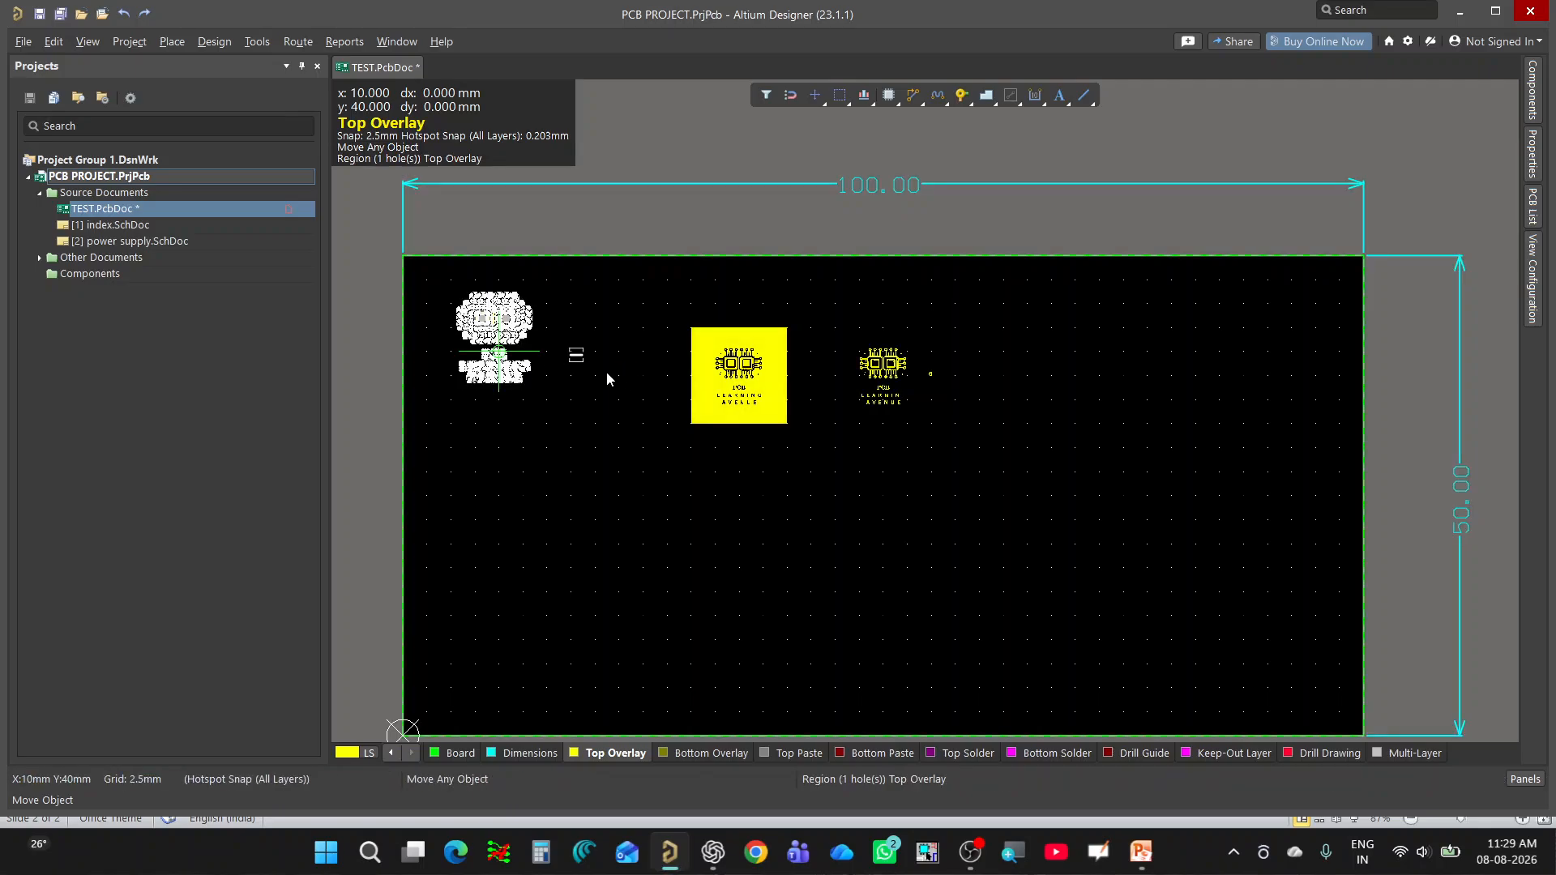
right_click(597, 396)
click(597, 442)
ctrl+scroll(630, 430, down, 1)
ctrl+scroll(632, 426, up, 1)
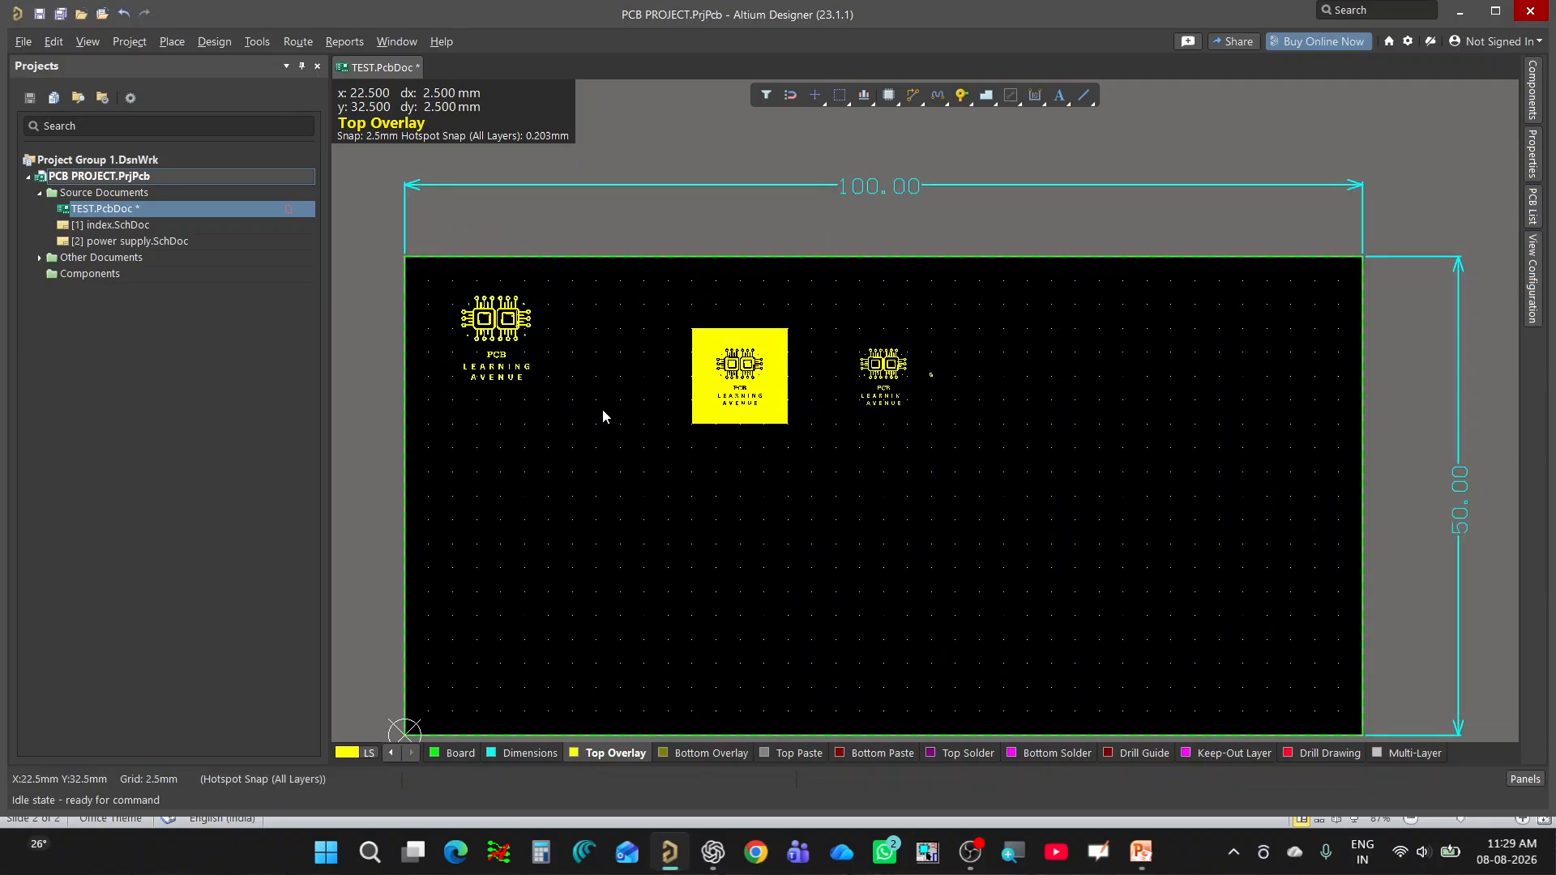
Select the first logo as one union, move it to about X 17.5 mm, Y 40 mm, and deselect it.
click(491, 320)
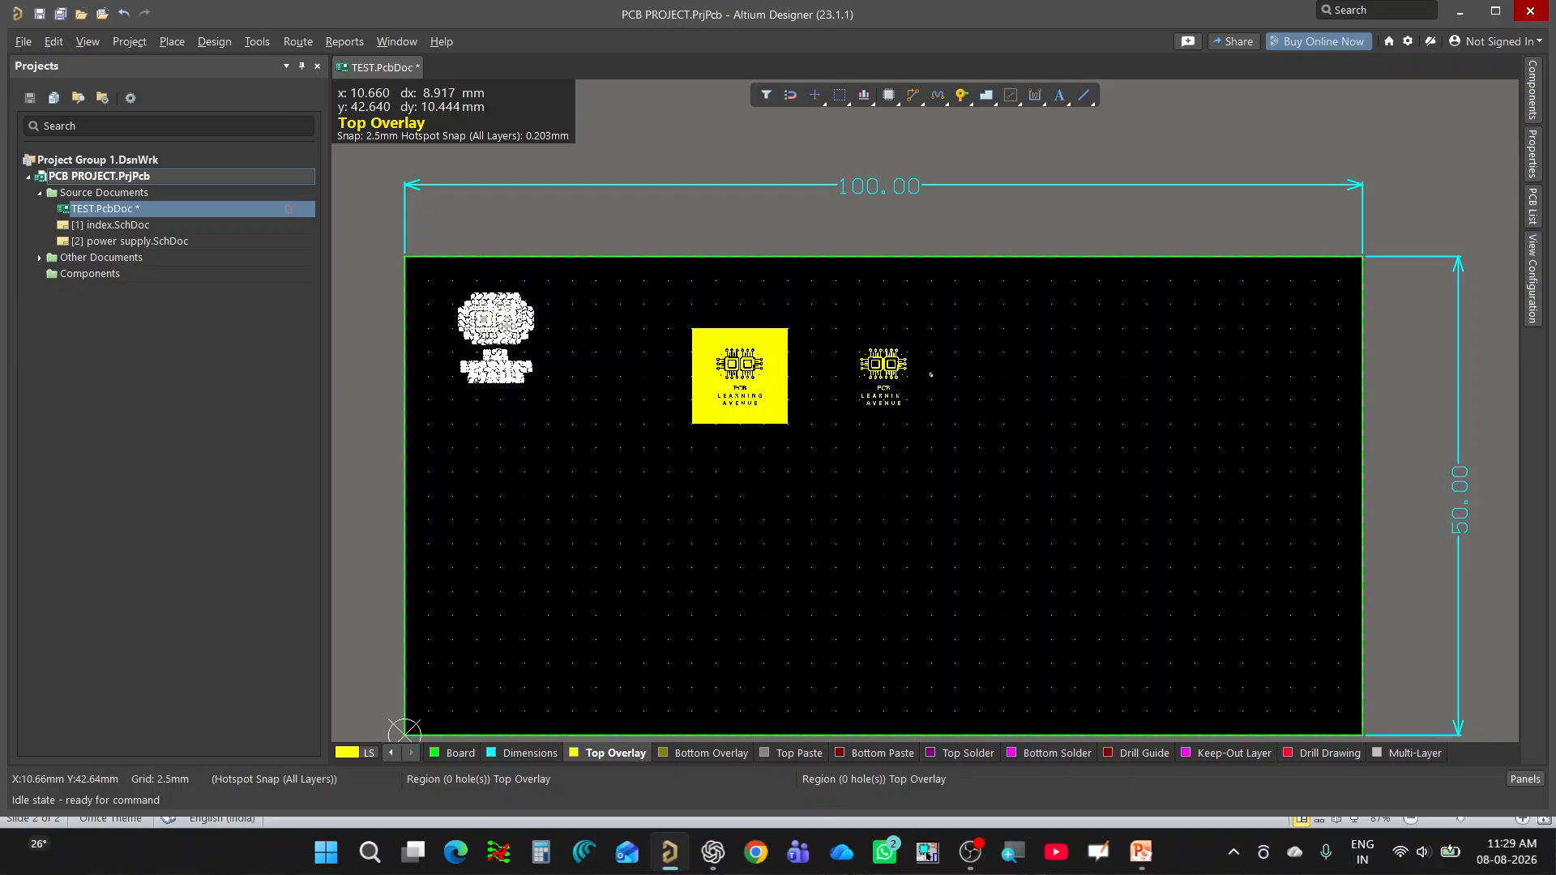
key(m)
click(601, 357)
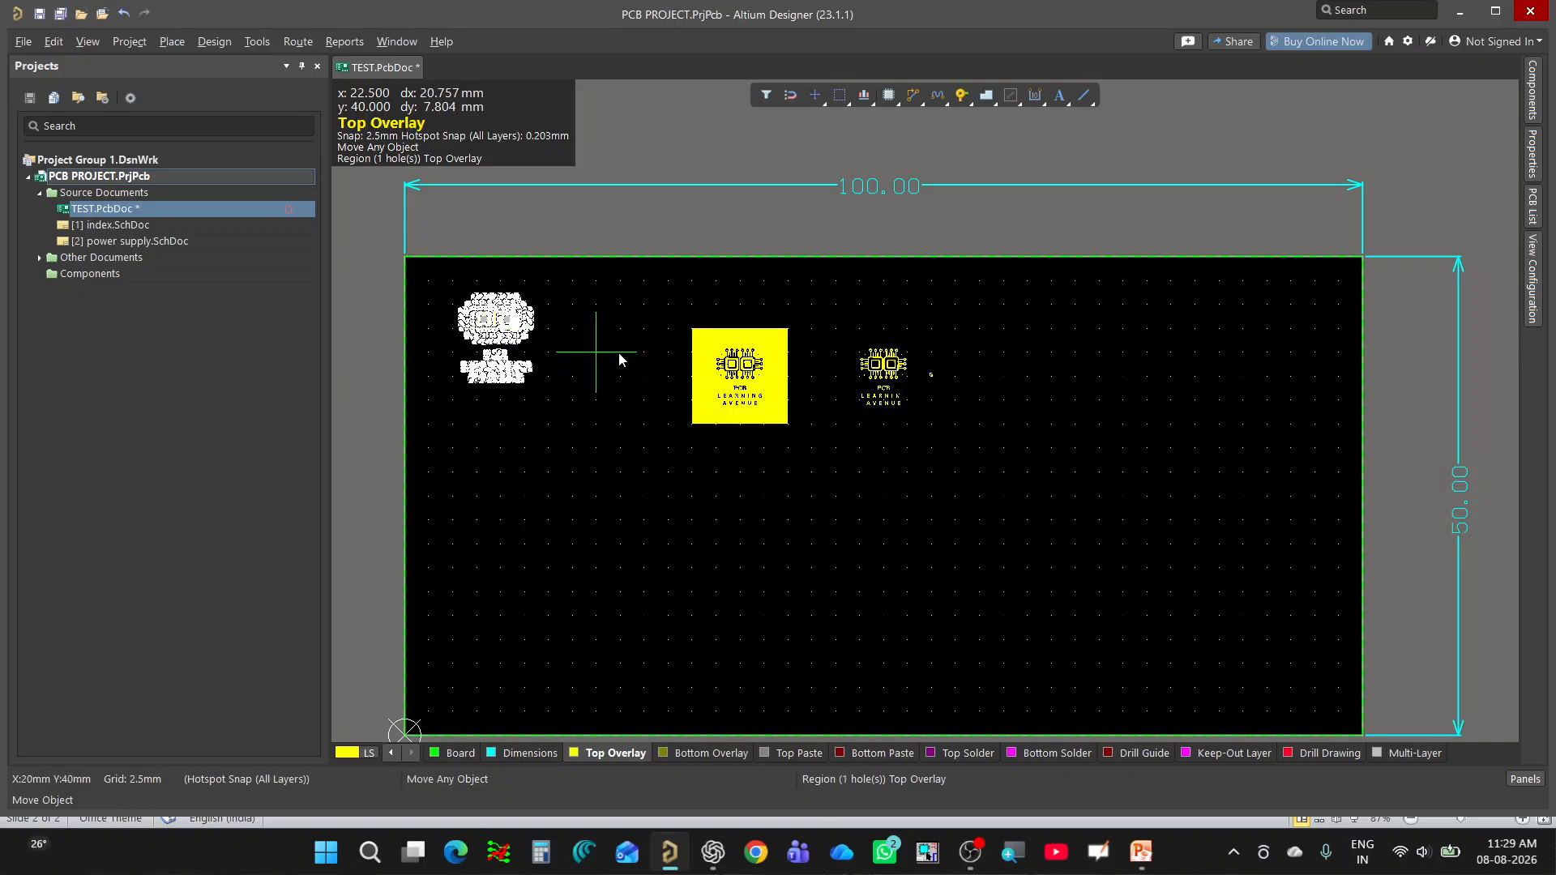
click(493, 320)
click(573, 364)
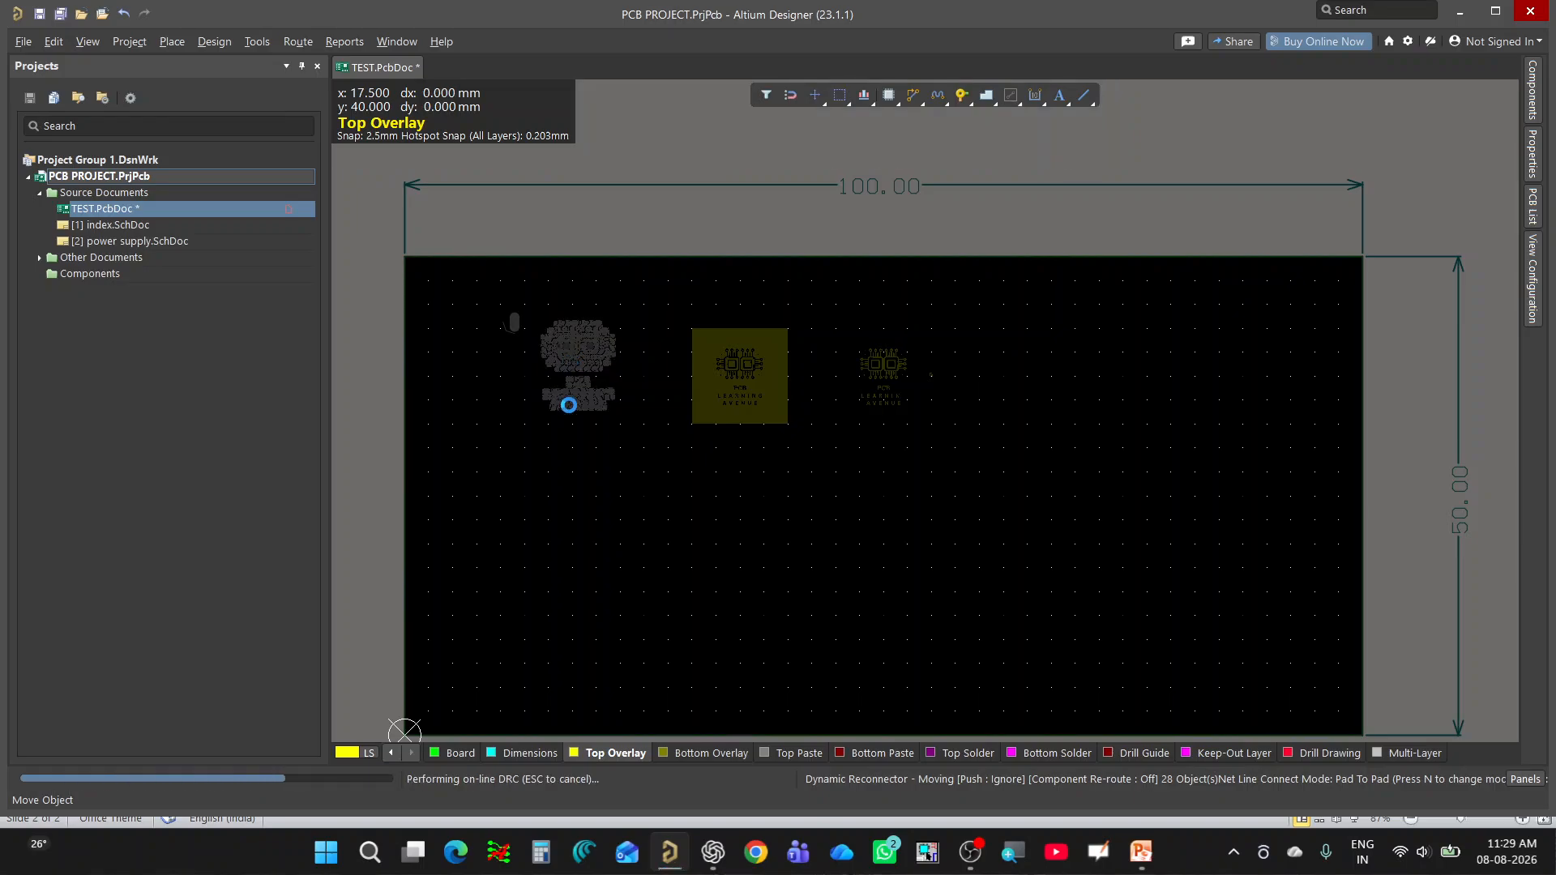
right_click(585, 460)
click(574, 473)
ctrl+scroll(616, 276, down, 1)
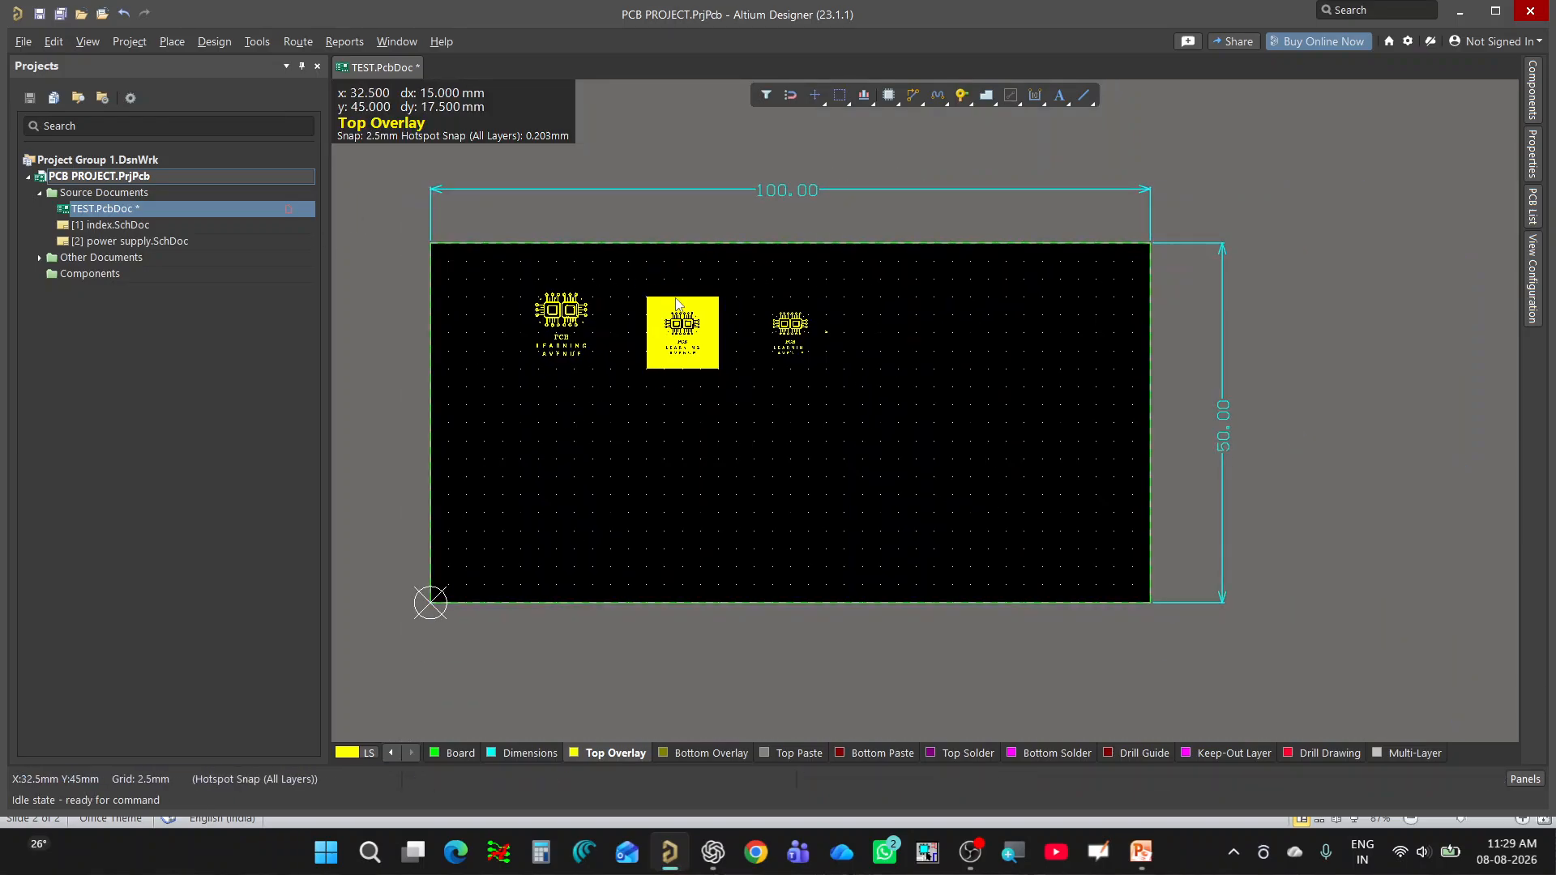
Switch the board to 3D Layout Mode.
ctrl+scroll(692, 323, up, 1)
ctrl+scroll(692, 319, up, 3)
ctrl+scroll(966, 486, down, 2)
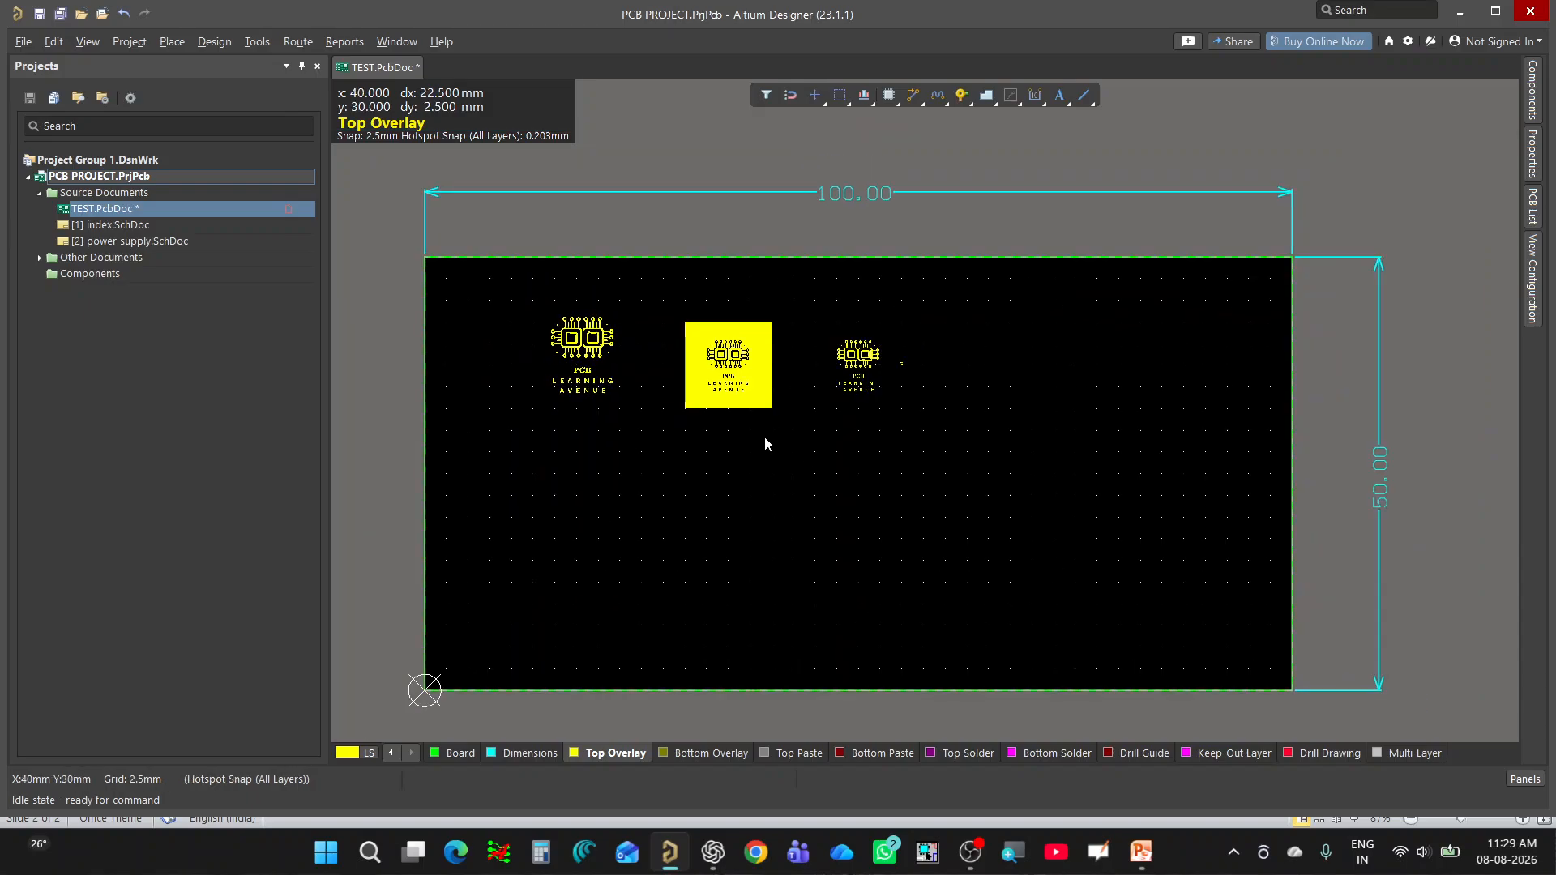
ctrl+scroll(765, 434, up, 1)
ctrl+scroll(819, 419, down, 1)
ctrl+scroll(819, 420, up, 1)
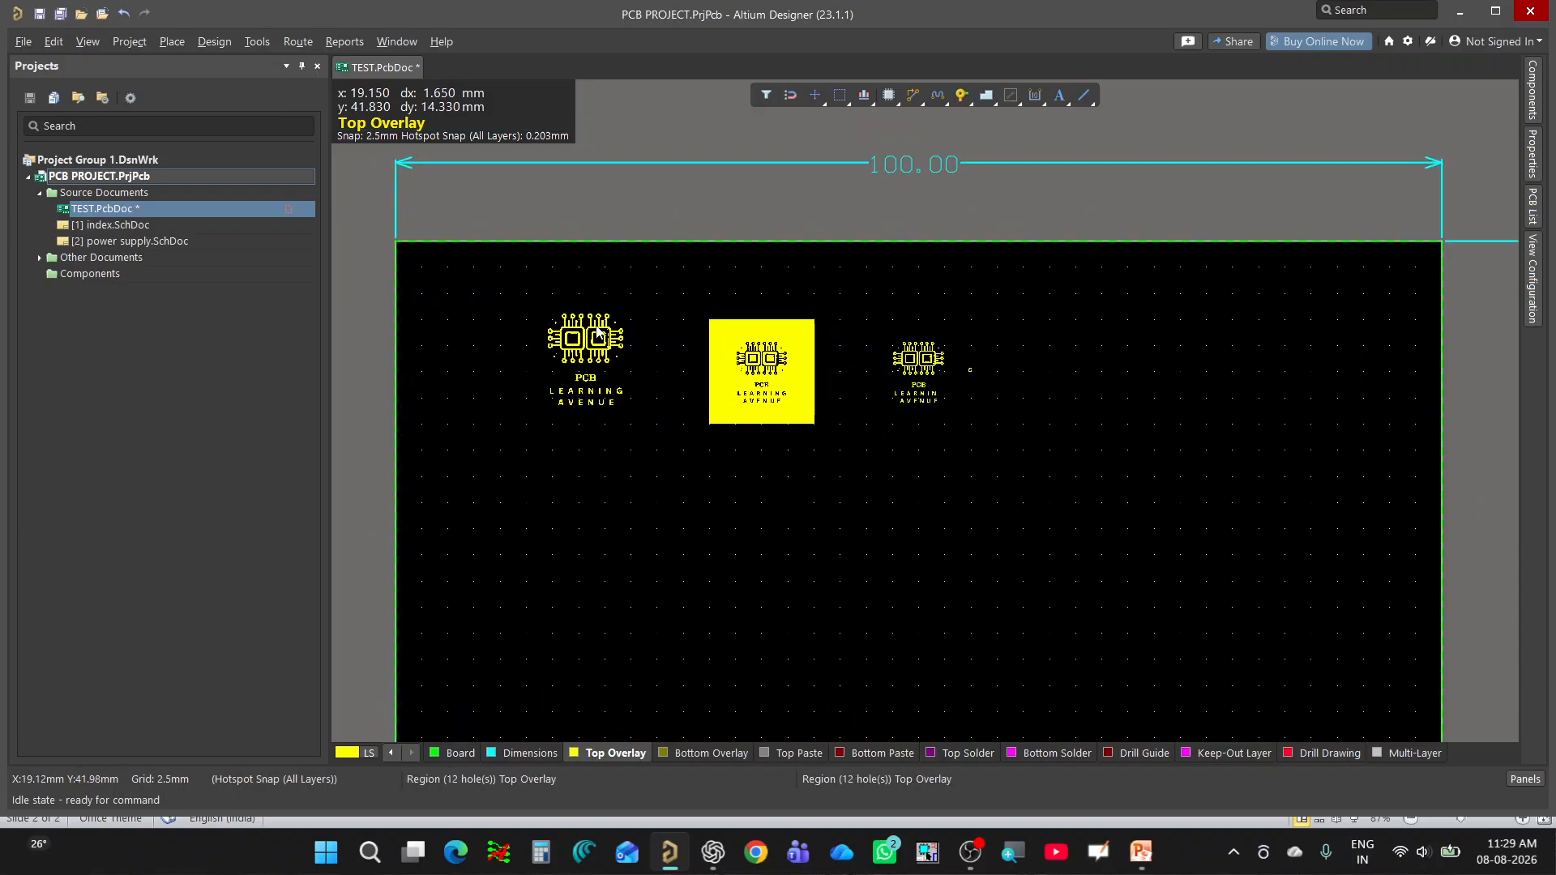
ctrl+scroll(715, 371, down, 1)
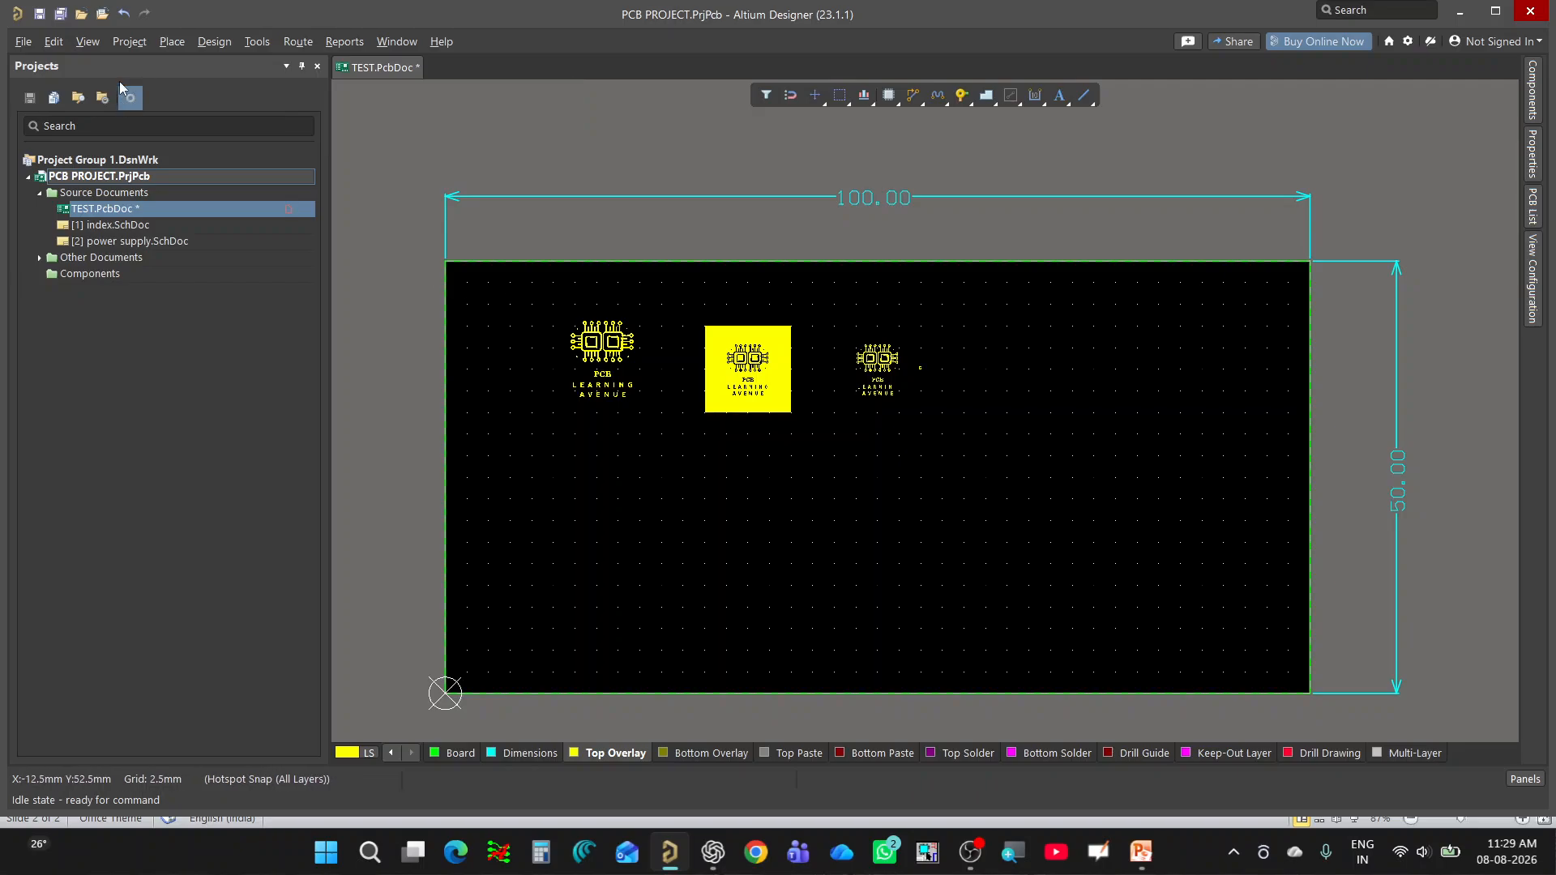
click(88, 49)
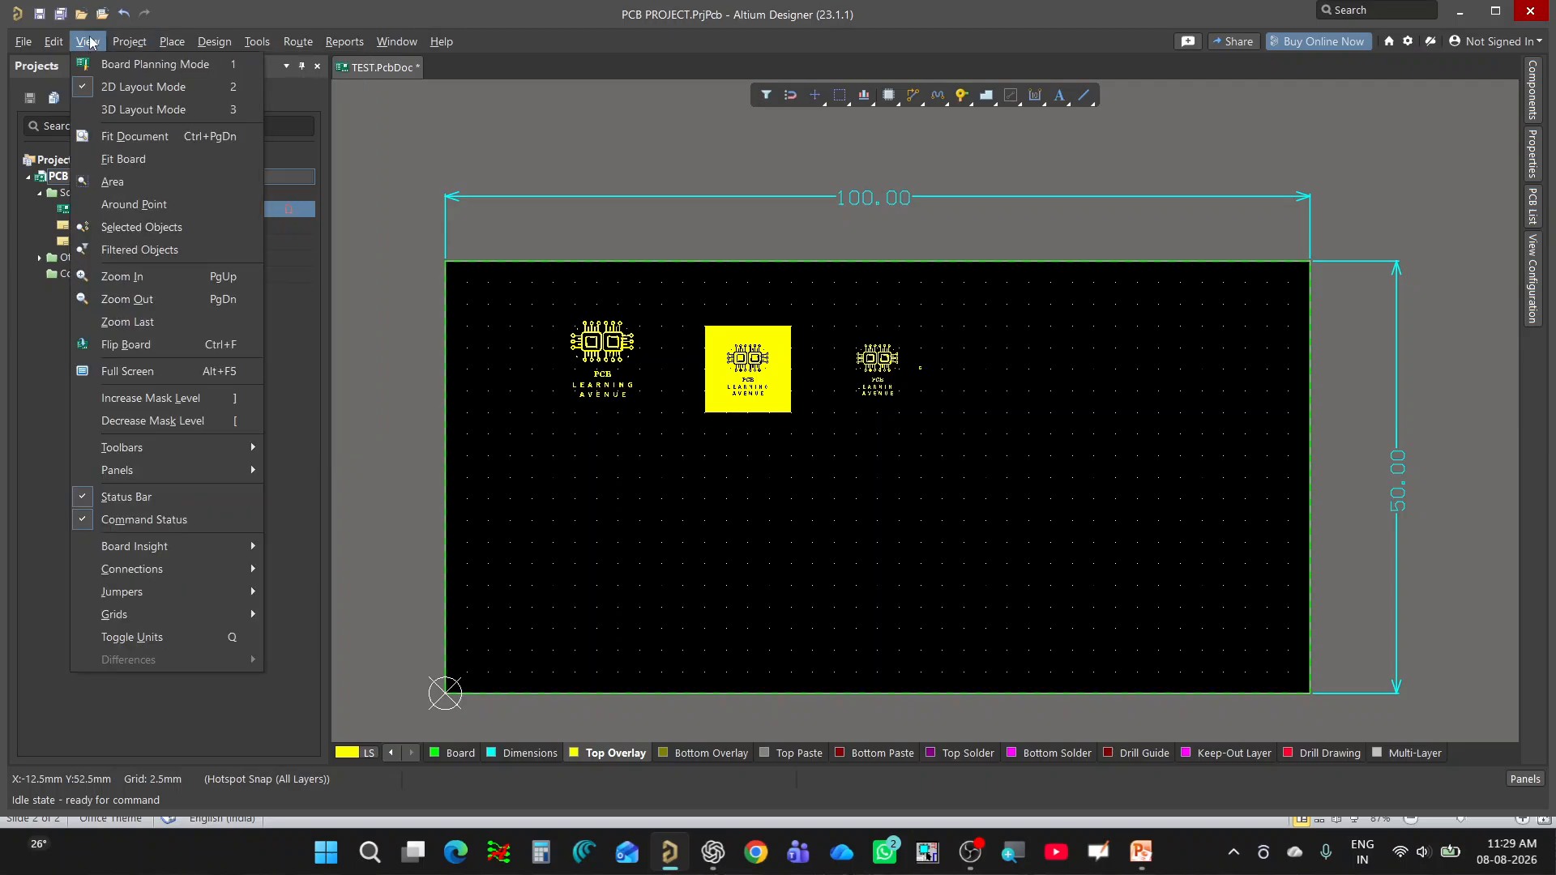
click(166, 113)
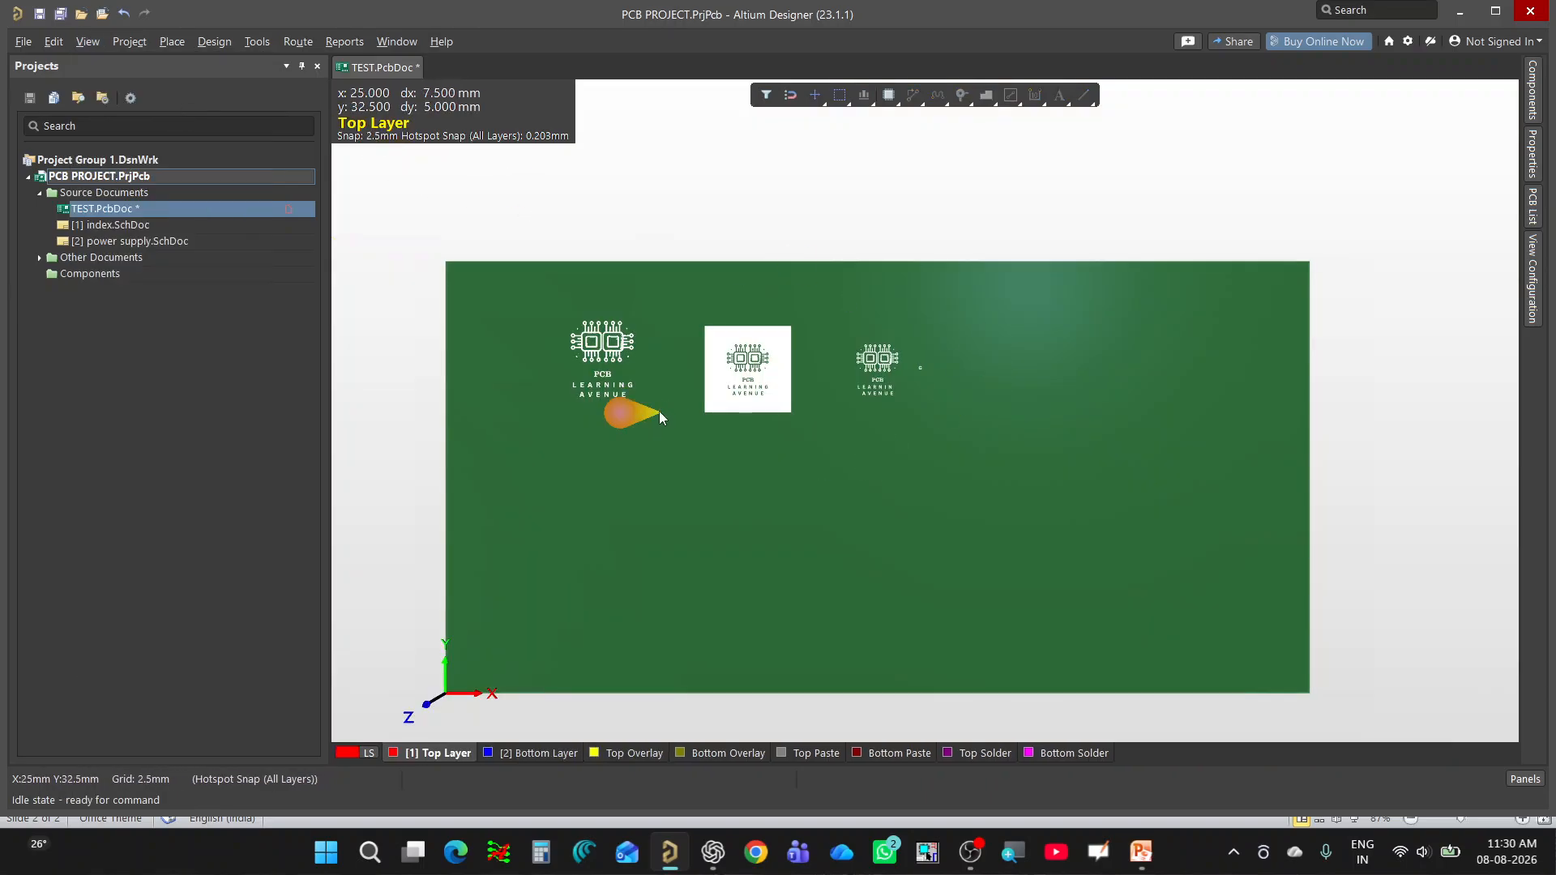
Examine how the three logos look as silkscreen on the 3D board, including the separated letter G.
ctrl+scroll(632, 396, up, 6)
ctrl+scroll(569, 316, down, 4)
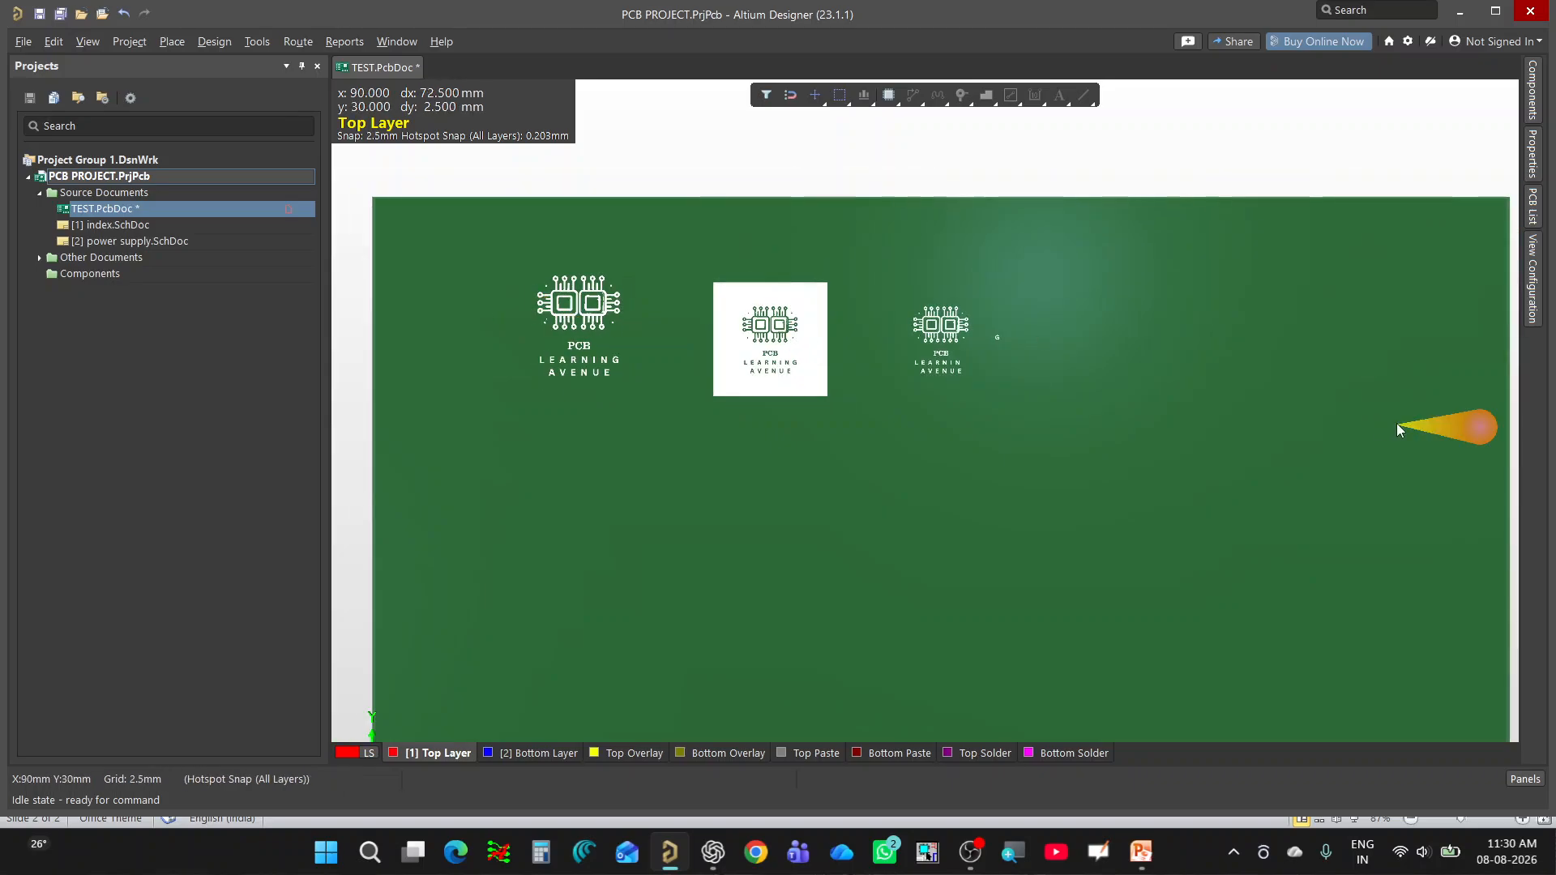
ctrl+scroll(985, 323, up, 3)
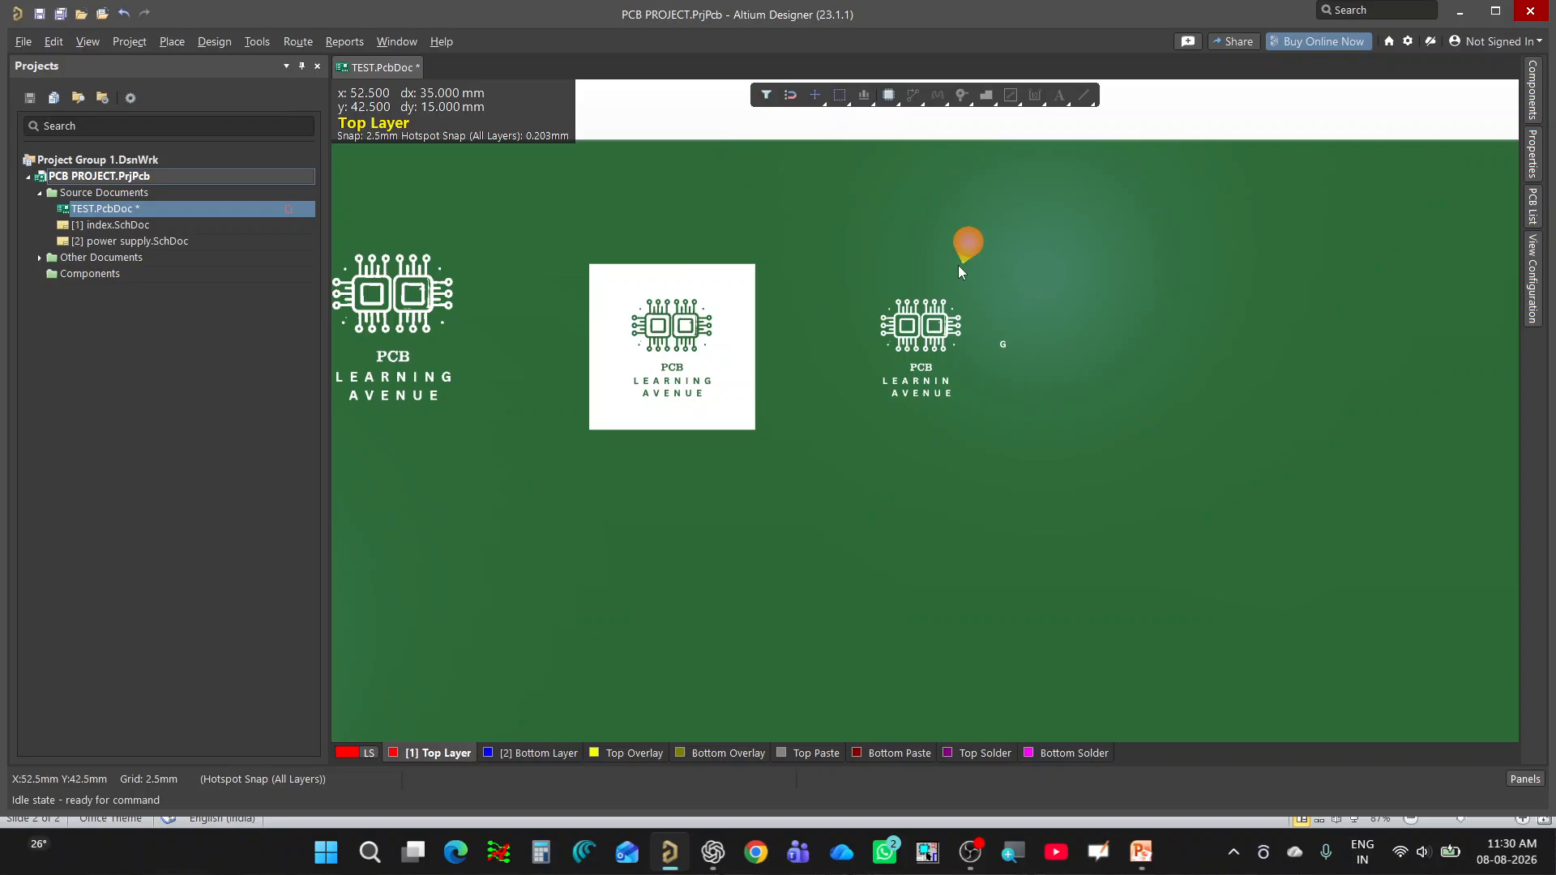
ctrl+scroll(976, 420, down, 2)
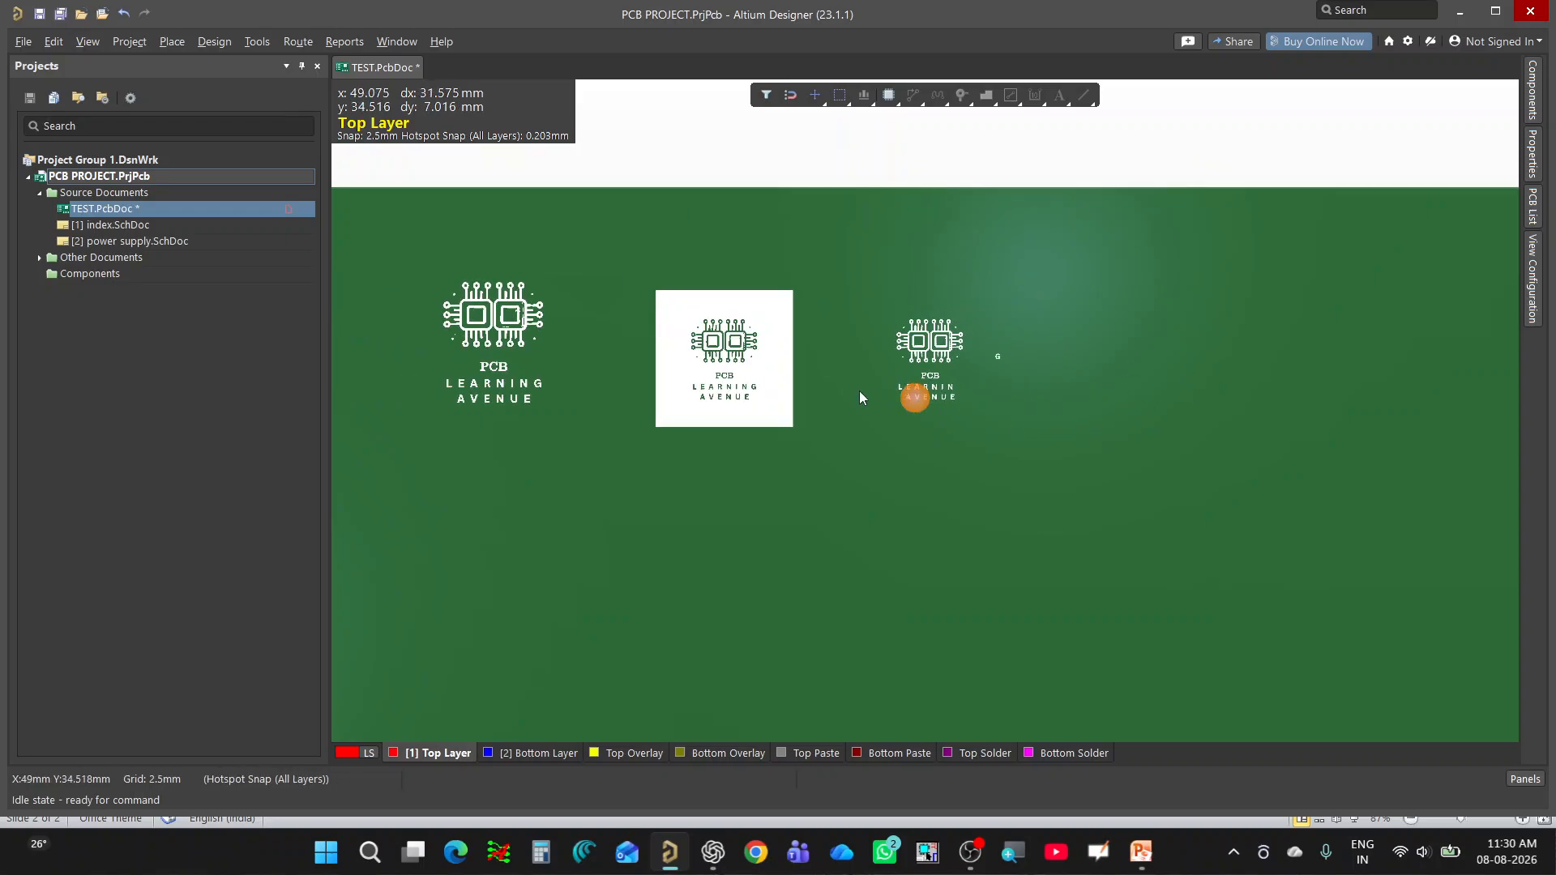
ctrl+scroll(1021, 365, down, 1)
ctrl+scroll(684, 394, up, 1)
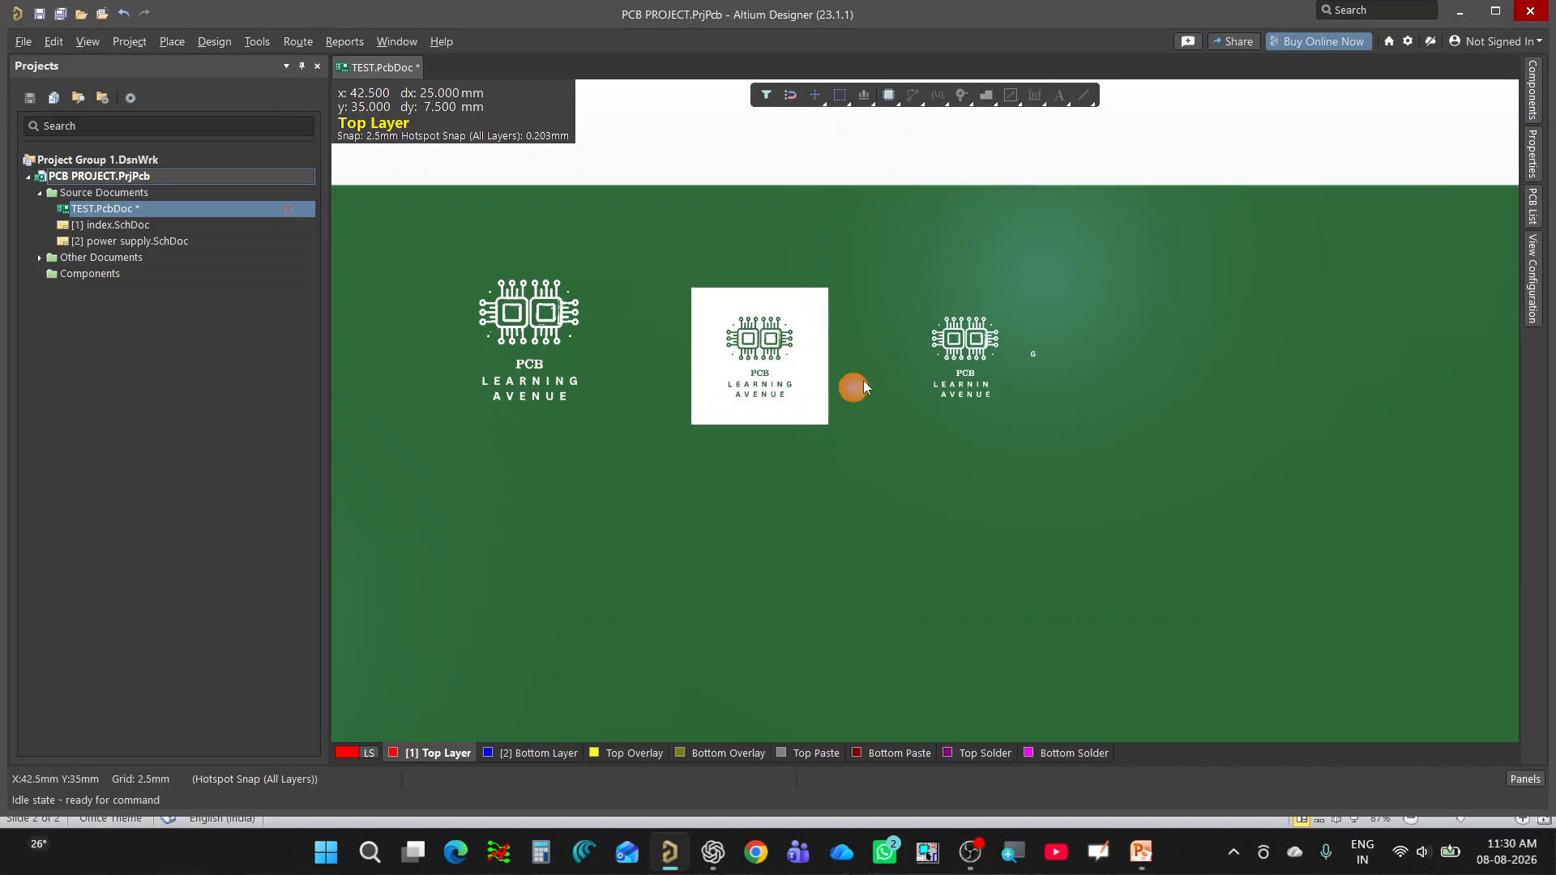
ctrl+scroll(364, 289, up, 1)
ctrl+scroll(679, 358, up, 2)
ctrl+scroll(921, 363, down, 1)
ctrl+scroll(920, 364, down, 1)
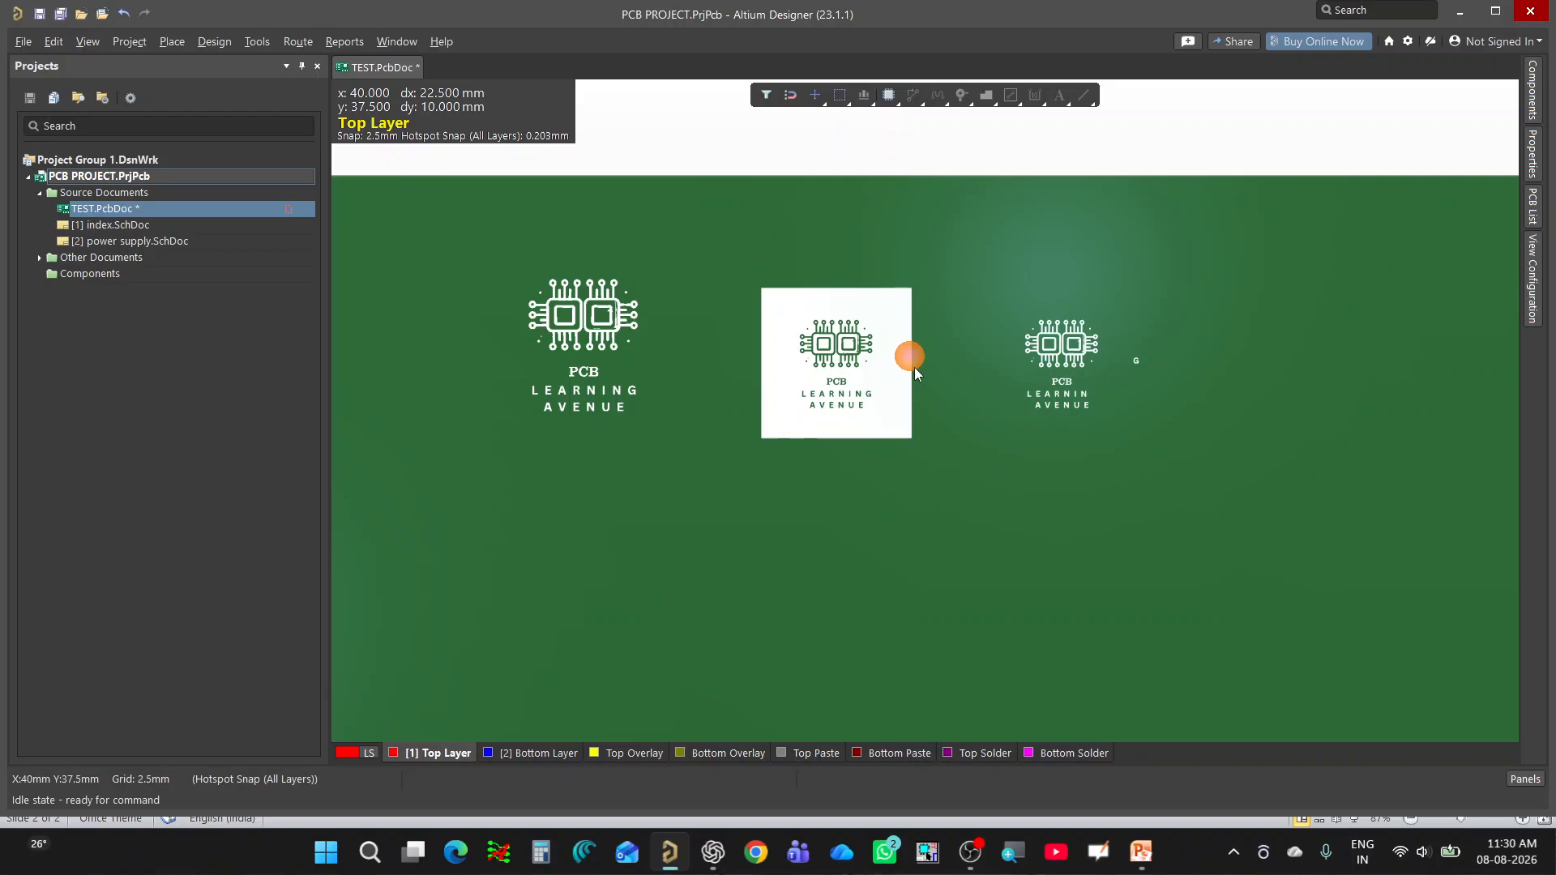
Return to the 2D layout and move the inverted second logo slightly upward as one object.
key(2)
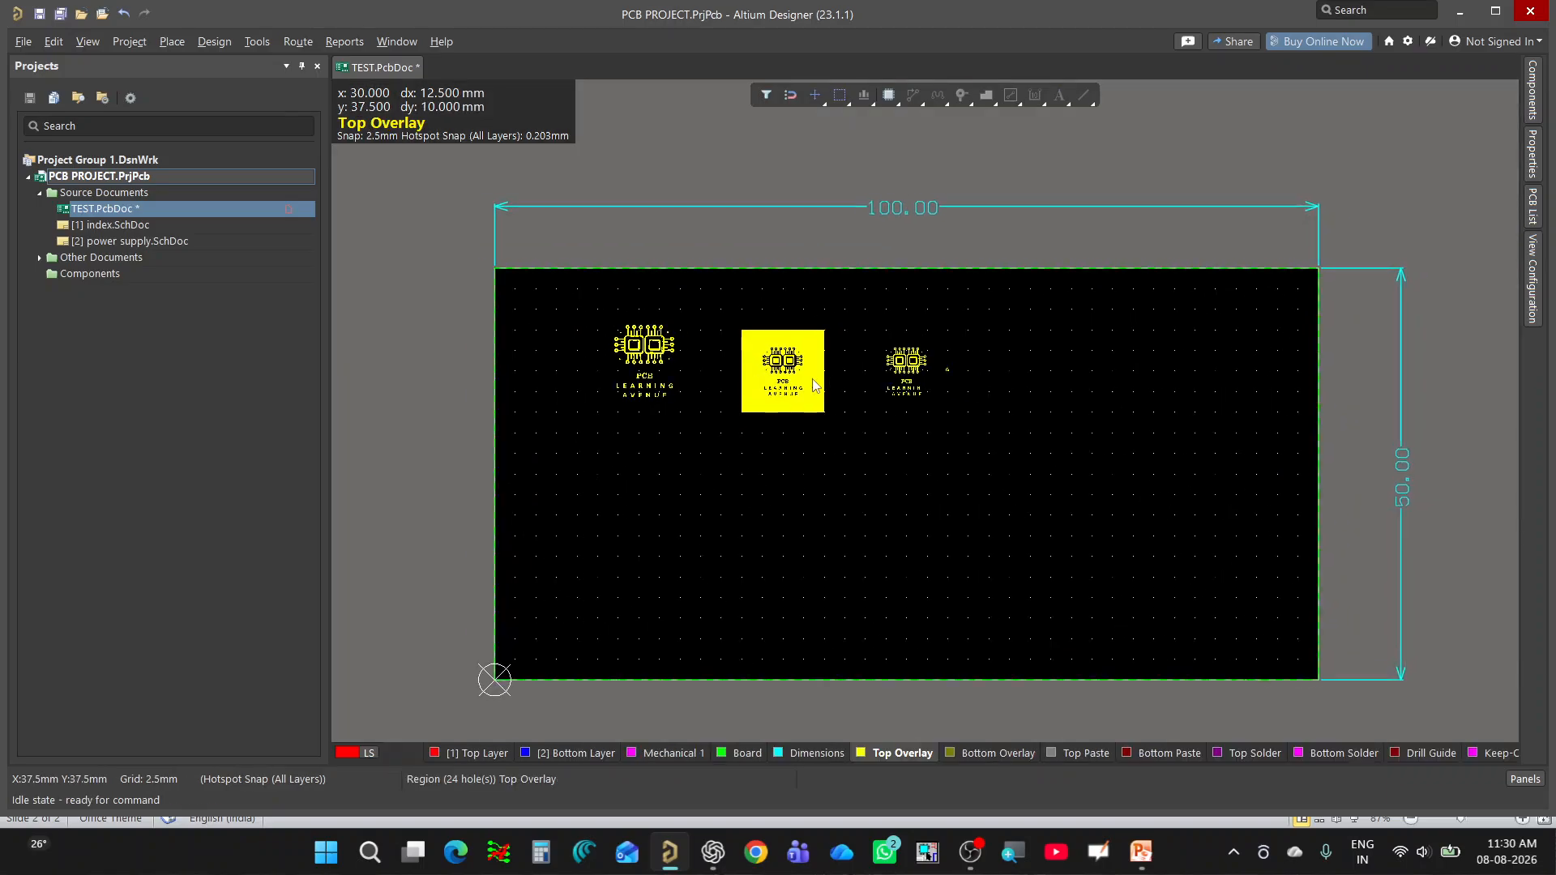
ctrl+scroll(813, 377, up, 3)
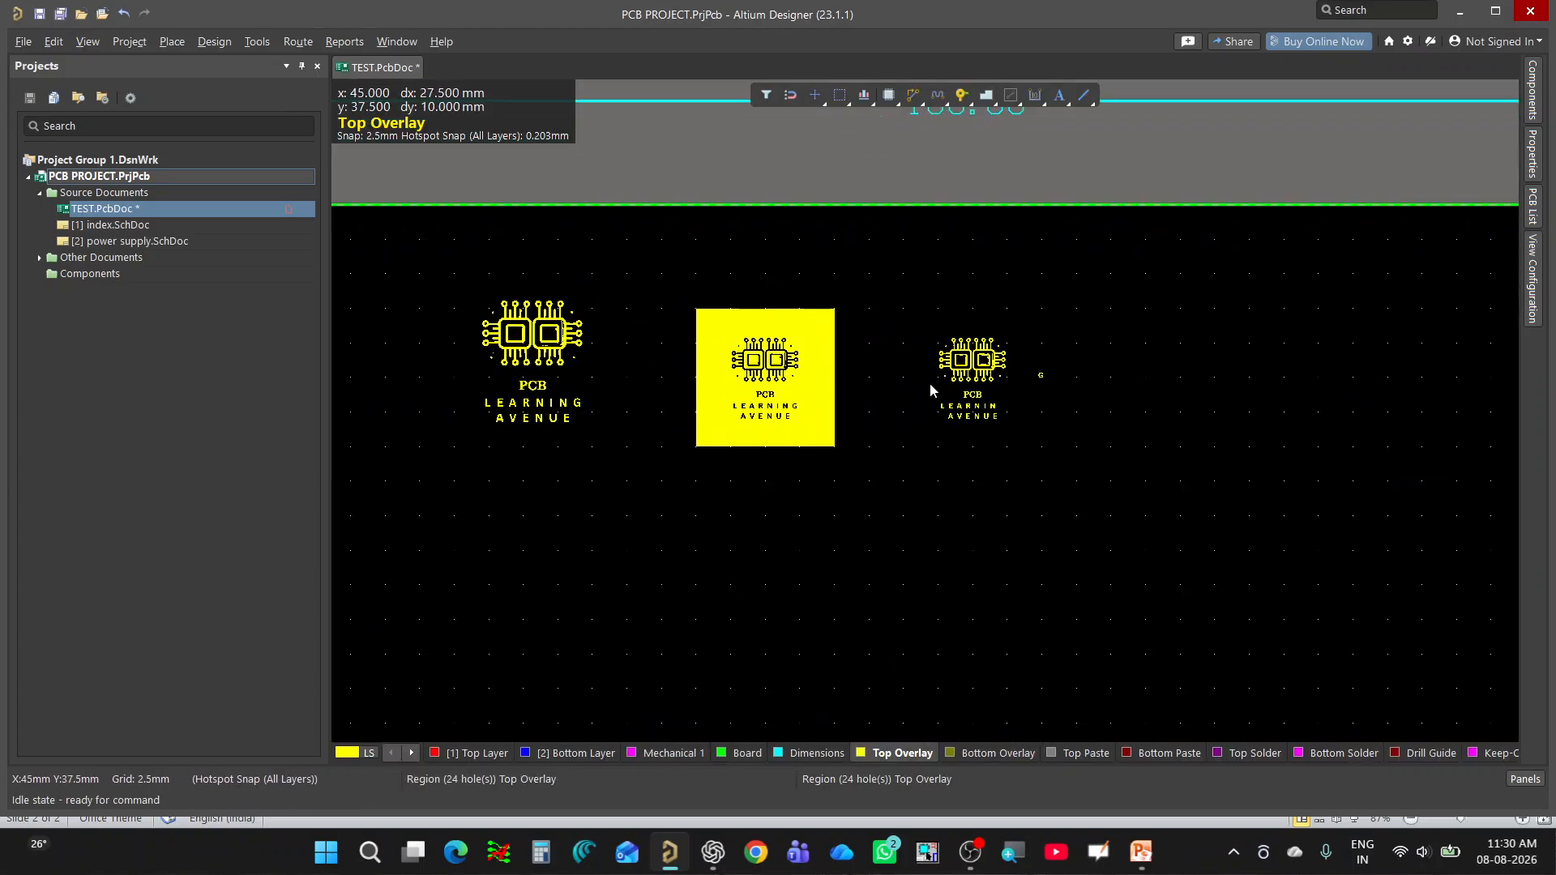
click(758, 357)
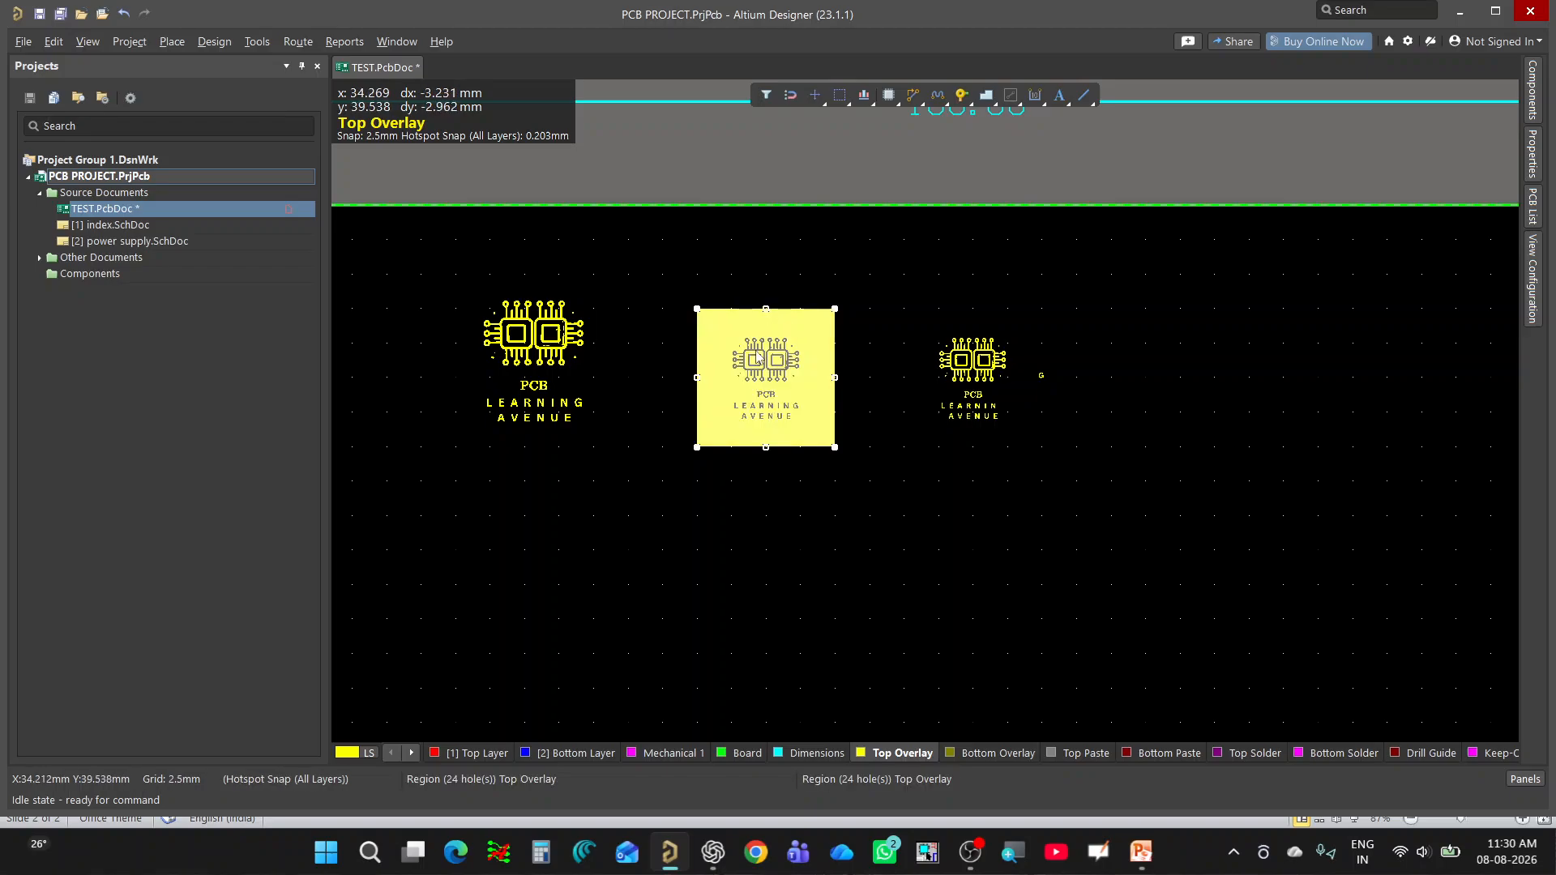
drag(758, 357, 756, 348)
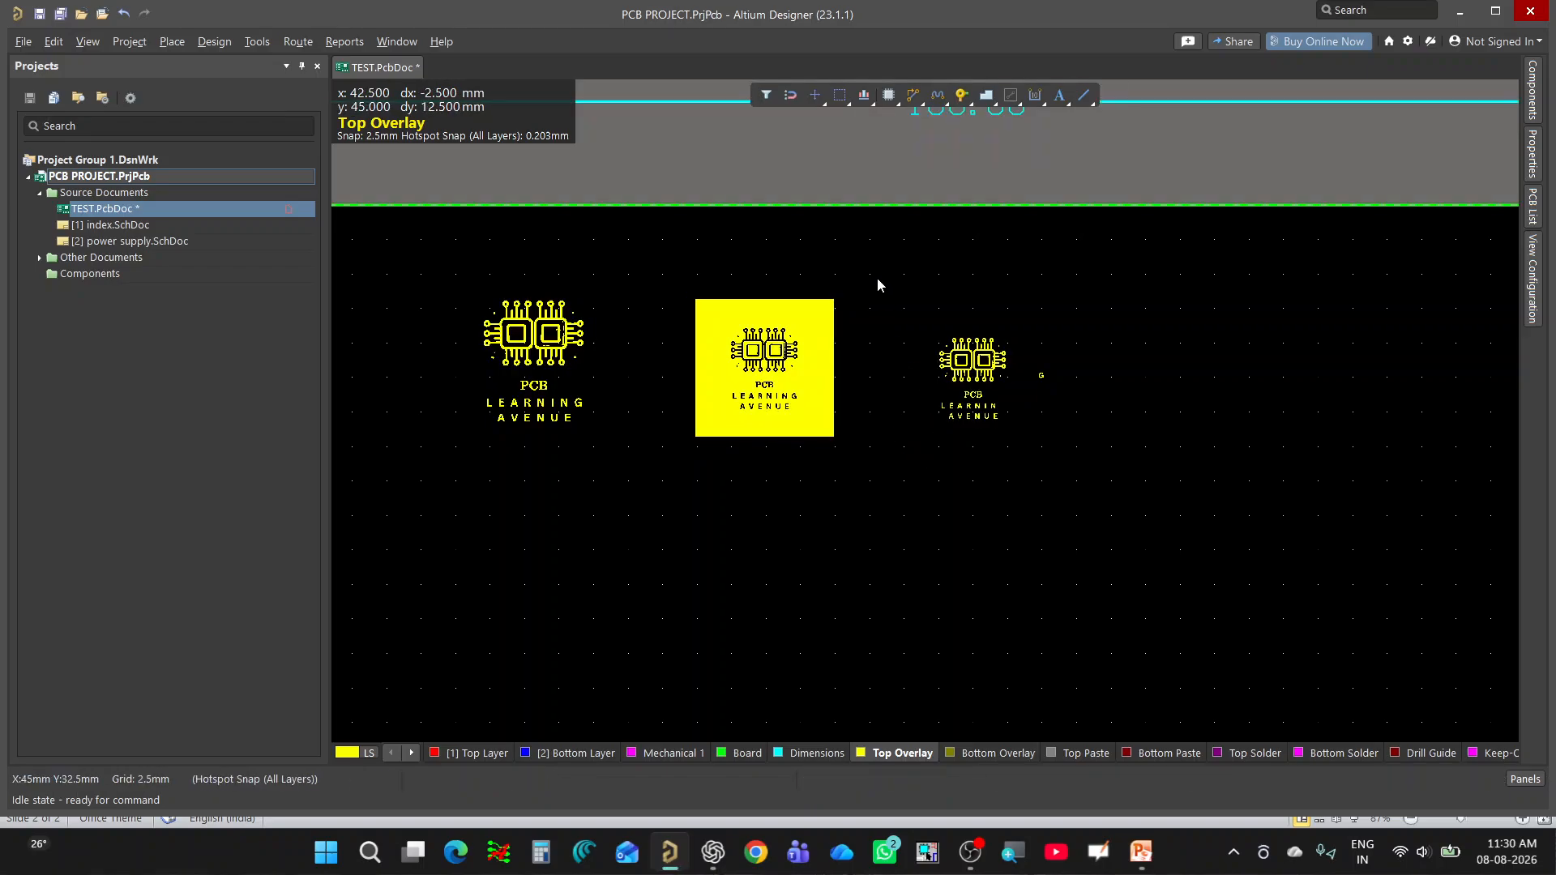
Make Bottom Overlay the active layer, and delete the second and third logos together with the separated letter G.
ctrl+scroll(822, 324, down, 2)
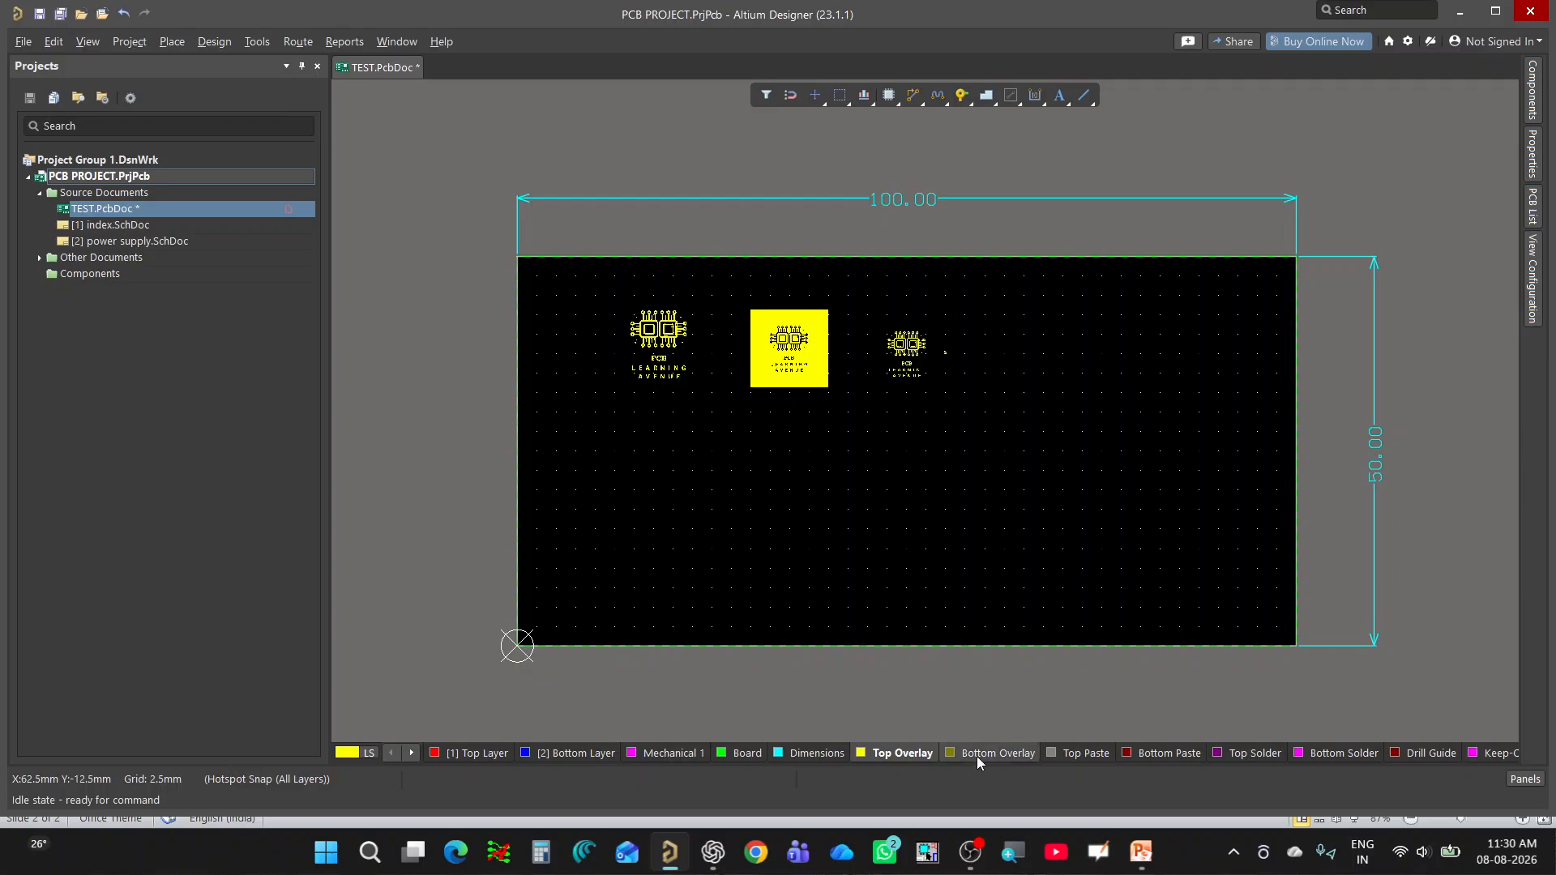
ctrl+scroll(737, 403, down, 1)
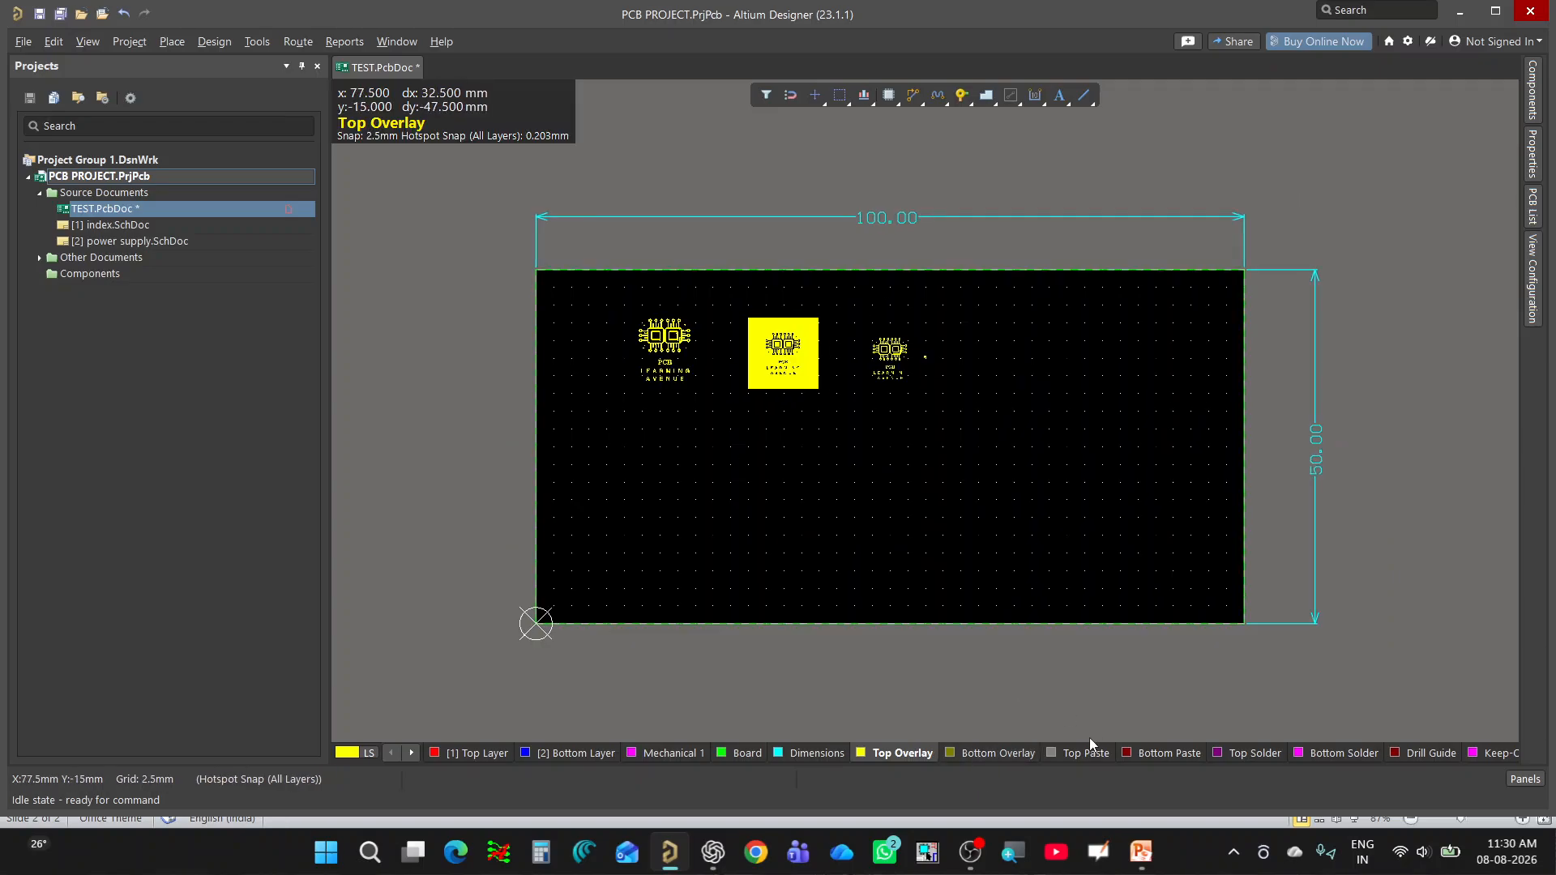
click(989, 756)
ctrl+scroll(917, 372, up, 2)
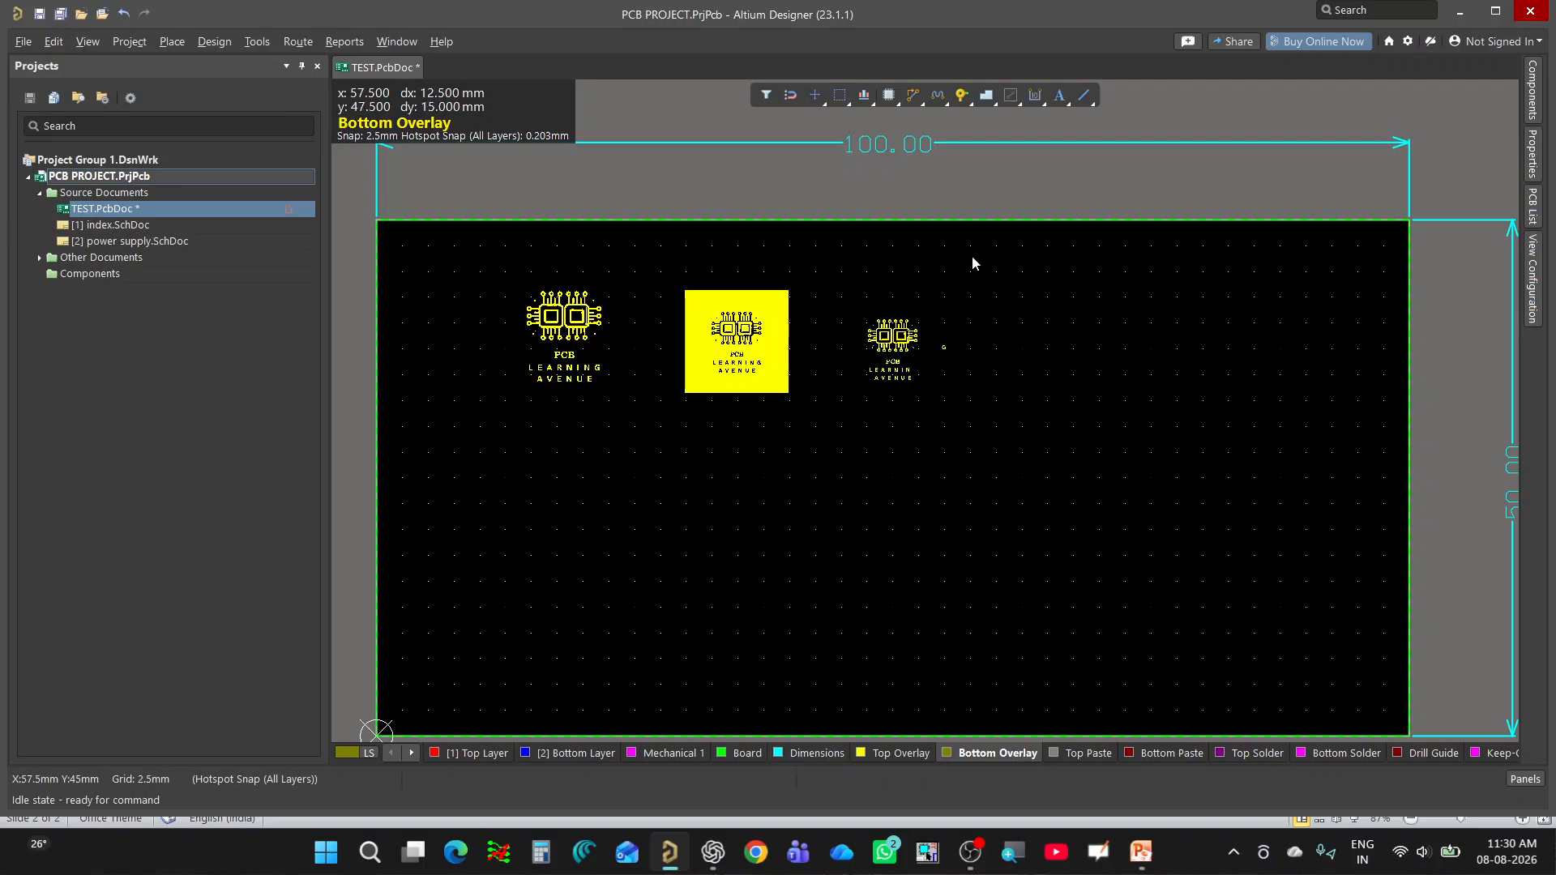
drag(973, 264, 640, 455)
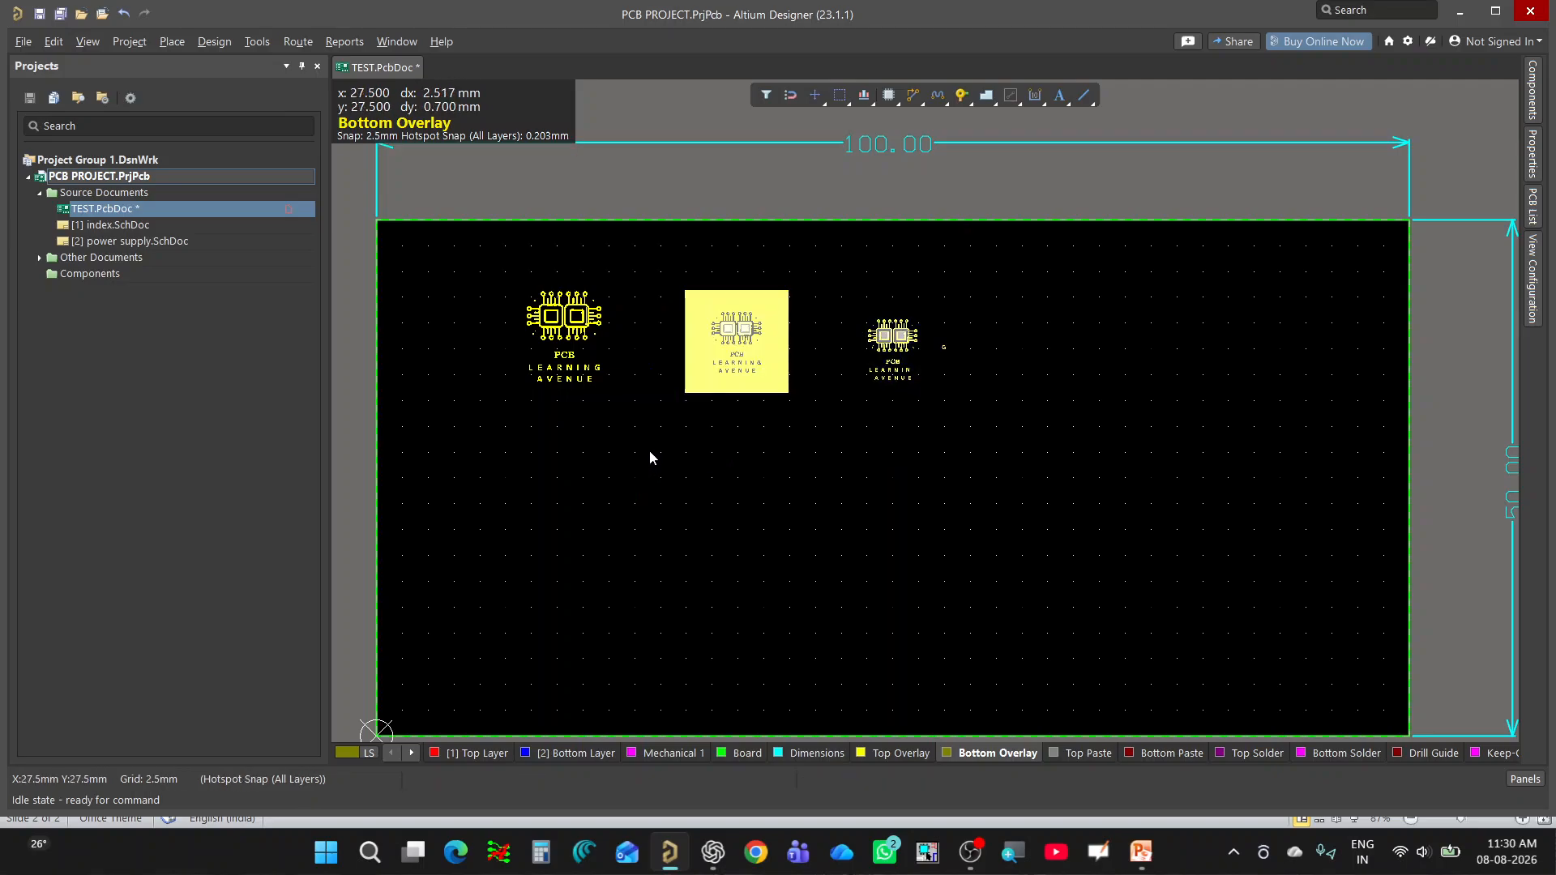
key(Delete)
Start placing a graphic on the Bottom Overlay and draw its 10 mm square frame from (32.5, 42.5) to (42.5, 32.5) mm.
ctrl+scroll(658, 329, up, 2)
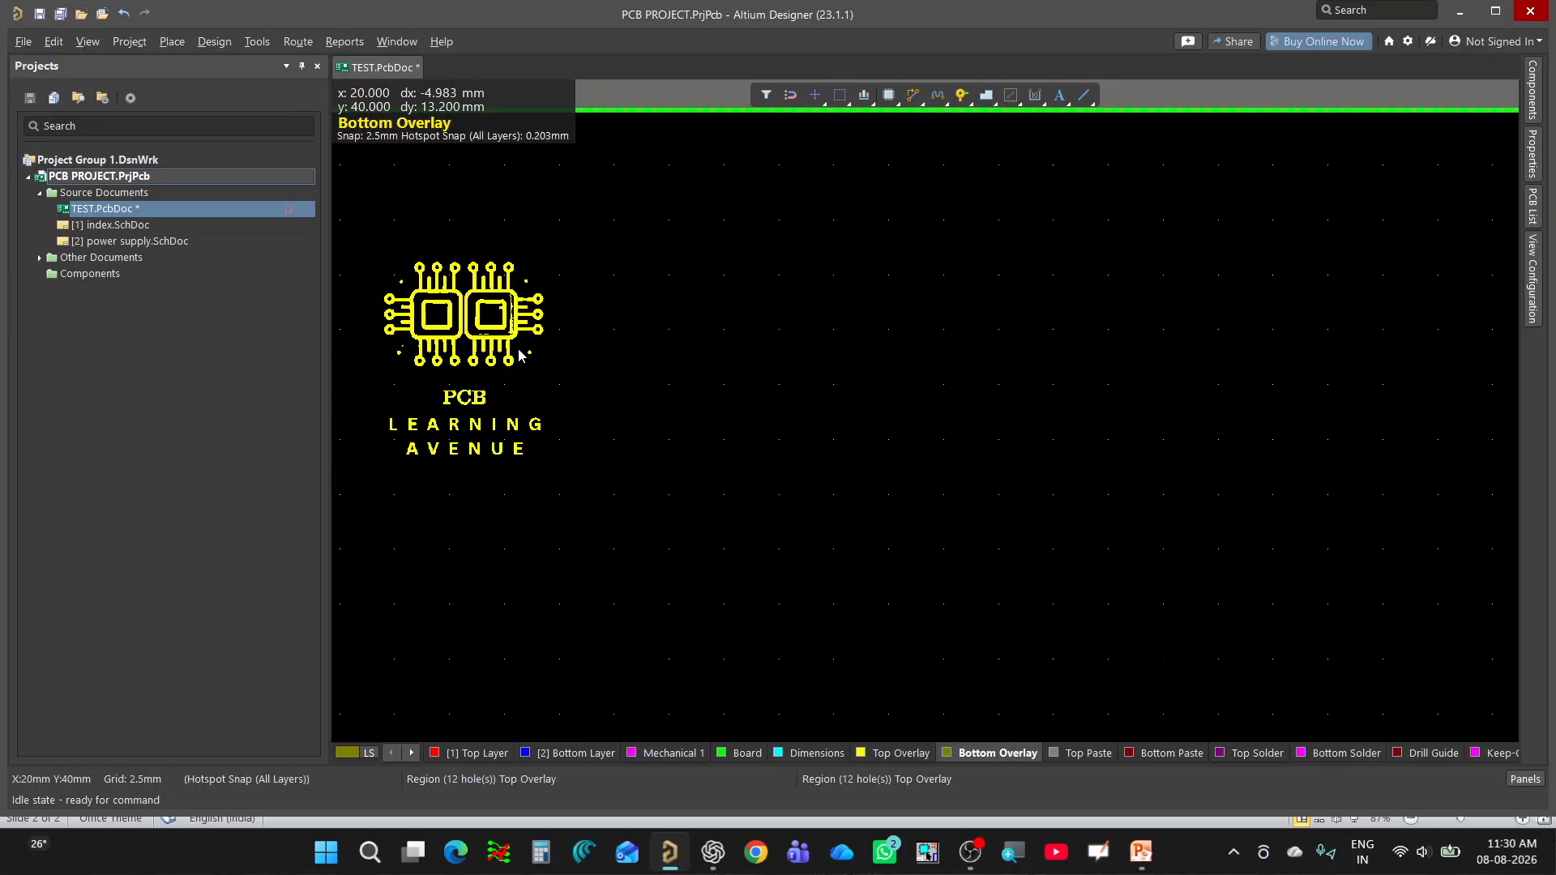
ctrl+scroll(726, 545, down, 4)
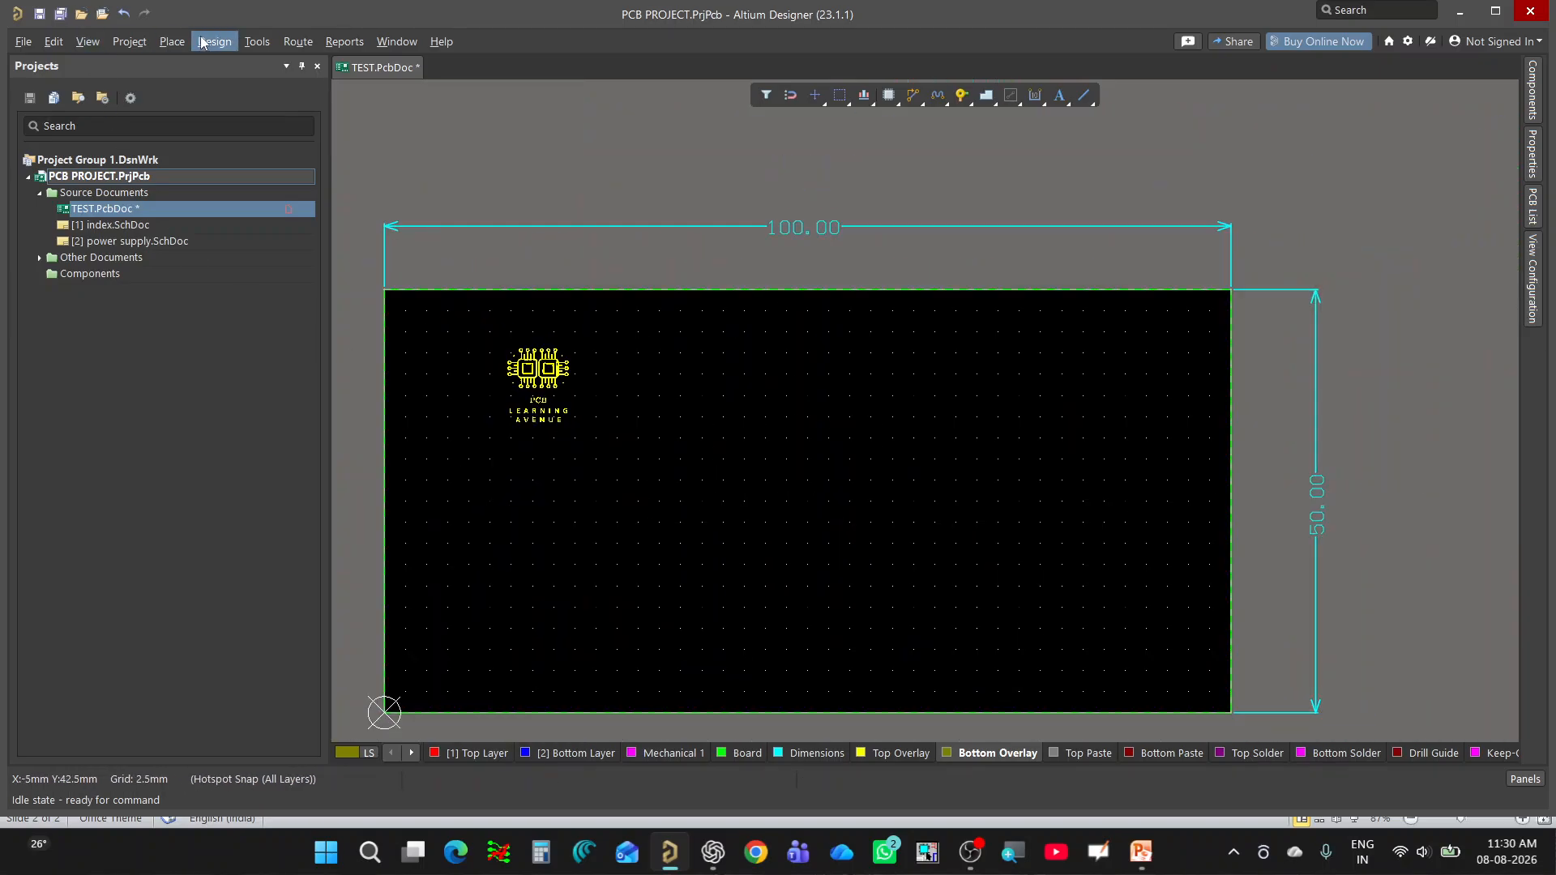
click(171, 42)
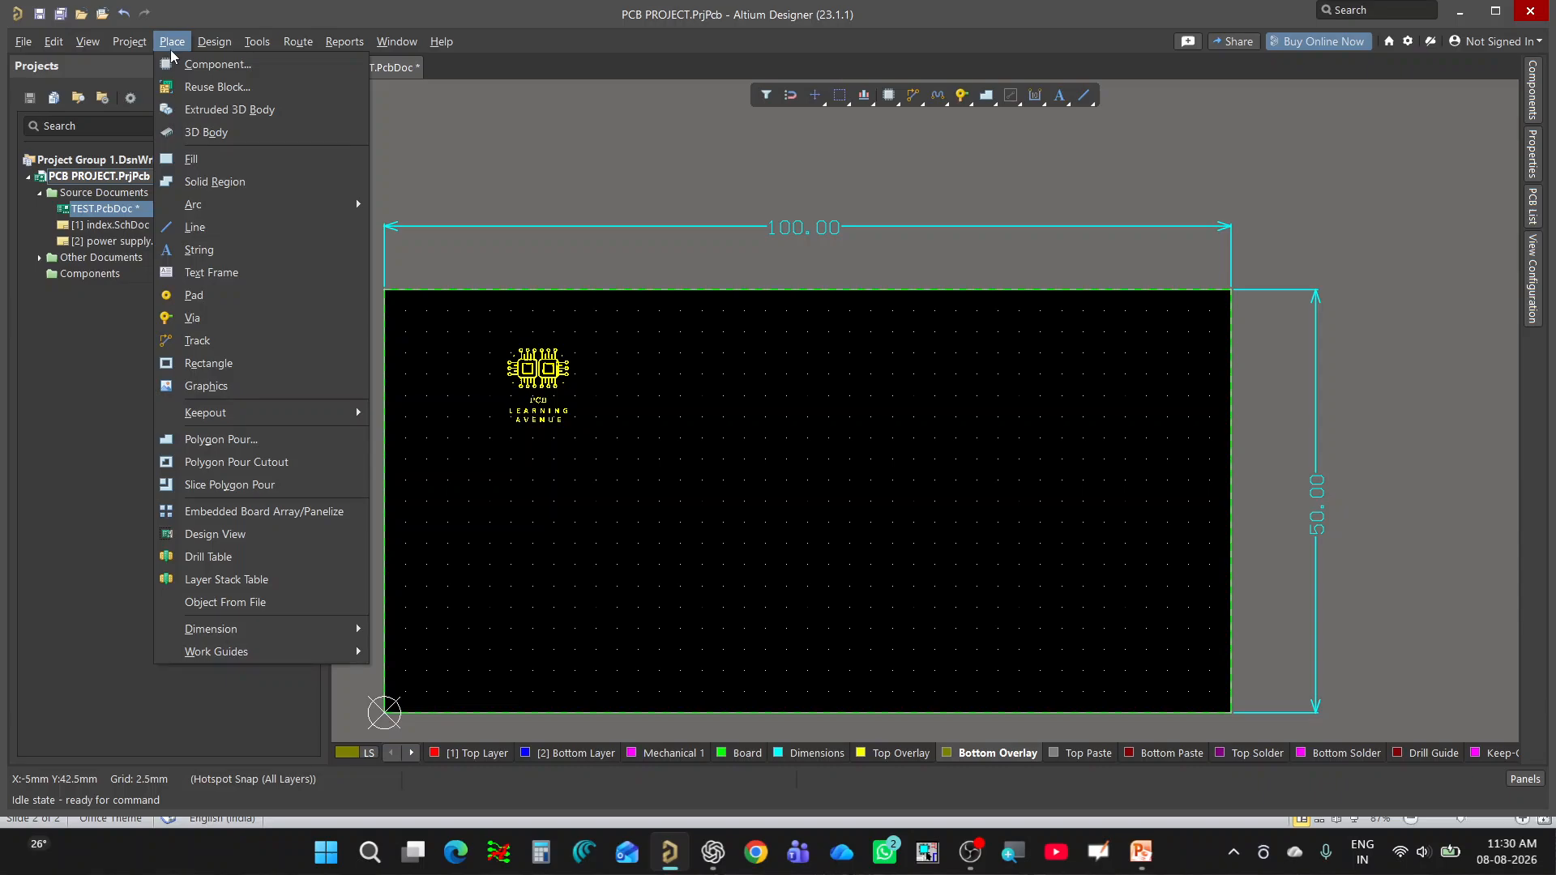
click(240, 387)
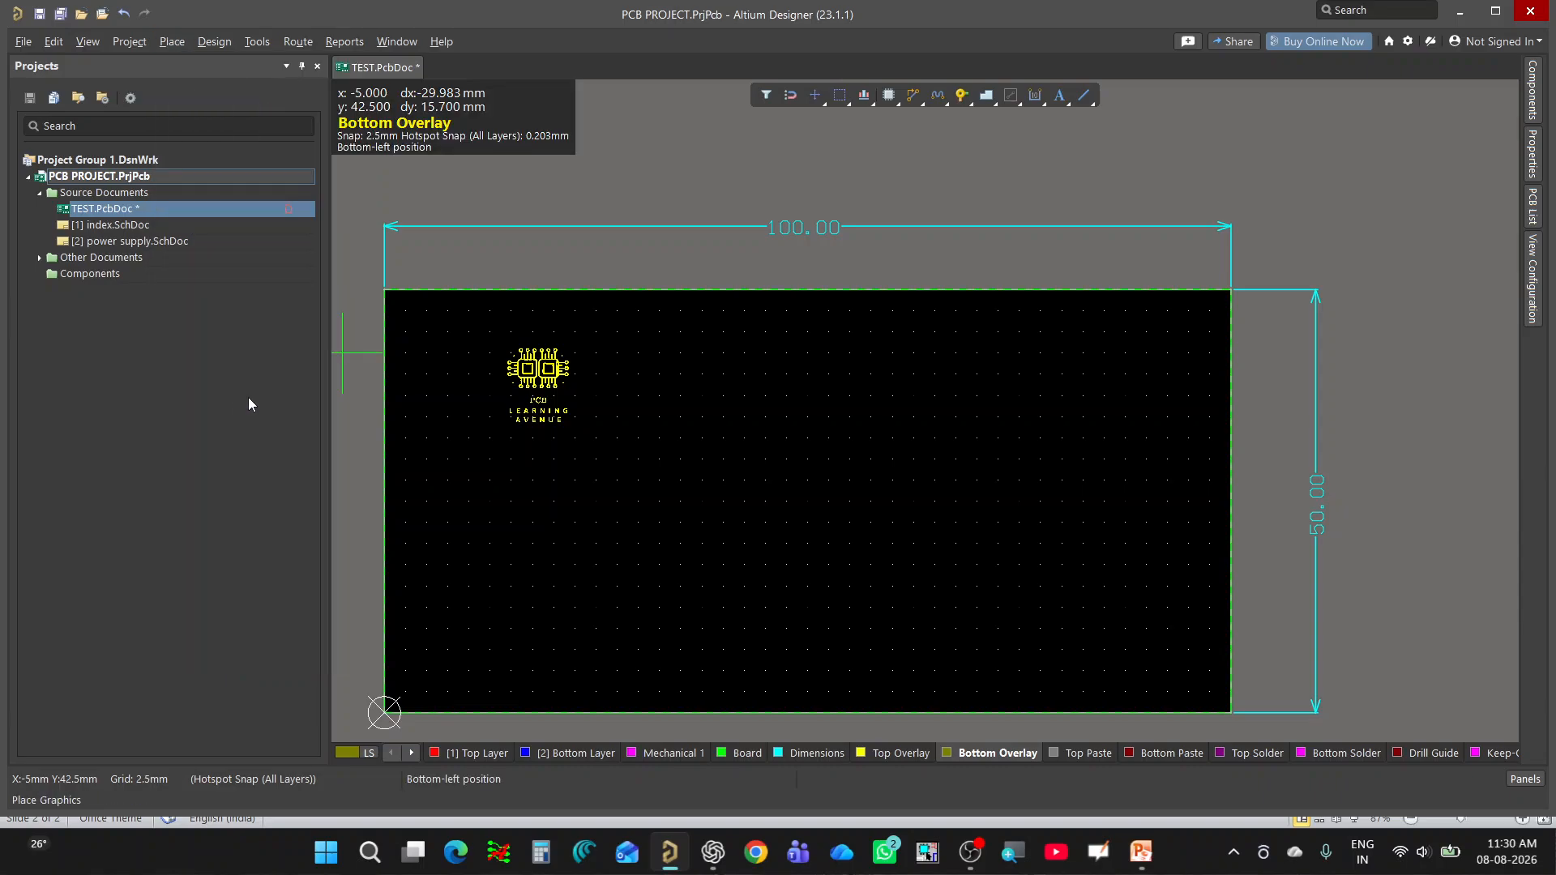
click(659, 352)
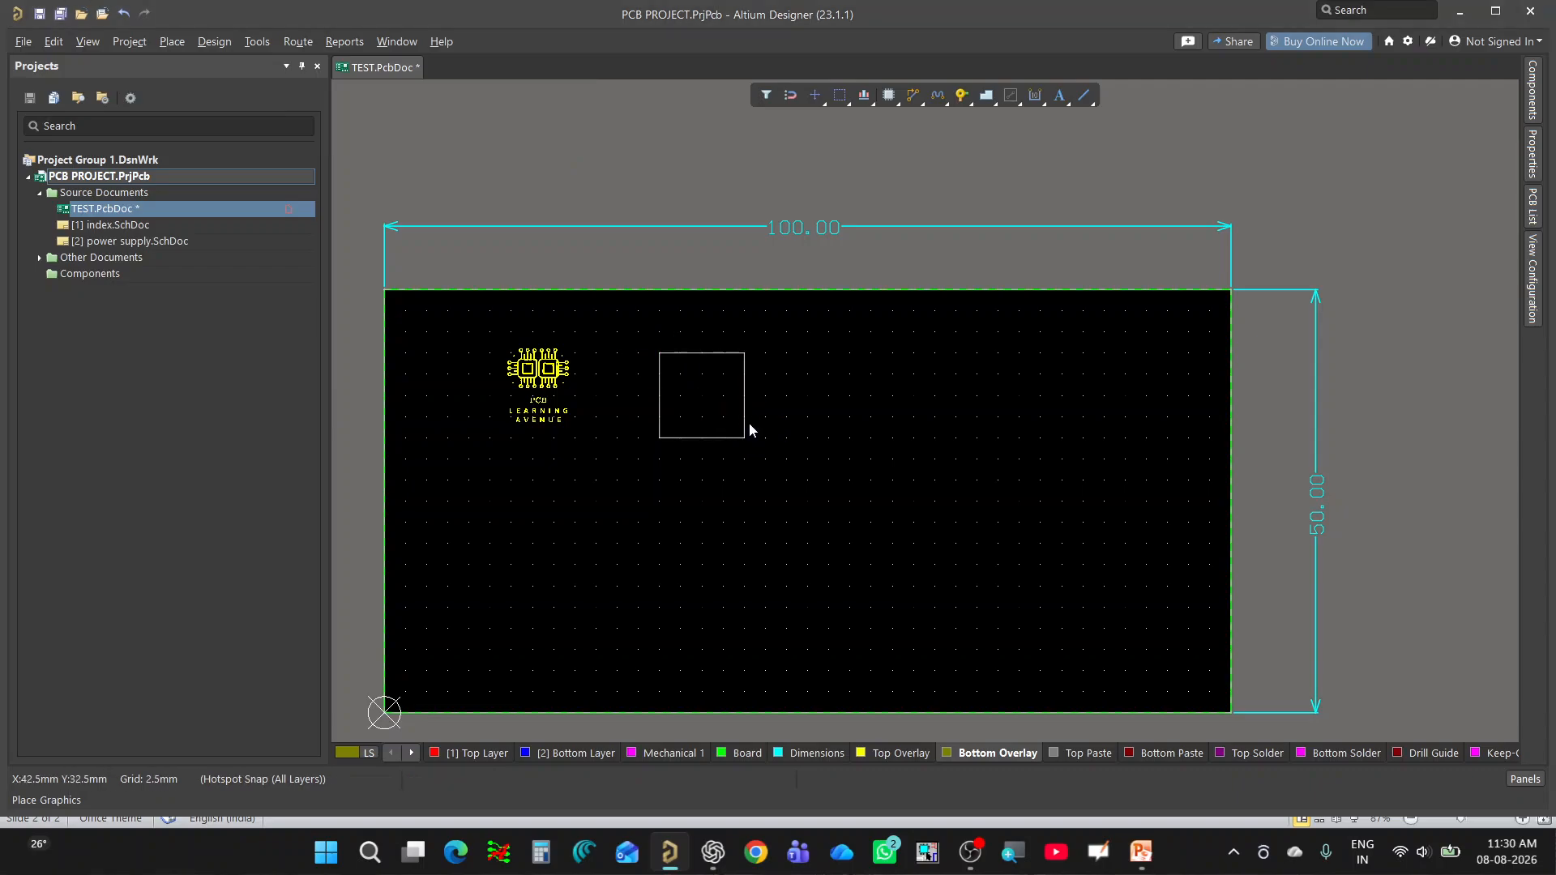
click(749, 427)
Import the Learning Avenue image into the frame with Inverted Levels, Union composing and 1200 DPI quality.
click(687, 357)
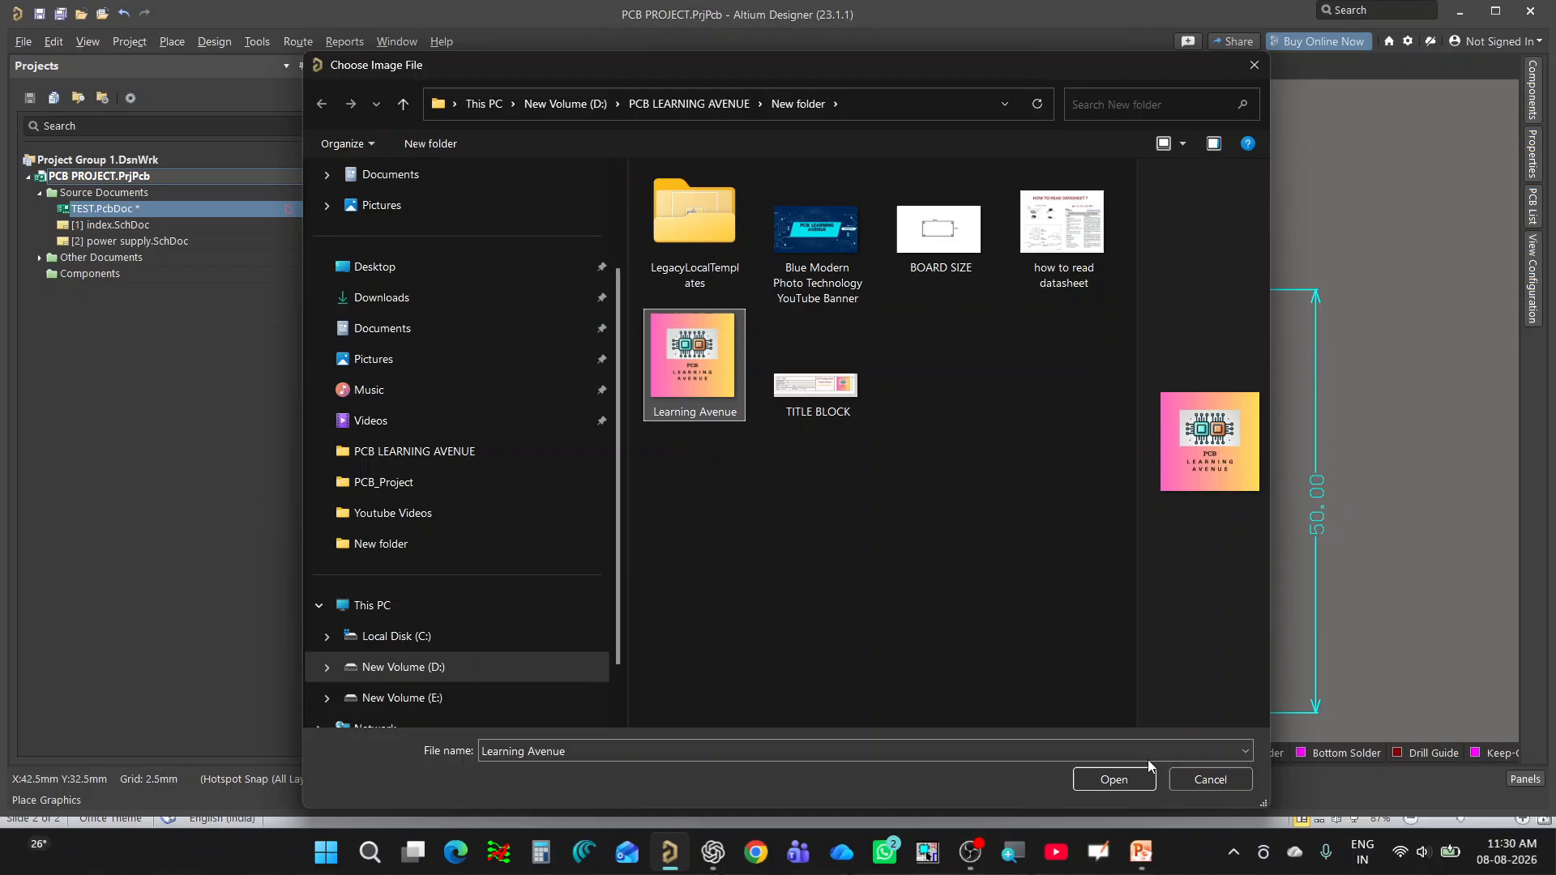
click(1108, 783)
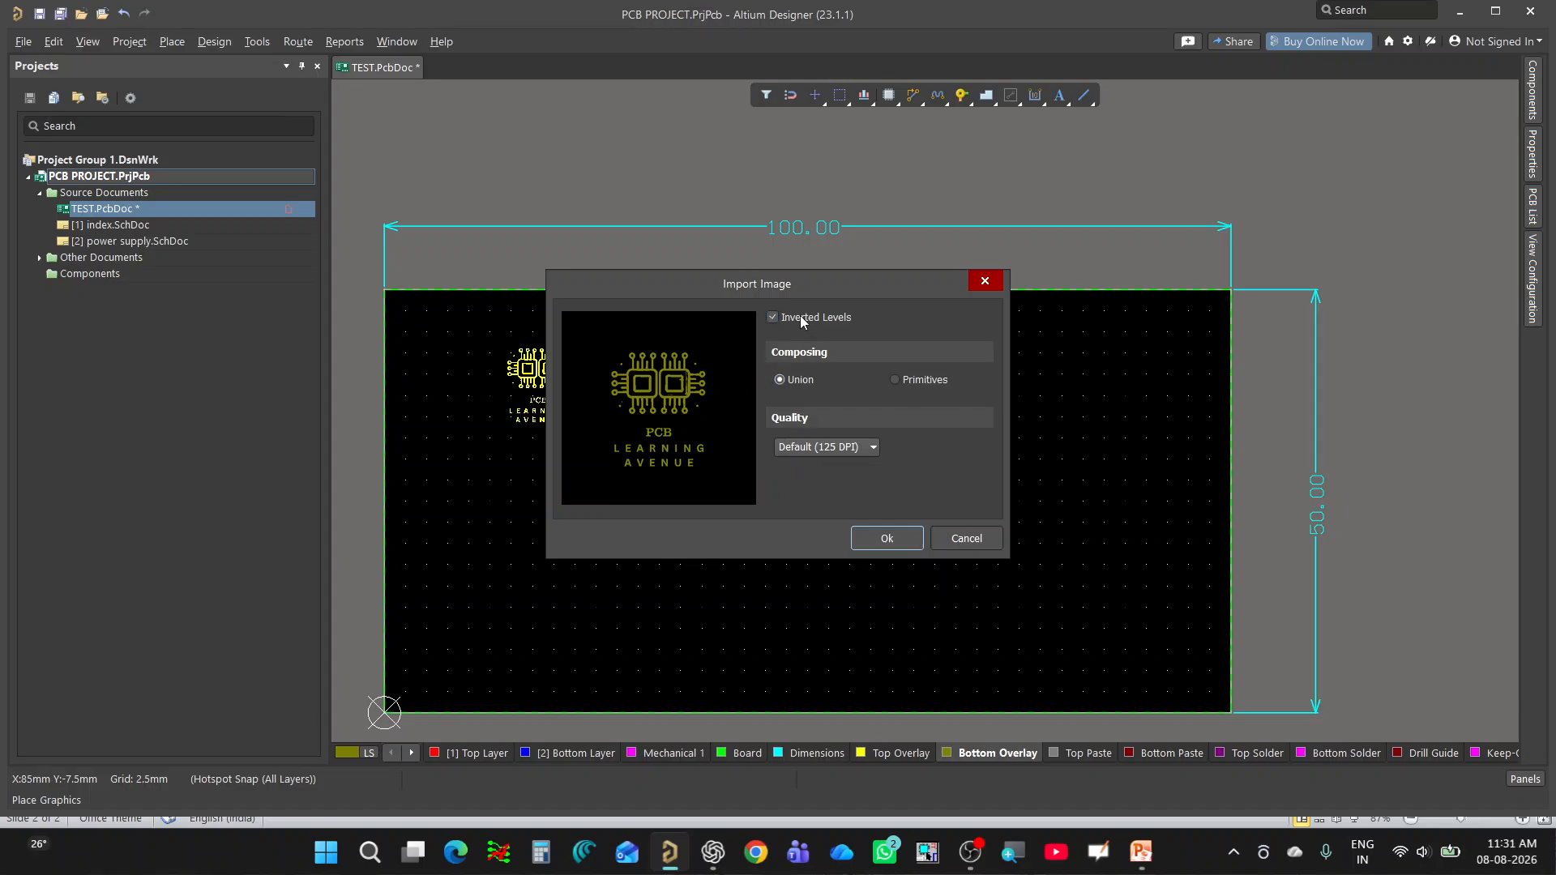
click(832, 449)
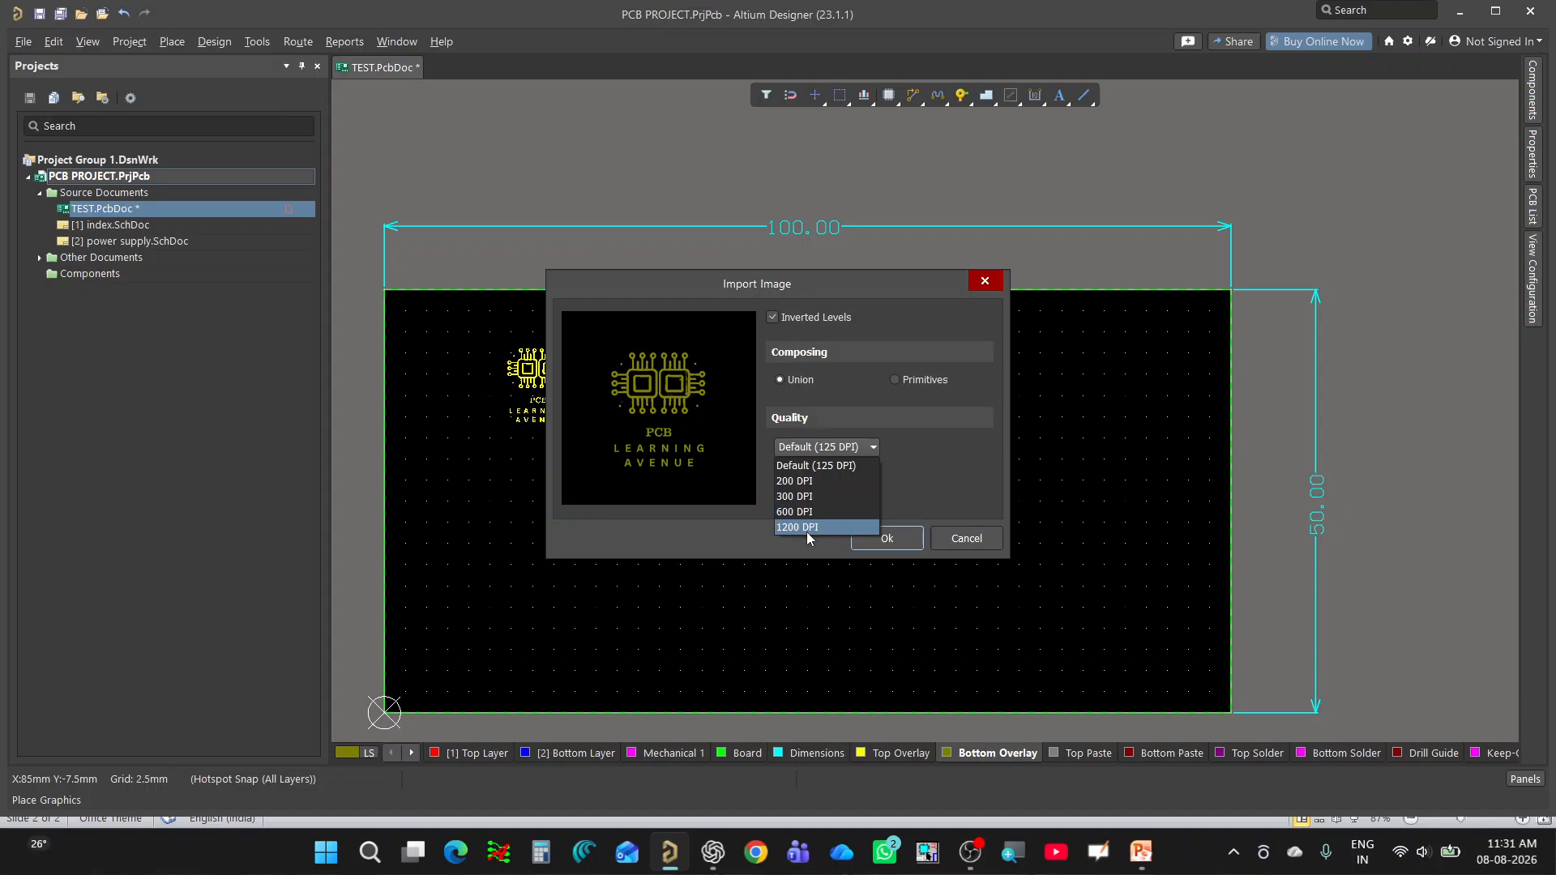
click(805, 531)
click(889, 538)
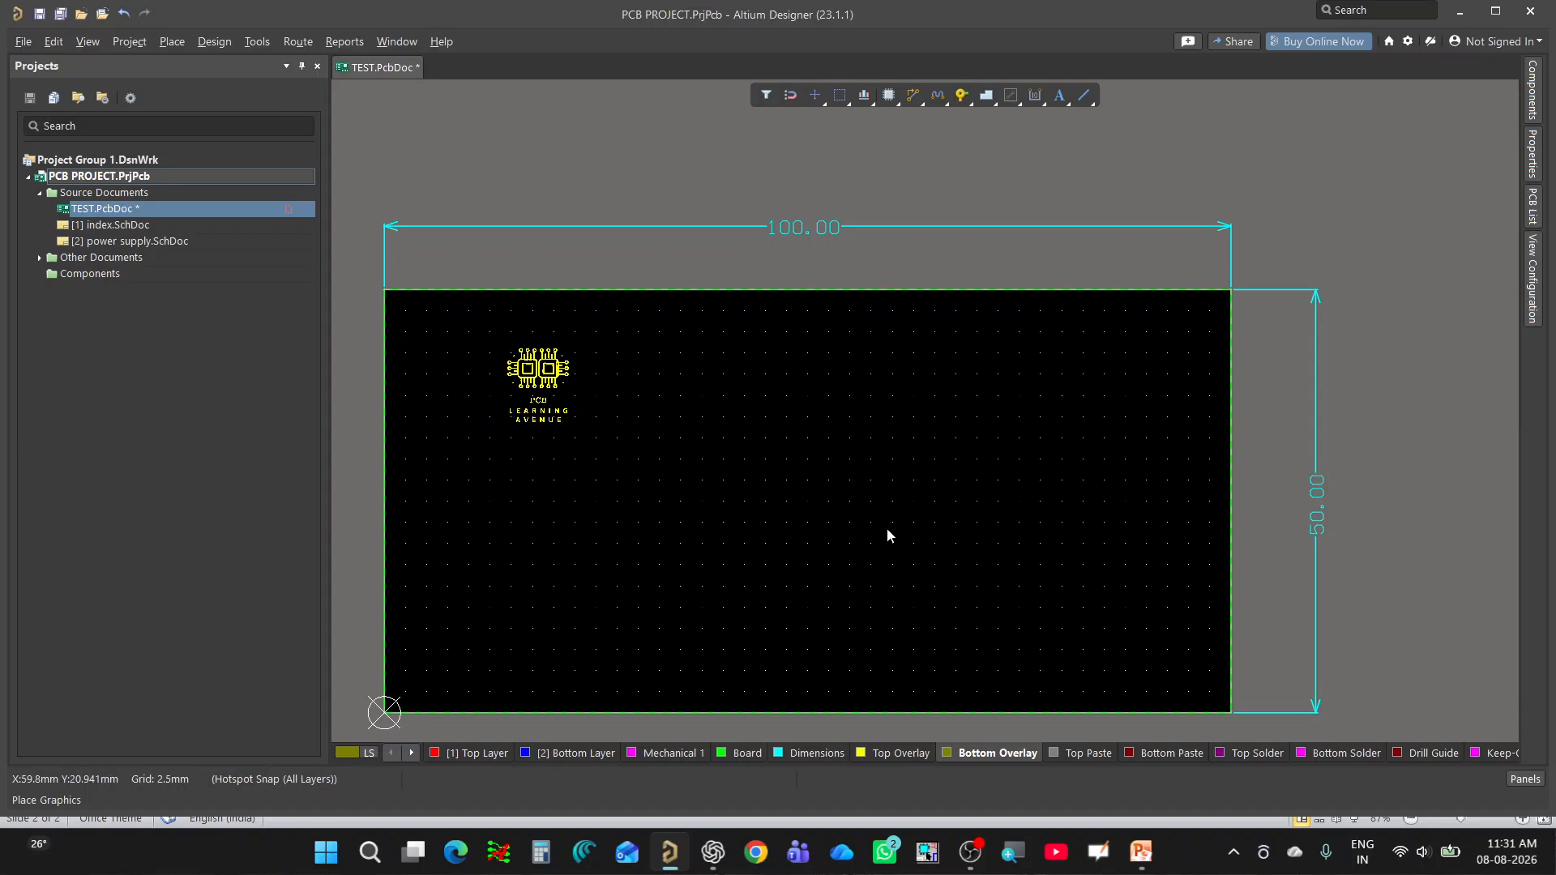
Check the new Bottom Overlay logo up close, then show the board in 3D flipped to its bottom side.
ctrl+scroll(704, 398, up, 2)
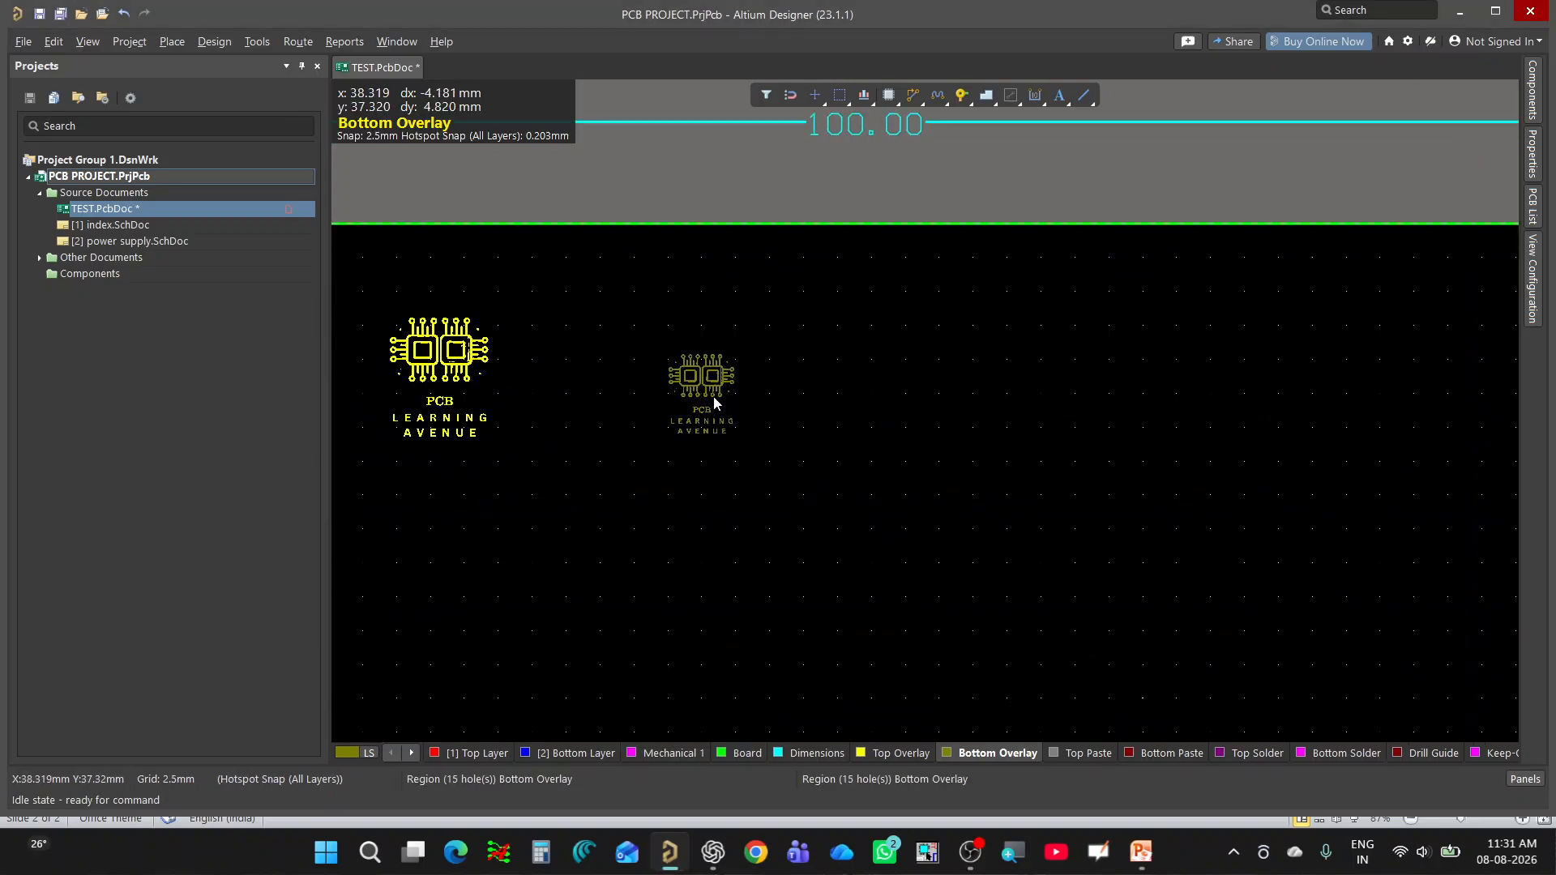
ctrl+scroll(716, 397, up, 3)
ctrl+scroll(600, 382, down, 1)
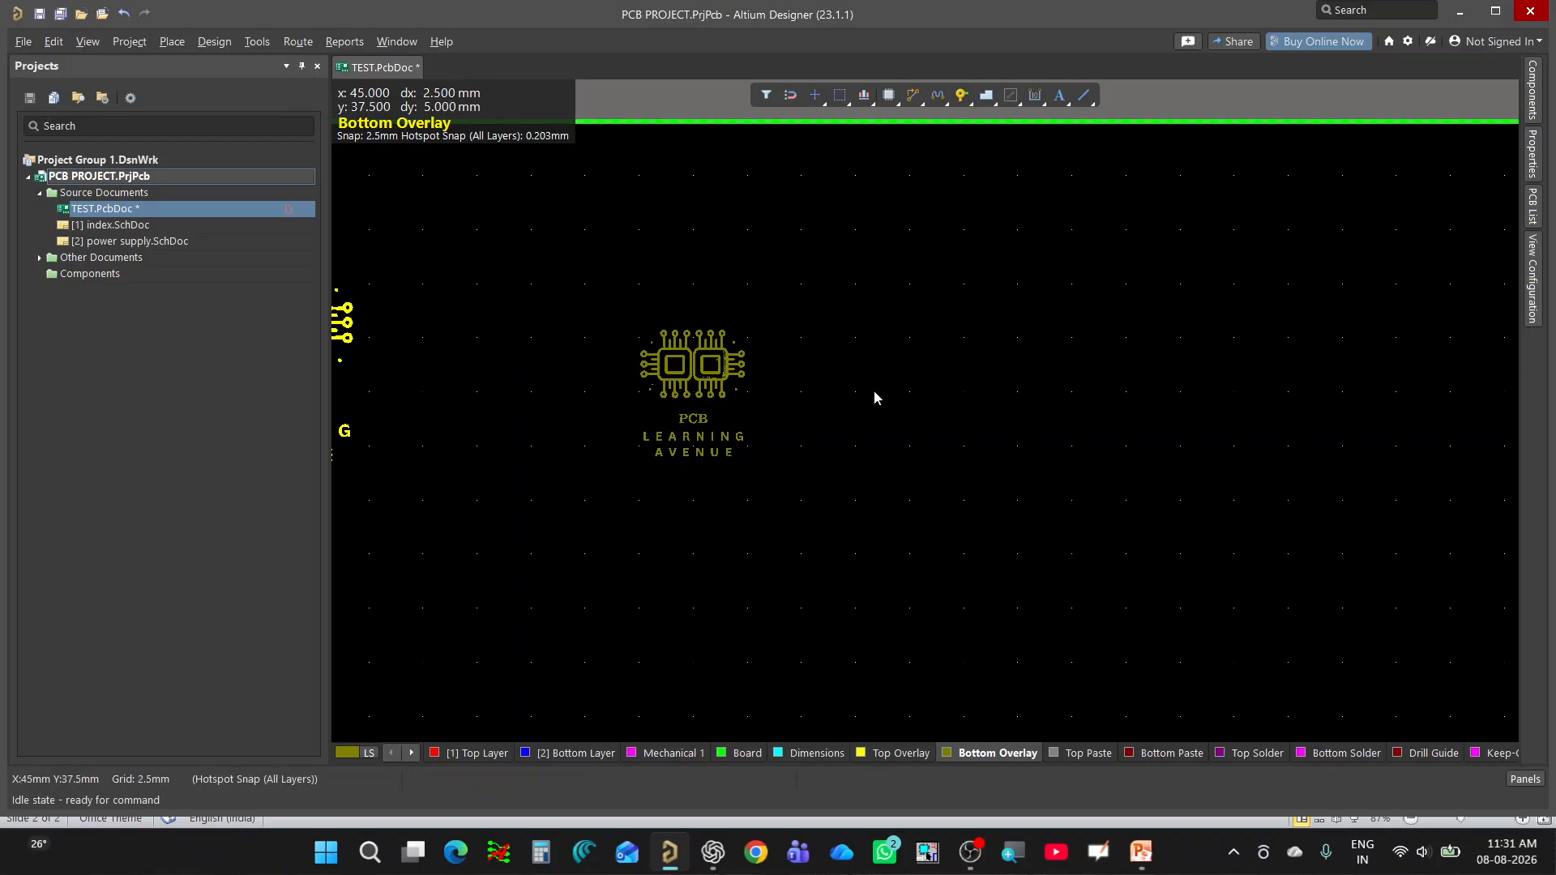
ctrl+scroll(874, 398, down, 3)
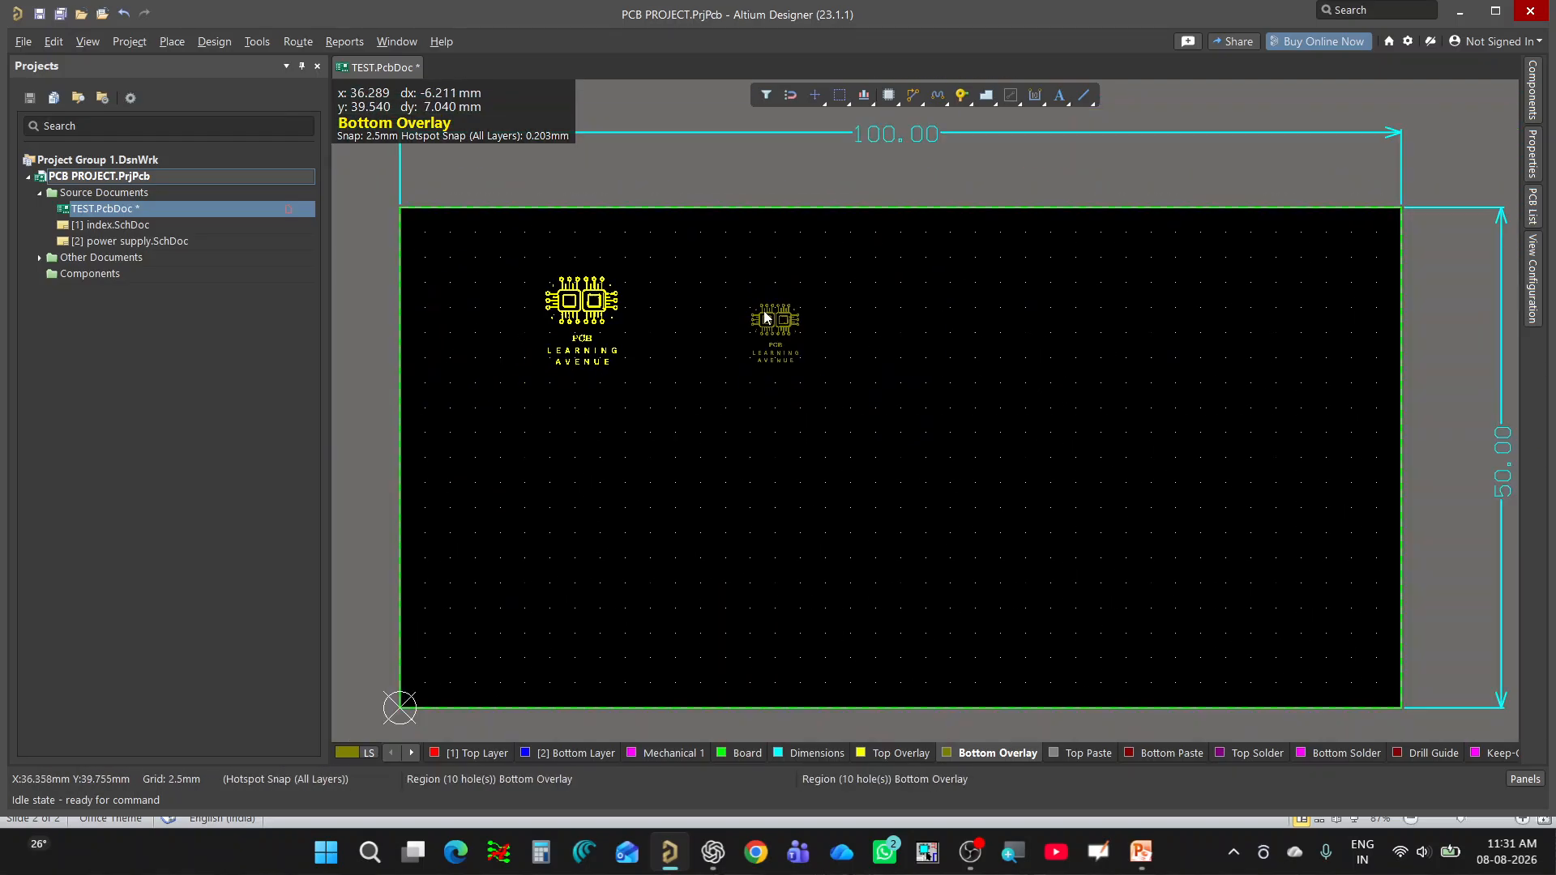
ctrl+scroll(747, 455, down, 1)
key(3)
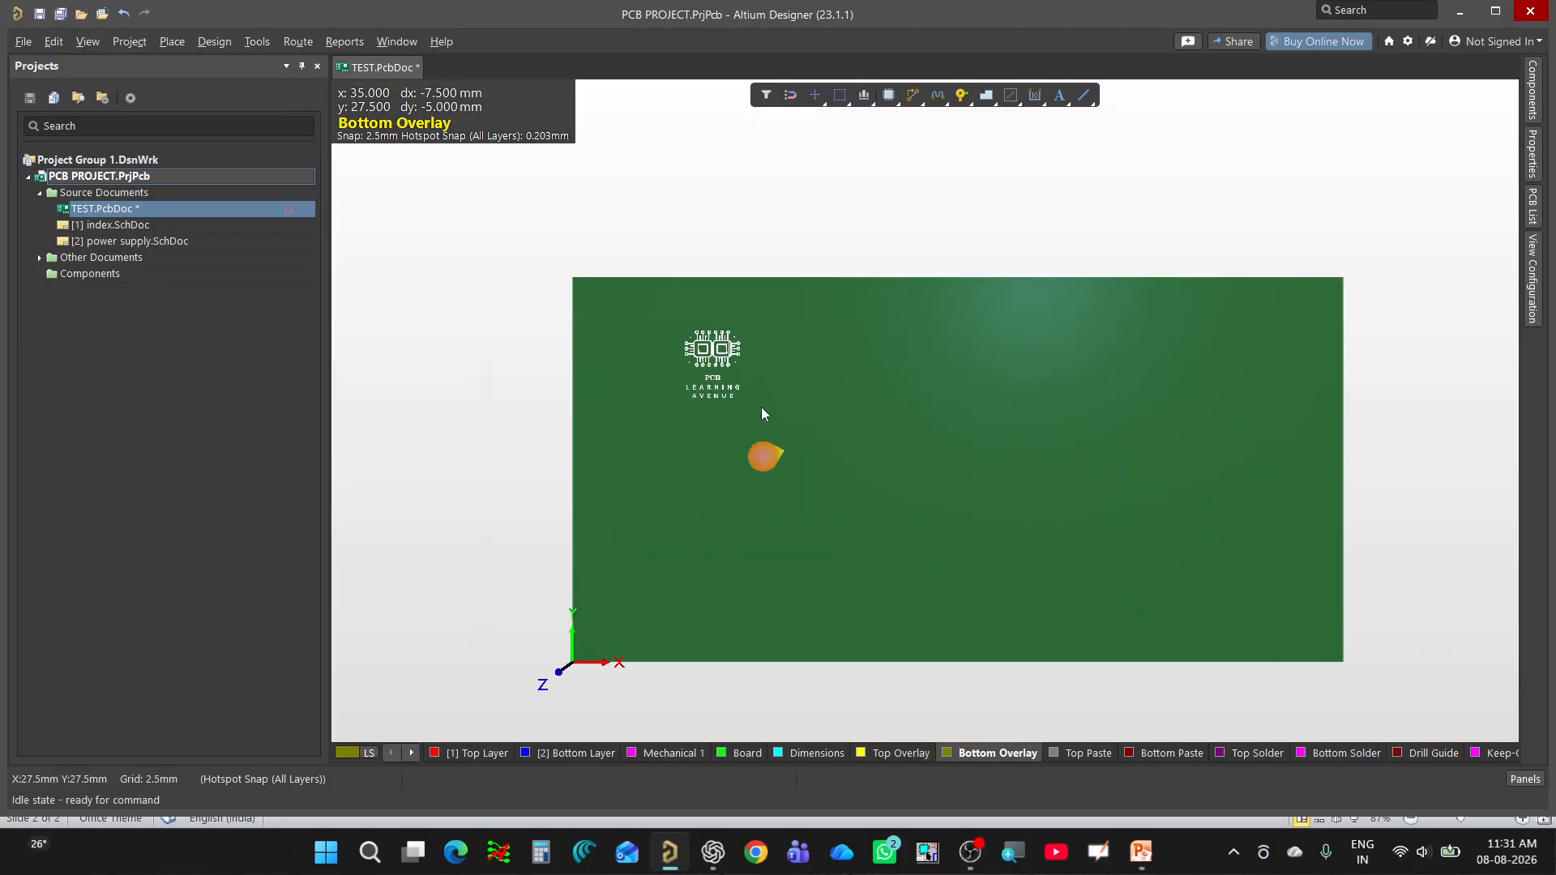
key(v)
key(b)
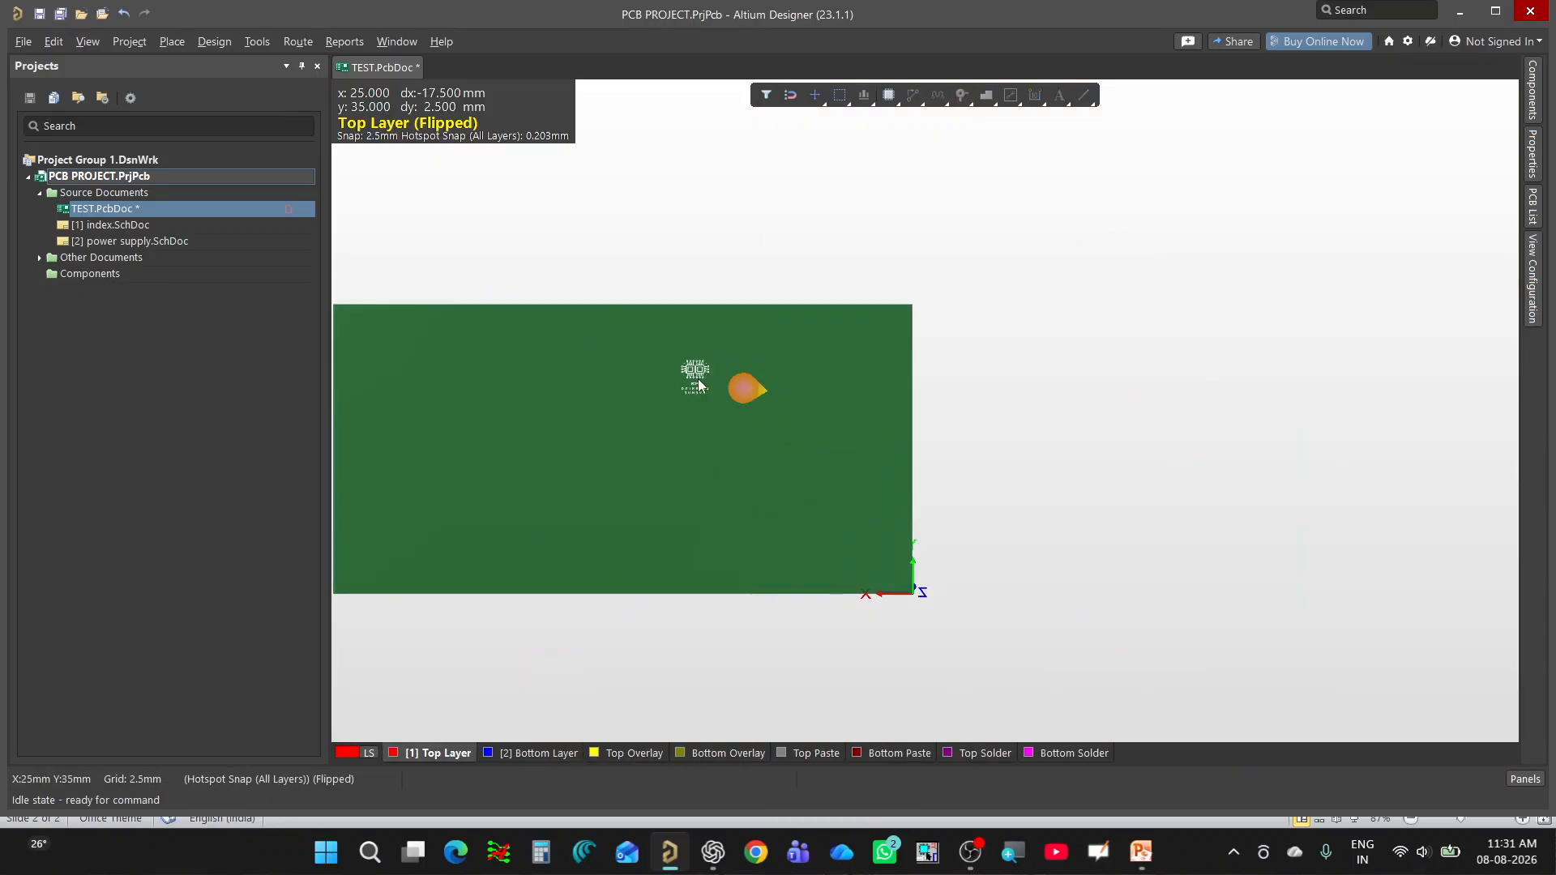
Examine the orientation and lettering of the logo's silkscreen on the bottom side of the 3D board.
ctrl+scroll(698, 378, up, 4)
ctrl+scroll(646, 373, up, 3)
ctrl+scroll(888, 459, down, 3)
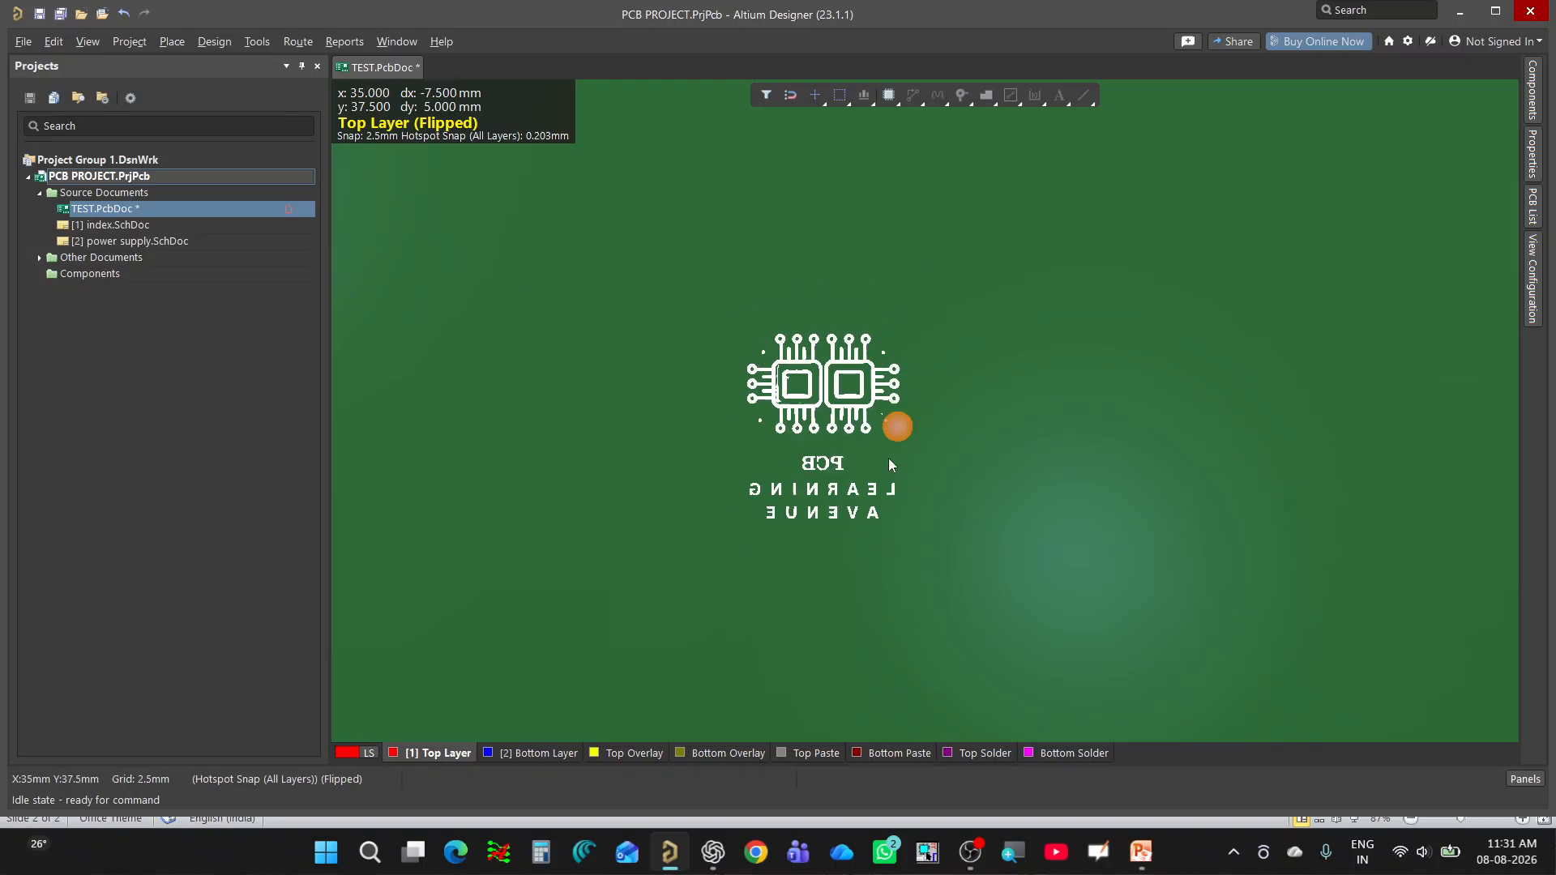
ctrl+scroll(836, 445, up, 3)
ctrl+scroll(893, 425, down, 2)
ctrl+scroll(916, 427, up, 2)
ctrl+scroll(876, 429, down, 3)
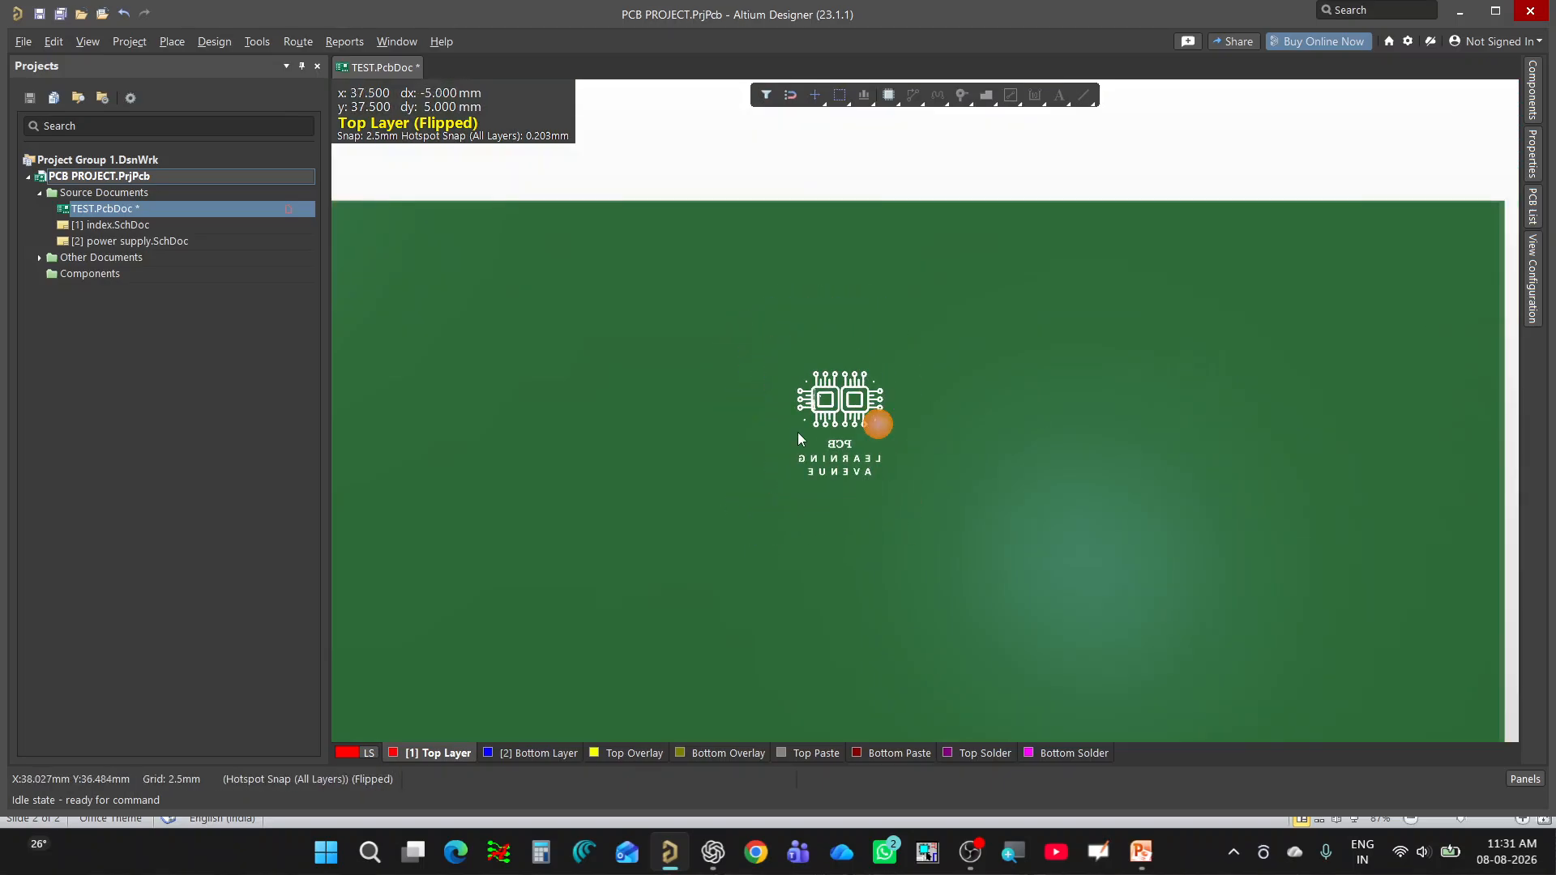
ctrl+scroll(851, 417, up, 3)
ctrl+scroll(887, 441, down, 2)
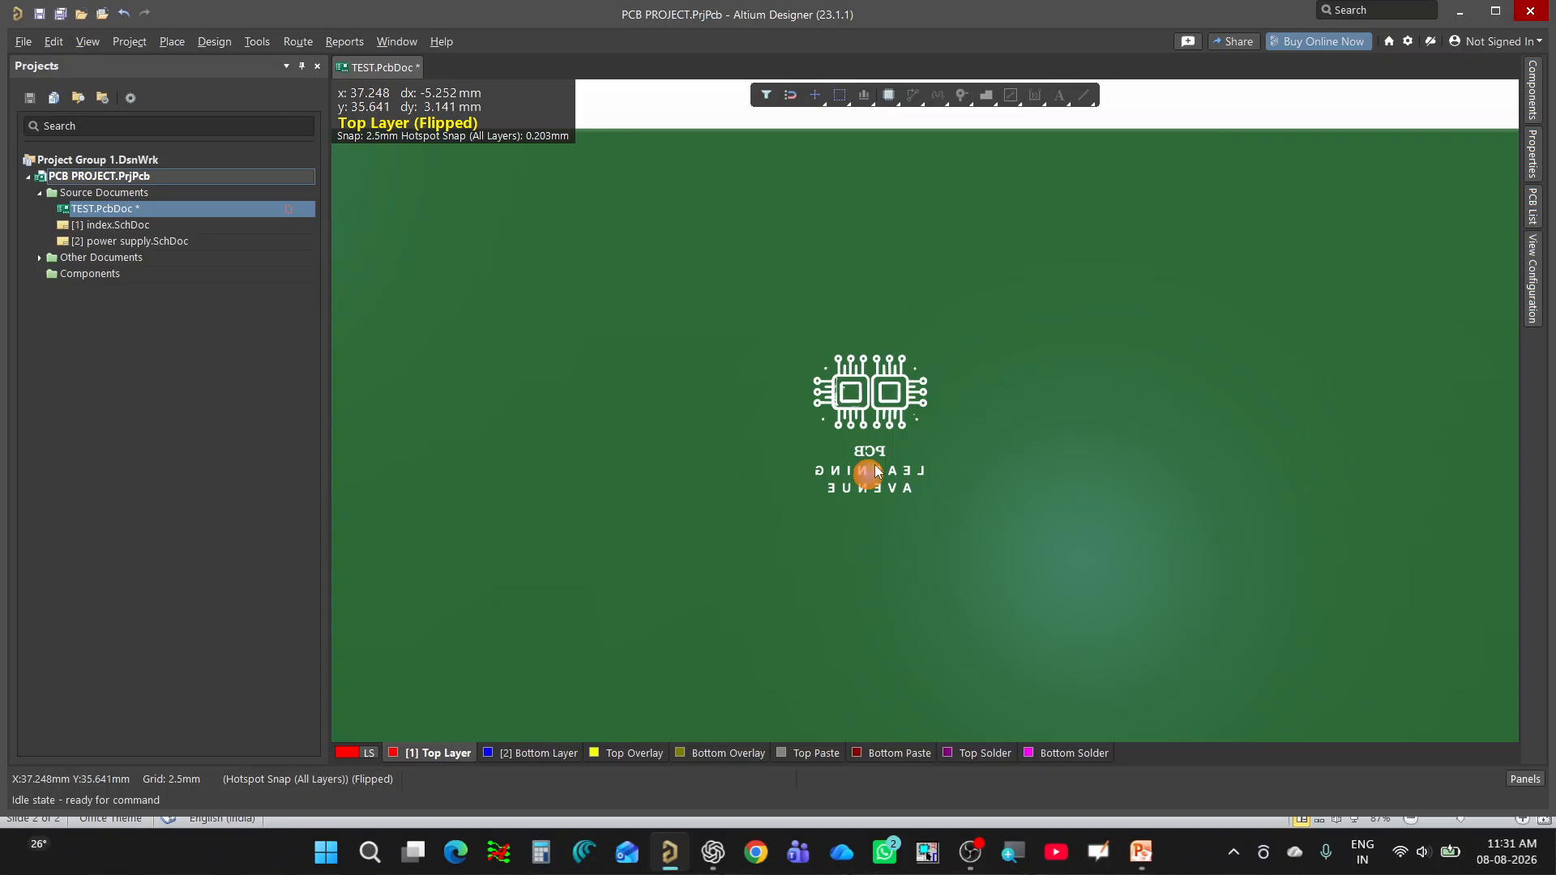
ctrl+scroll(873, 464, down, 3)
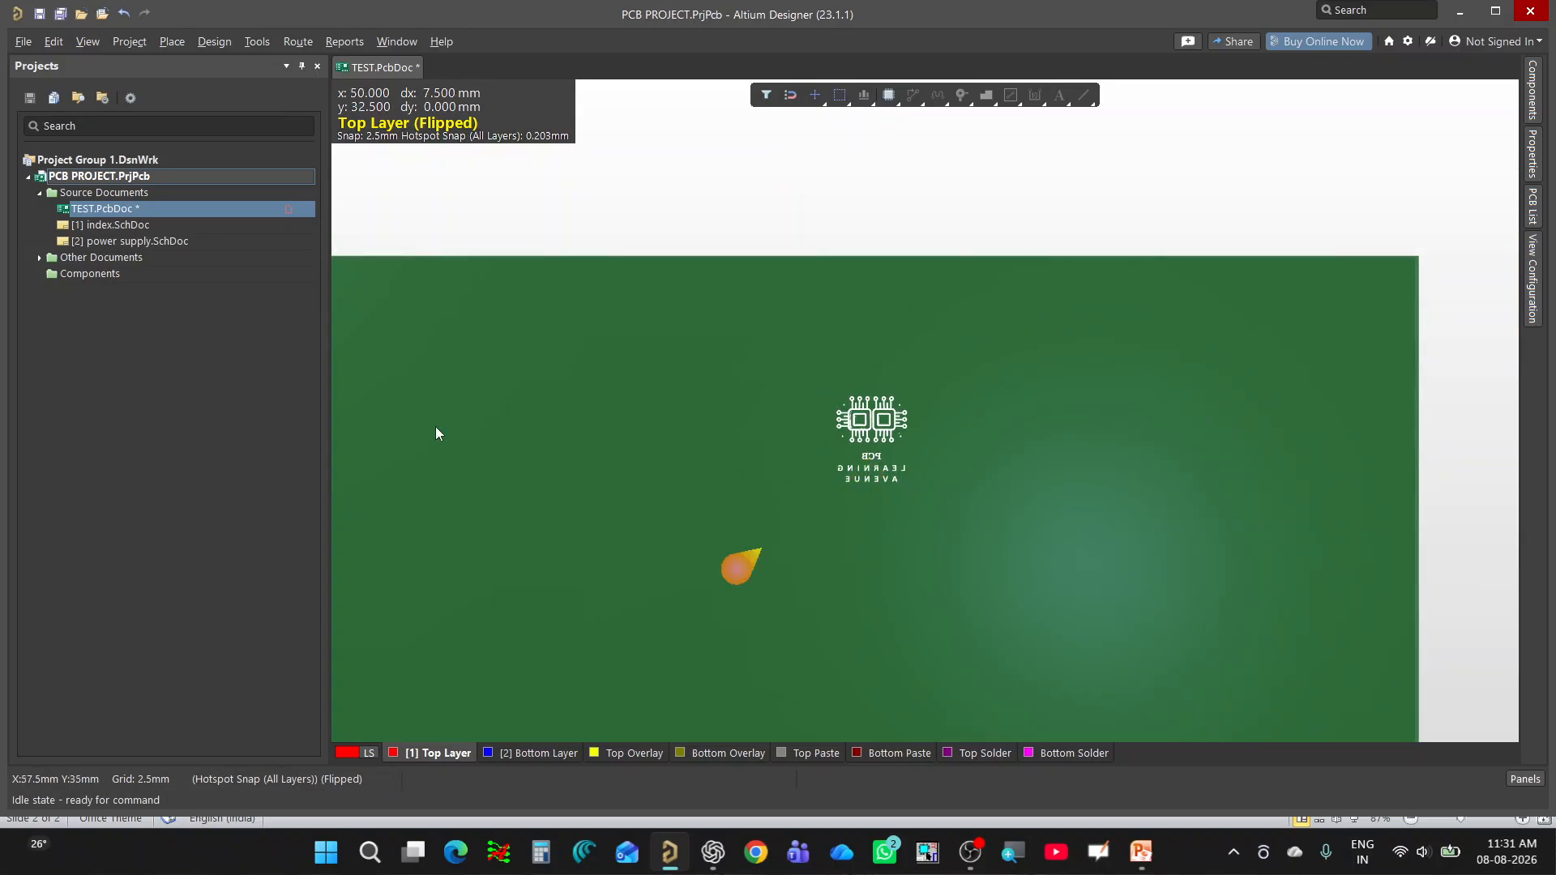
Flip the 3D board back over to show the logo on its top side.
click(88, 41)
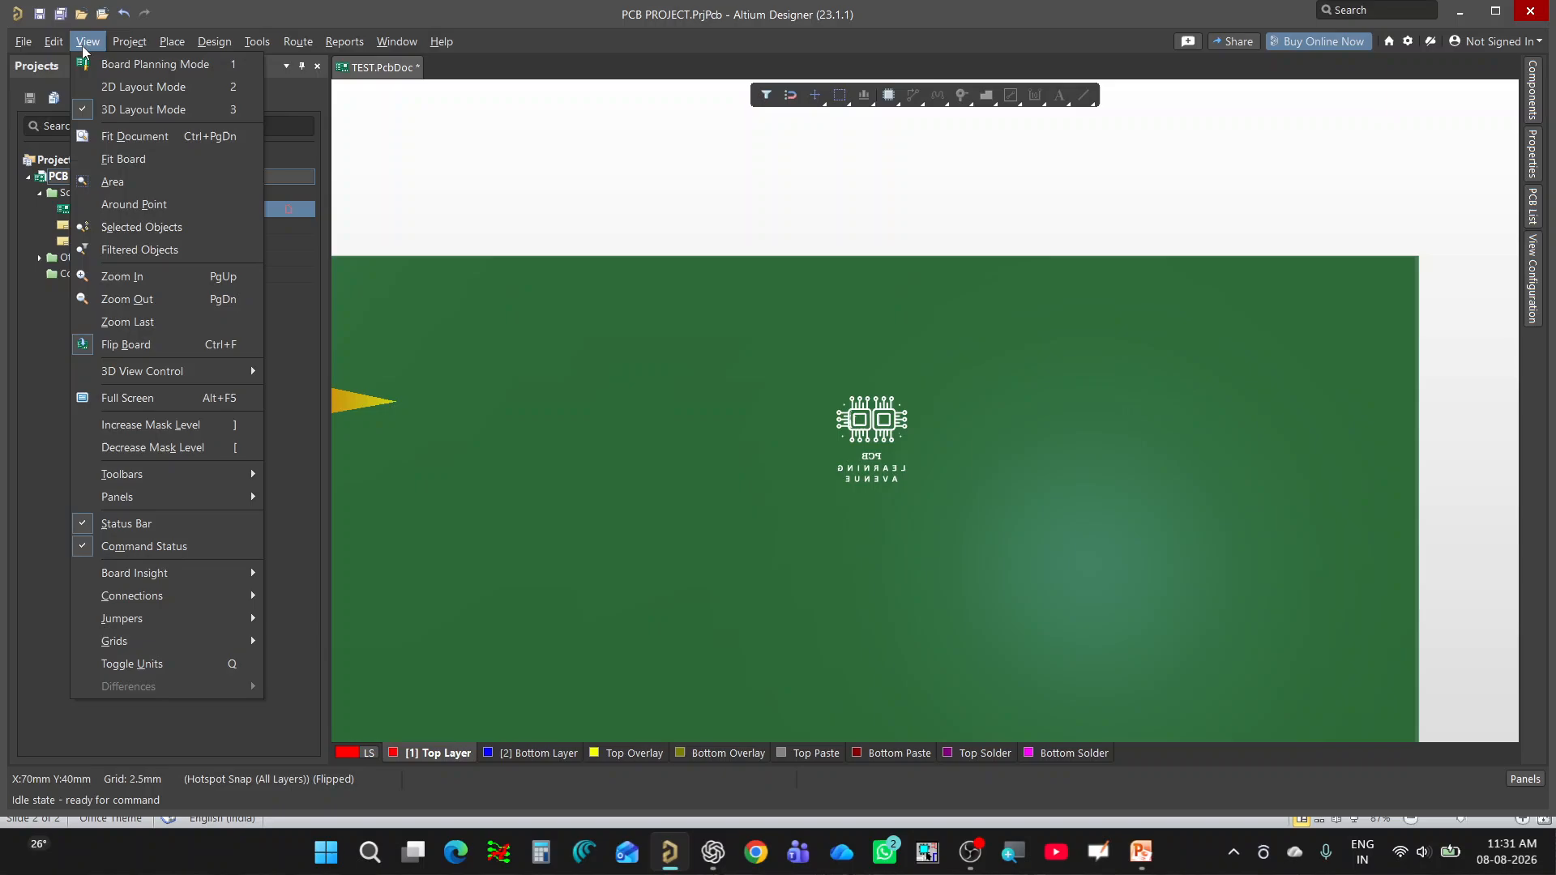
click(148, 161)
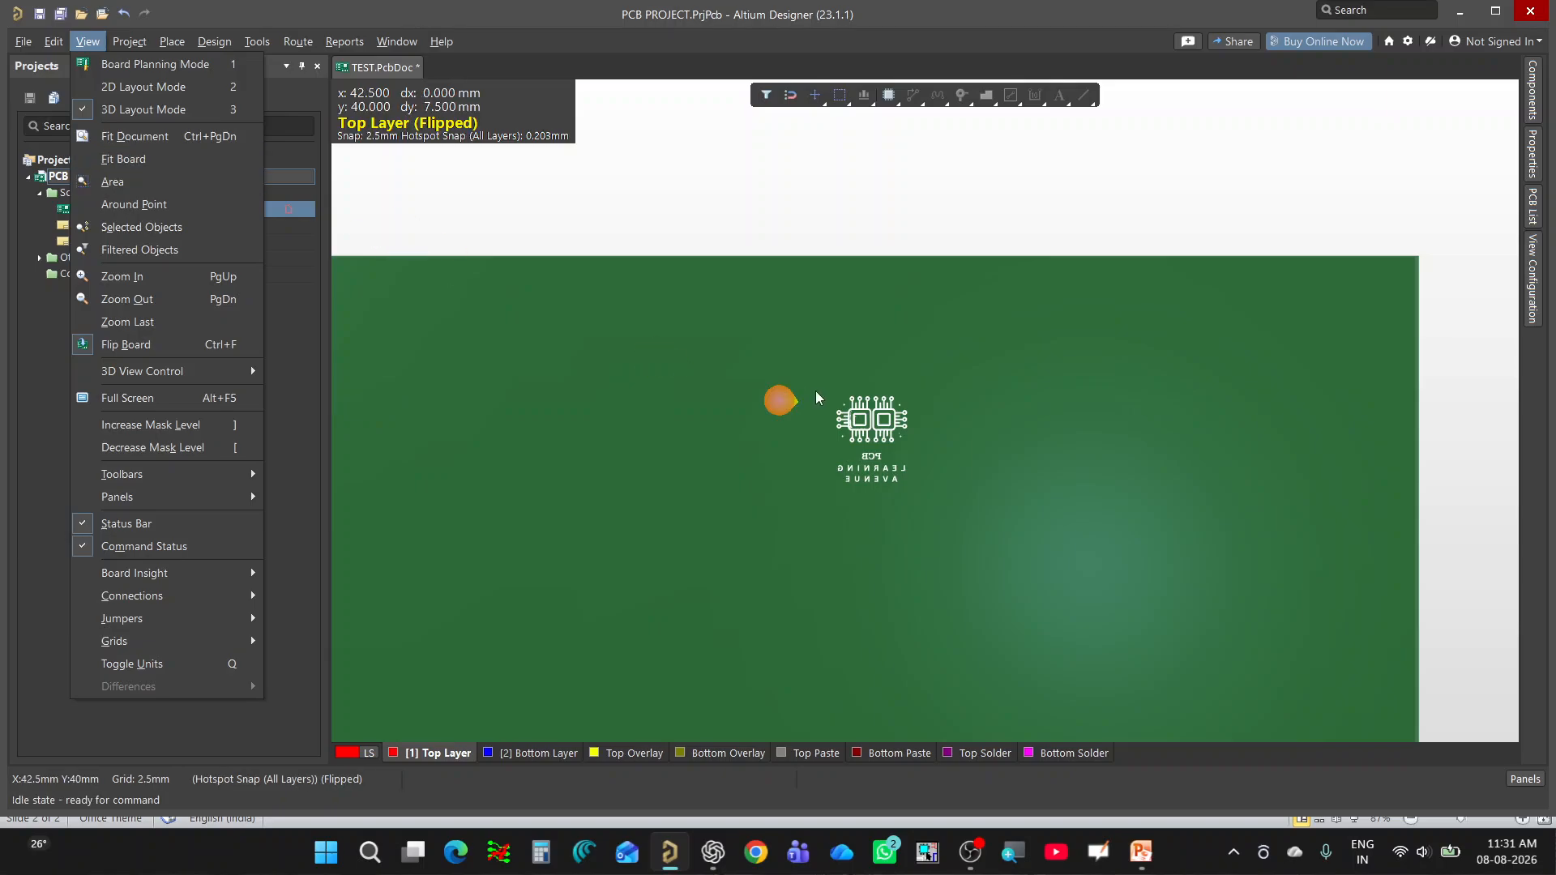
key(ctrl+f)
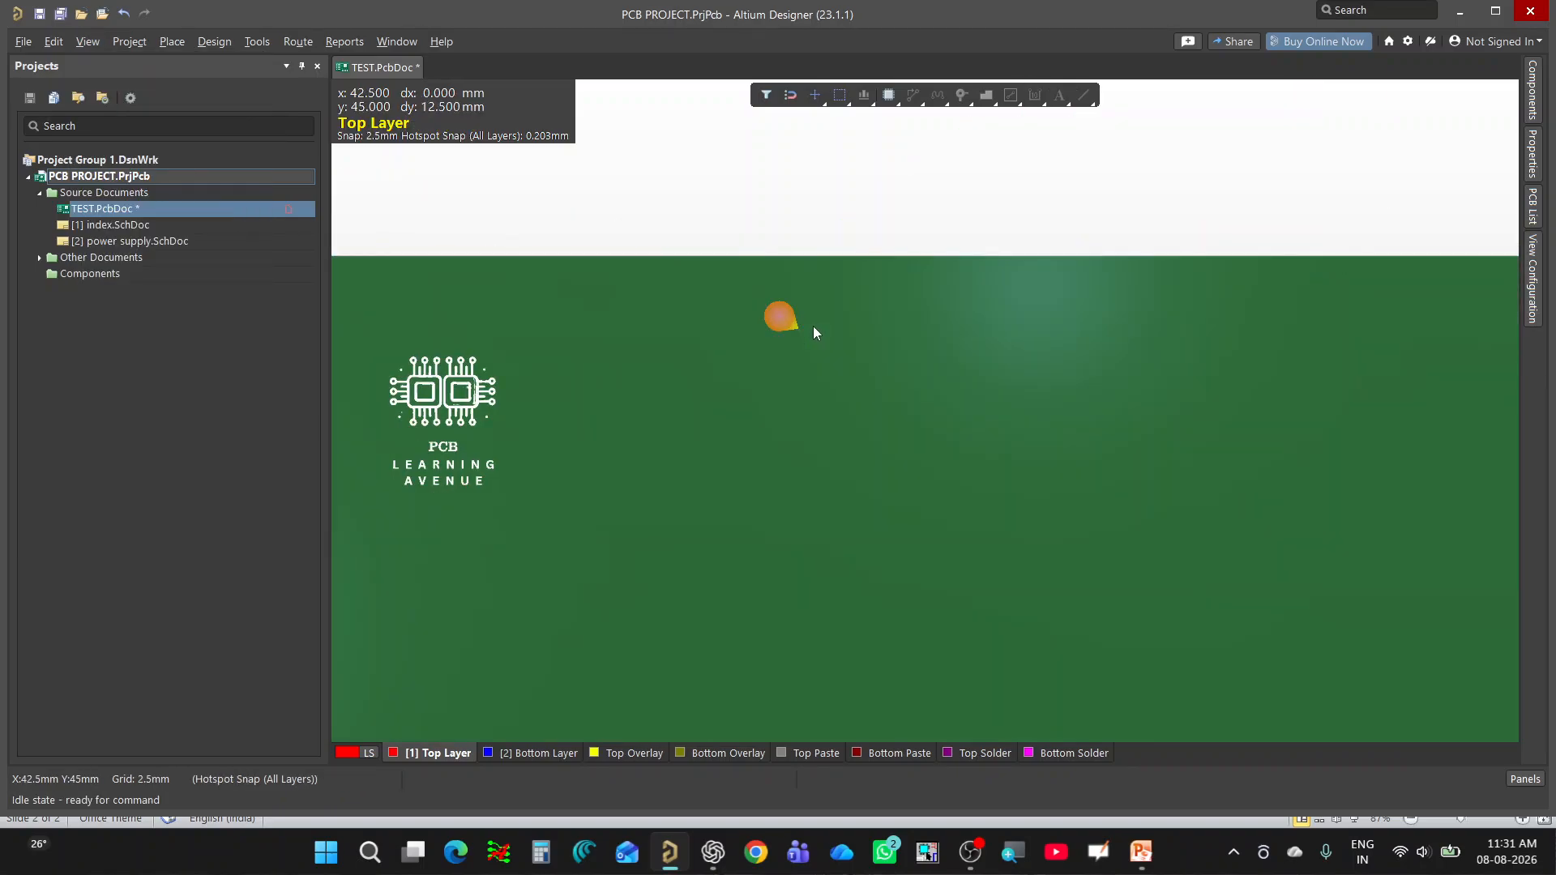
ctrl+scroll(814, 327, down, 1)
ctrl+scroll(691, 365, up, 2)
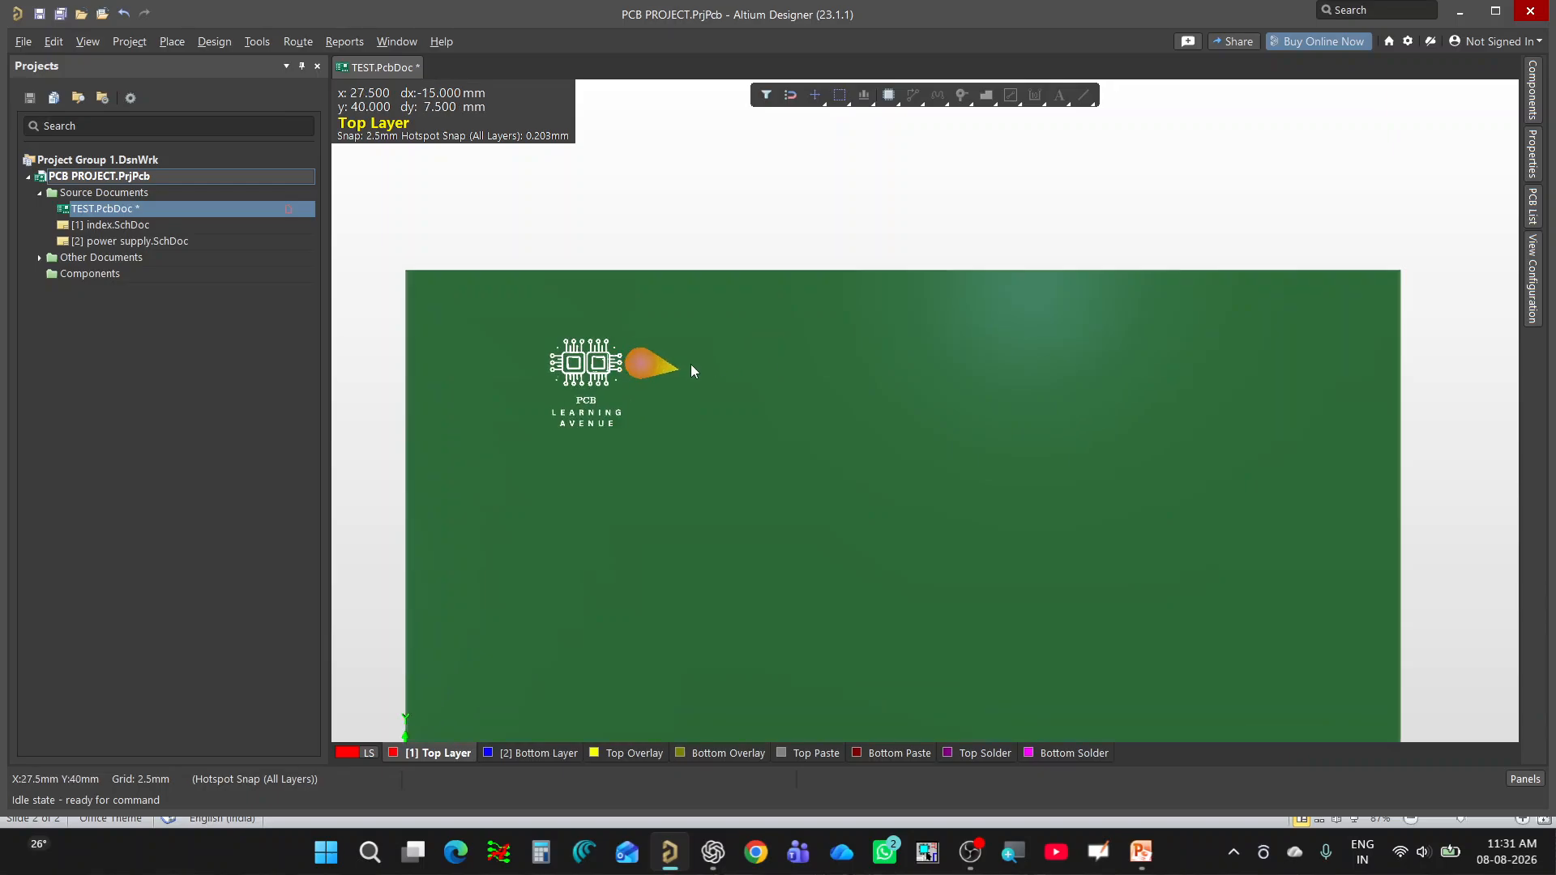
Return to the 2D layout and move the whole Bottom Overlay logo to the left of the Top Overlay logo.
key(2)
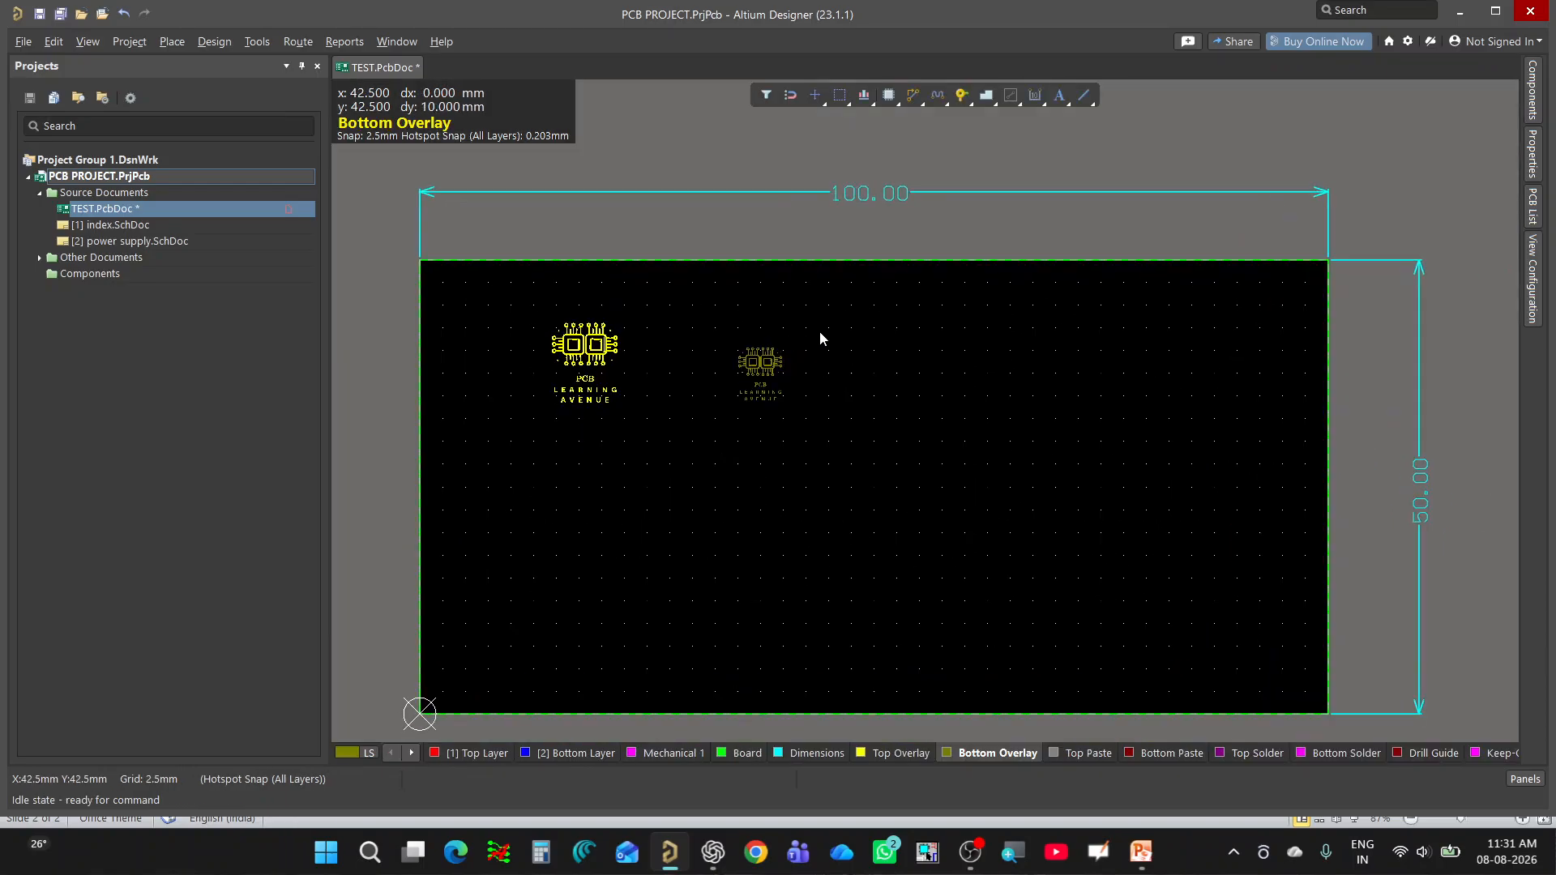
drag(821, 329, 657, 485)
drag(762, 366, 488, 328)
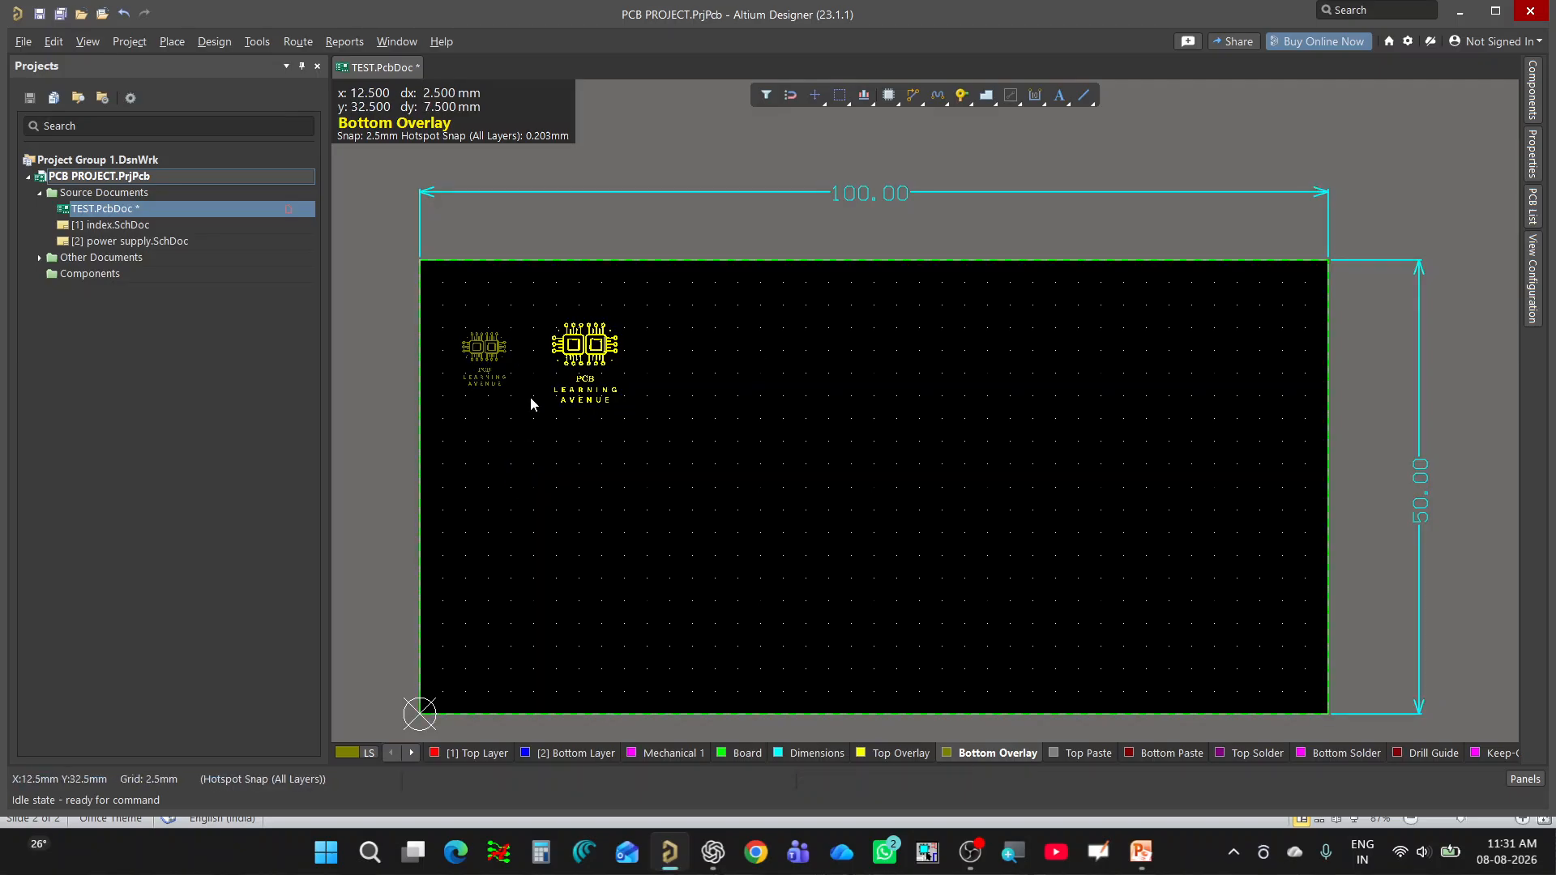
View the board in 3D from the top and bottom sides to compare how the two logos read.
key(3)
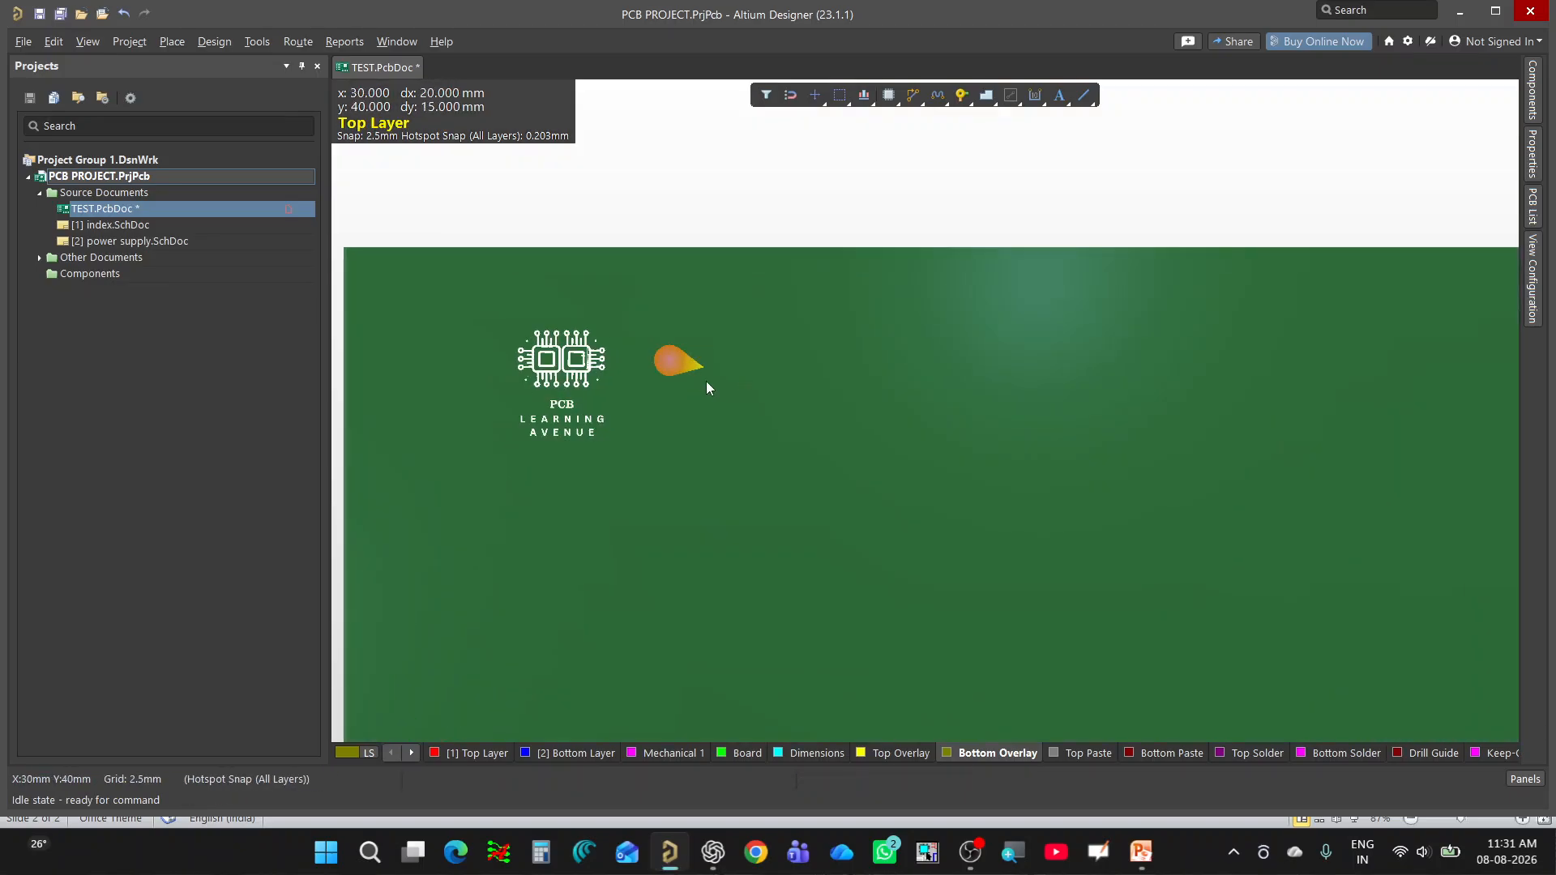
key(v)
key(b)
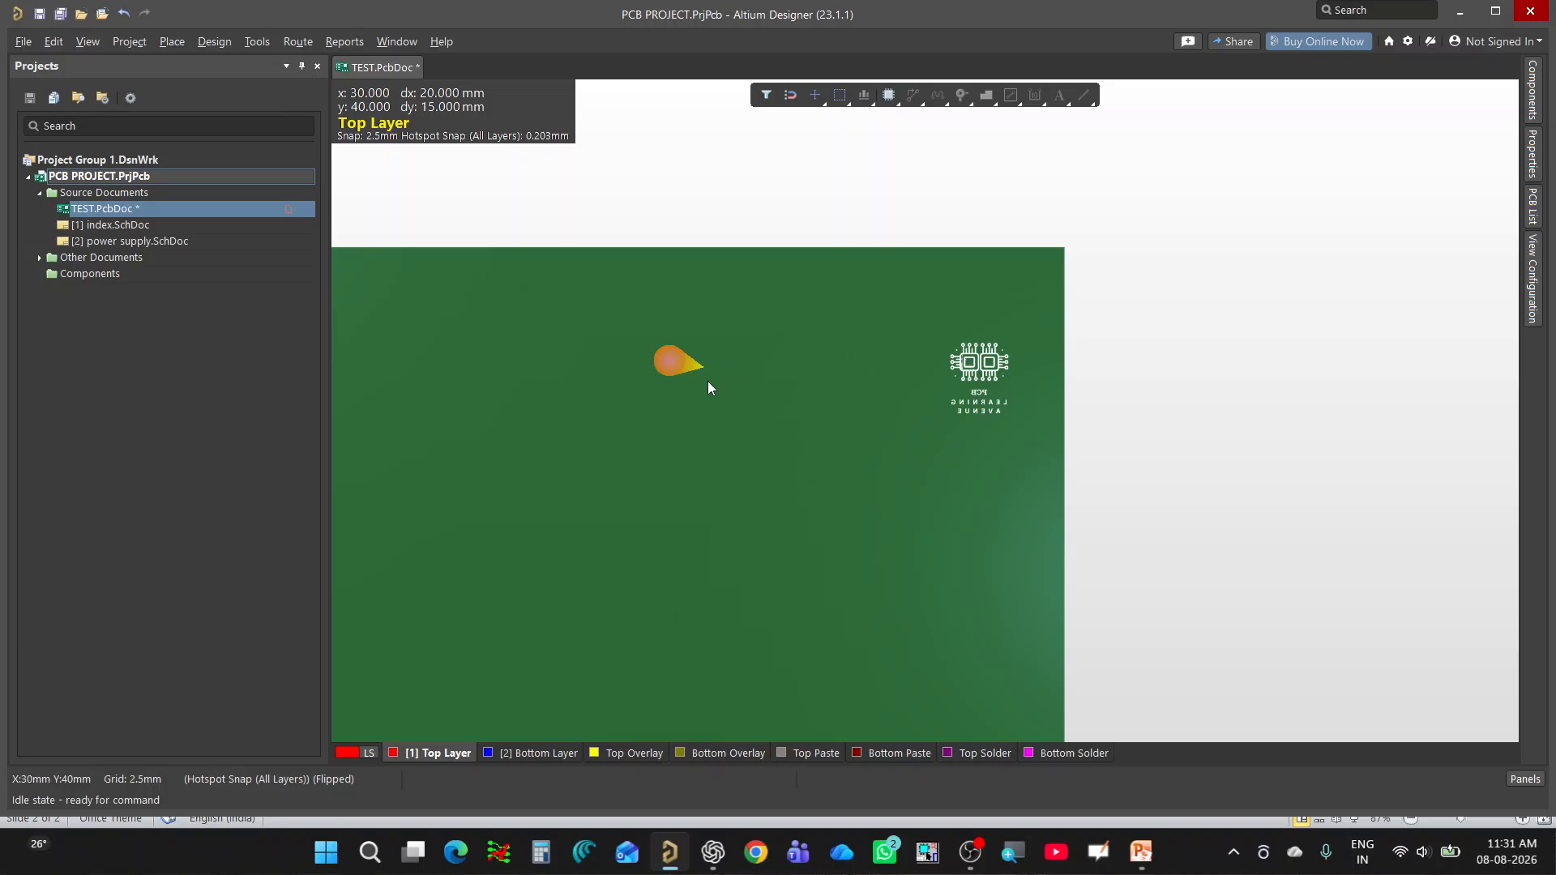
key(v)
key(b)
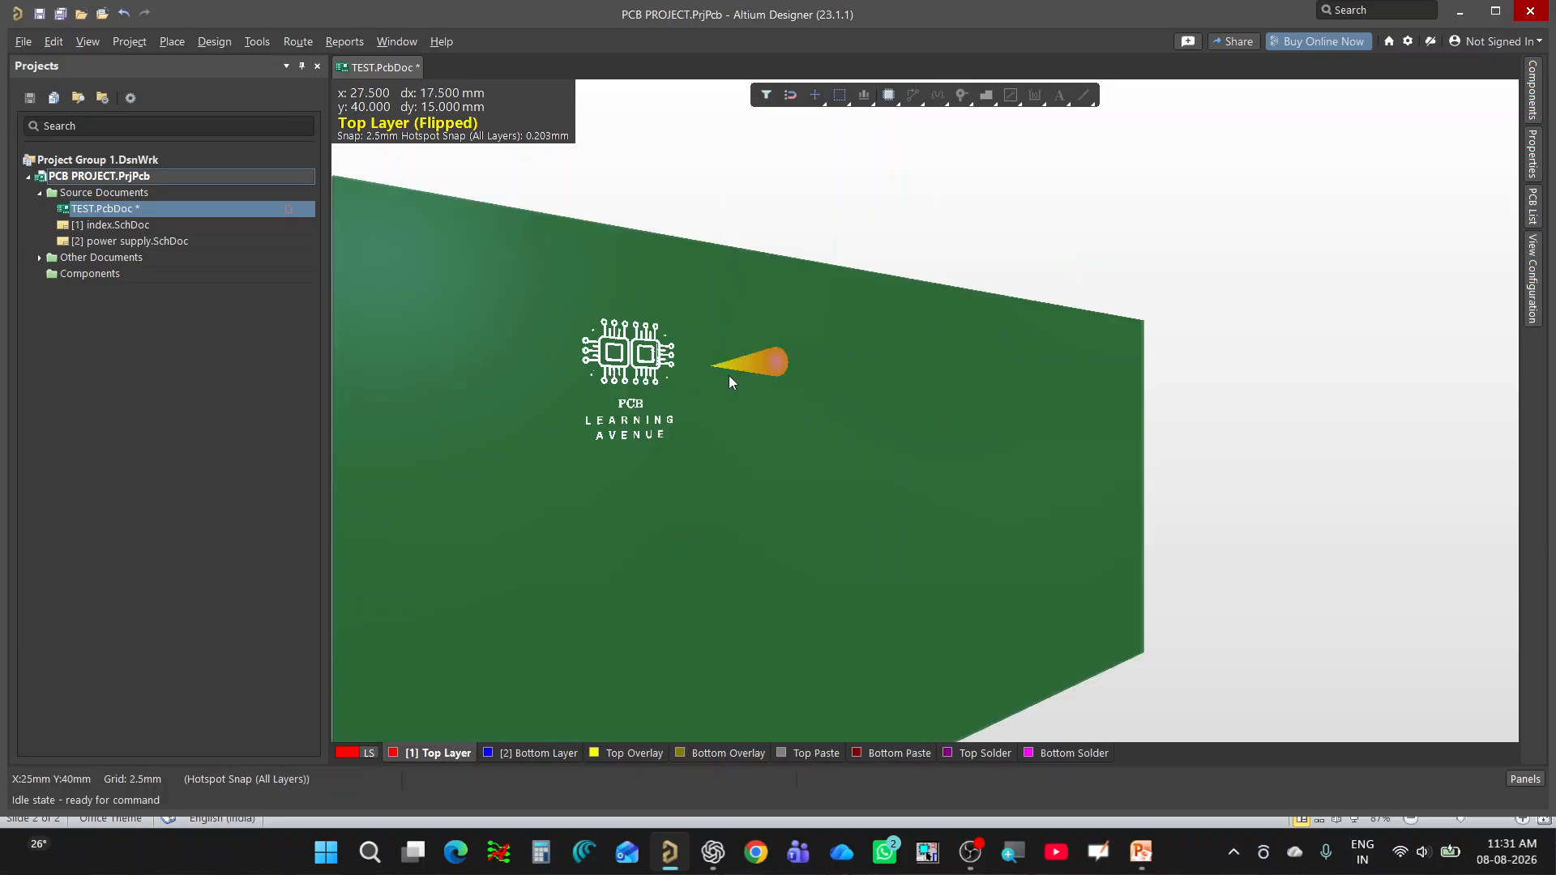
Return to the 2D layout, select the whole Bottom Overlay logo and inspect its properties.
key(2)
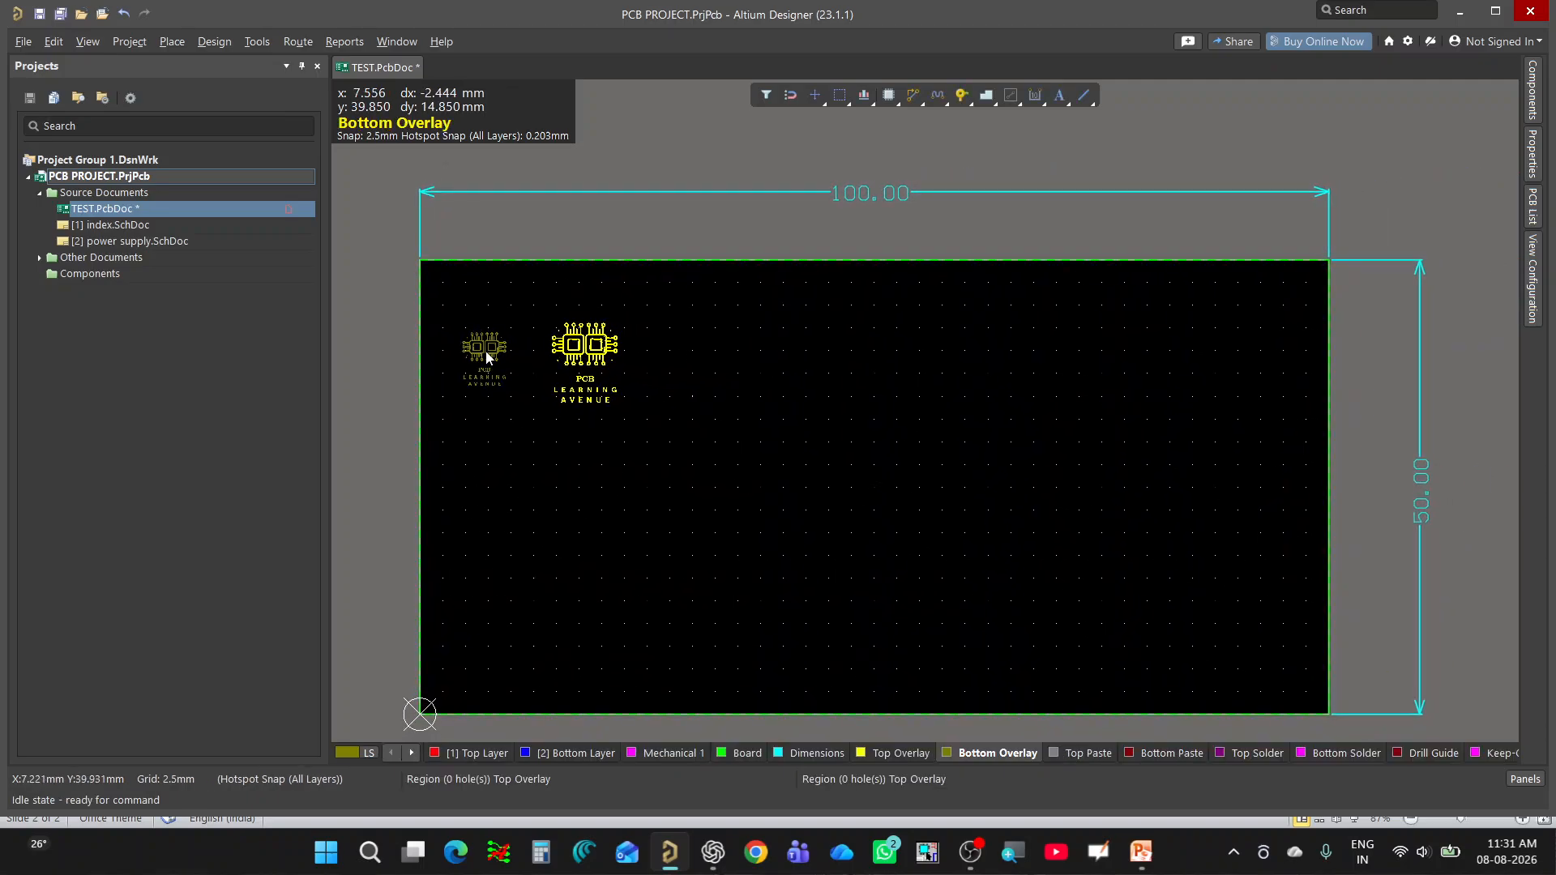
ctrl+scroll(518, 353, up, 5)
ctrl+scroll(531, 335, up, 1)
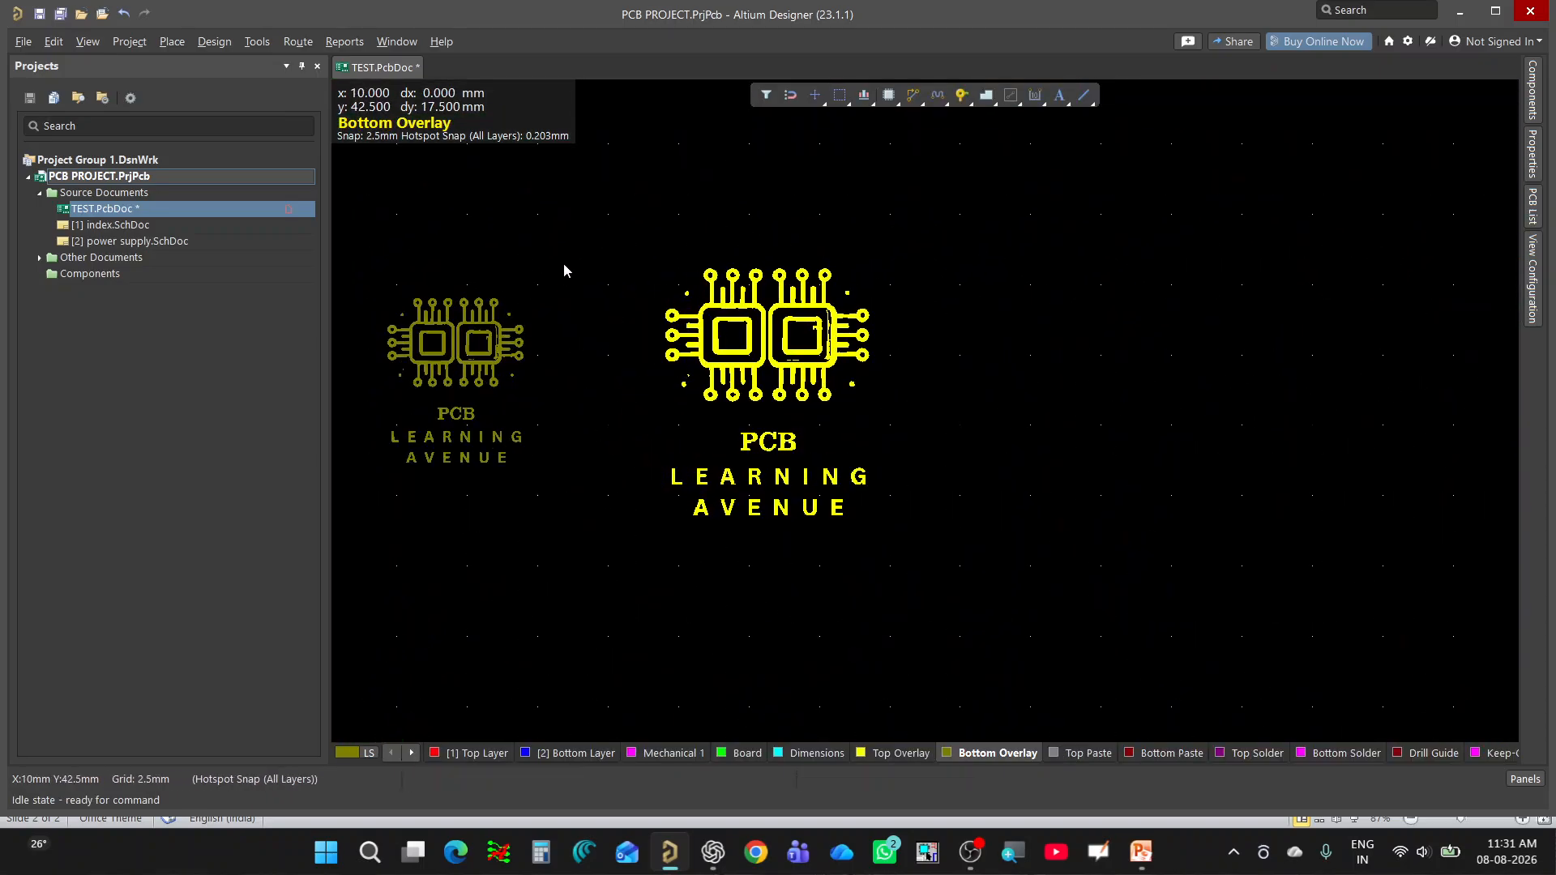
ctrl+scroll(679, 386, down, 4)
ctrl+scroll(574, 396, up, 1)
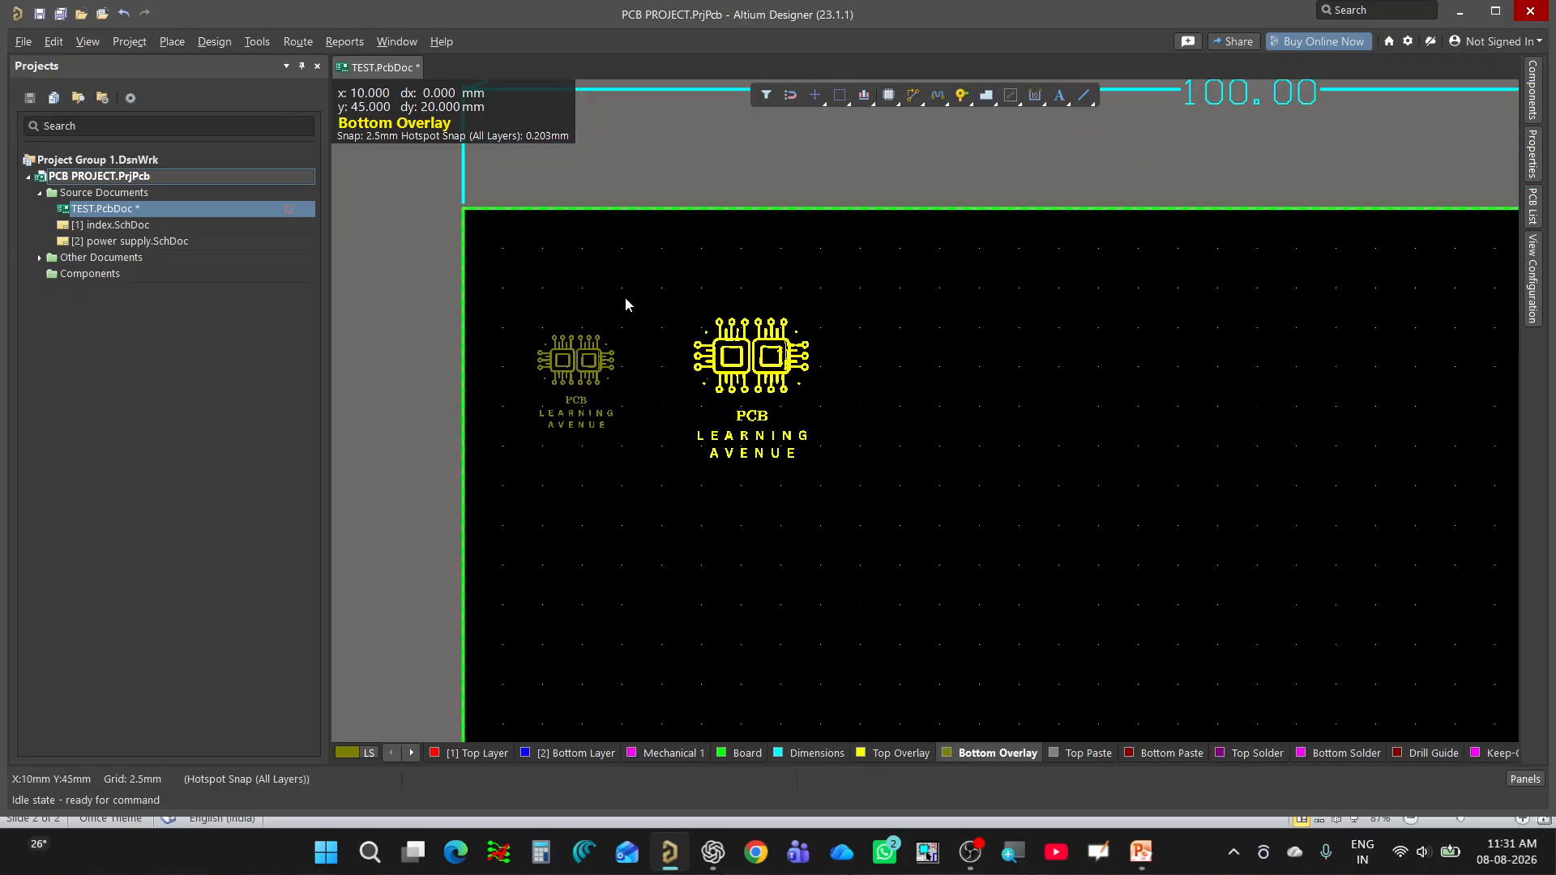
drag(625, 297, 483, 477)
click(1525, 779)
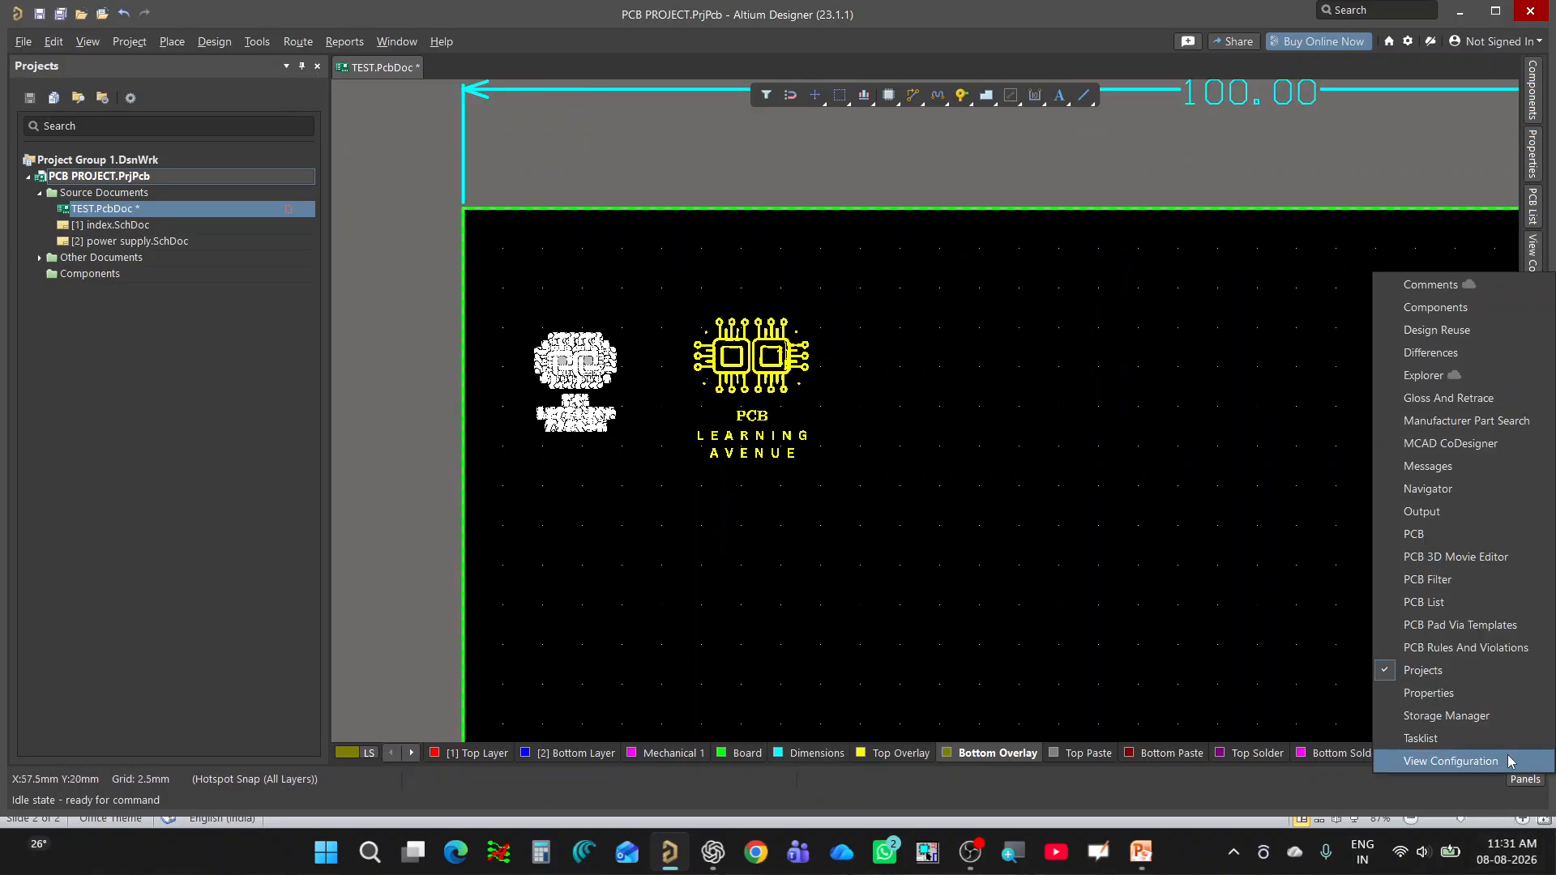
click(1466, 693)
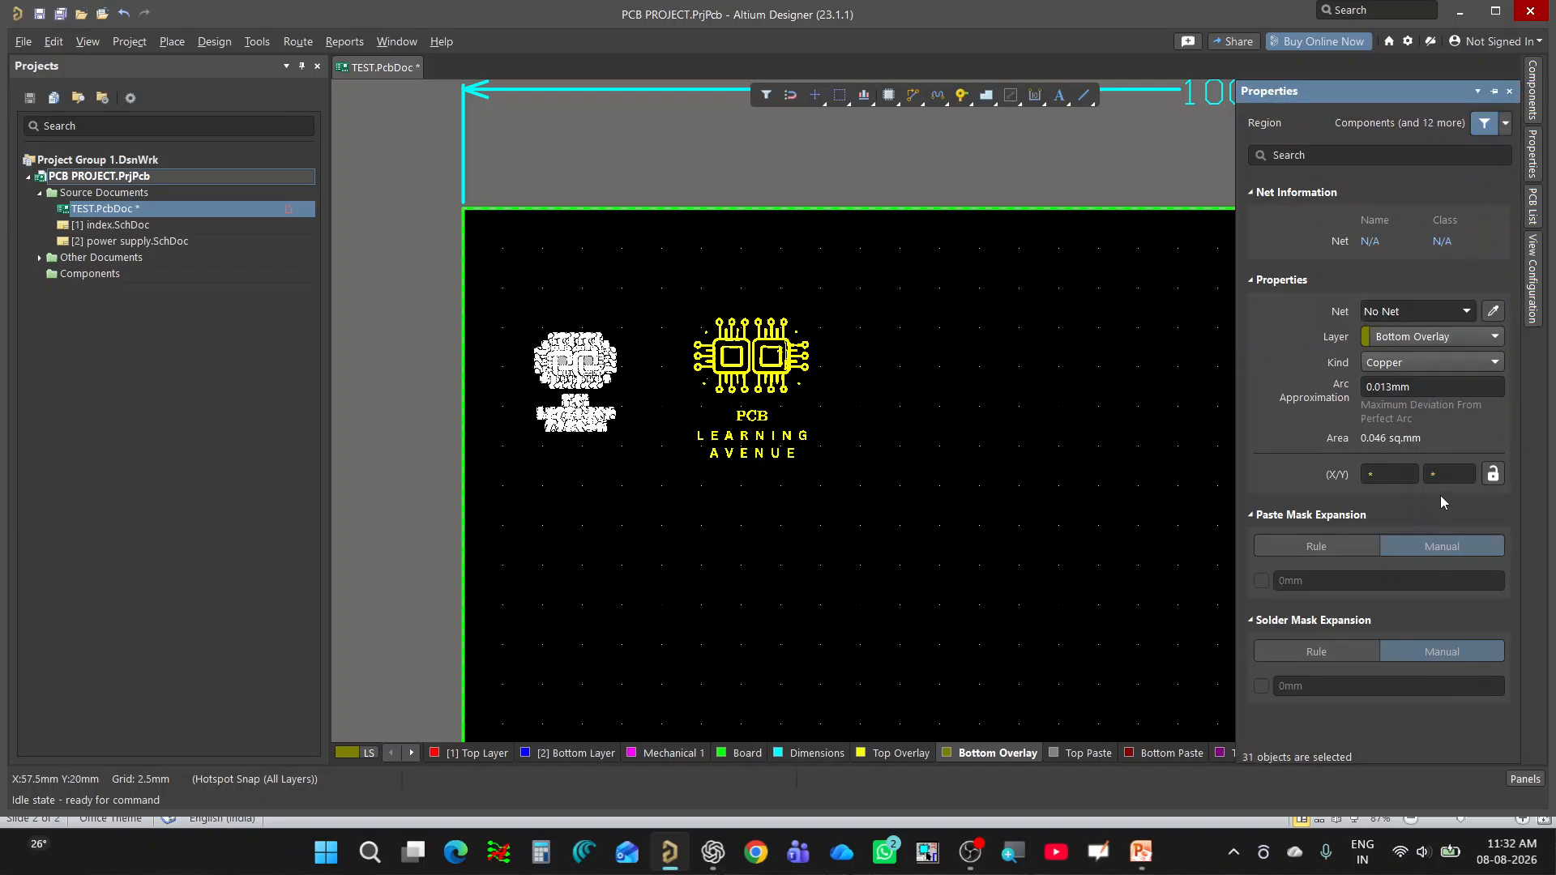
click(830, 509)
Select the whole smaller logo again and flip it to the Top Overlay, keeping it left of the larger logo.
drag(662, 305, 501, 488)
mouse_move(587, 345)
mouse_down()
mouse_move(621, 323)
mouse_move(585, 363)
mouse_up()
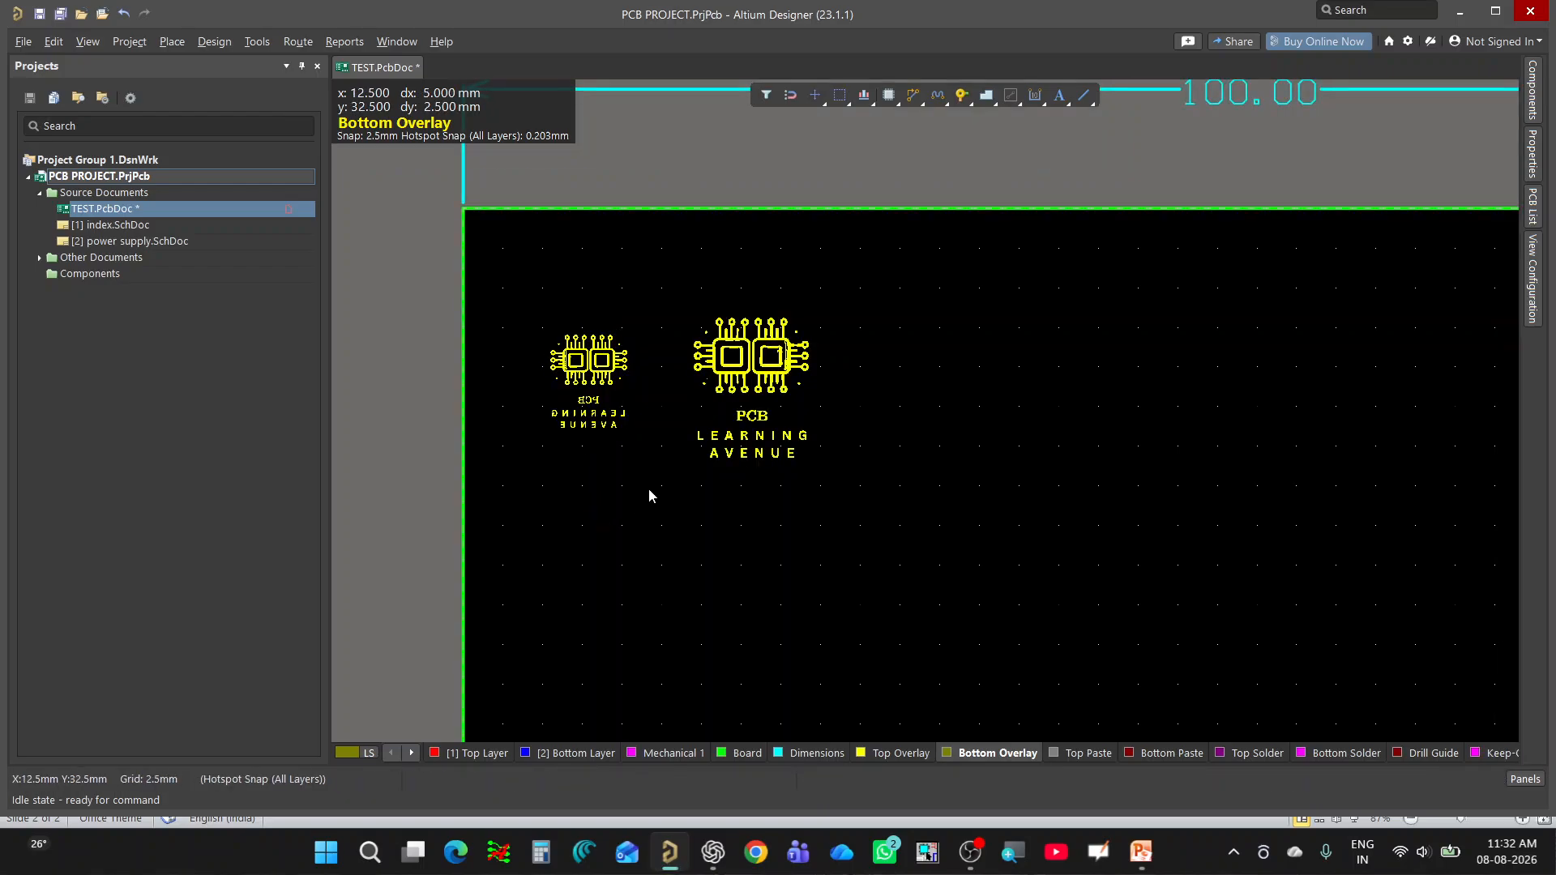
Show the mirrored logo on the 3D board and flip the board to its bottom side.
key(3)
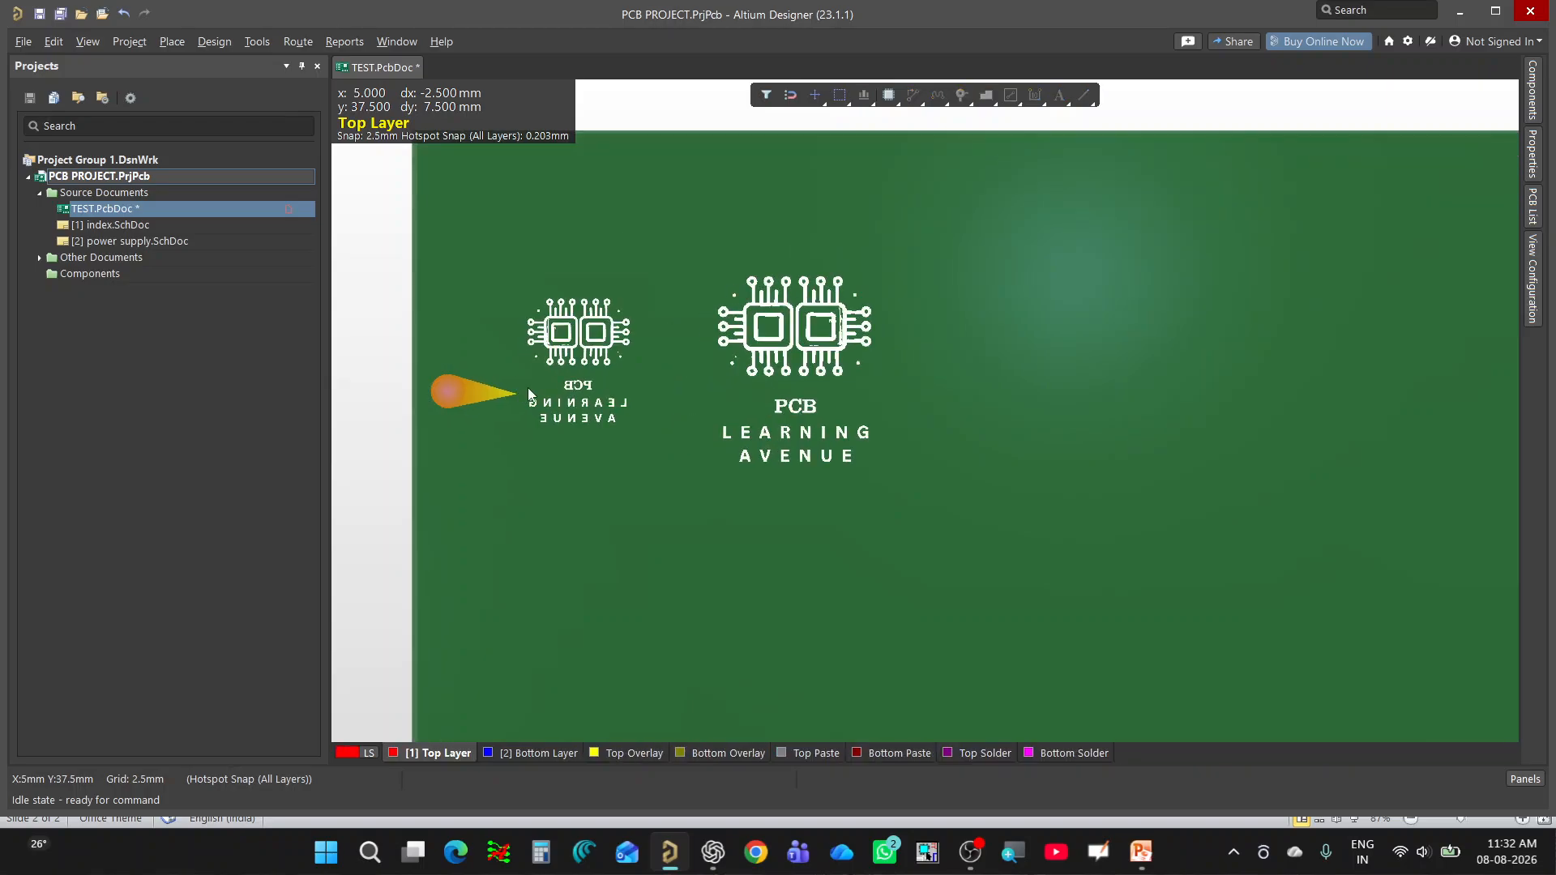
key(v)
key(b)
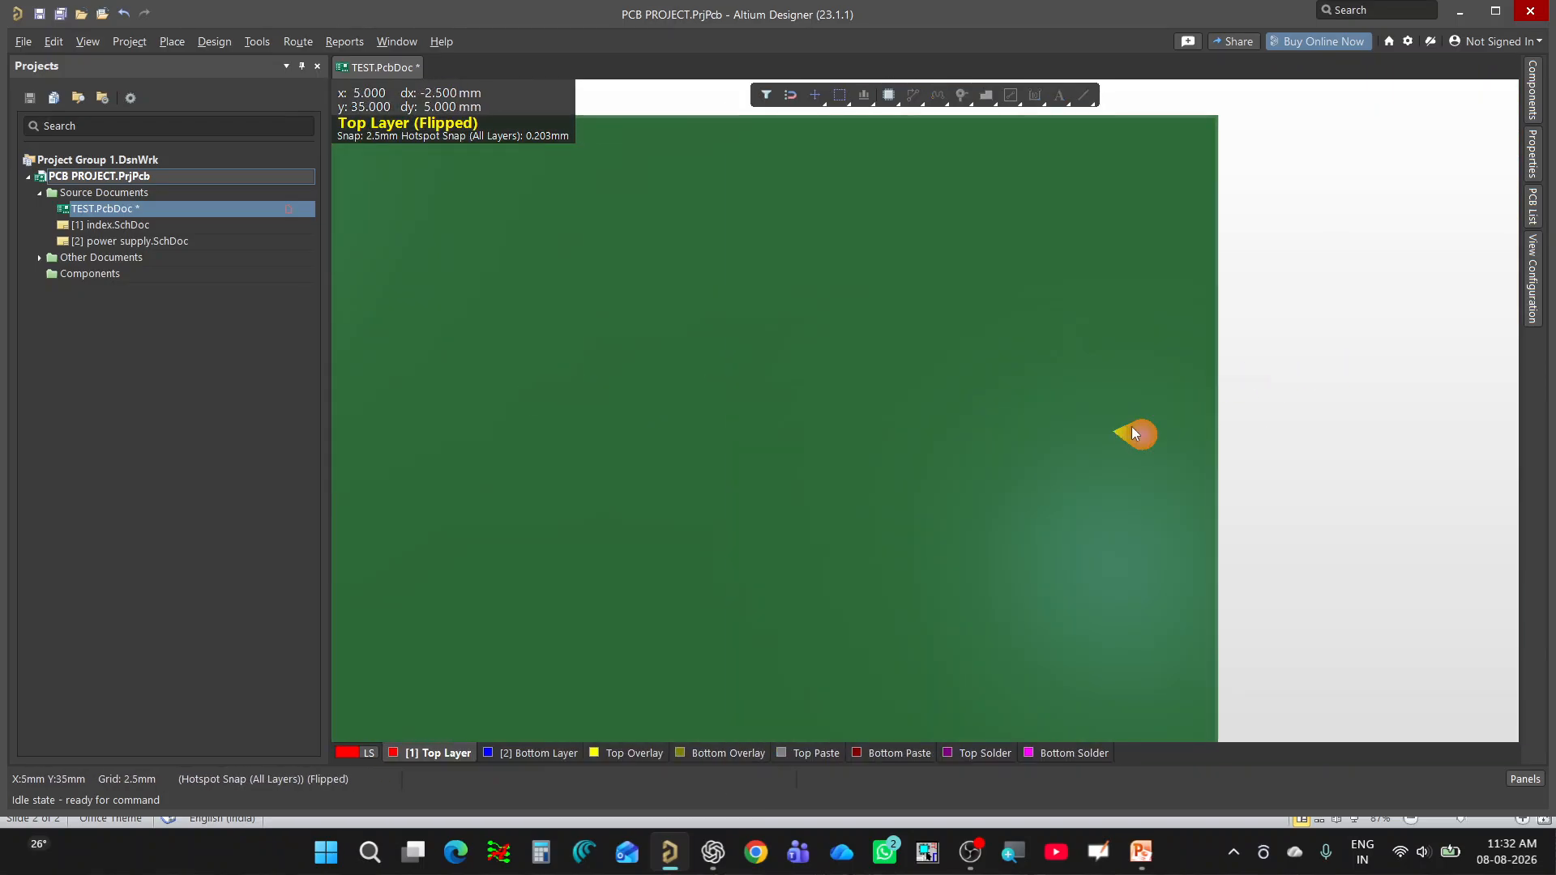
Return to the 2D layout and delete the whole smaller mirrored logo beside the larger one.
ctrl+scroll(1133, 428, down, 4)
key(2)
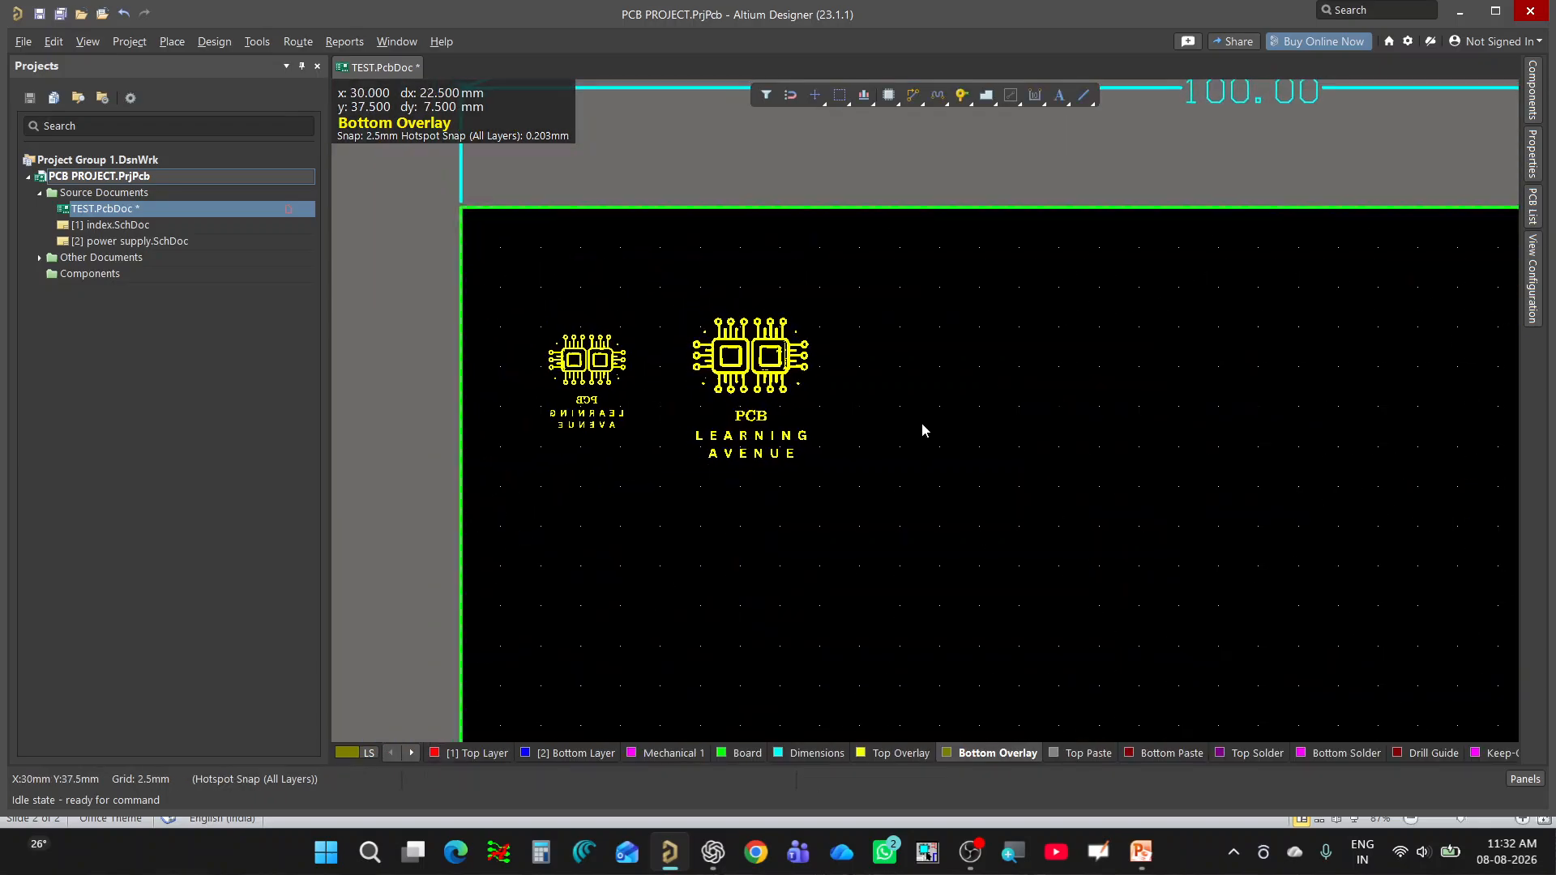
ctrl+scroll(591, 381, up, 1)
drag(666, 285, 537, 532)
key(Delete)
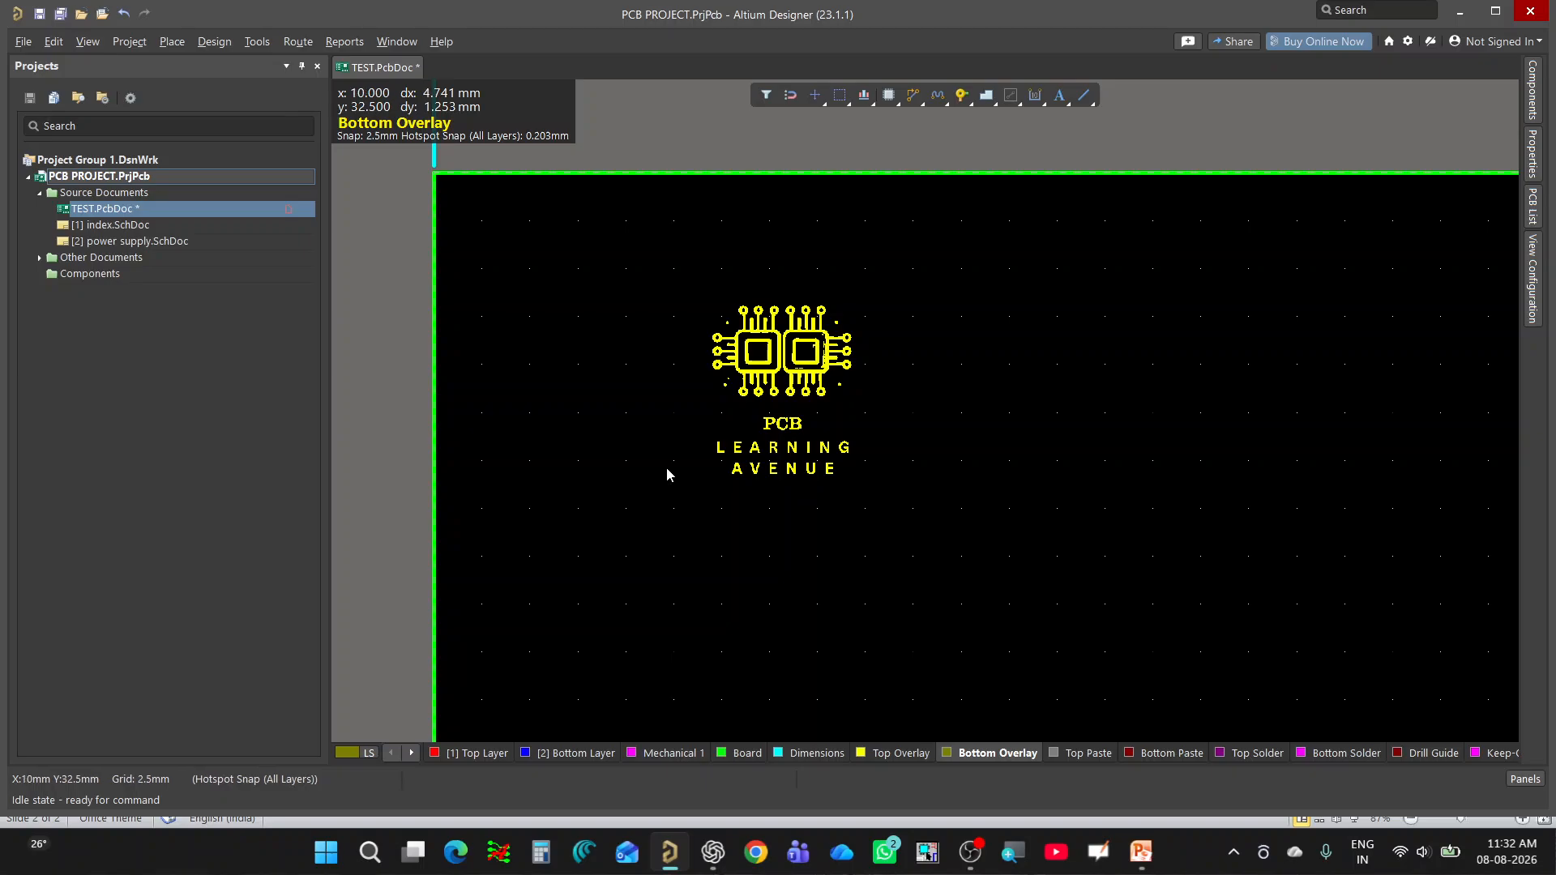
Select the whole remaining logo and flip it from the Top Overlay to the Bottom Overlay.
drag(957, 276, 605, 570)
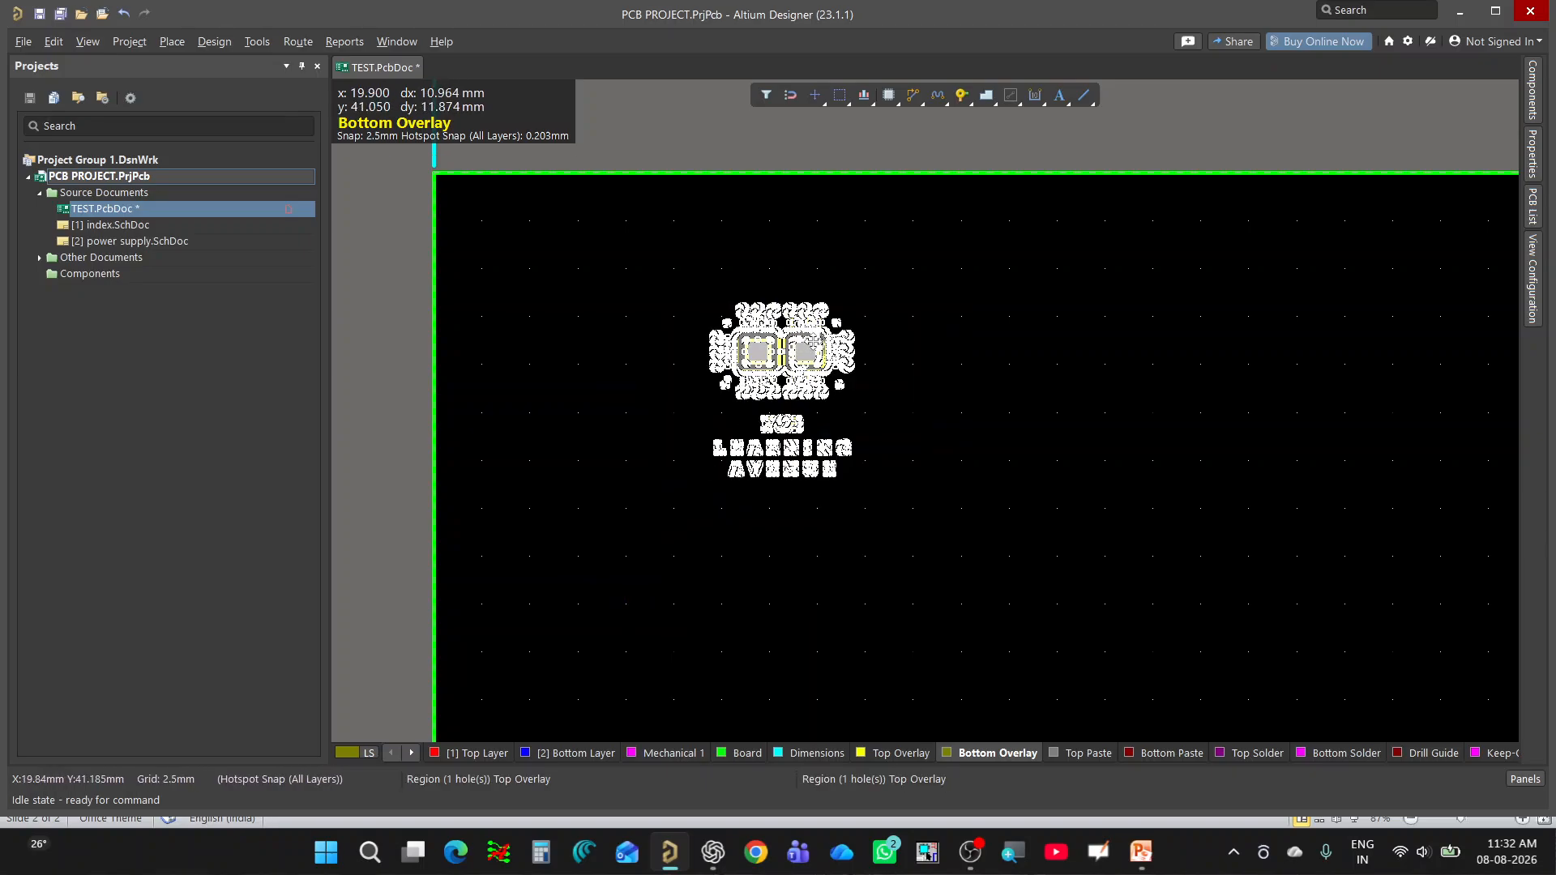
drag(817, 317, 769, 316)
key(l)
click(969, 401)
Check the flipped logo on the bottom side of the 3D board and compare it with its 2D layout appearance.
key(3)
key(v)
key(b)
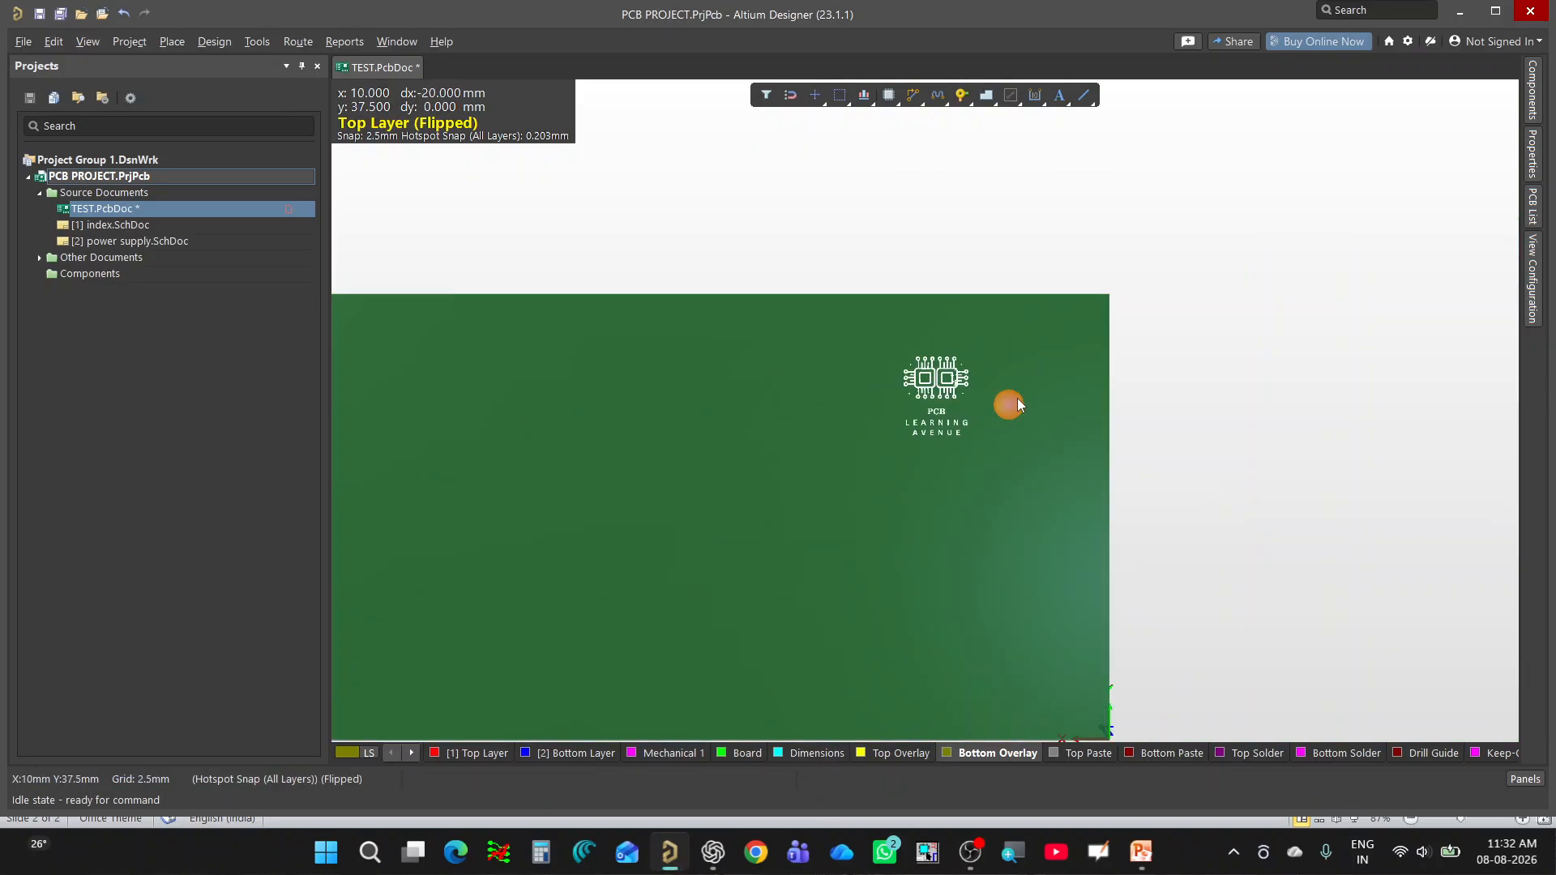
key(2)
ctrl+scroll(912, 410, down, 5)
ctrl+scroll(932, 396, up, 2)
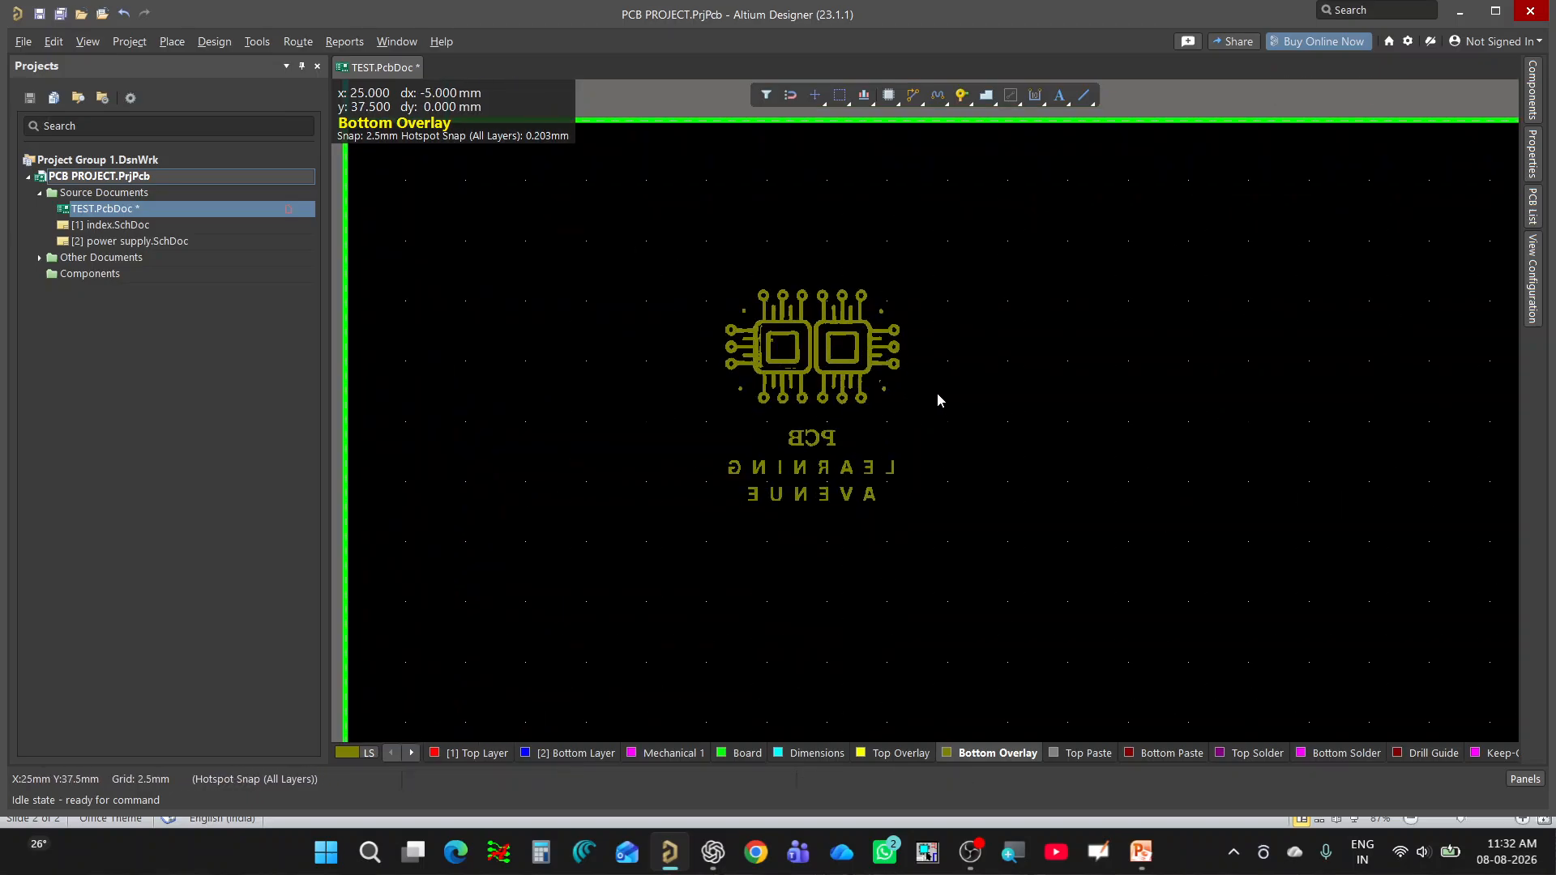
ctrl+scroll(616, 362, down, 2)
ctrl+scroll(646, 408, down, 1)
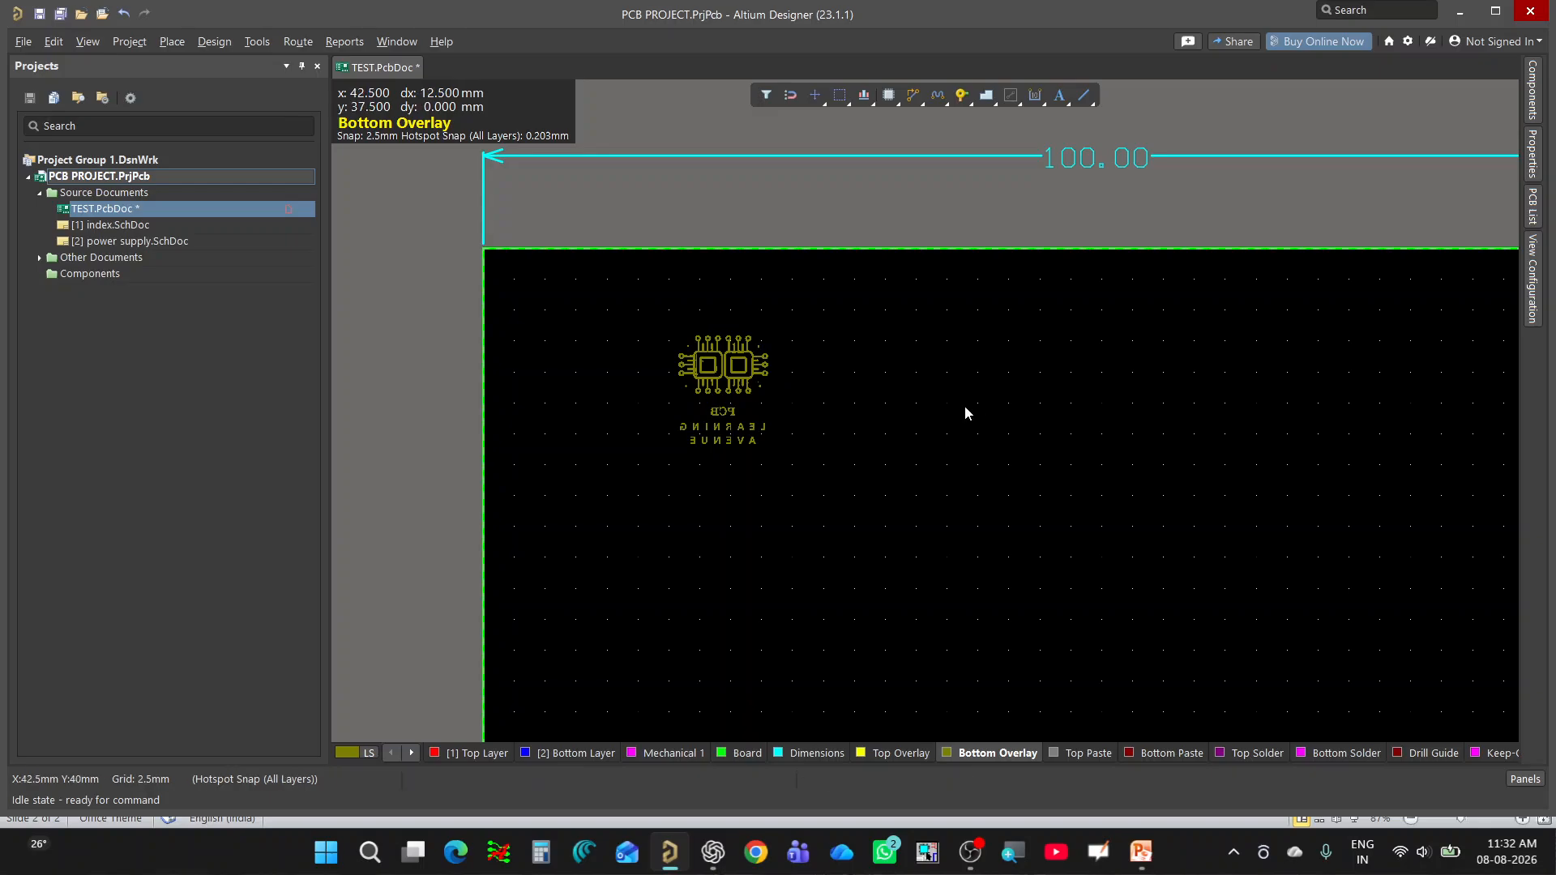
ctrl+scroll(736, 392, down, 1)
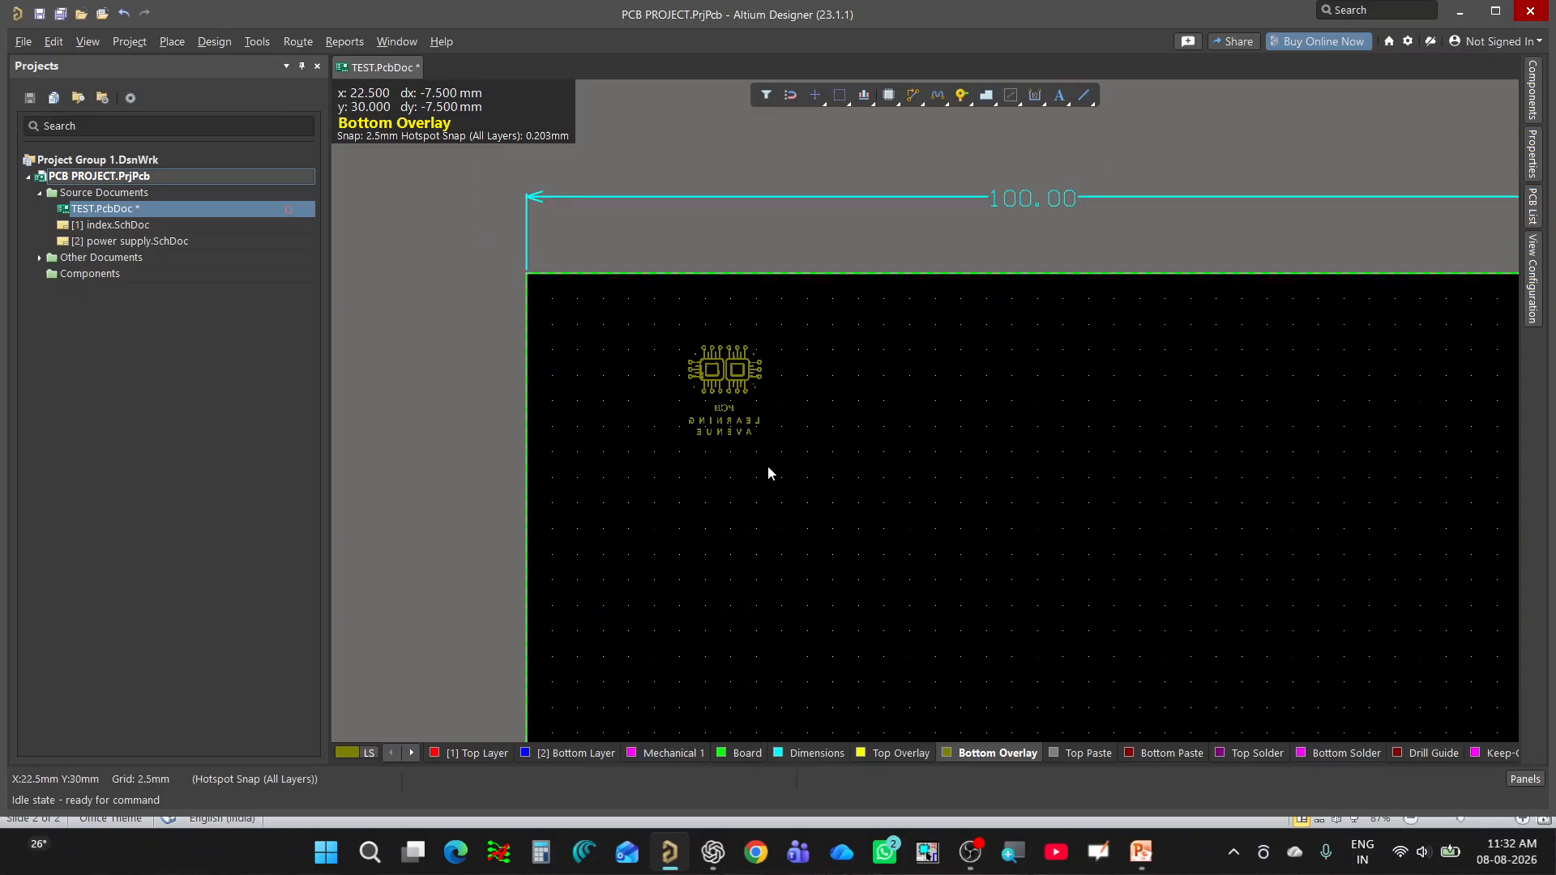
ctrl+scroll(740, 424, up, 1)
ctrl+scroll(728, 368, up, 2)
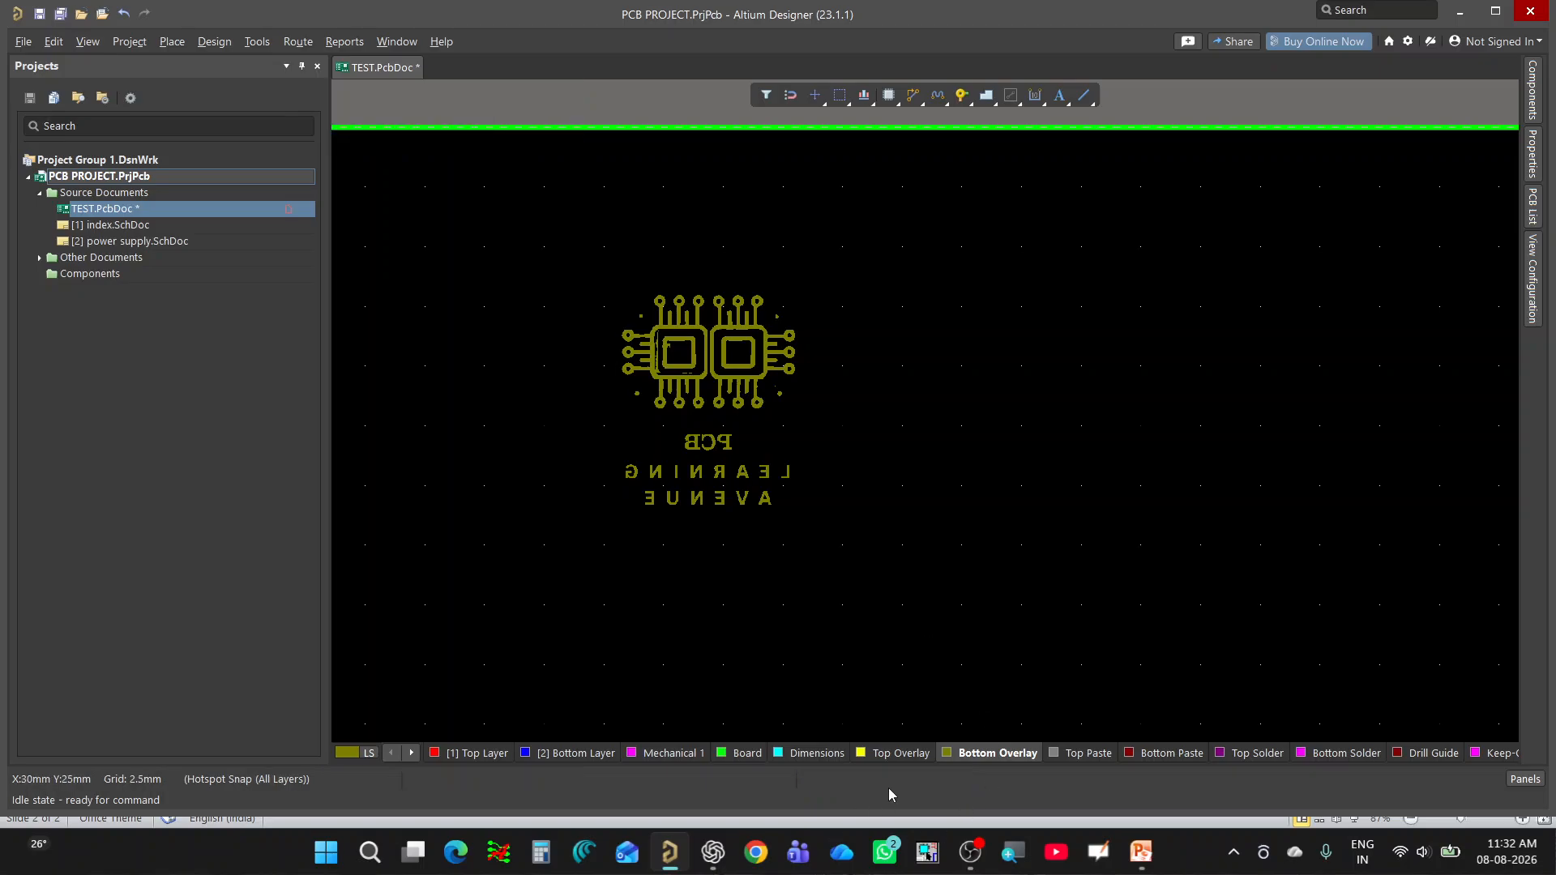
Make Top Overlay the active layer, select the whole mirrored logo and flip it to the Top Overlay.
click(899, 753)
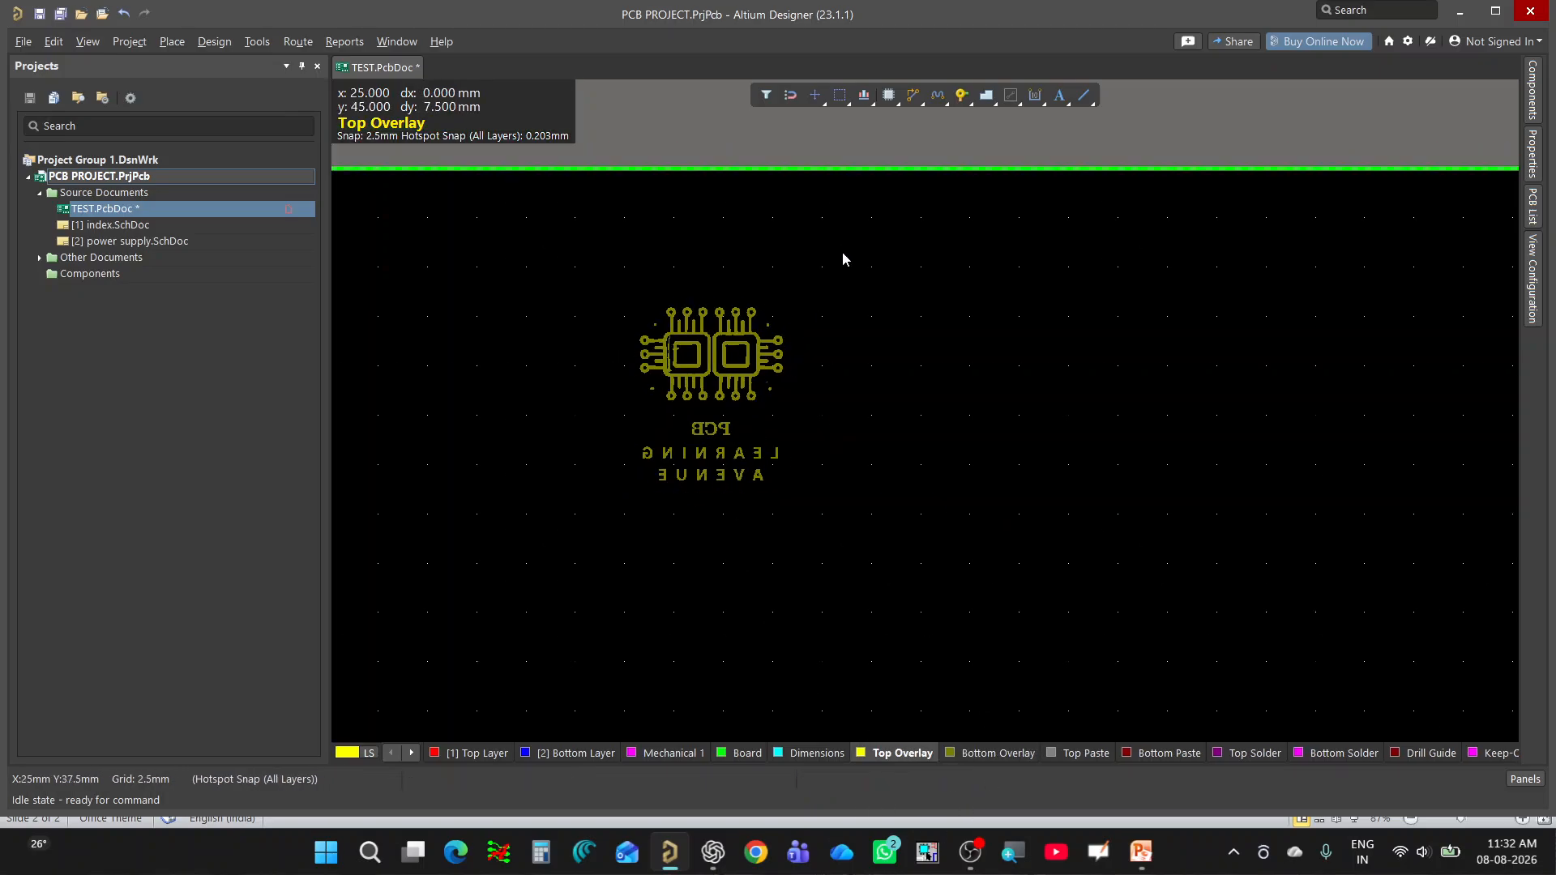
drag(868, 232, 622, 566)
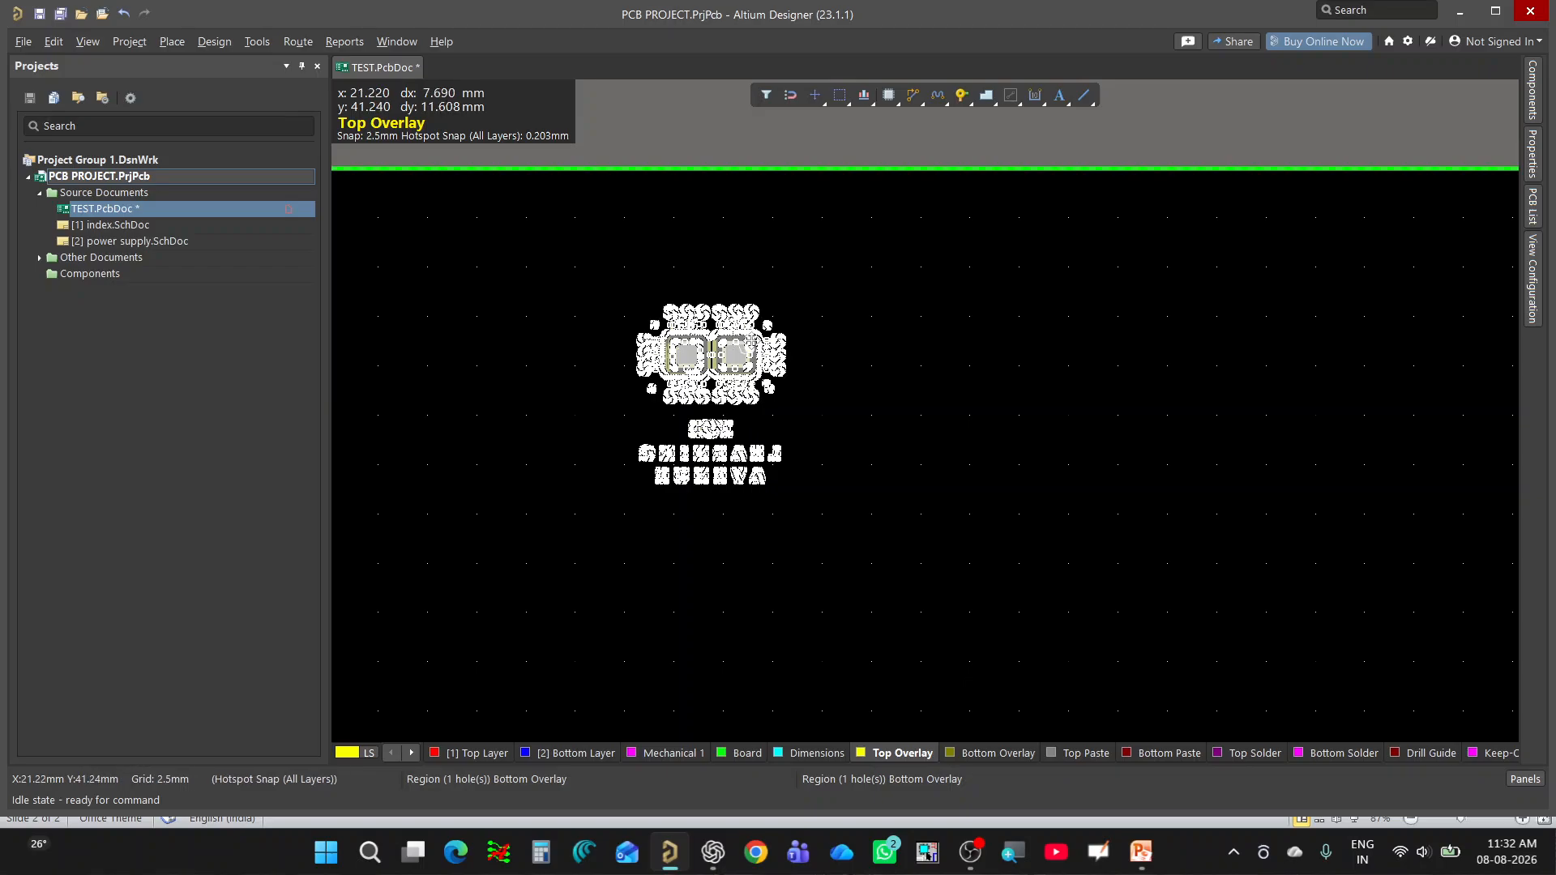
mouse_move(731, 325)
mouse_down()
mouse_move(723, 314)
mouse_move(710, 337)
mouse_move(723, 317)
mouse_up()
key(l)
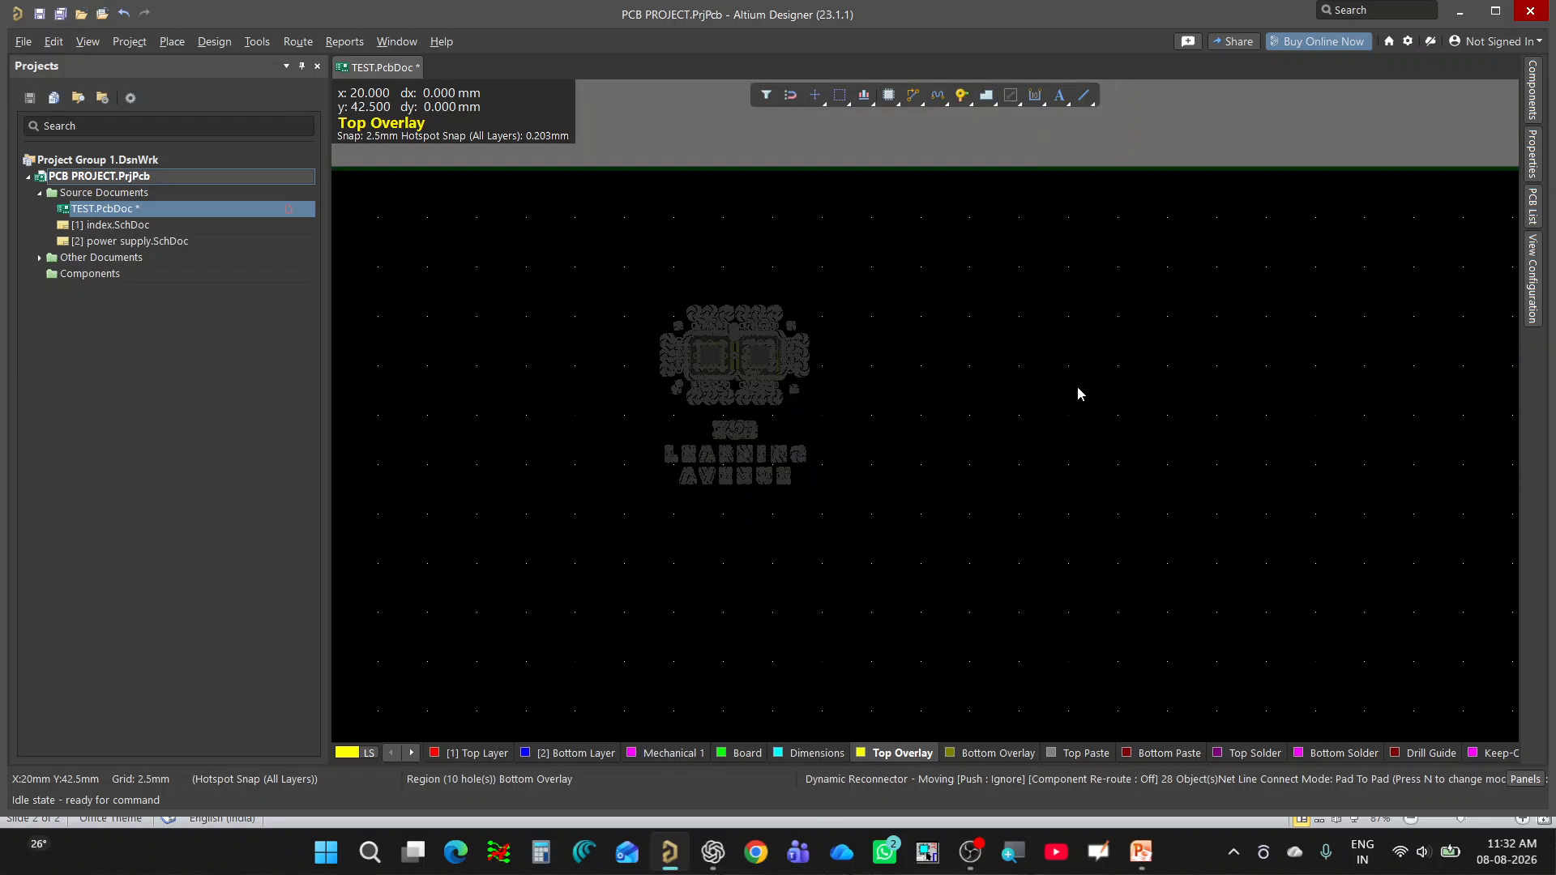
click(1077, 386)
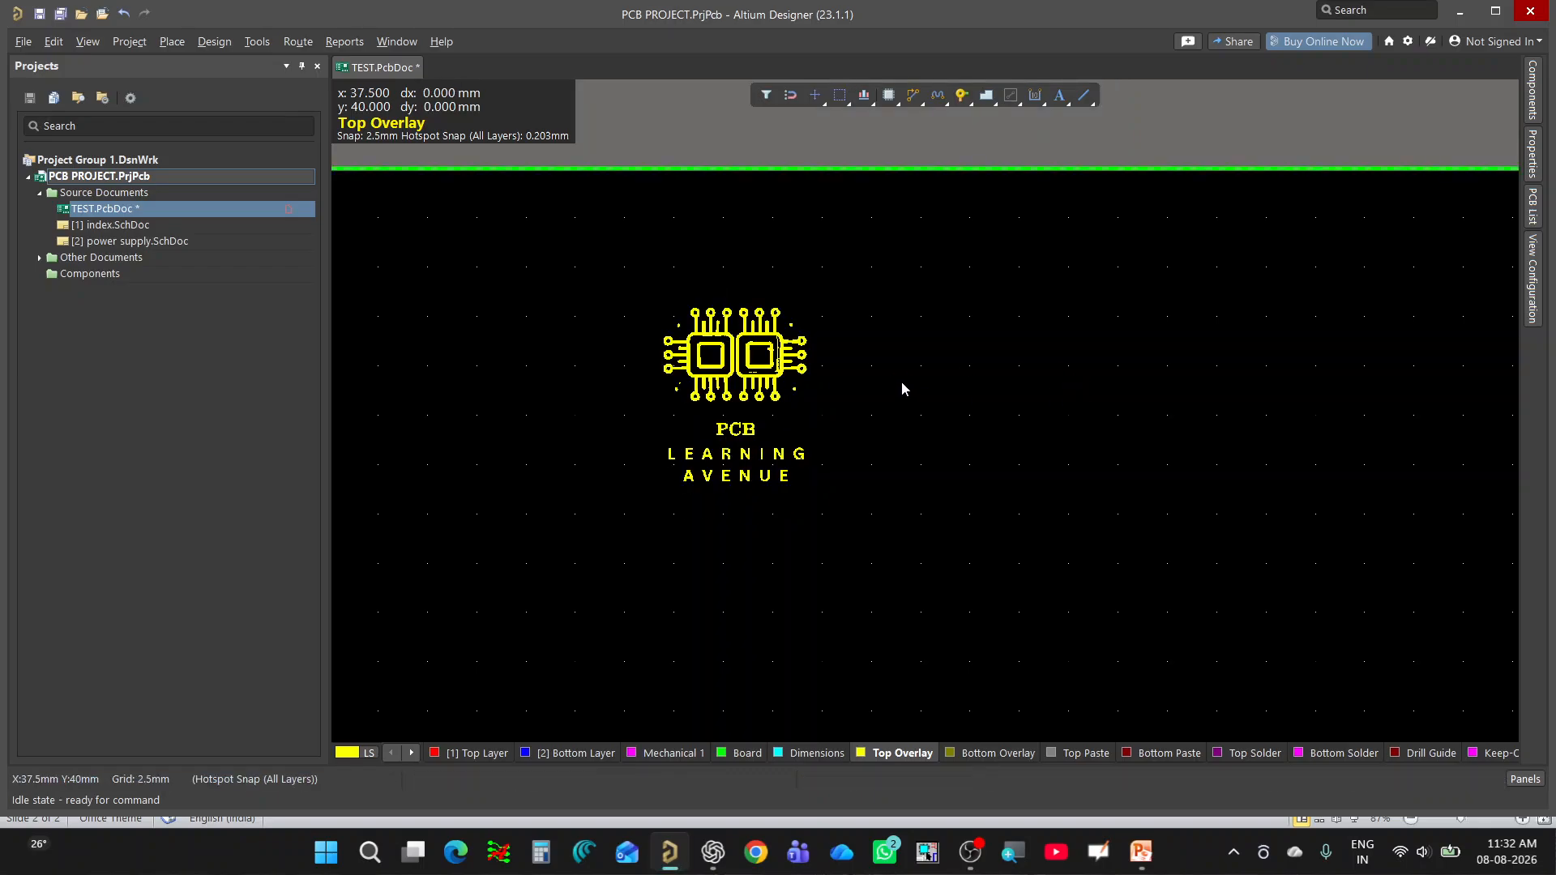
drag(902, 251, 672, 616)
click(822, 596)
drag(913, 276, 598, 542)
click(878, 510)
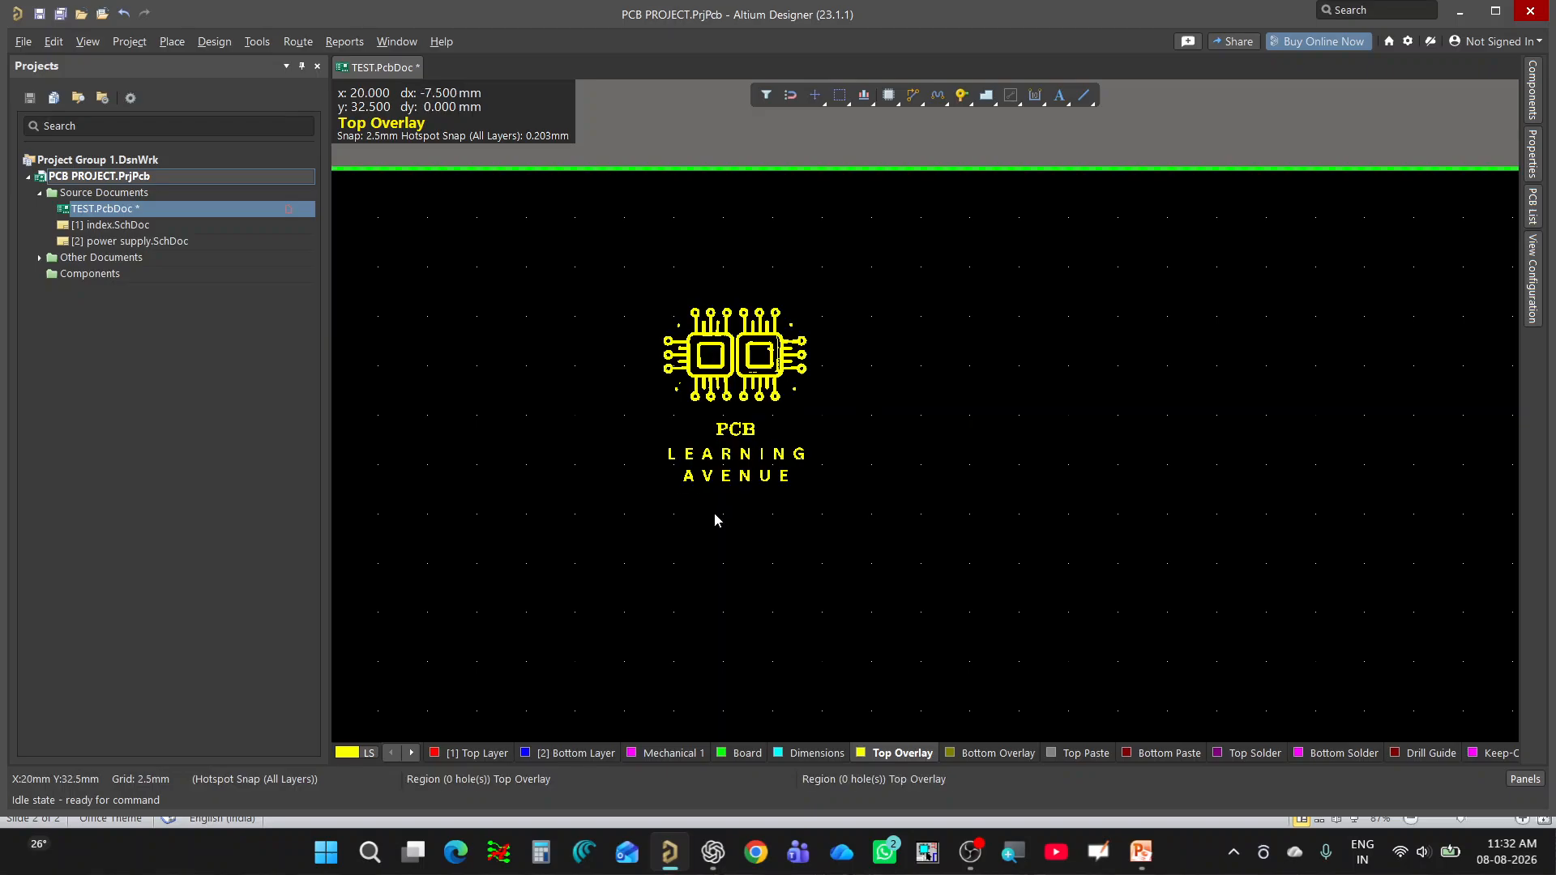
ctrl+scroll(785, 479, down, 5)
ctrl+scroll(669, 319, up, 1)
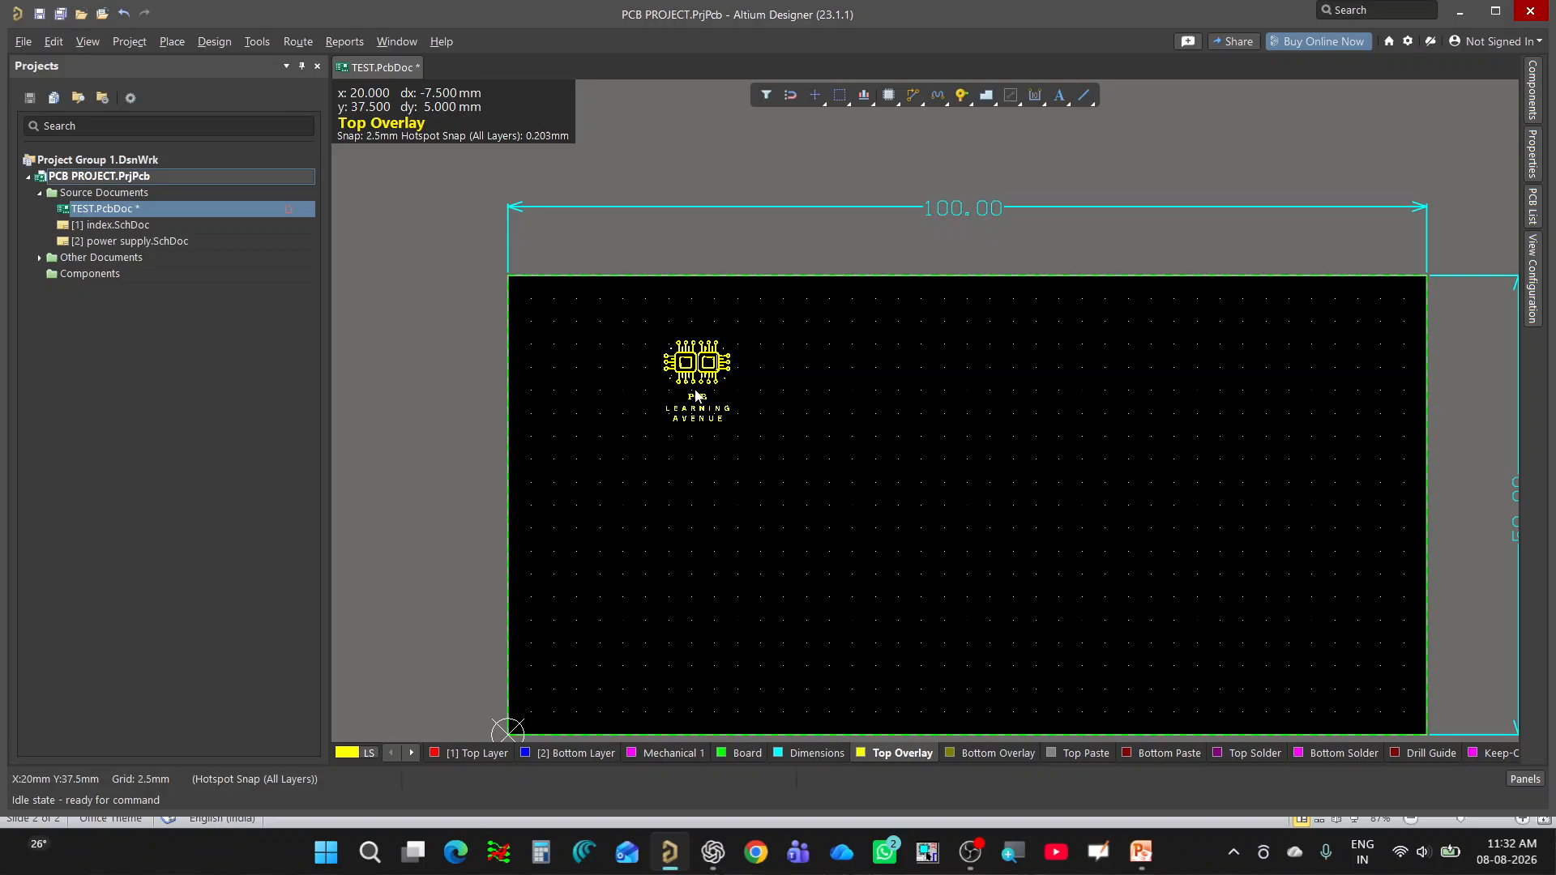
Show the board in 3D, flip it to its top side and examine how the Top Overlay logo reads.
key(3)
ctrl+scroll(909, 395, down, 9)
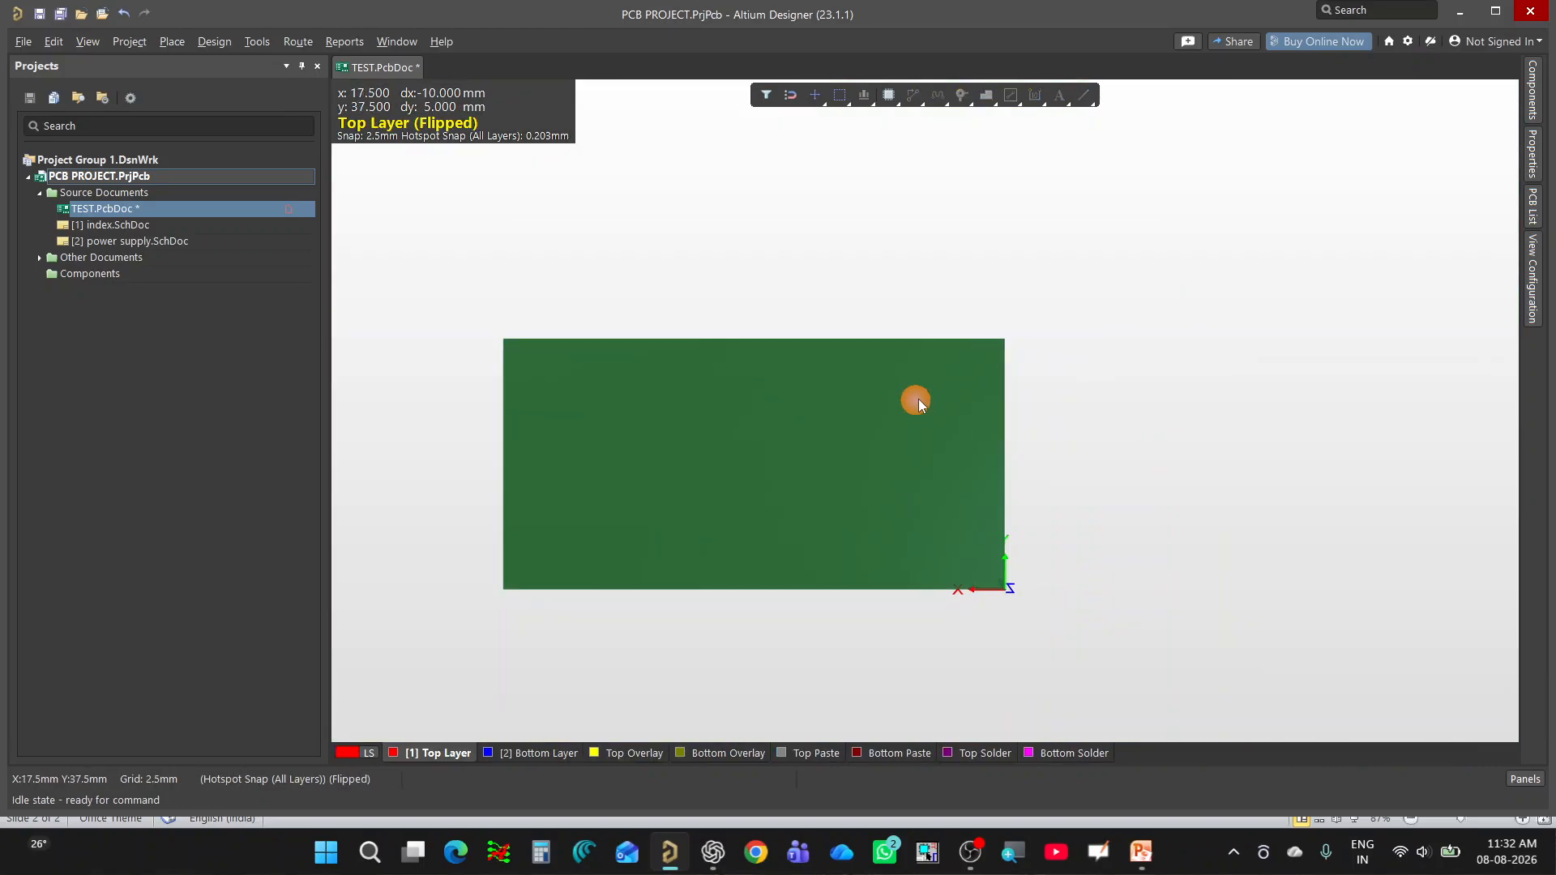
key(v)
key(b)
ctrl+scroll(988, 385, up, 6)
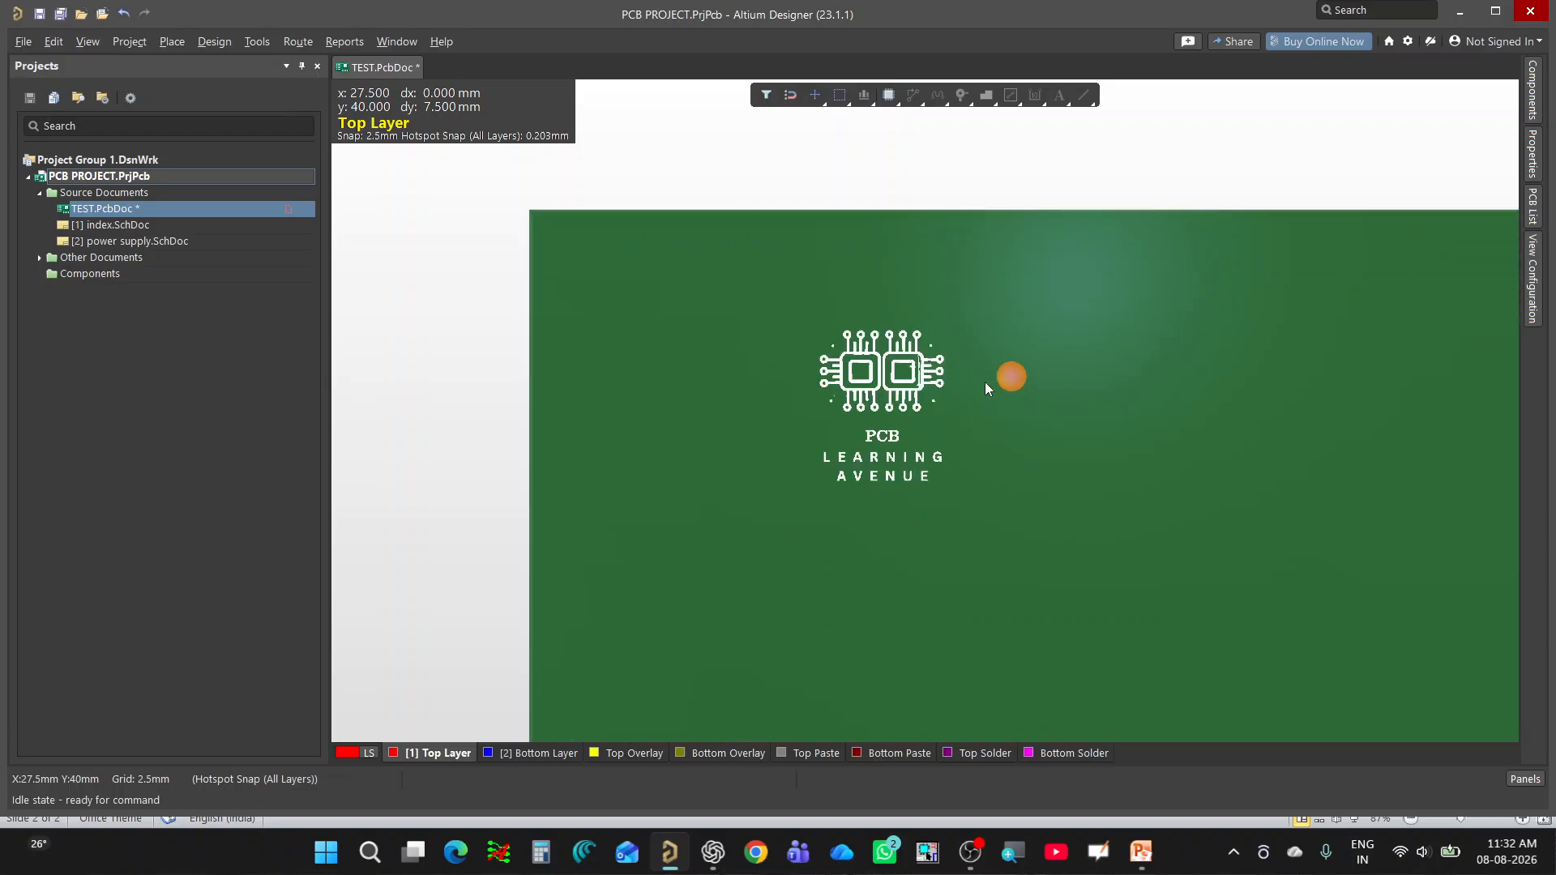
ctrl+scroll(986, 384, up, 3)
right_drag(887, 422, 772, 387)
ctrl+scroll(771, 386, down, 7)
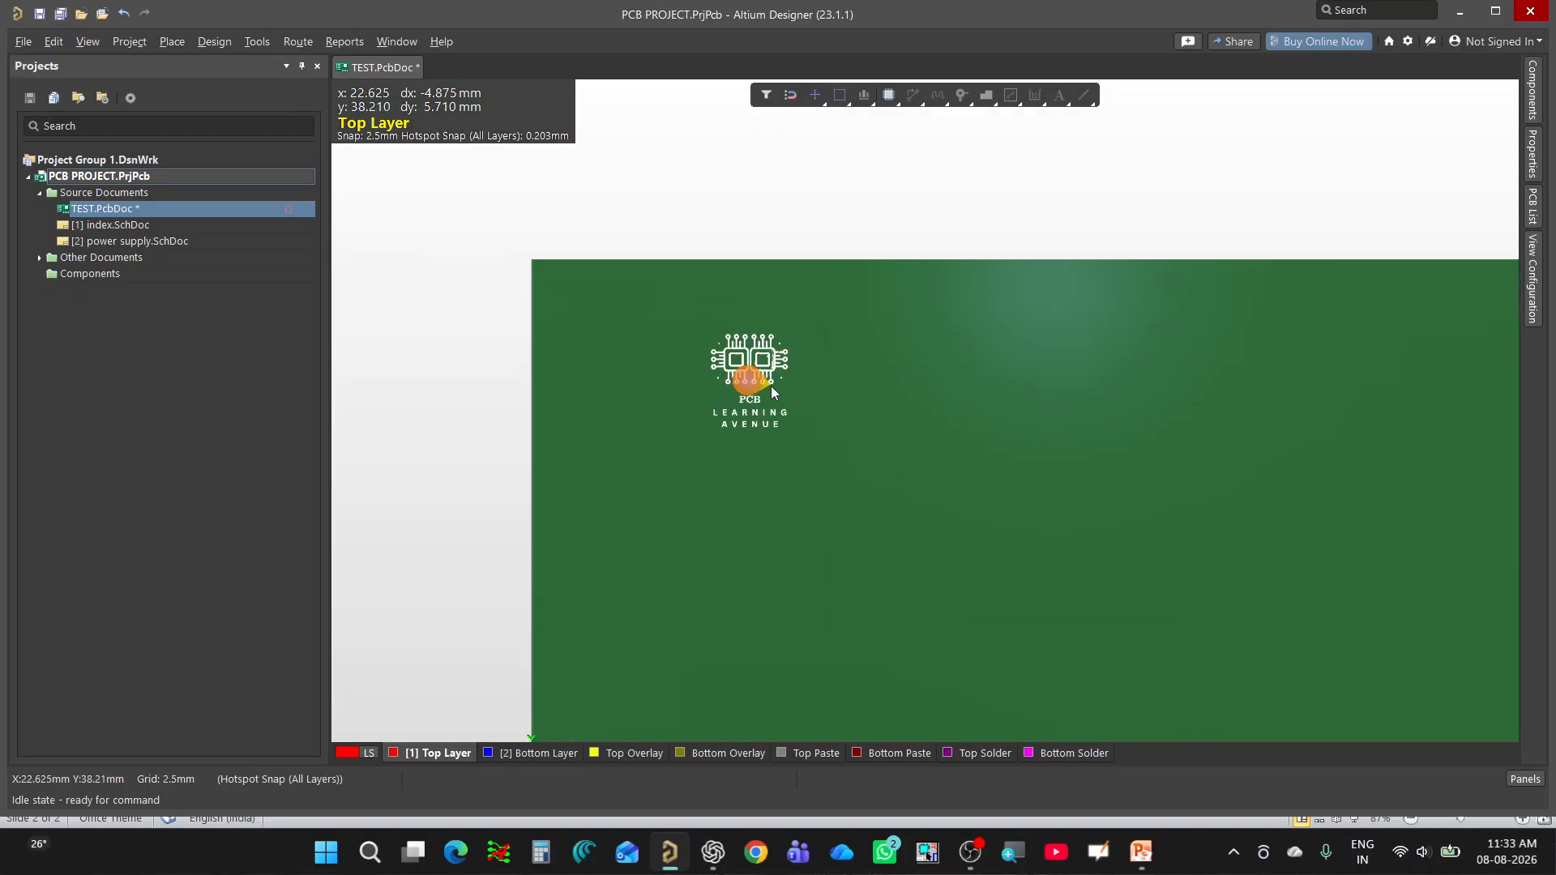
Return to the 2D layout, select the whole logo and flip it to the Bottom Overlay, placing it slightly further left.
key(2)
ctrl+scroll(652, 343, up, 3)
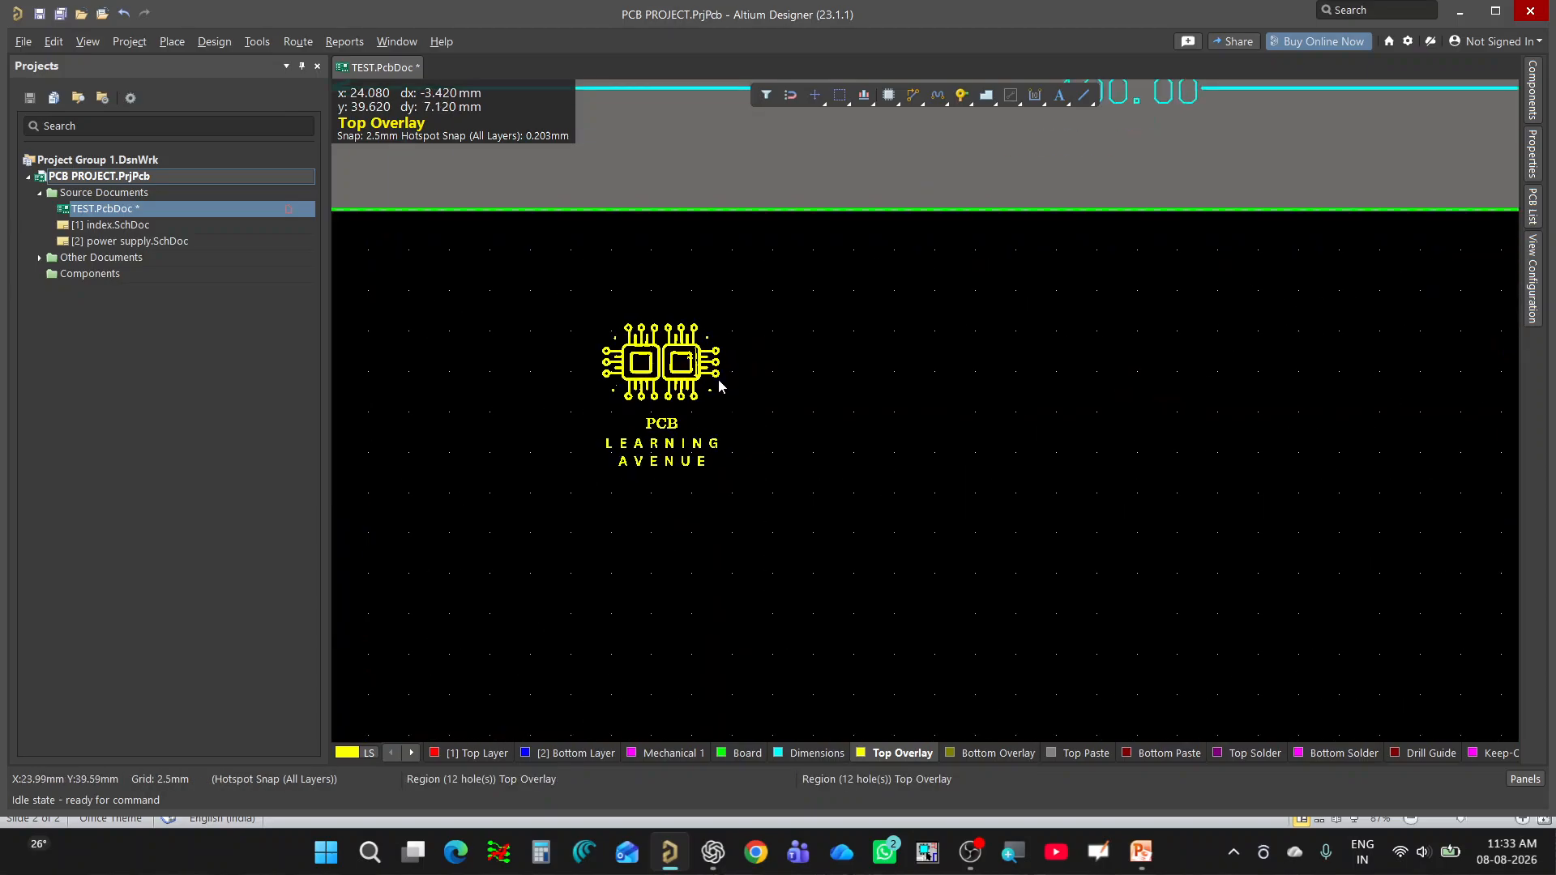
drag(808, 285, 508, 559)
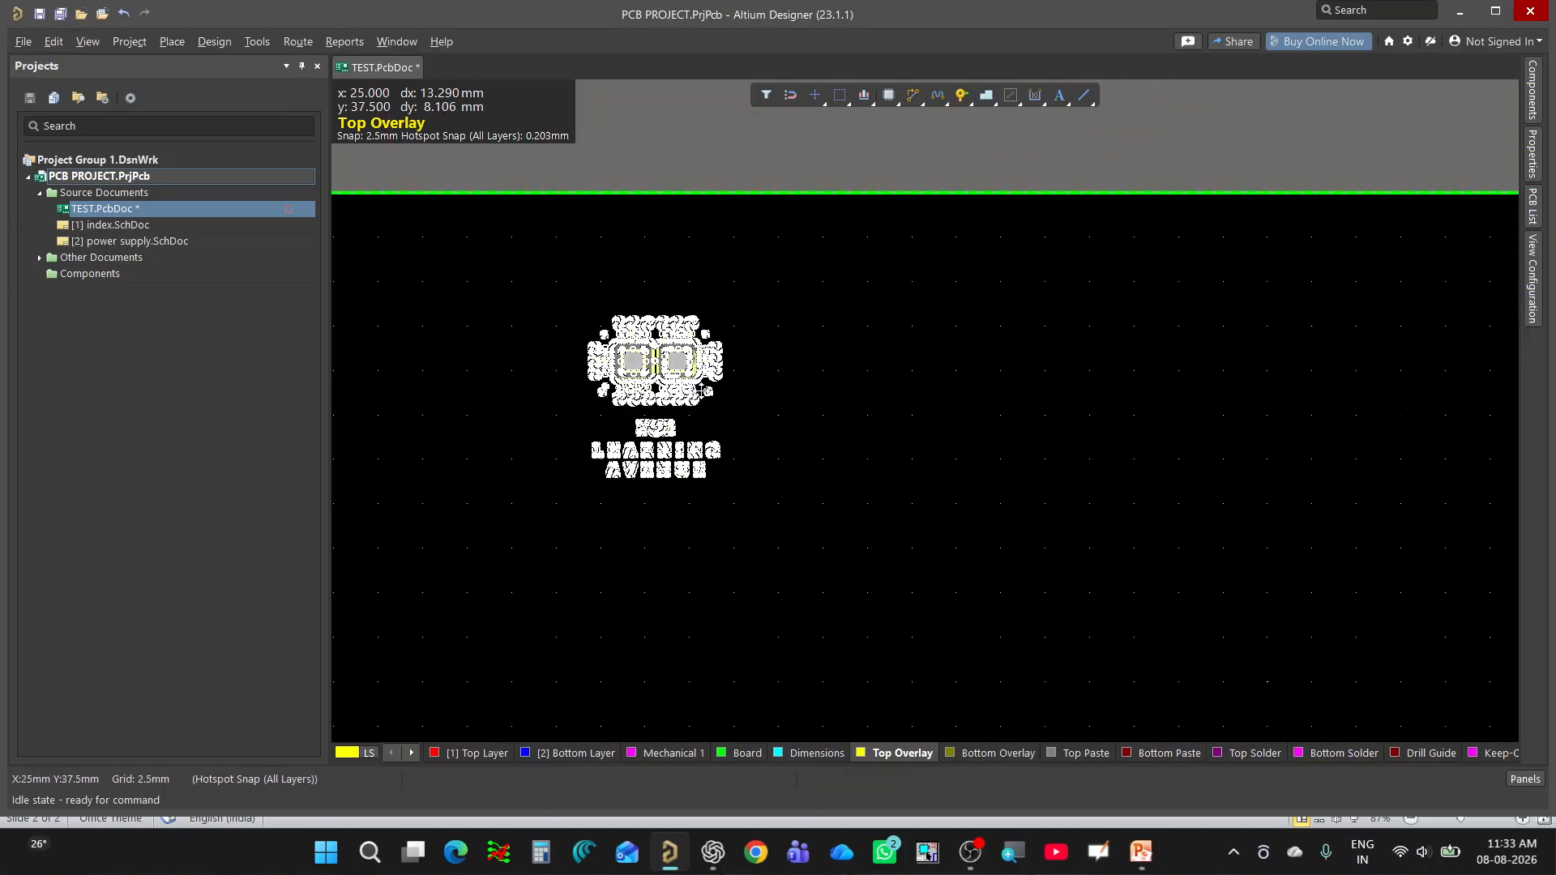
drag(664, 389, 511, 371)
click(820, 435)
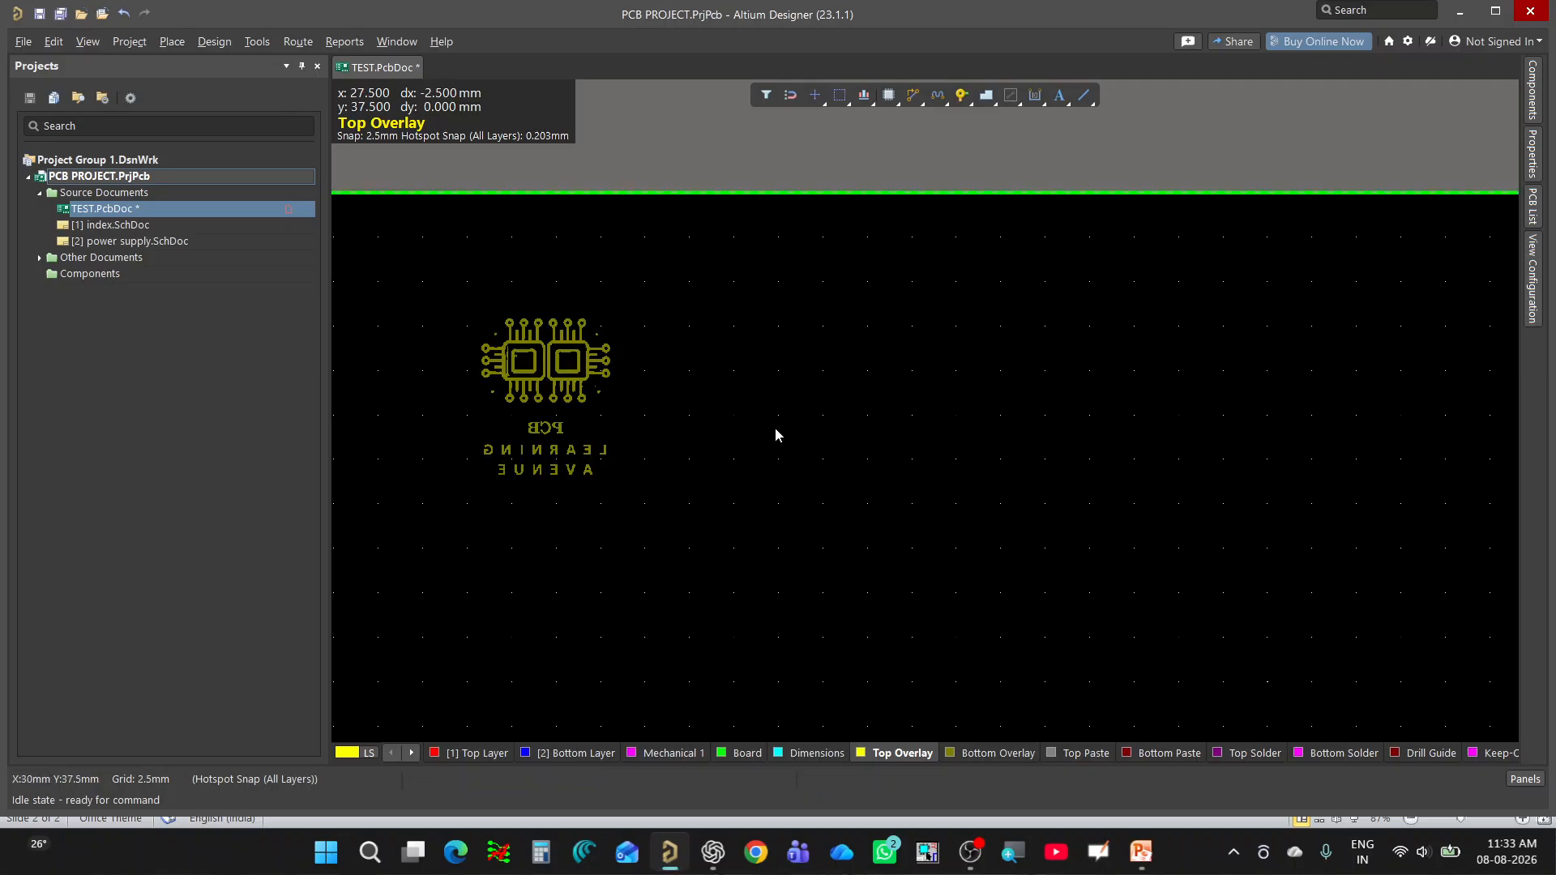
Show the board in 3D, flip it to its bottom side and examine how the Bottom Overlay logo reads.
ctrl+scroll(750, 428, down, 2)
ctrl+scroll(608, 436, up, 3)
ctrl+scroll(690, 432, down, 1)
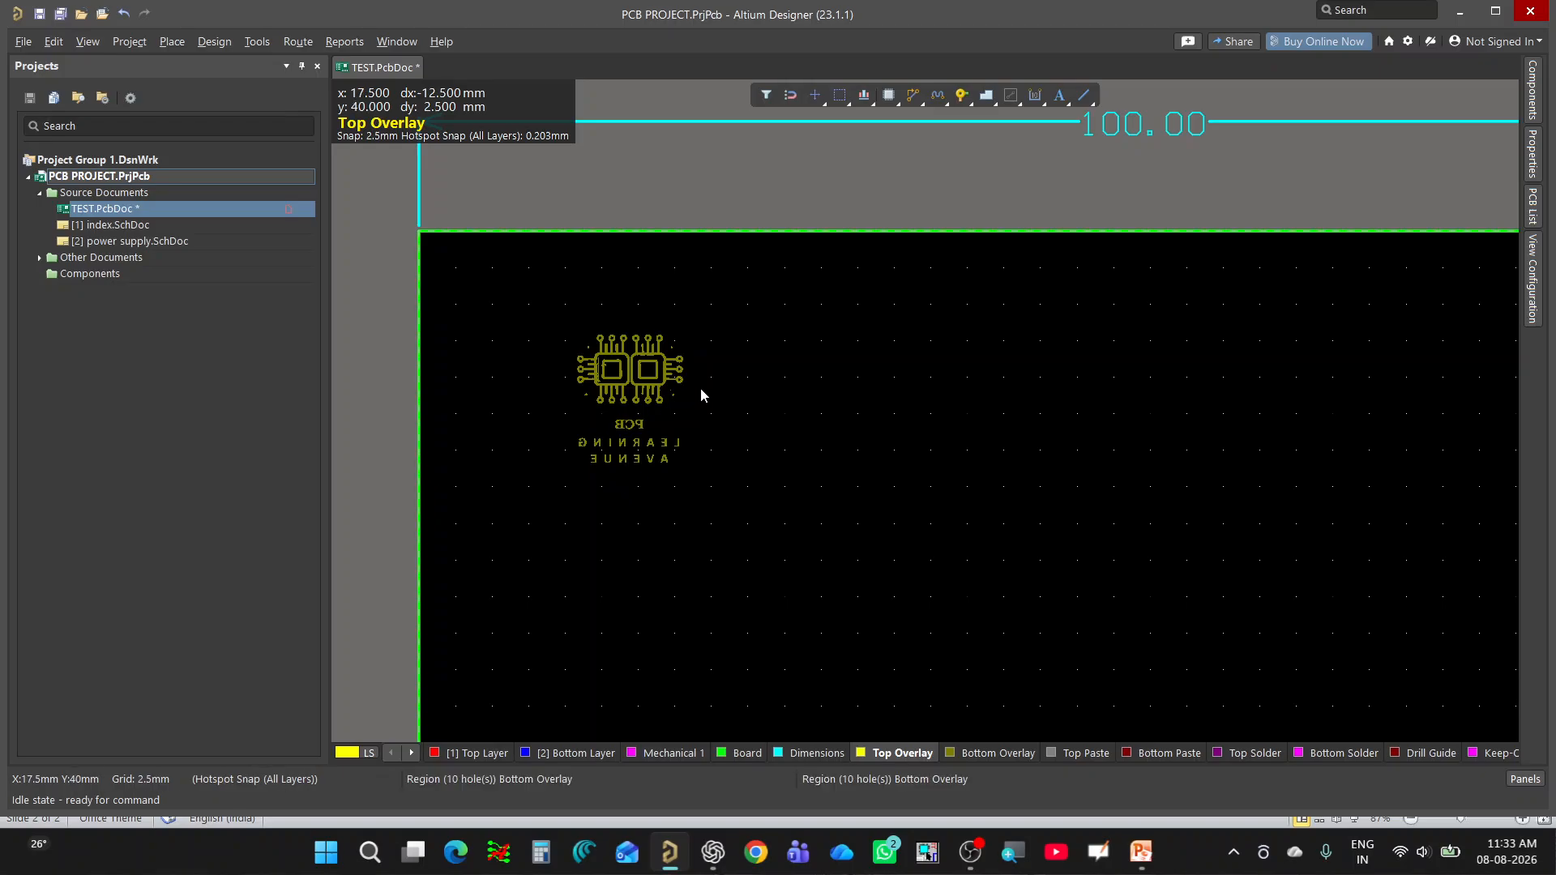
ctrl+scroll(702, 393, down, 1)
key(3)
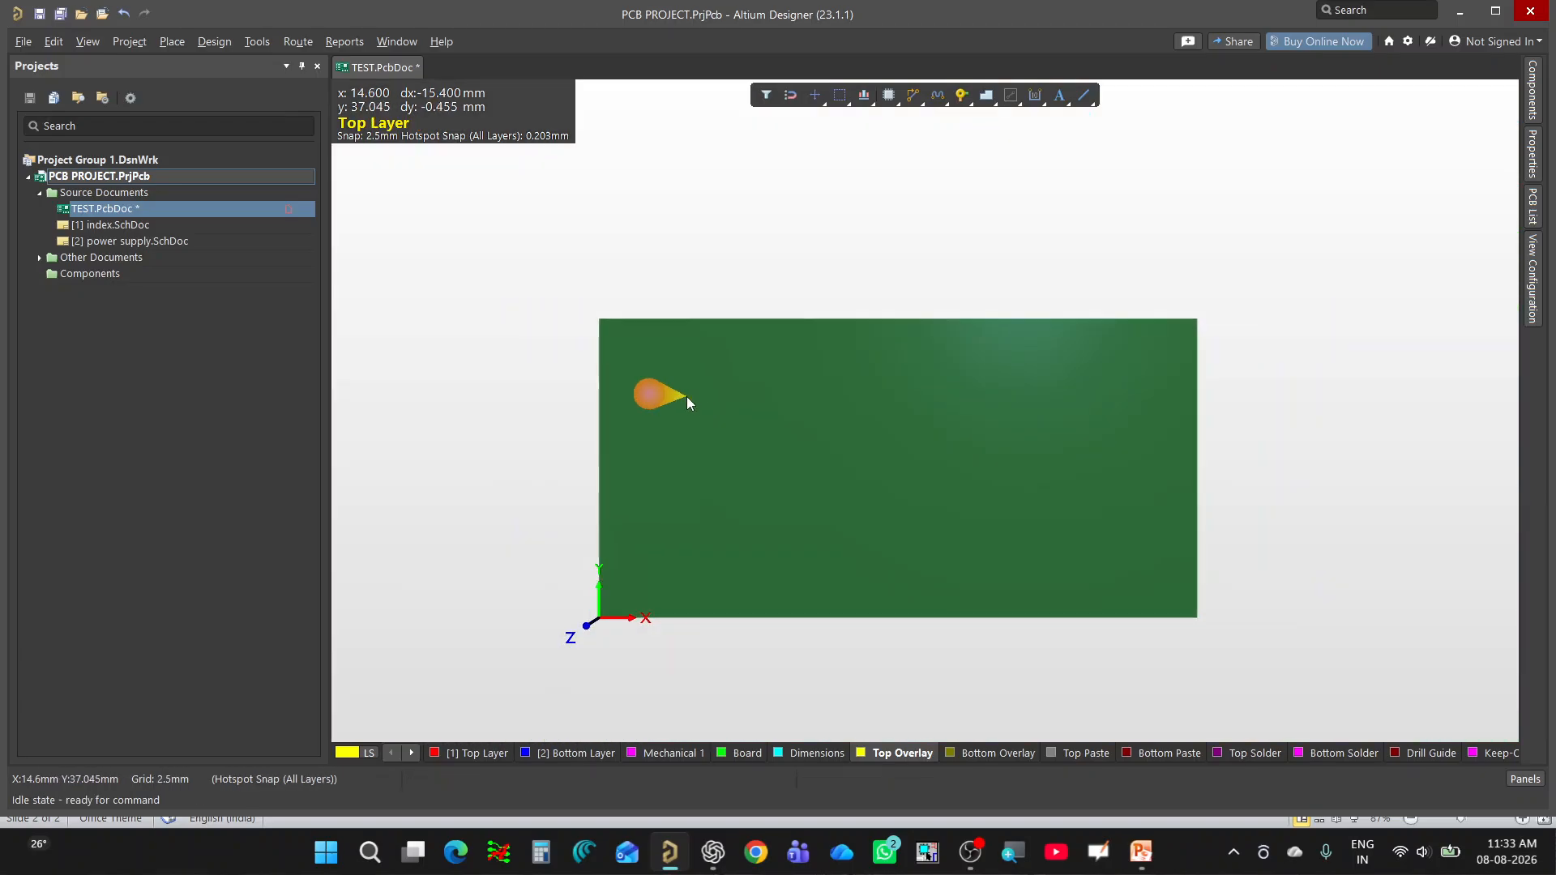
key(v)
key(b)
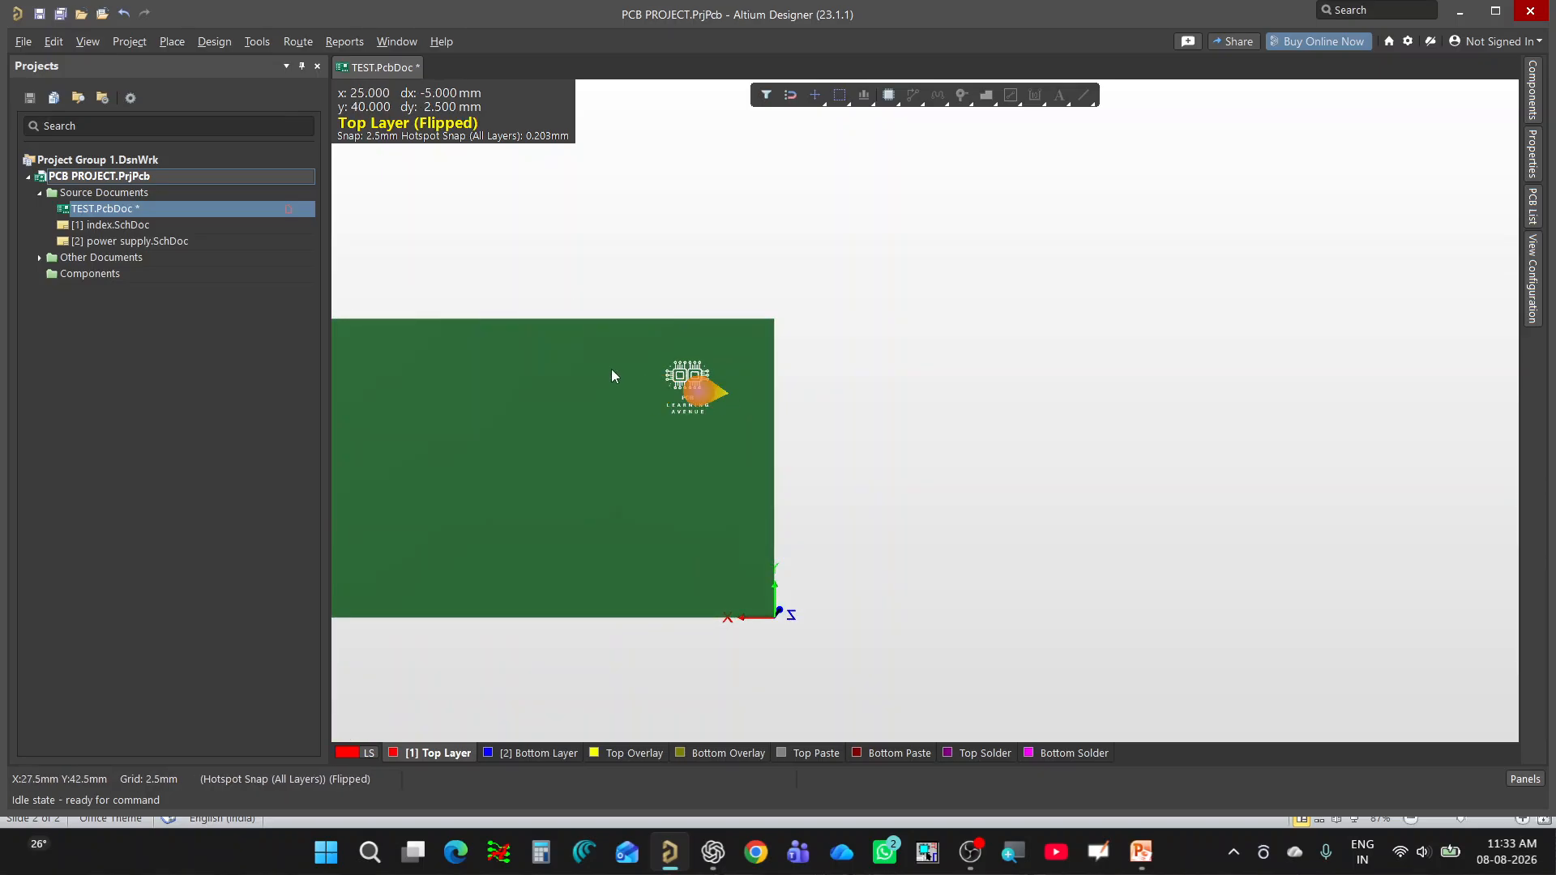
ctrl+scroll(694, 413, up, 6)
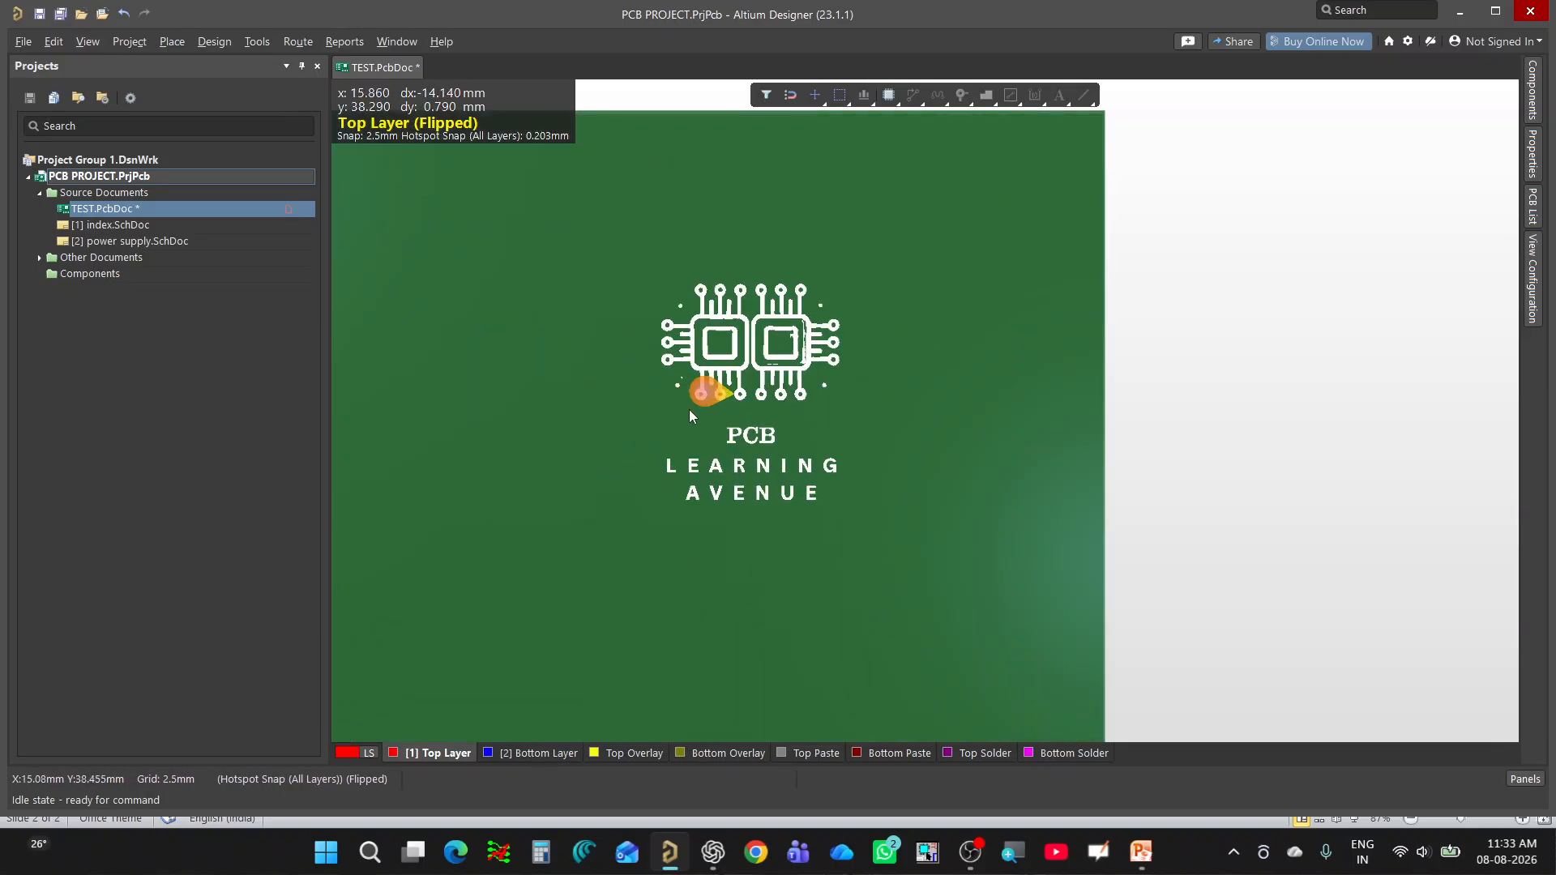
ctrl+scroll(907, 426, down, 3)
ctrl+scroll(907, 425, down, 3)
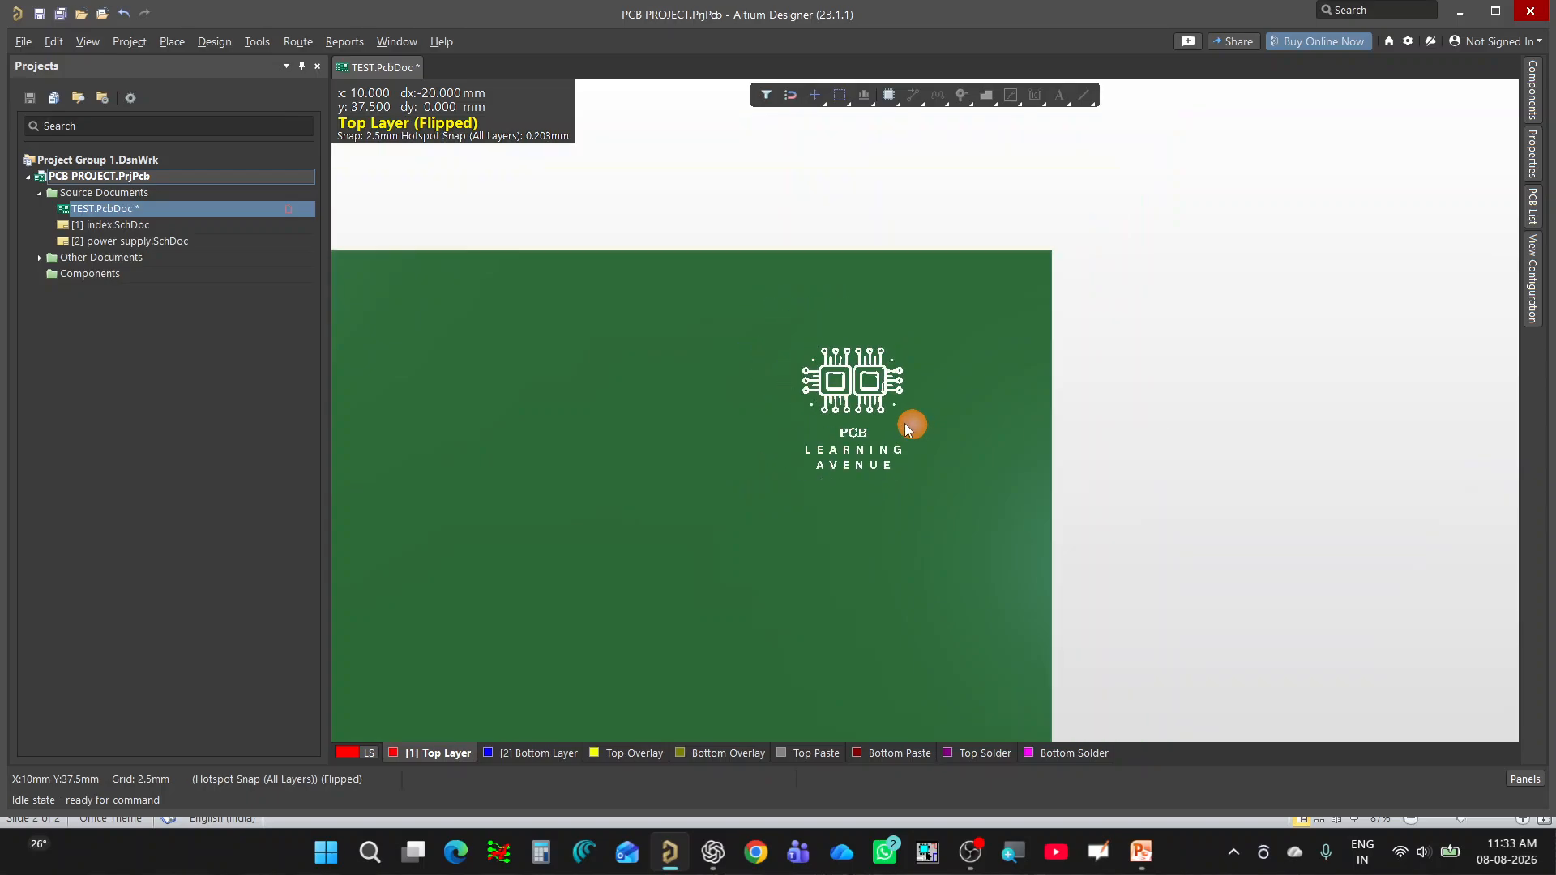
ctrl+scroll(875, 451, up, 1)
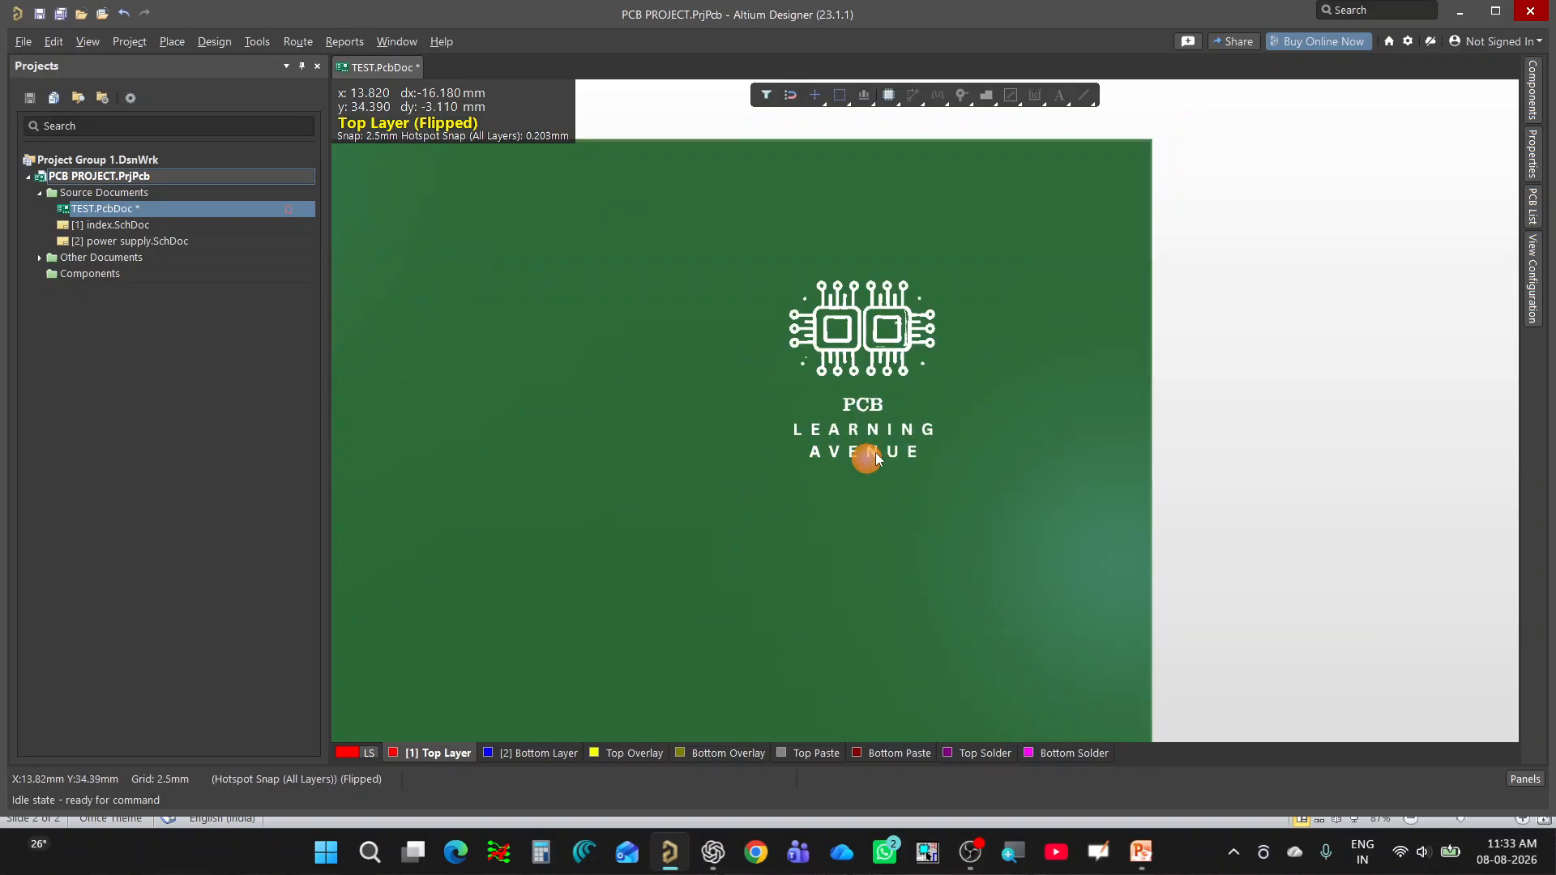
Return to the 2D layout, select the whole Bottom Overlay logo and move it straight down near the board's lower-left corner.
key(2)
right_drag(792, 437, 581, 195)
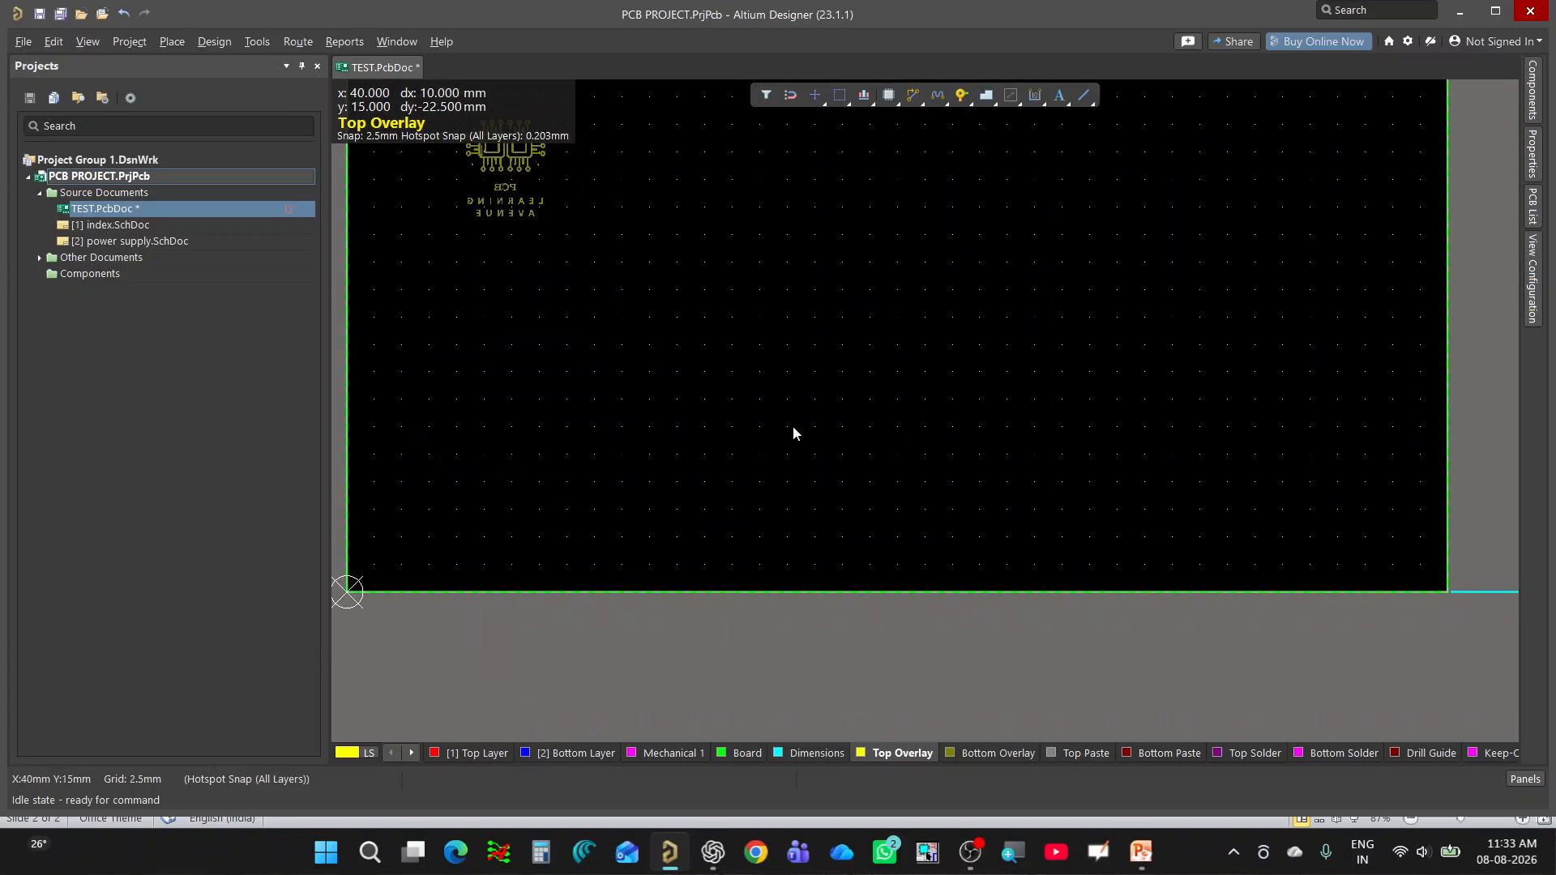
ctrl+scroll(793, 425, down, 1)
right_drag(738, 391, 803, 574)
drag(702, 317, 561, 482)
ctrl+scroll(702, 575, down, 1)
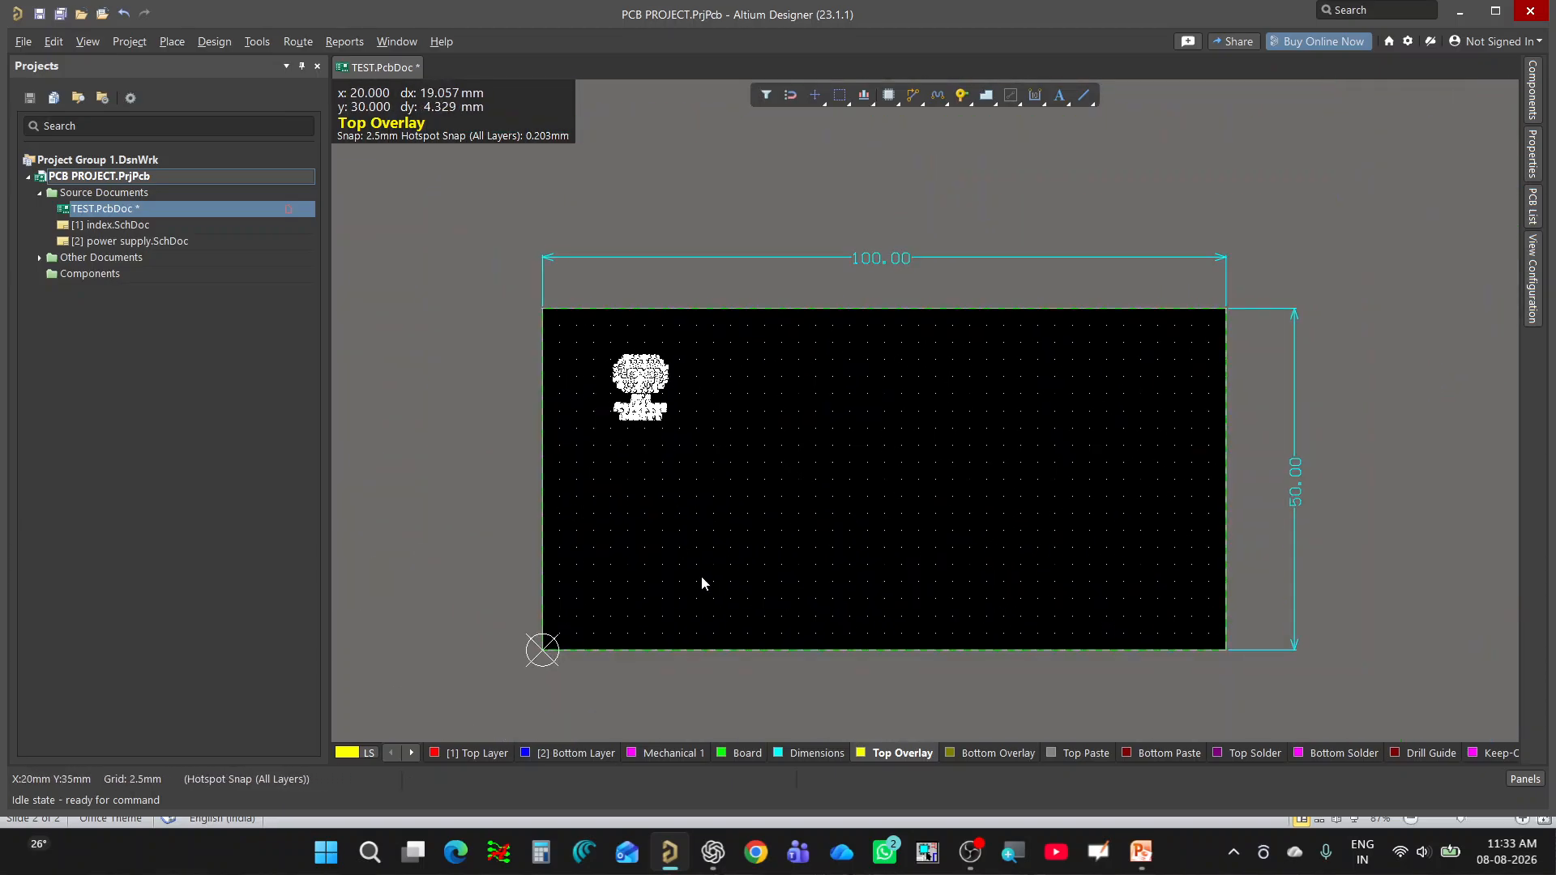
ctrl+scroll(665, 406, up, 1)
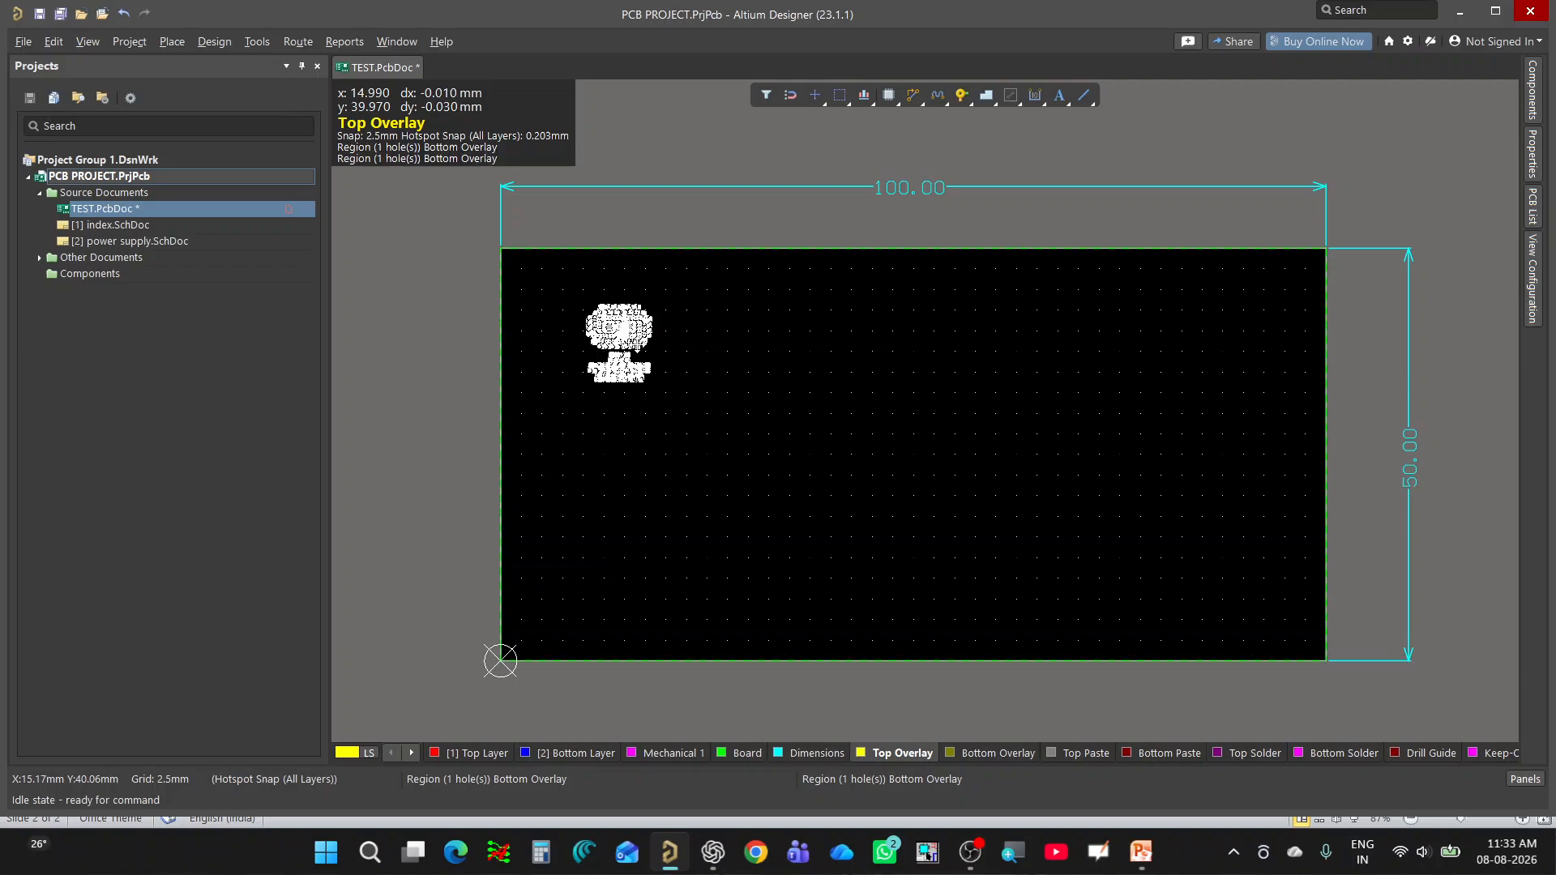
drag(625, 330, 604, 537)
ctrl+scroll(666, 441, down, 1)
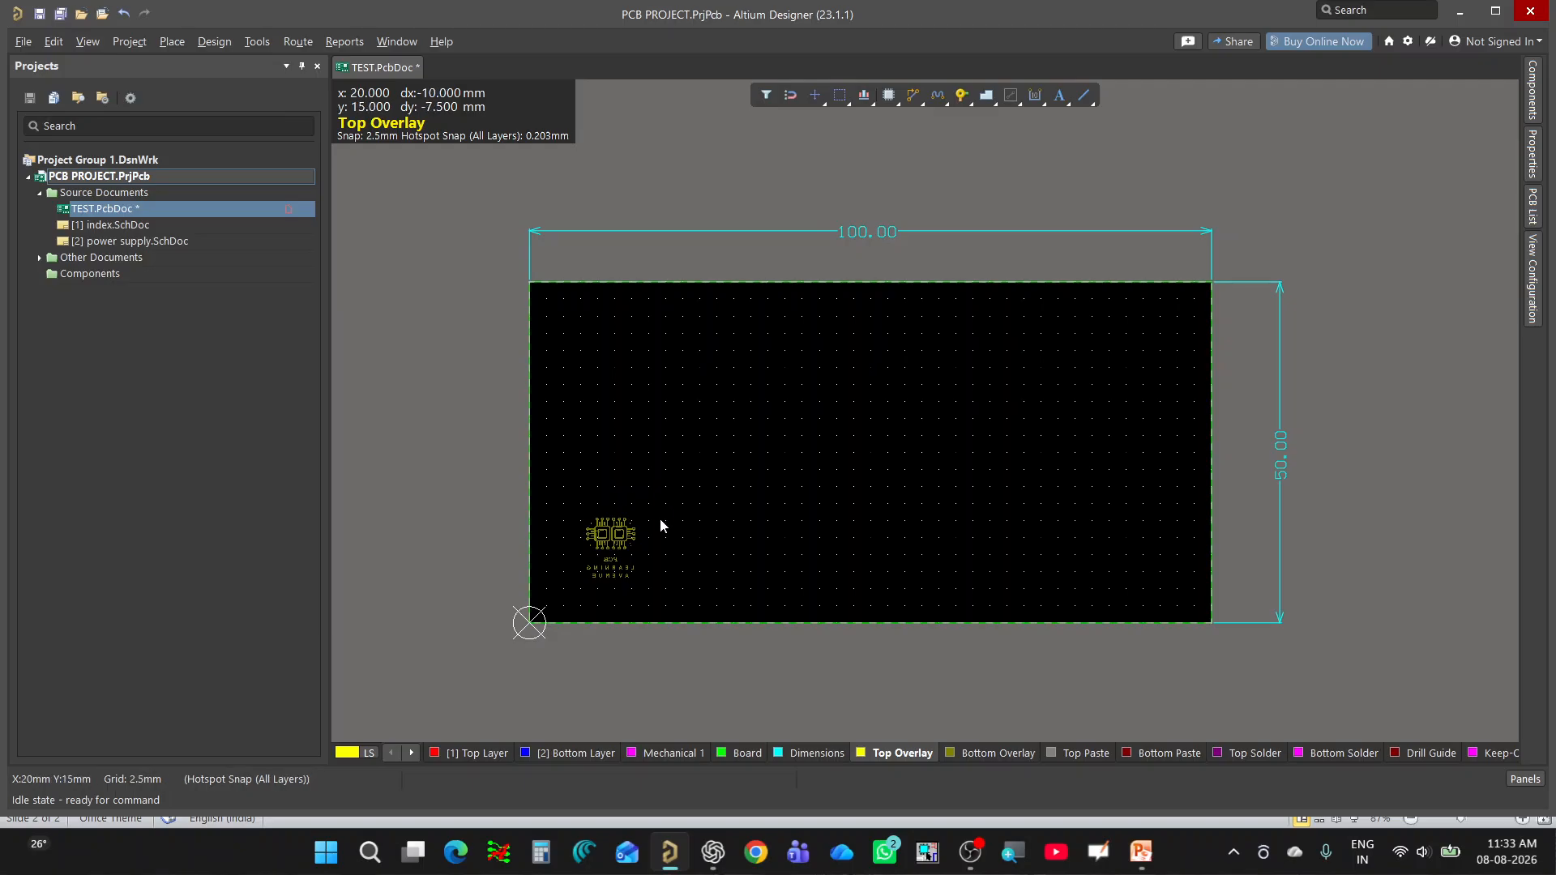
ctrl+scroll(567, 528, up, 5)
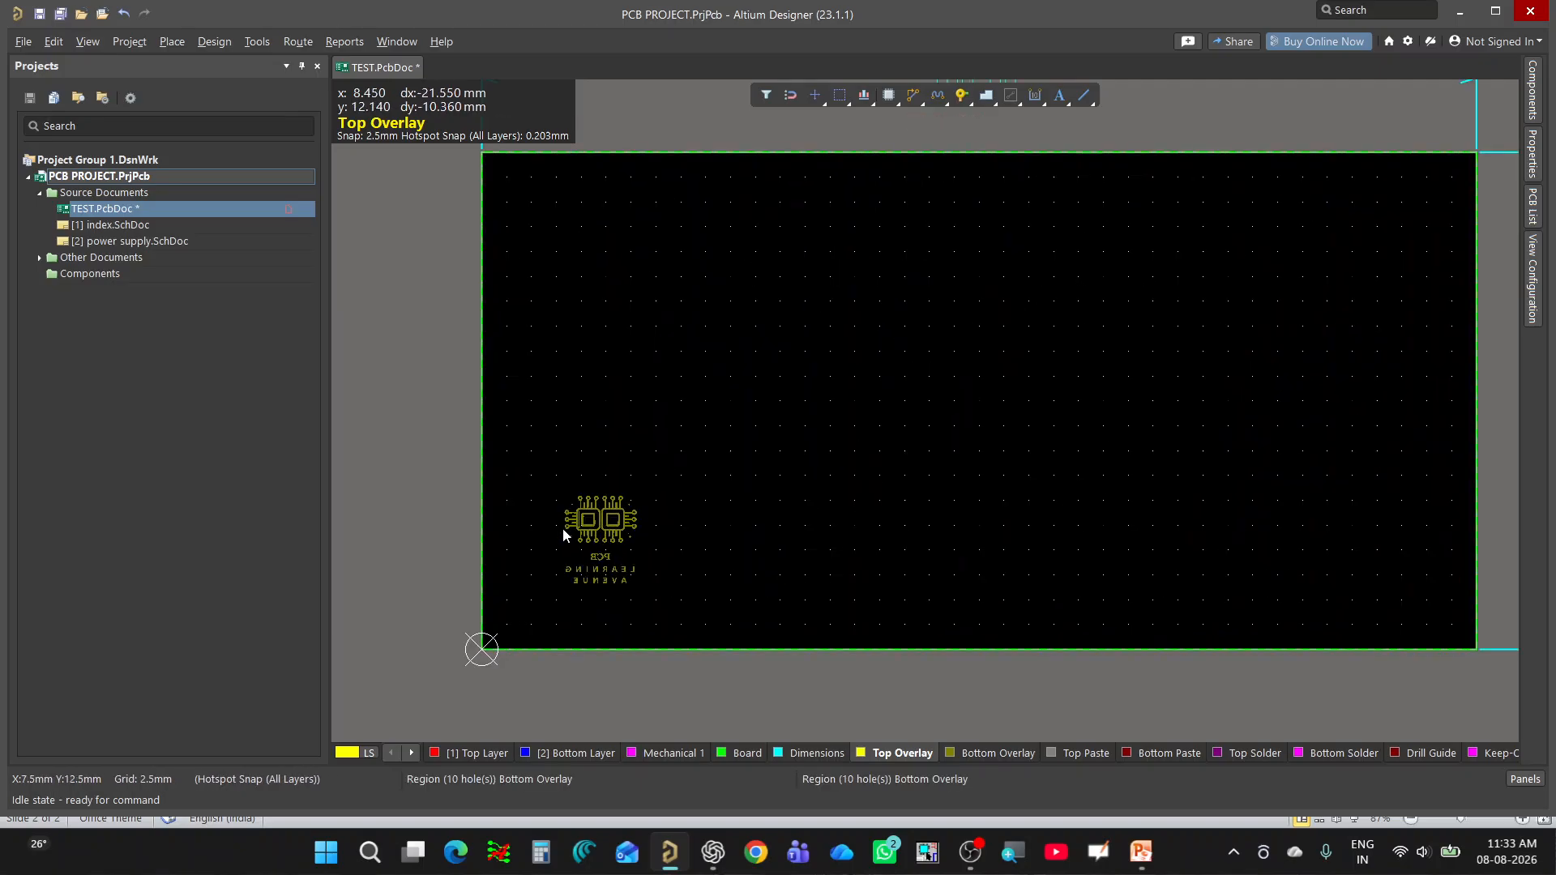
ctrl+scroll(567, 529, up, 2)
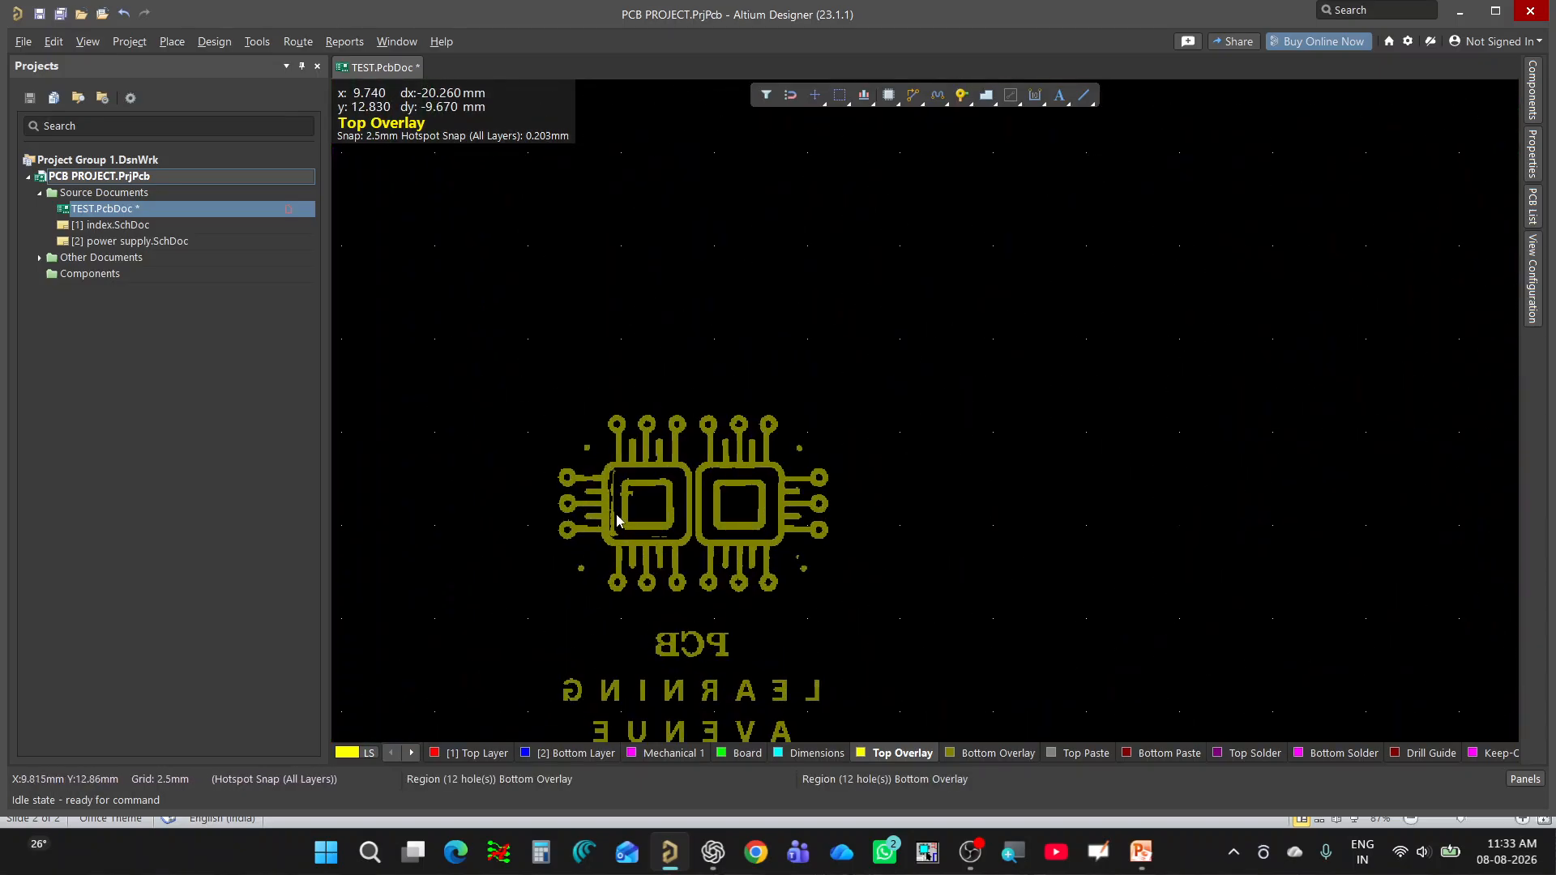
ctrl+scroll(650, 511, down, 4)
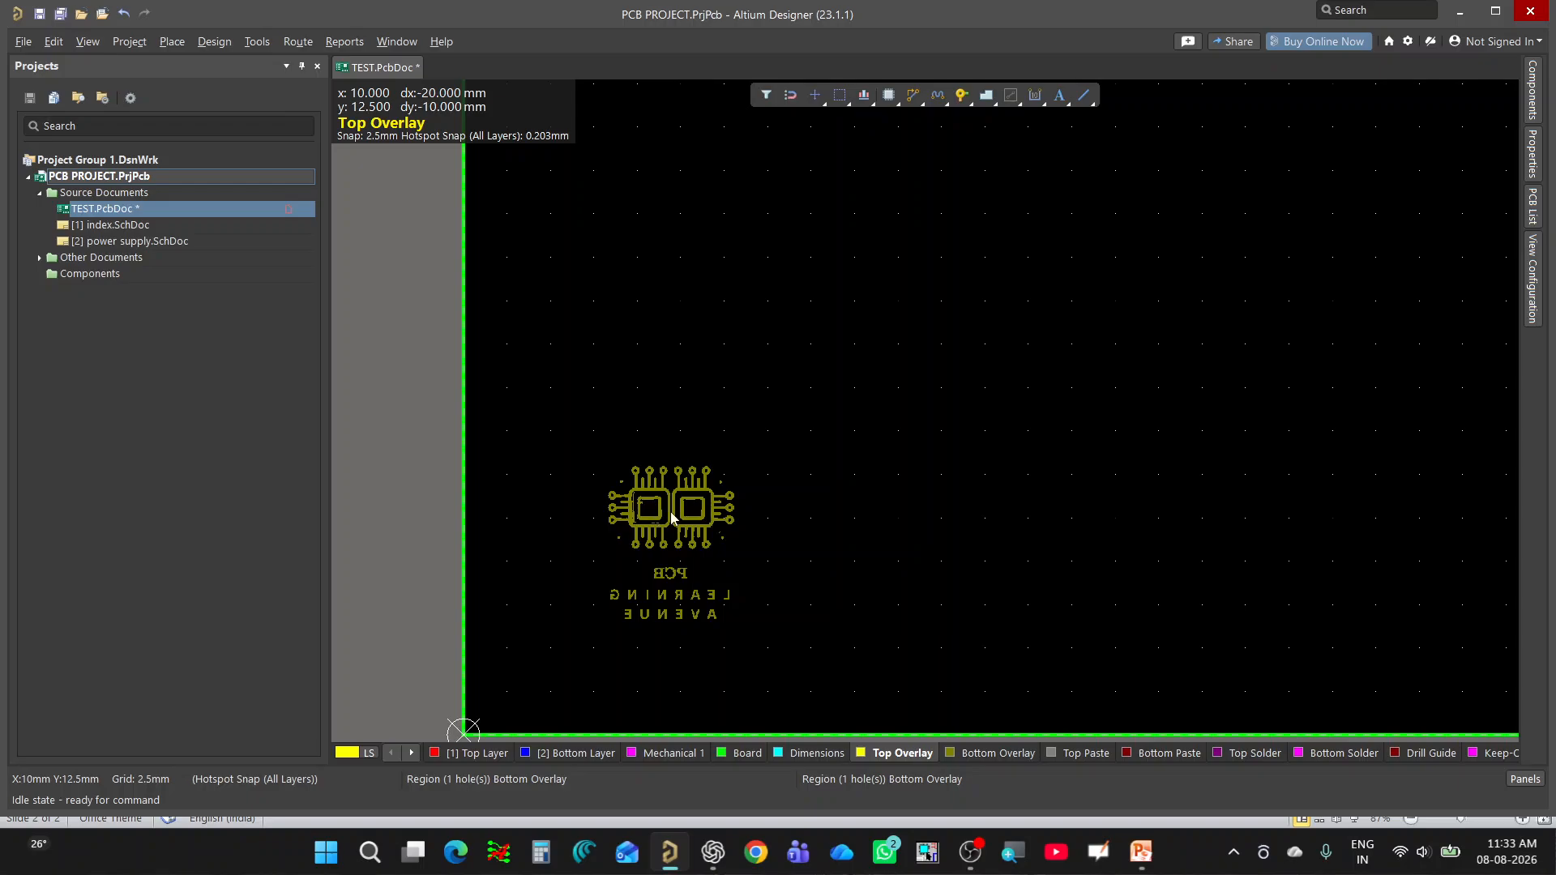
ctrl+scroll(683, 567, down, 2)
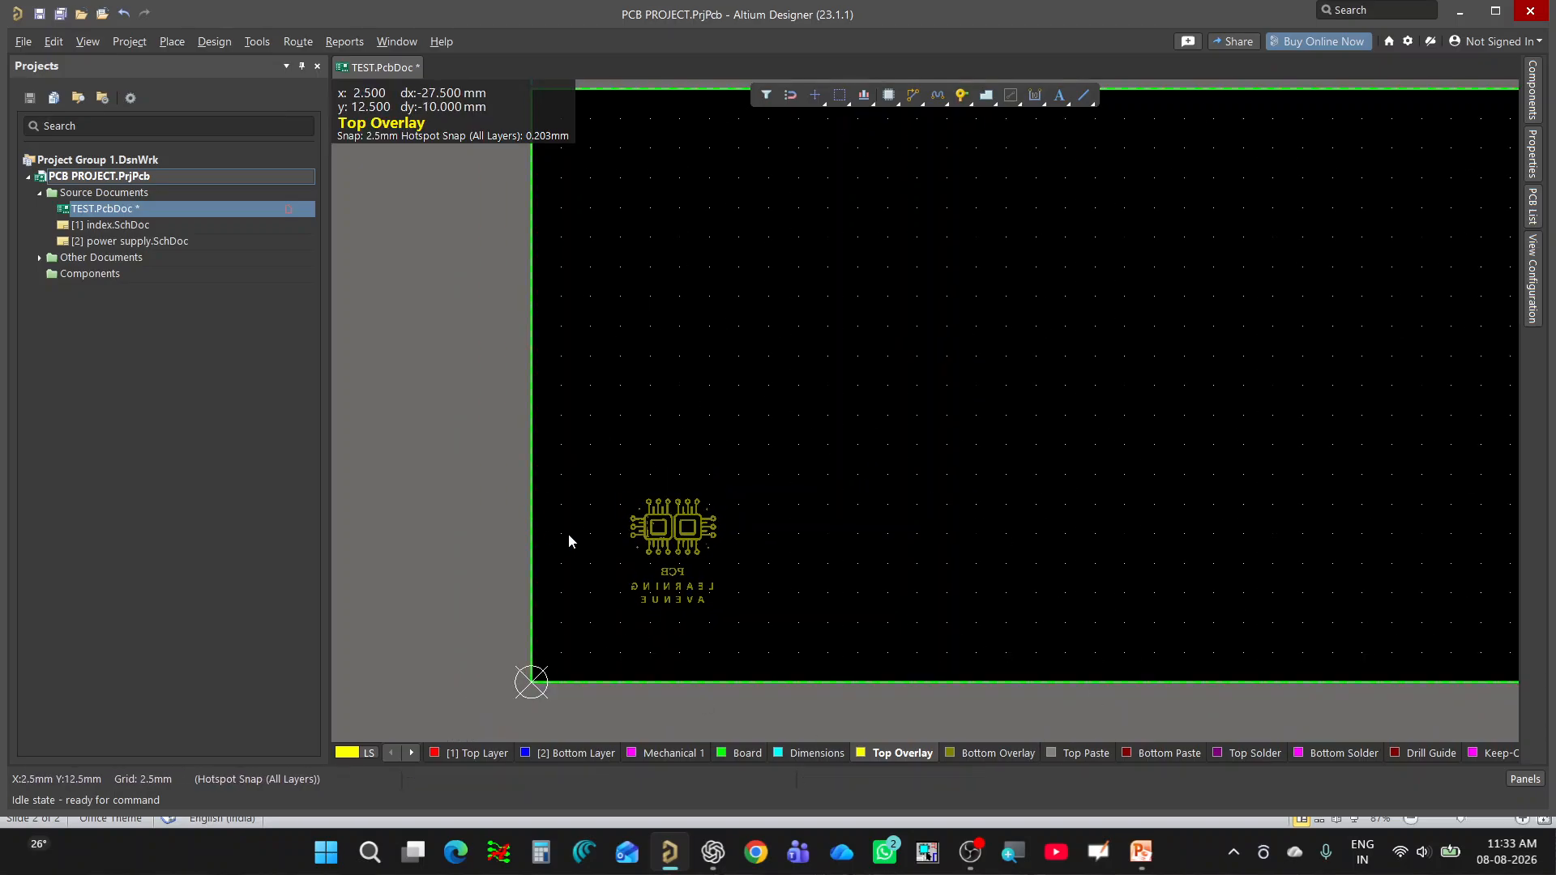
ctrl+scroll(572, 532, down, 1)
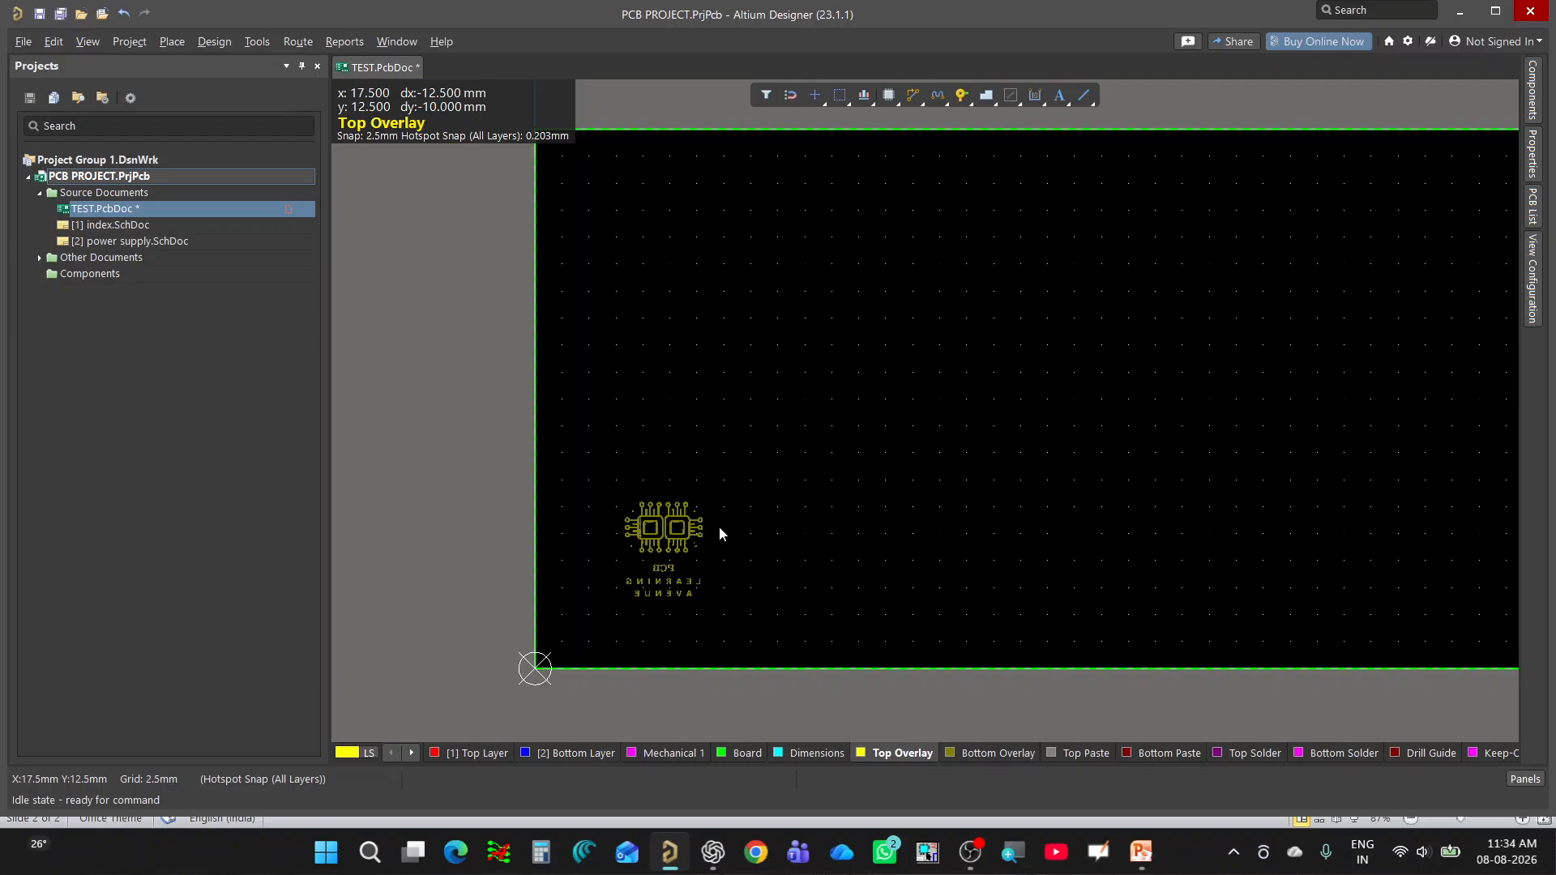
Show the board in 3D and examine how the moved Bottom Overlay logo reads near the board's corner.
ctrl+scroll(658, 559, up, 3)
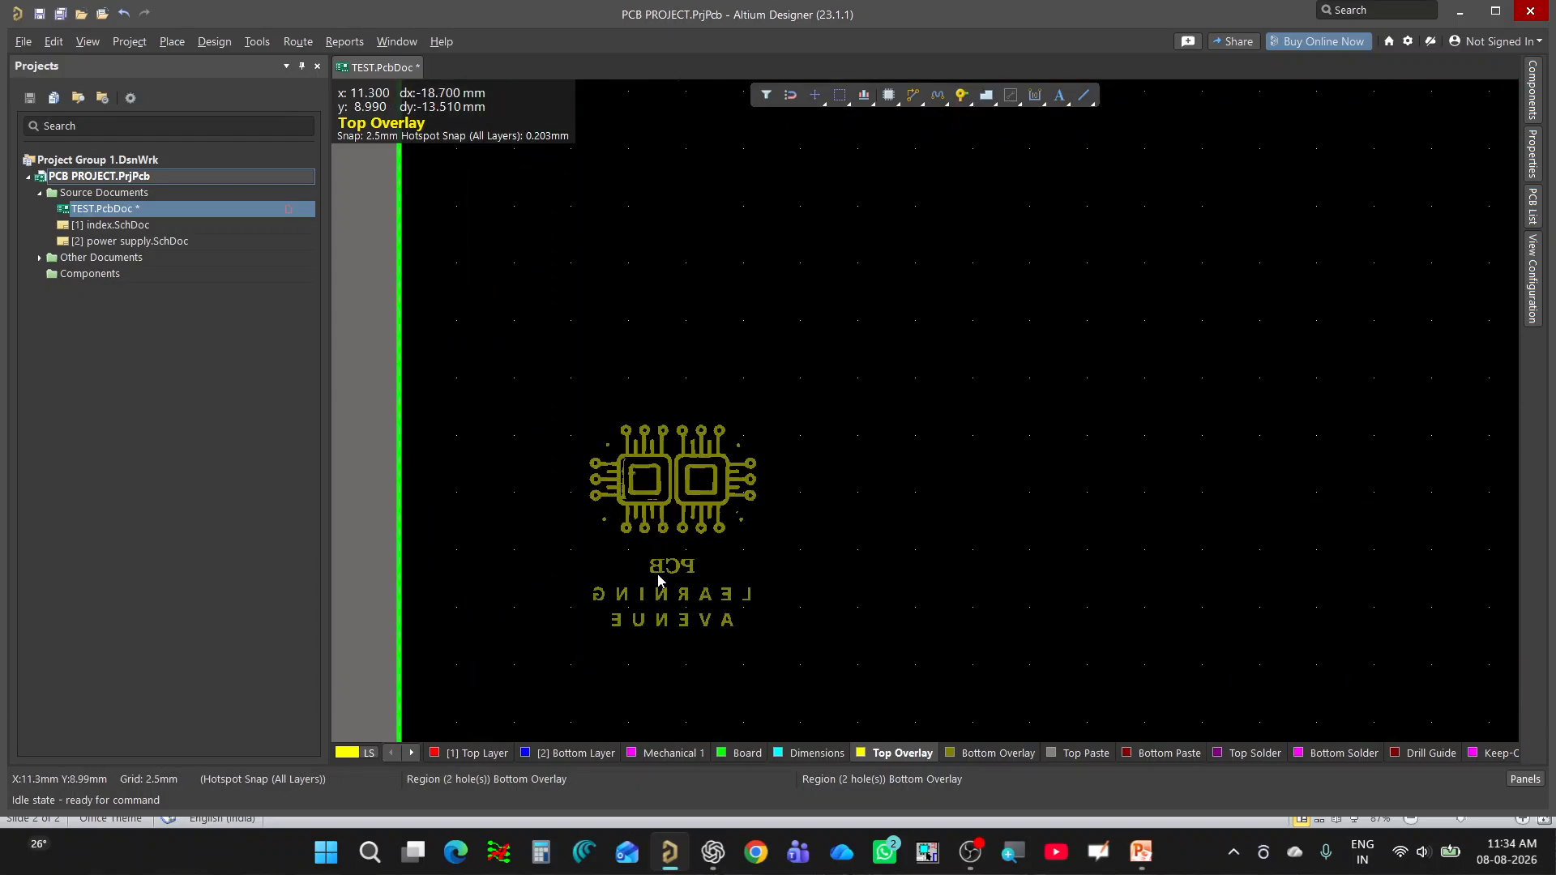
ctrl+scroll(694, 527, down, 1)
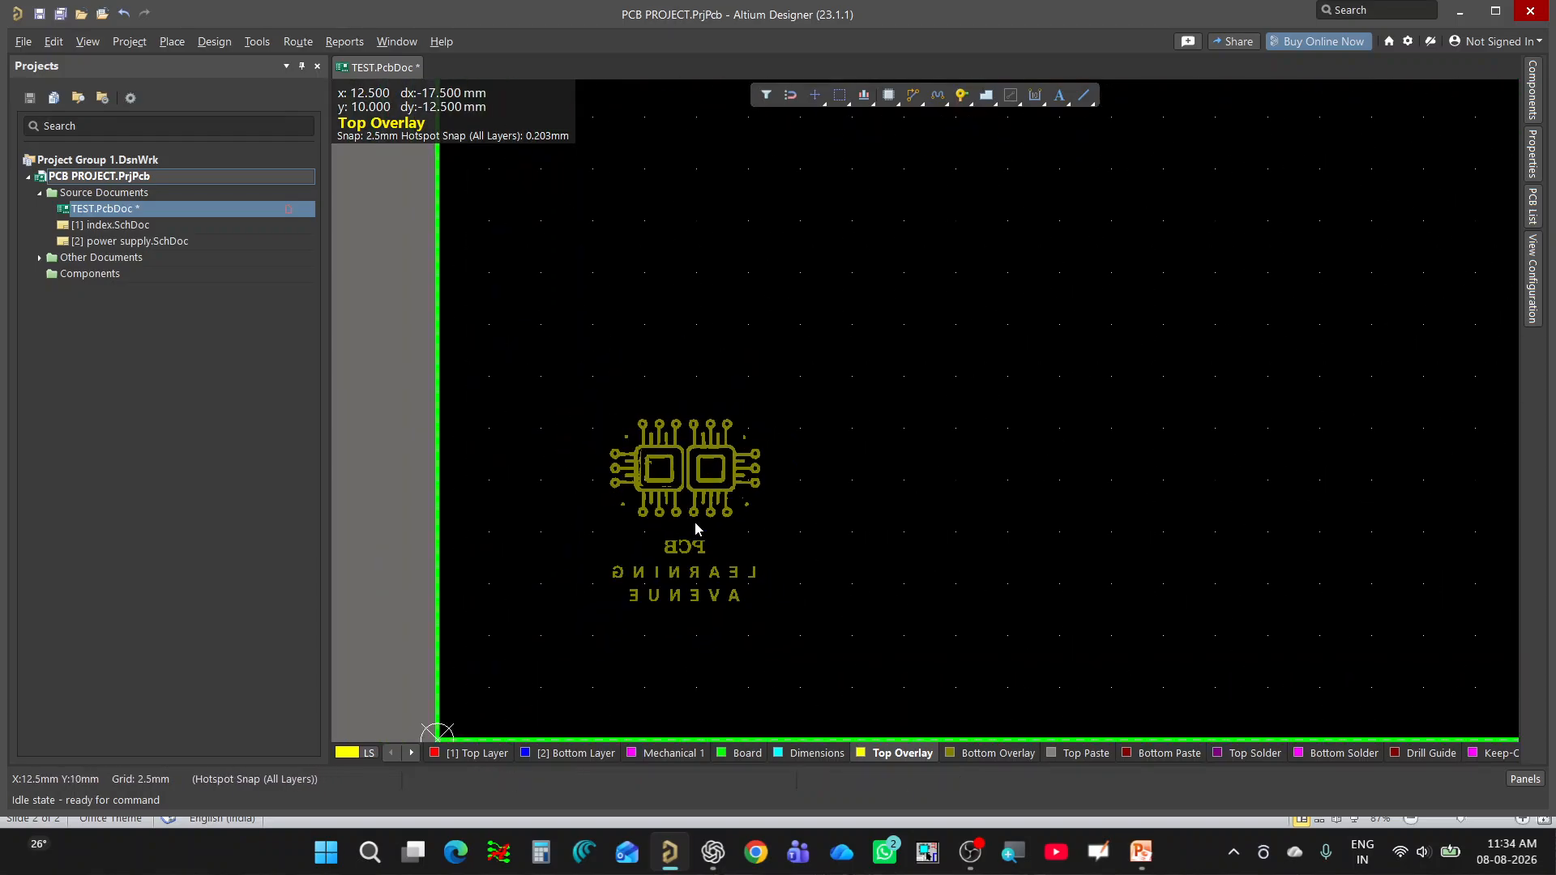
key(3)
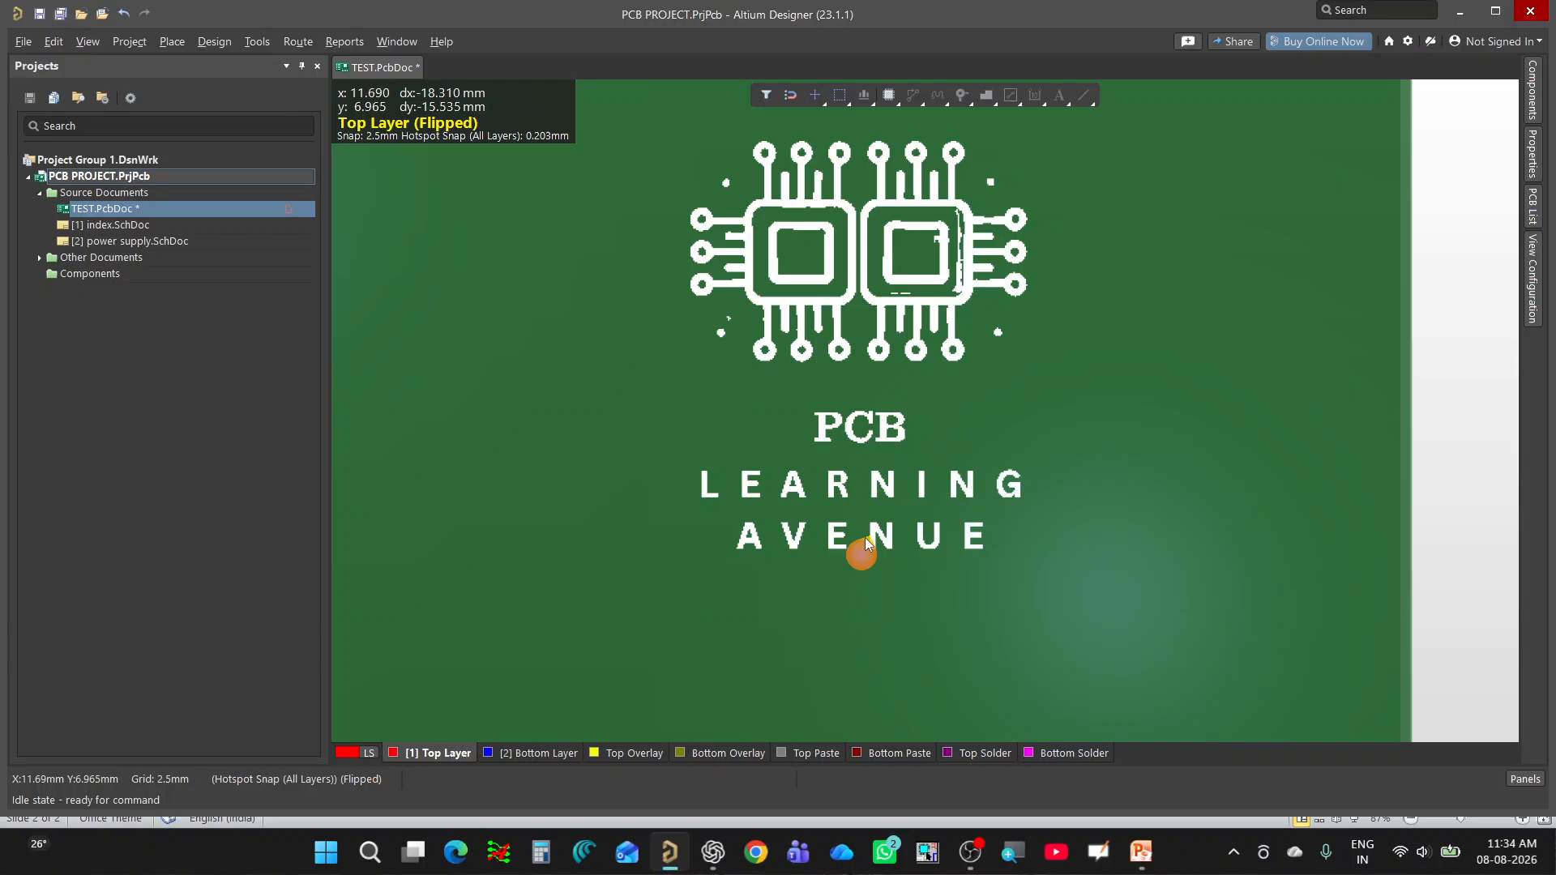
ctrl+scroll(864, 537, down, 3)
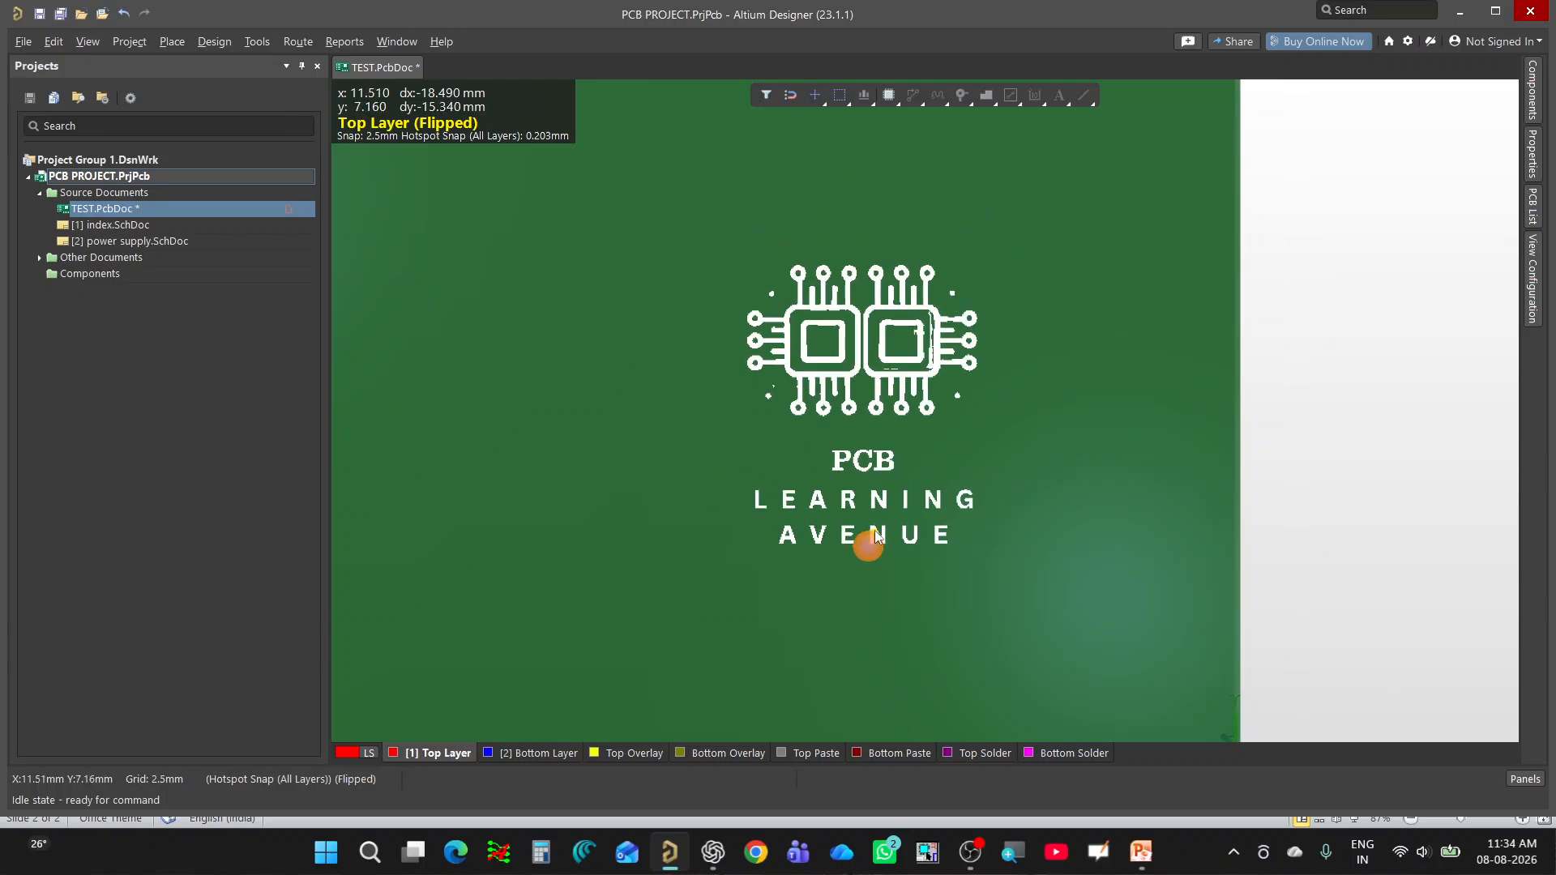
ctrl+scroll(876, 535, down, 4)
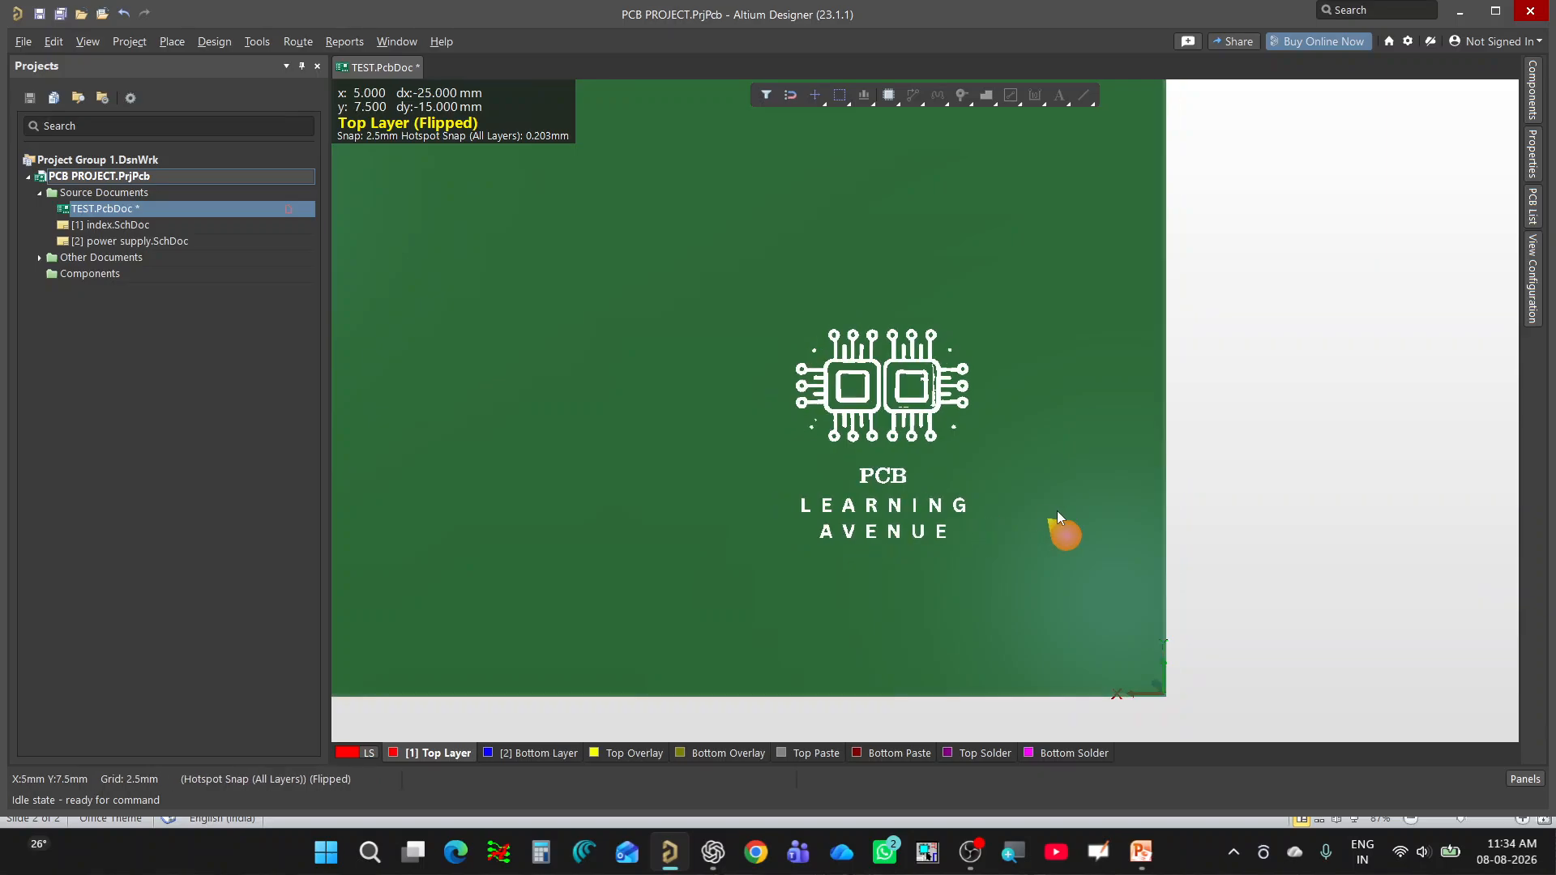
ctrl+scroll(988, 519, up, 5)
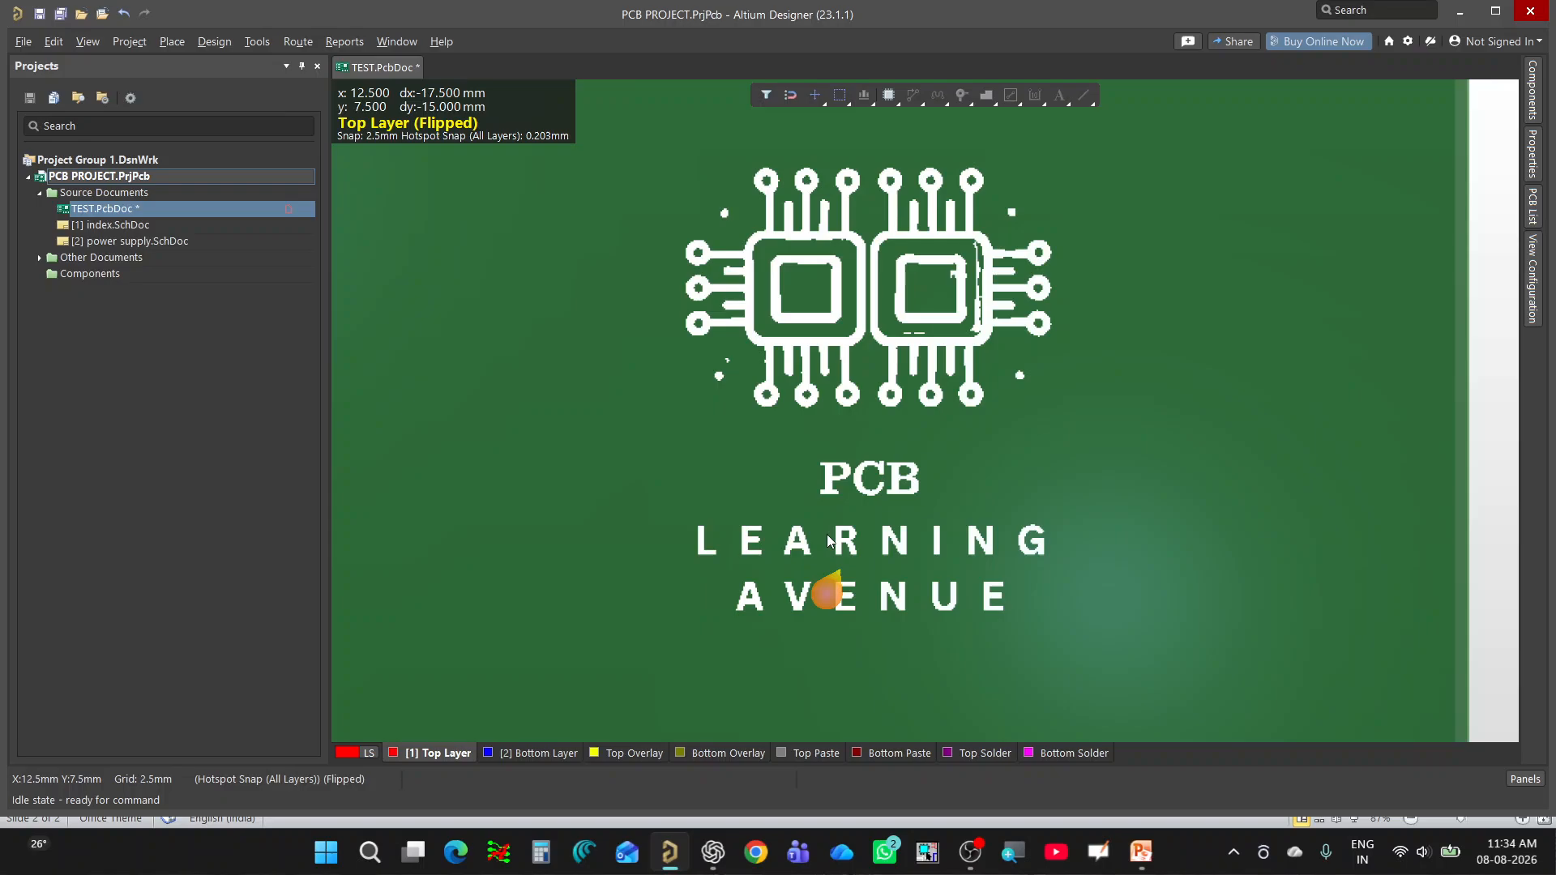
ctrl+scroll(916, 562, down, 3)
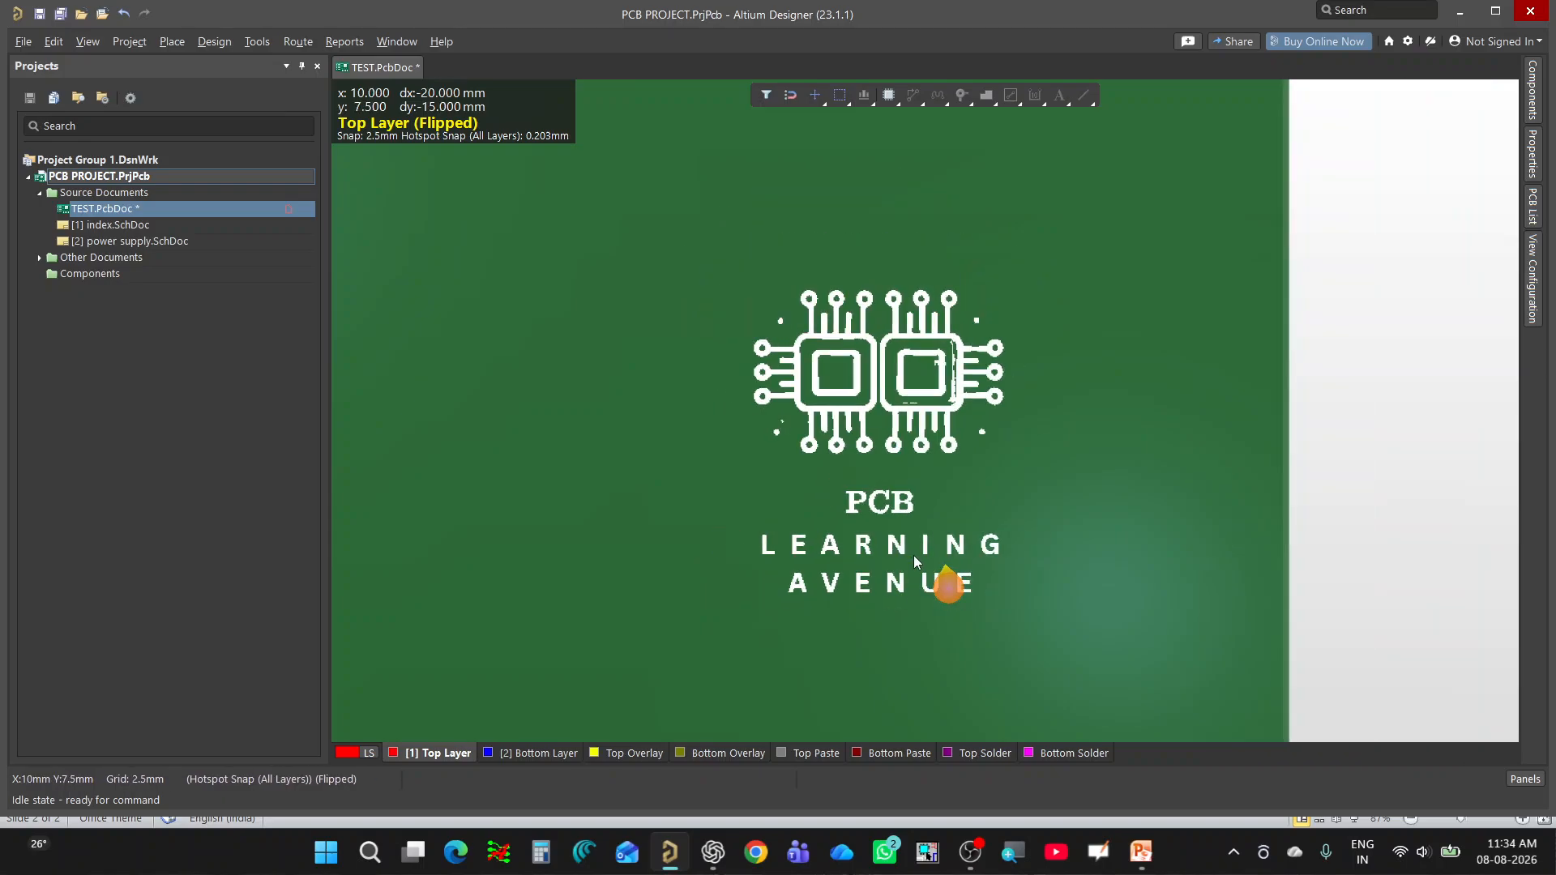
ctrl+scroll(916, 561, down, 1)
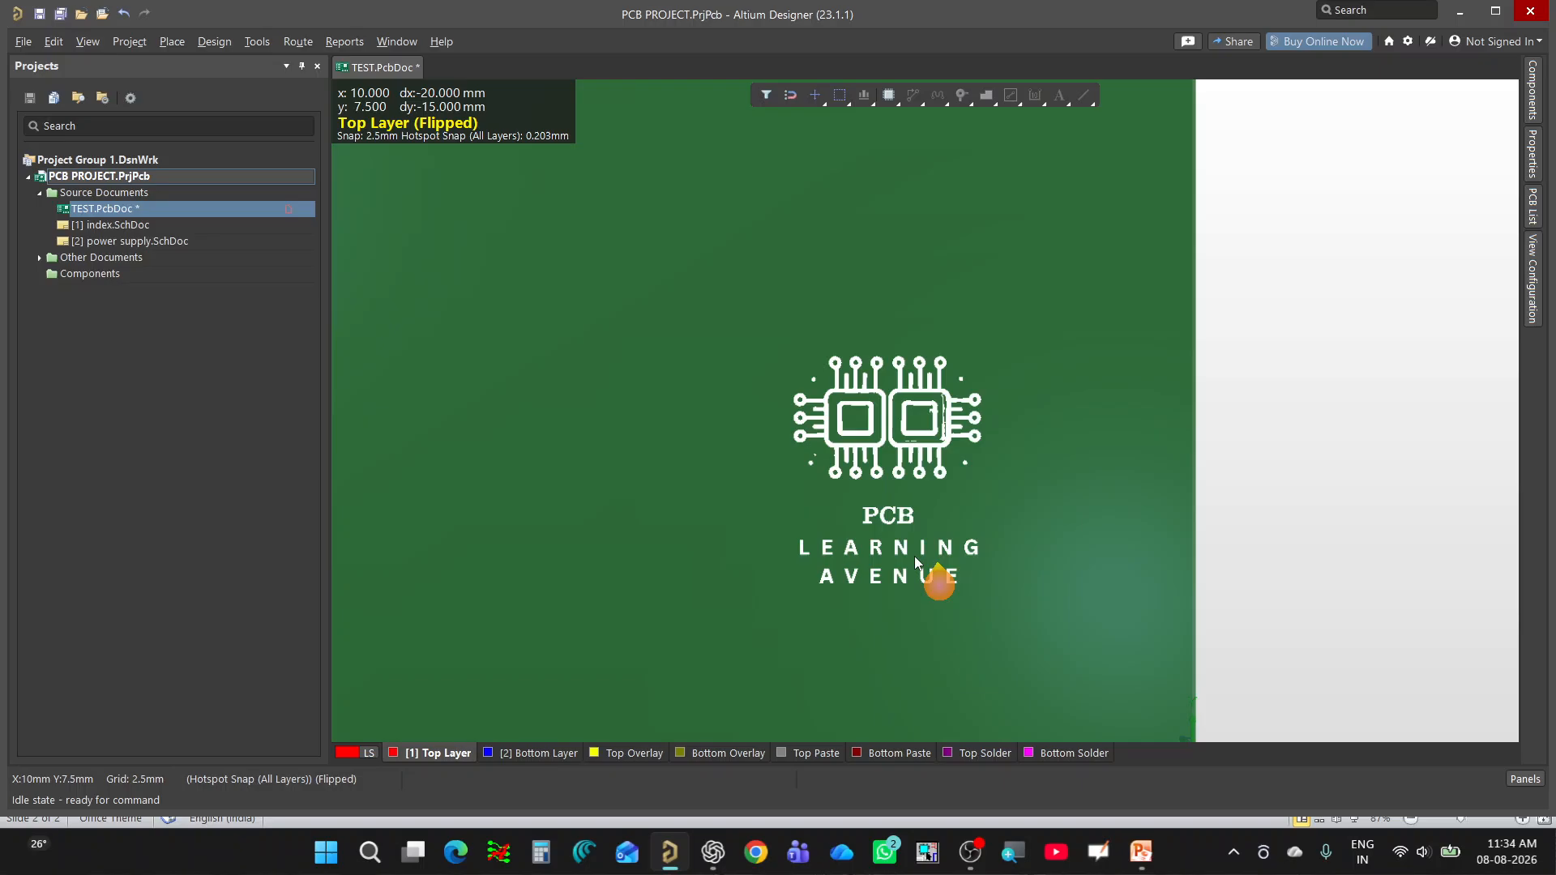
ctrl+scroll(1073, 574, down, 1)
ctrl+scroll(1073, 574, down, 5)
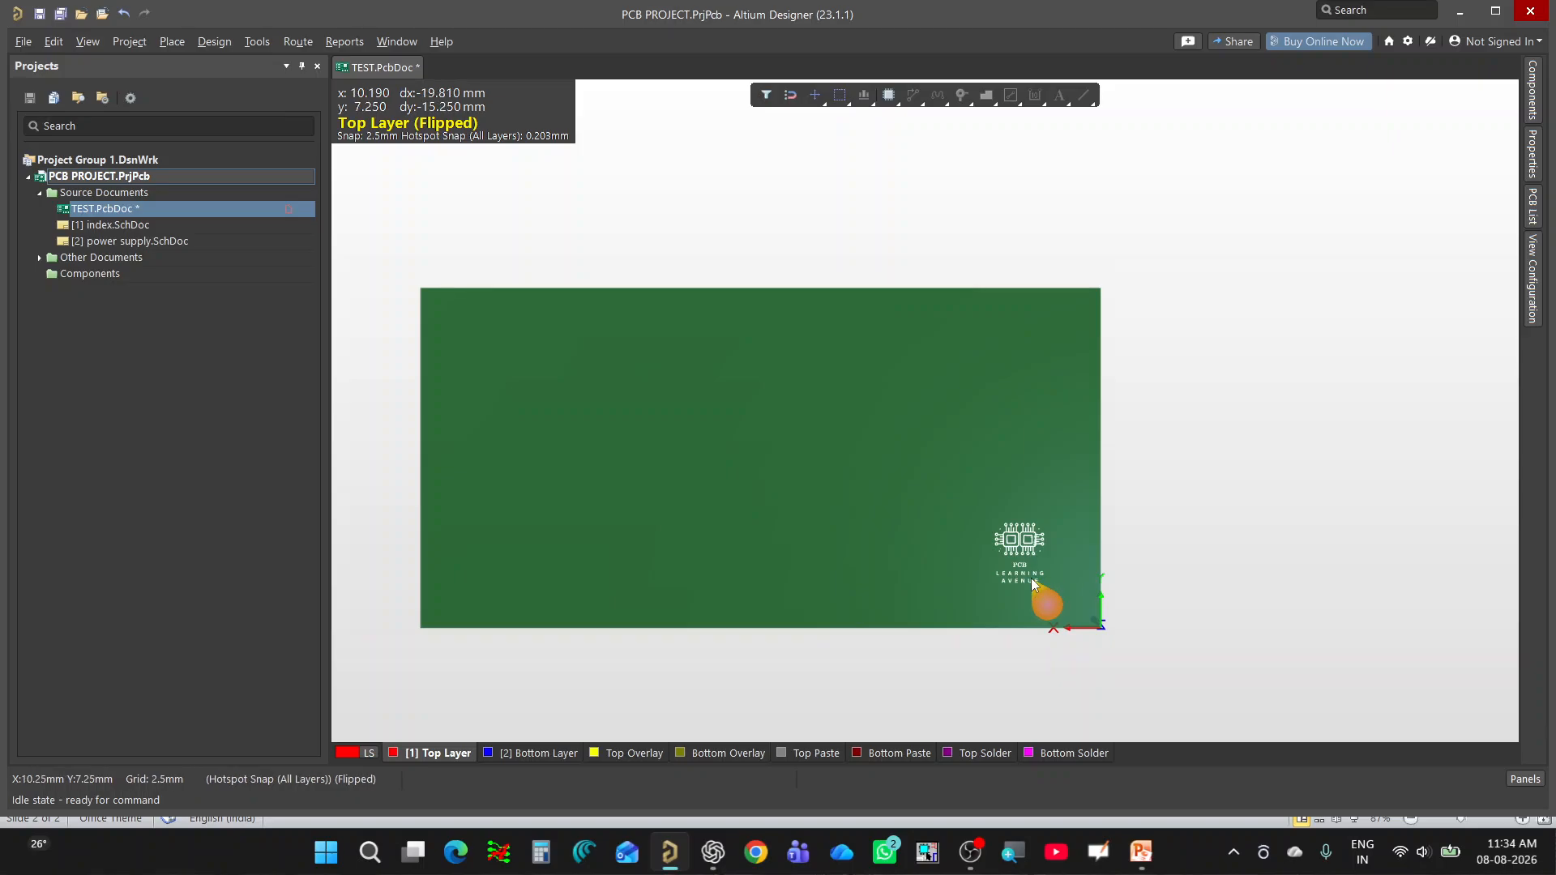
ctrl+scroll(1045, 580, up, 3)
Return to the 2D layout, select the whole Bottom Overlay logo and flip it to the Top Overlay.
key(2)
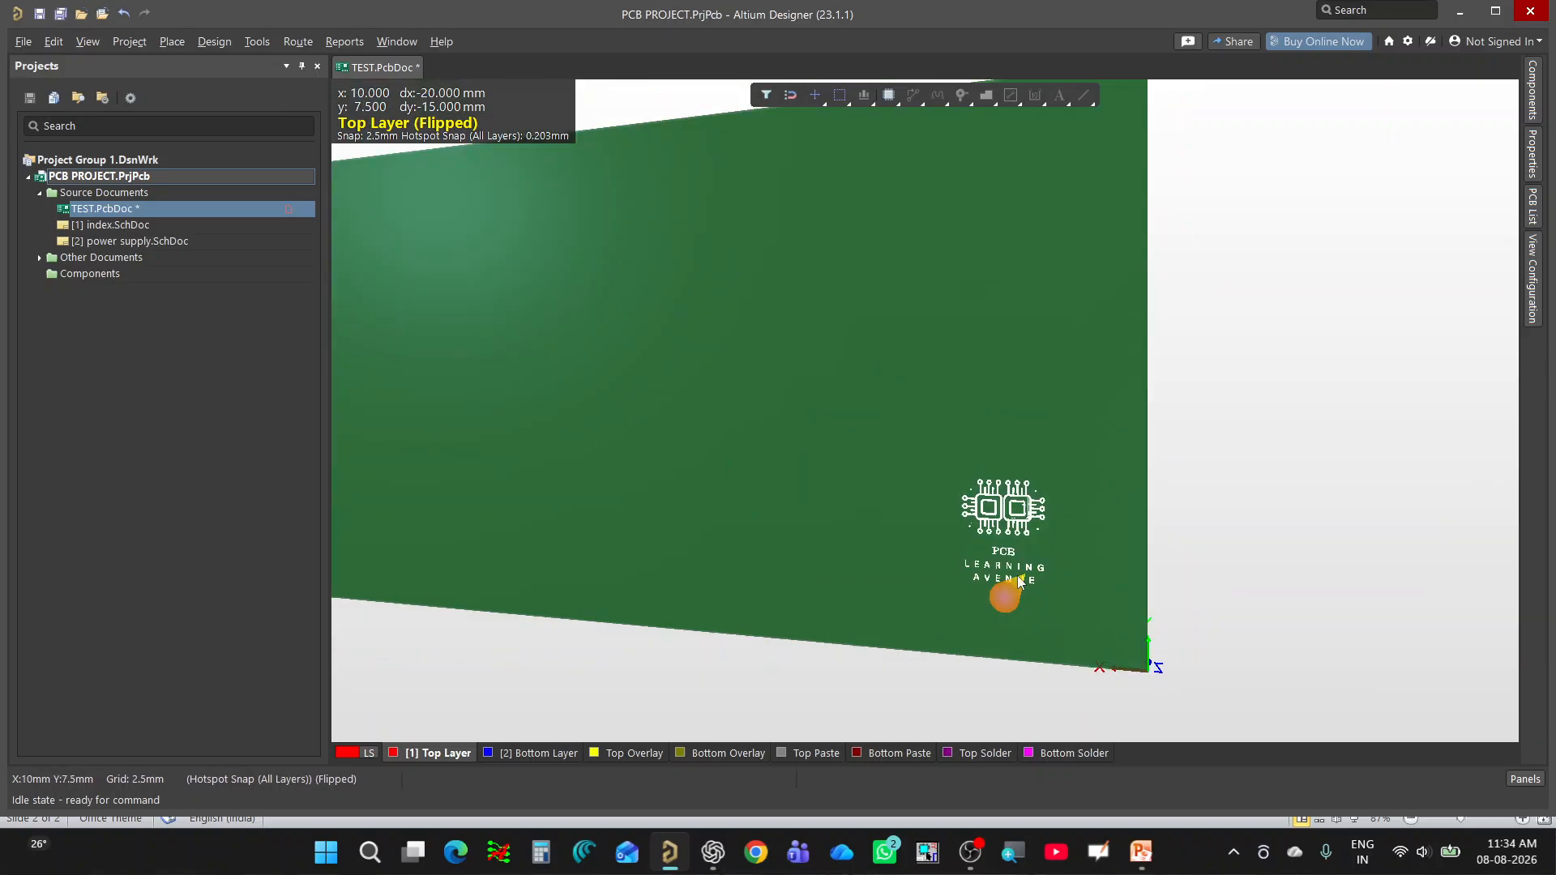
ctrl+scroll(746, 520, up, 4)
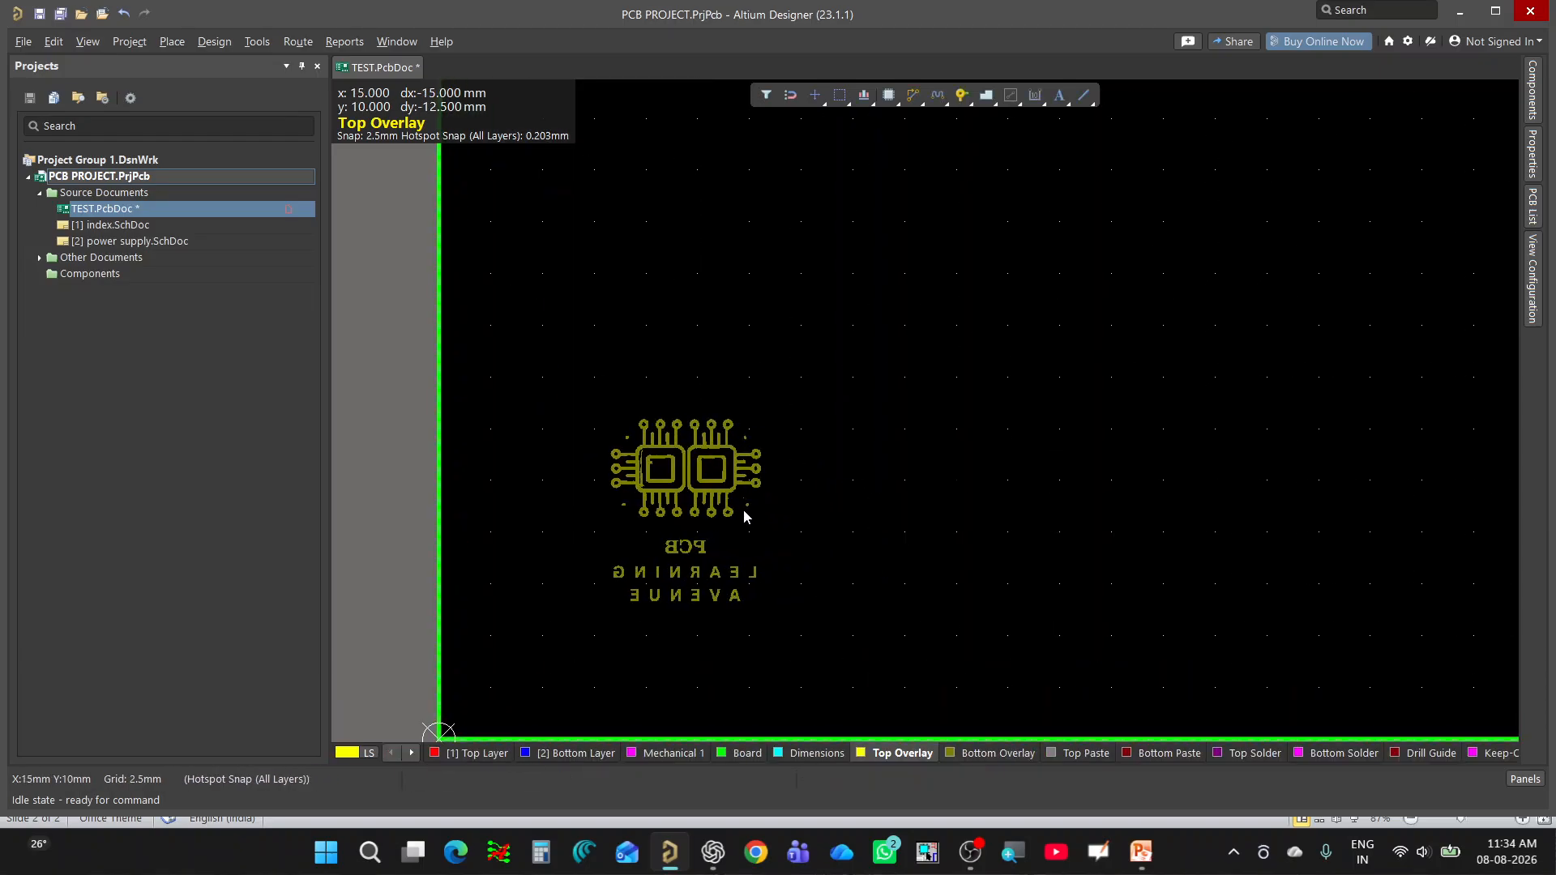
drag(878, 307, 541, 710)
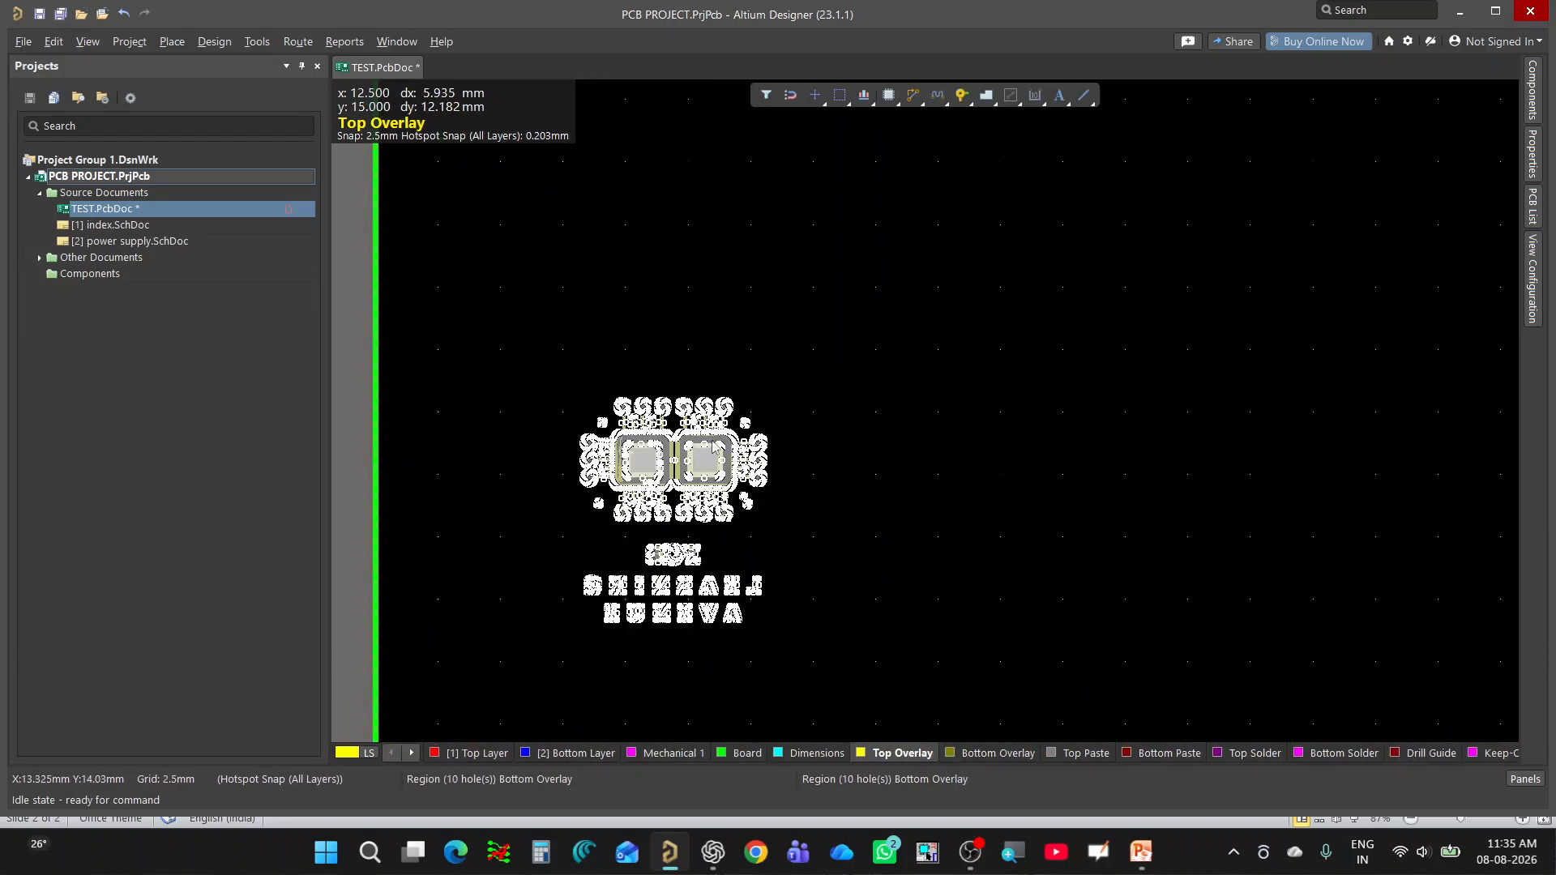
drag(712, 413, 703, 355)
key(l)
ctrl+scroll(660, 703, down, 5)
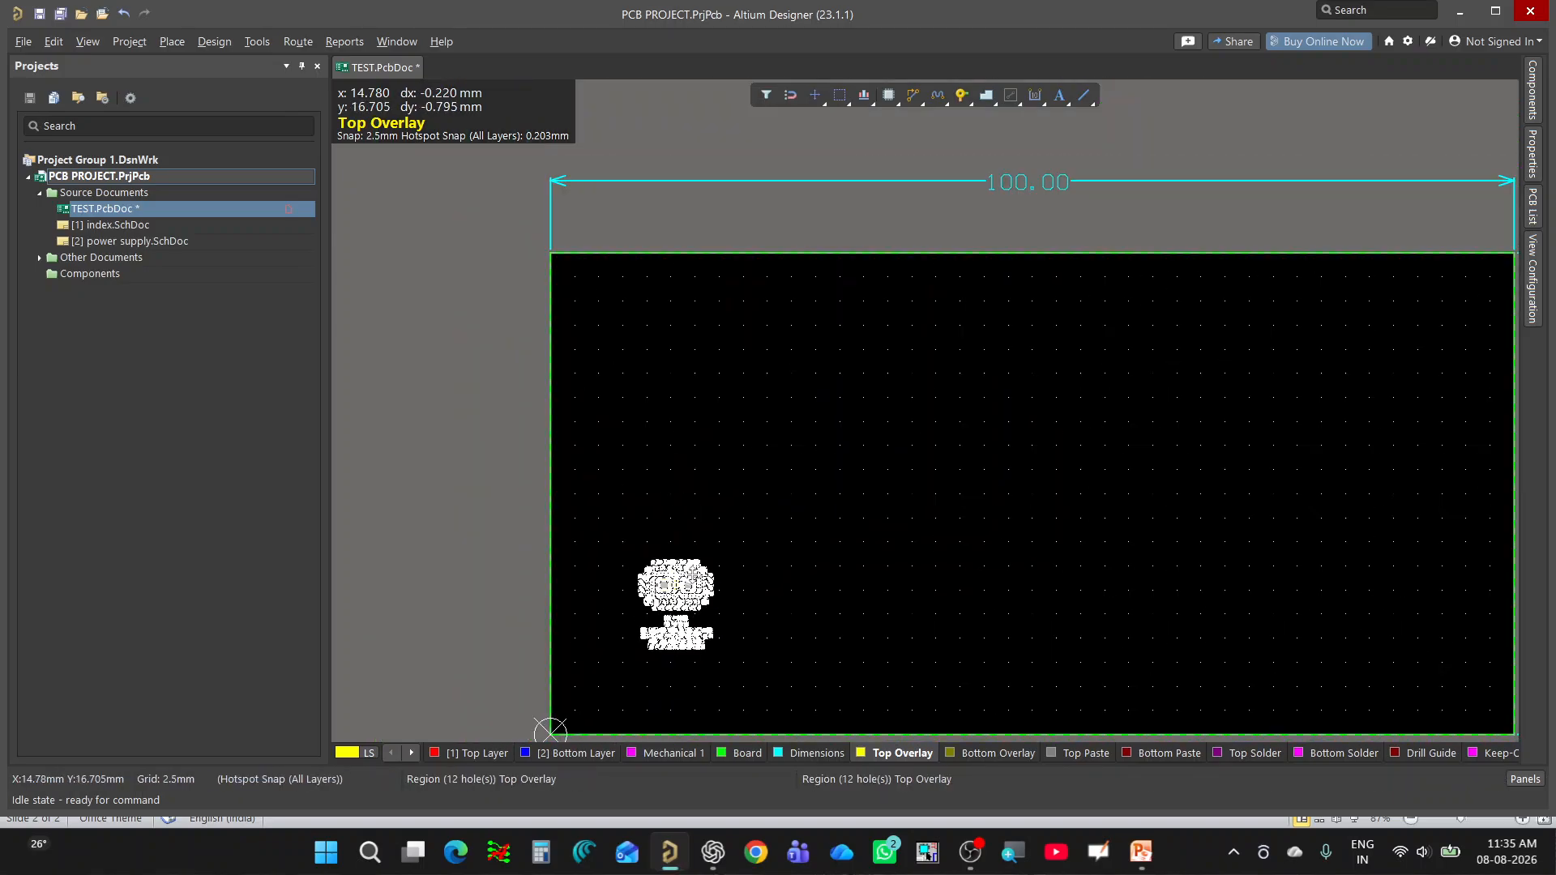
Move the selected Top Overlay logo up near the board's upper-left corner and deselect it.
drag(693, 575, 671, 300)
click(1020, 578)
ctrl+scroll(744, 408, up, 2)
ctrl+scroll(672, 418, down, 2)
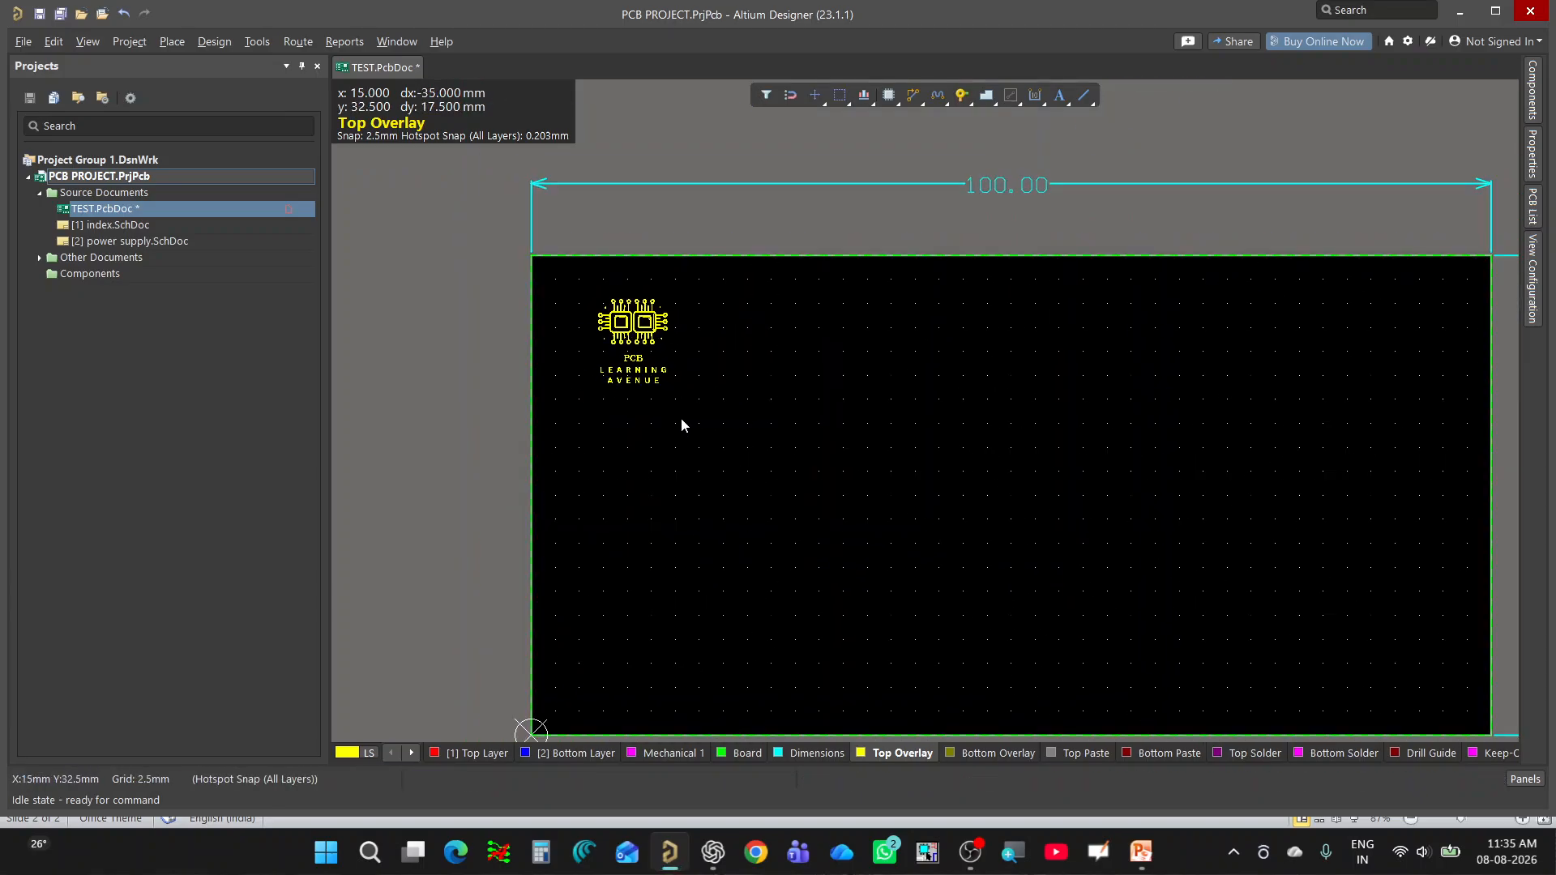
Show the board in 3D and examine the Top Overlay logo near the board's upper-left corner.
key(3)
ctrl+scroll(843, 134, up, 5)
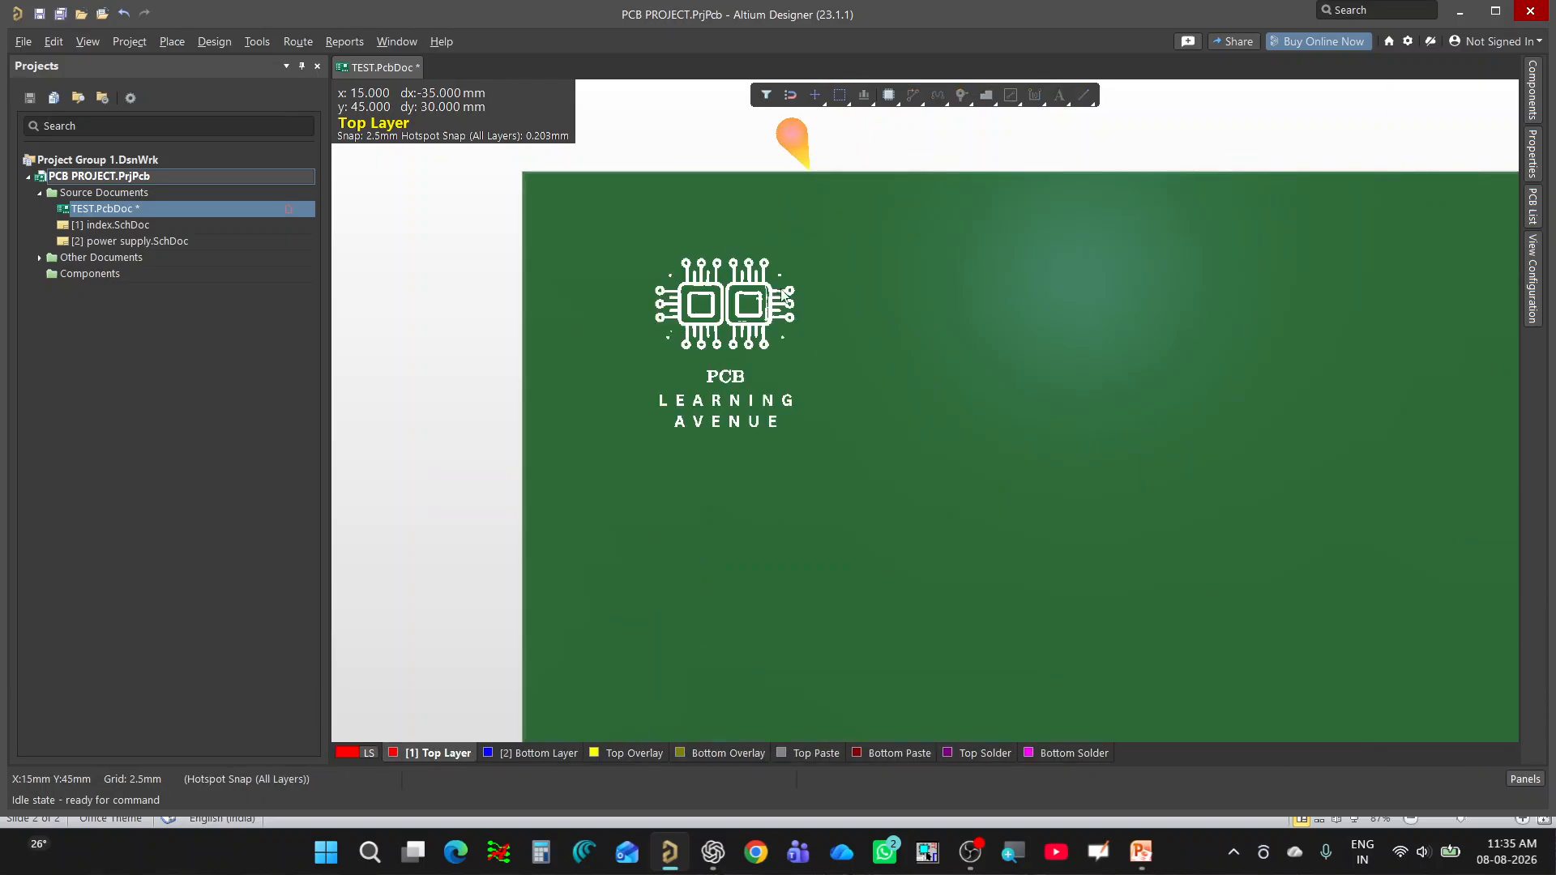
ctrl+scroll(618, 298, down, 2)
ctrl+scroll(585, 324, down, 3)
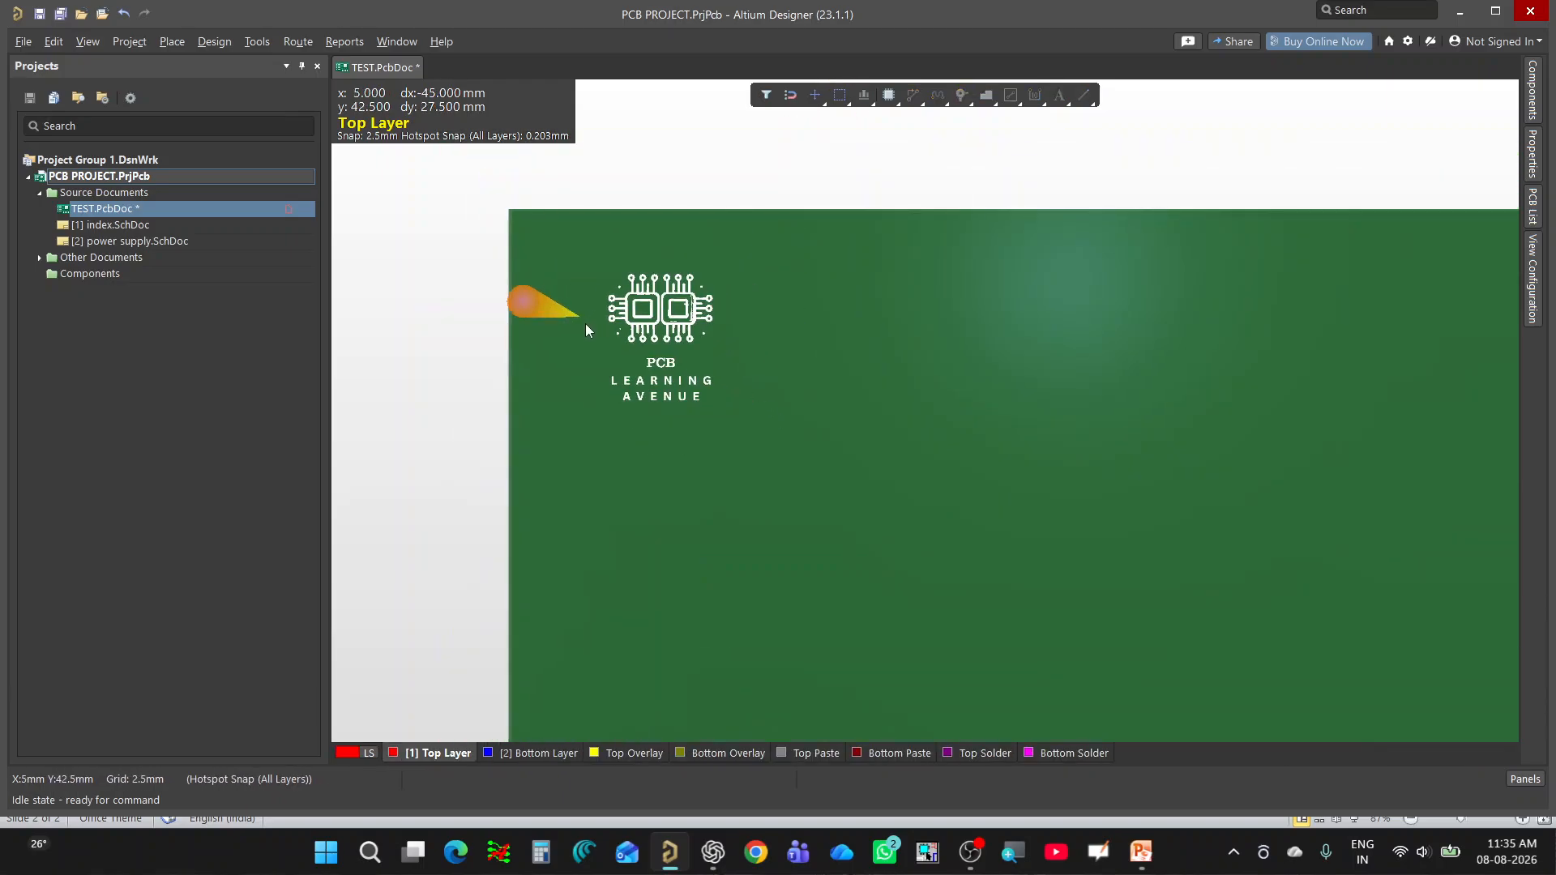
ctrl+scroll(629, 310, up, 1)
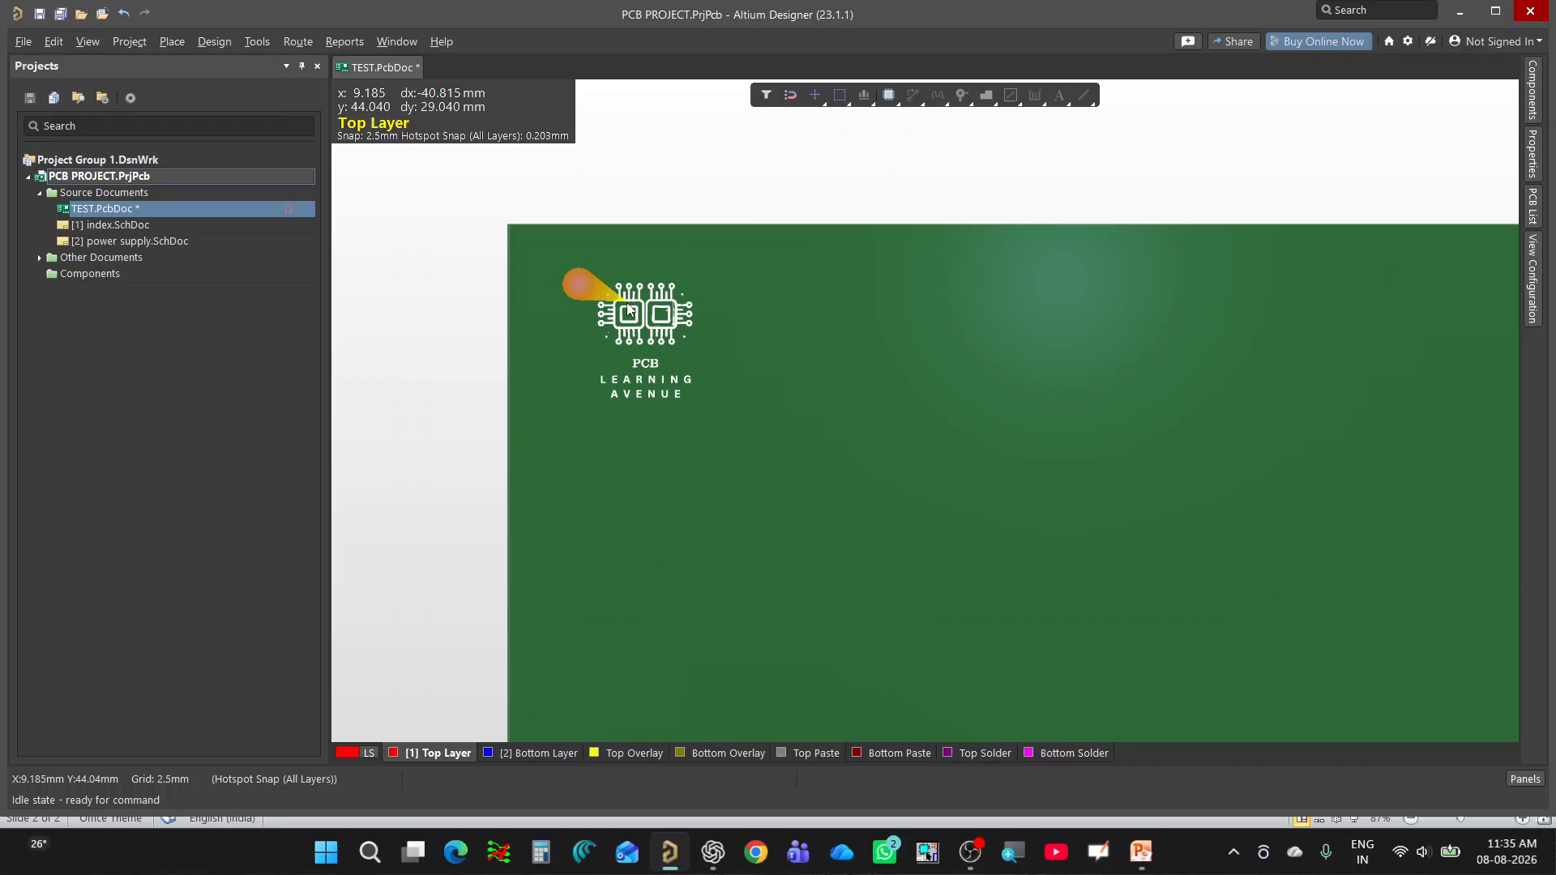
ctrl+scroll(629, 309, down, 3)
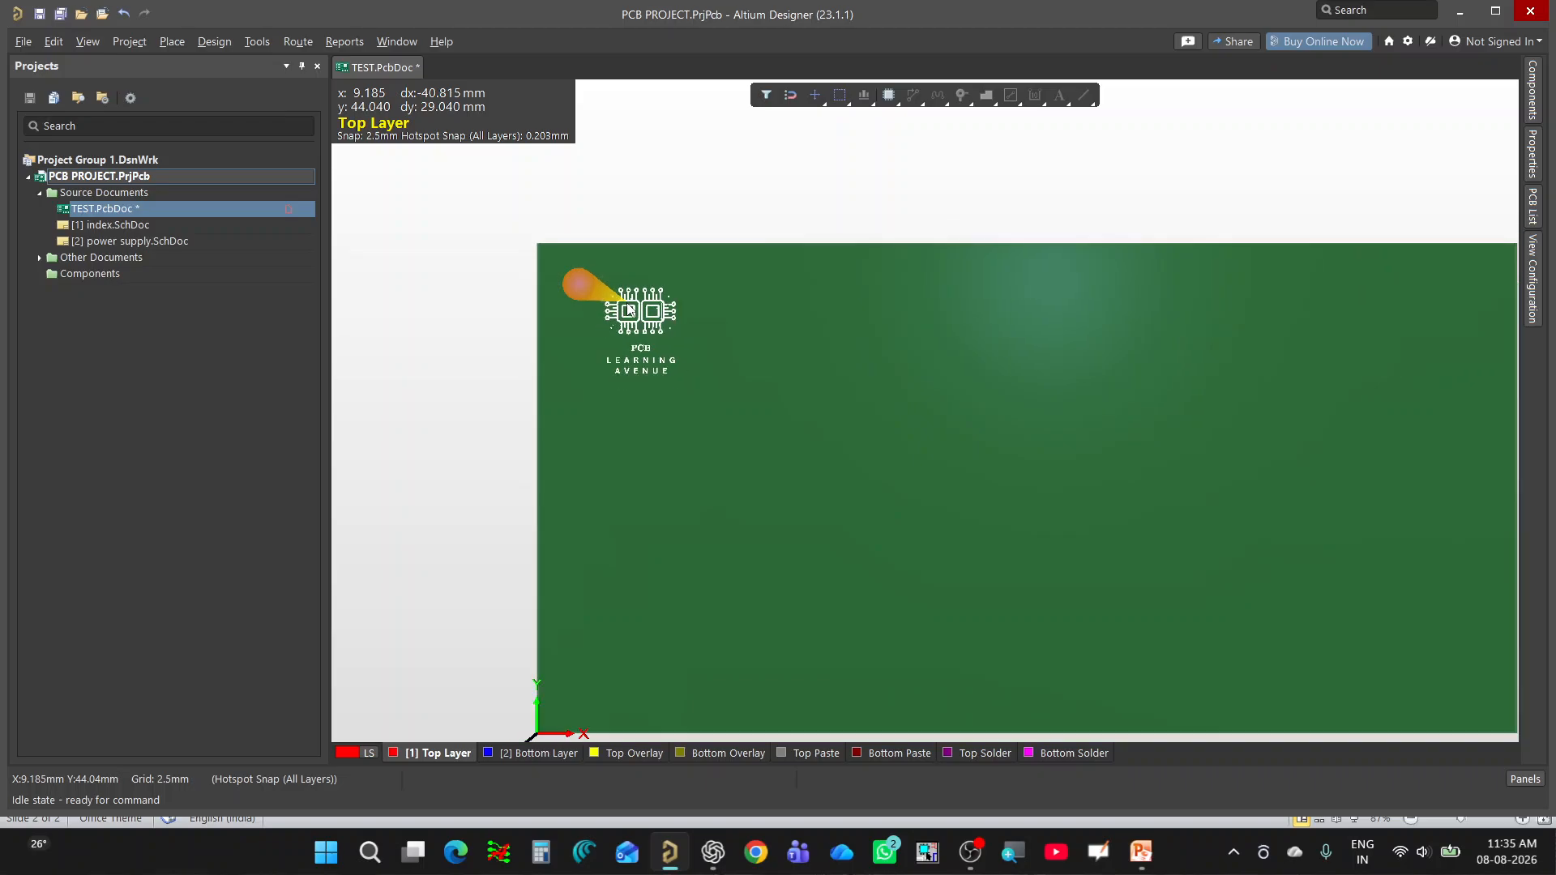
ctrl+scroll(629, 310, up, 3)
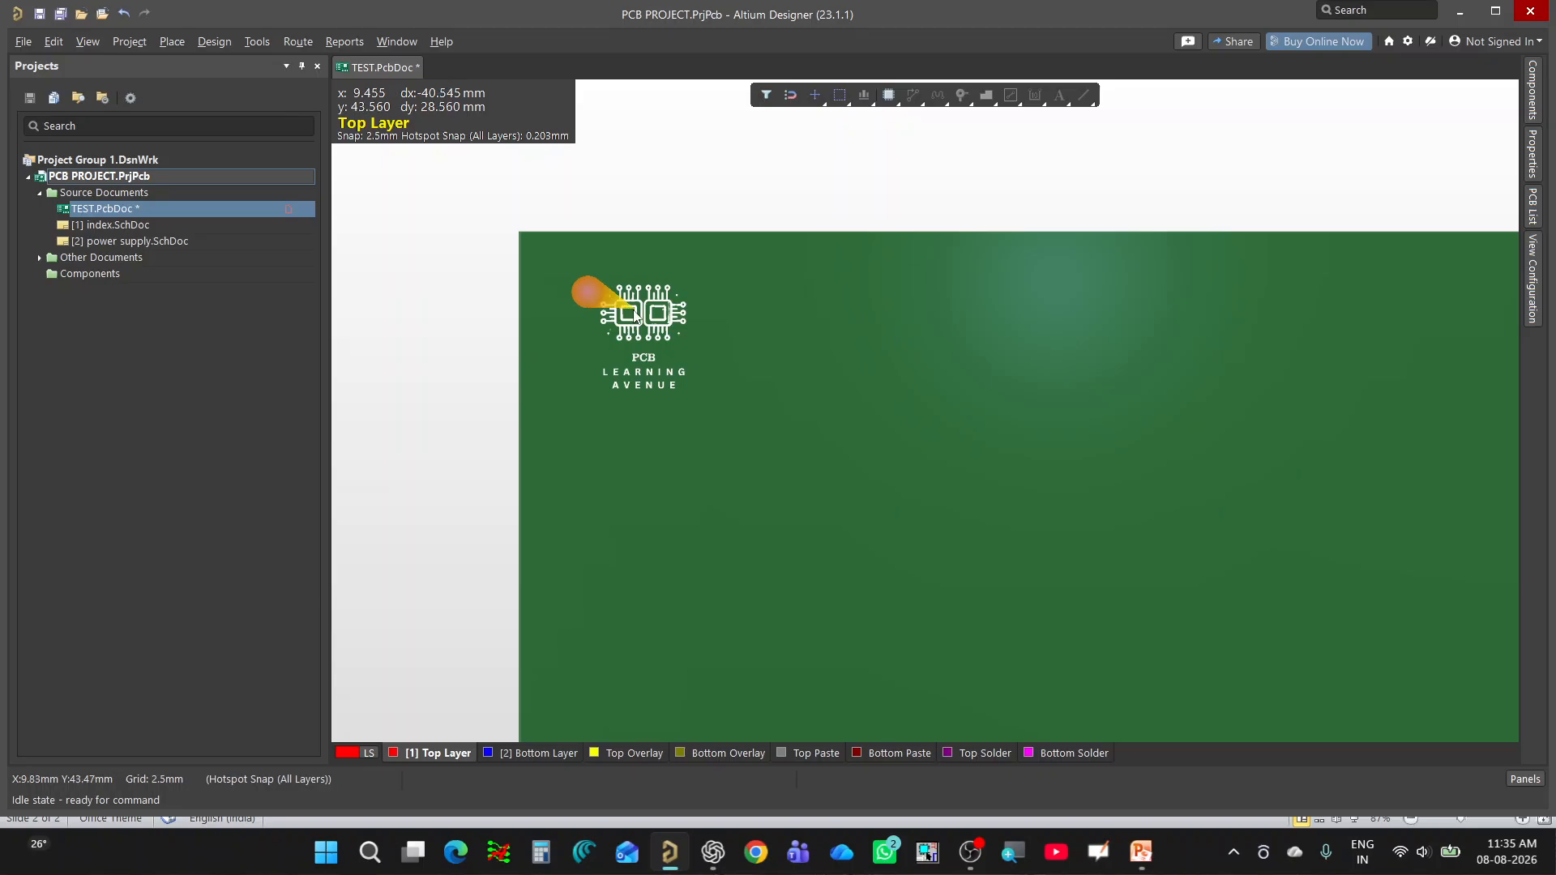
ctrl+scroll(624, 306, down, 3)
ctrl+scroll(609, 300, up, 1)
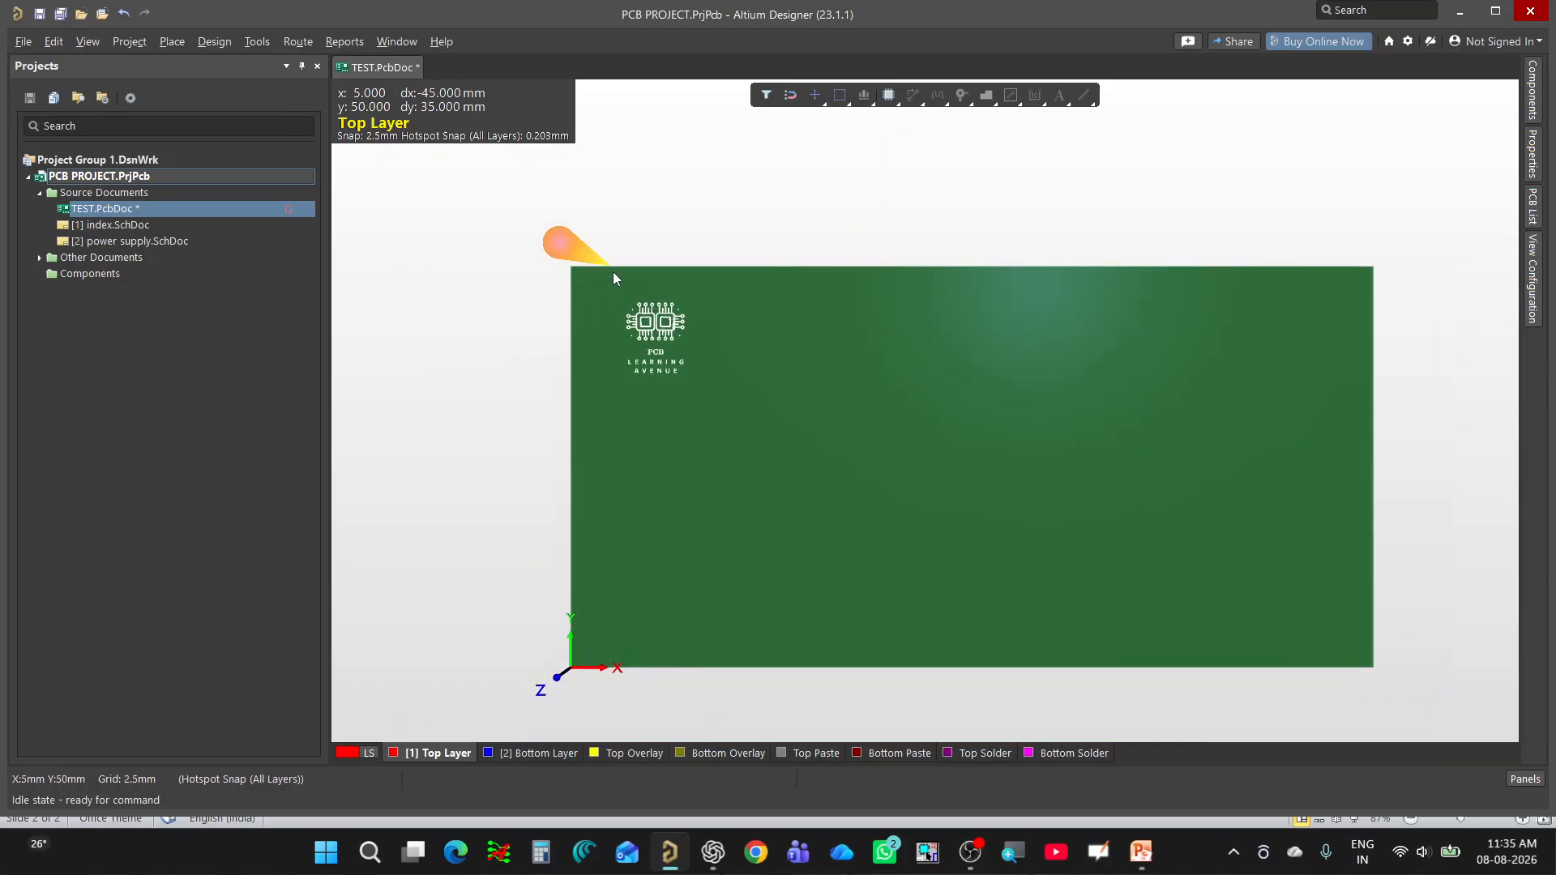
ctrl+scroll(614, 278, up, 1)
Return to the 2D layout and save the TEST.PcbDoc board document.
key(2)
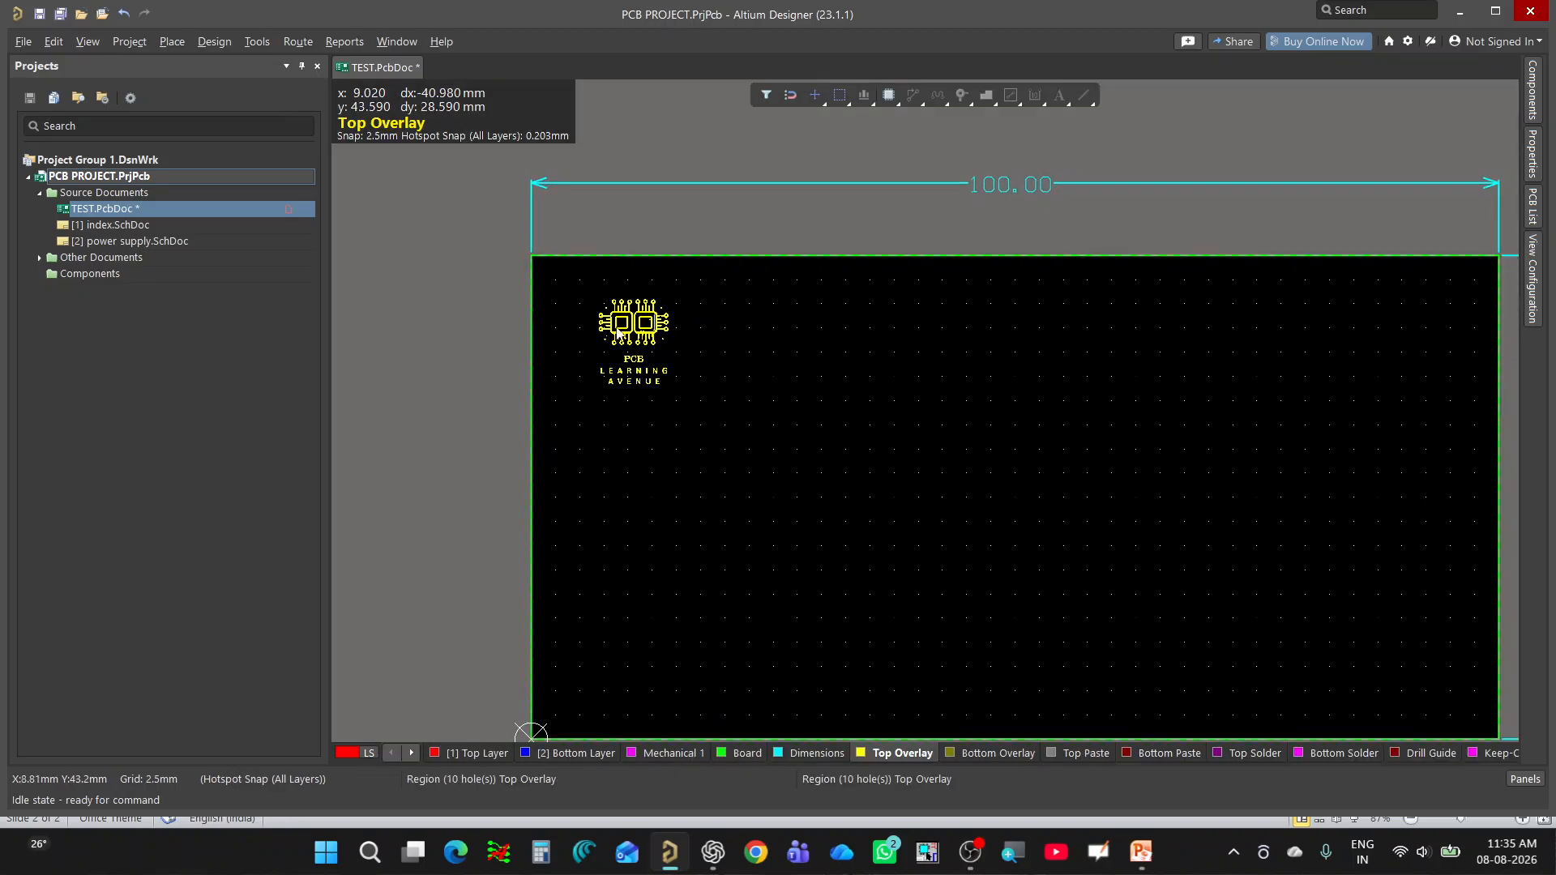
ctrl+scroll(617, 378, down, 1)
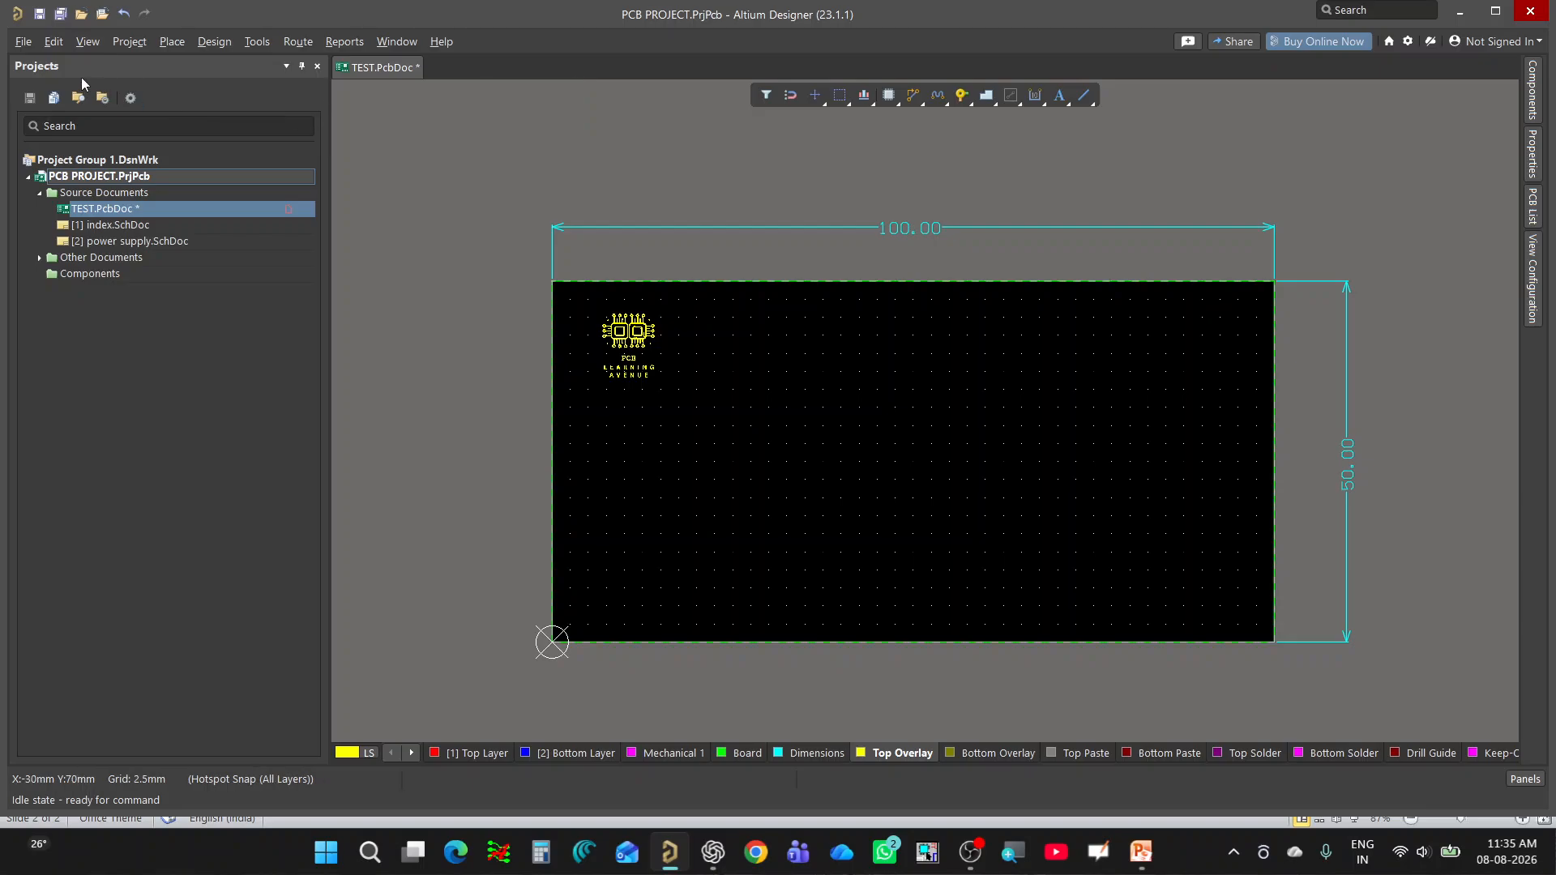
click(39, 14)
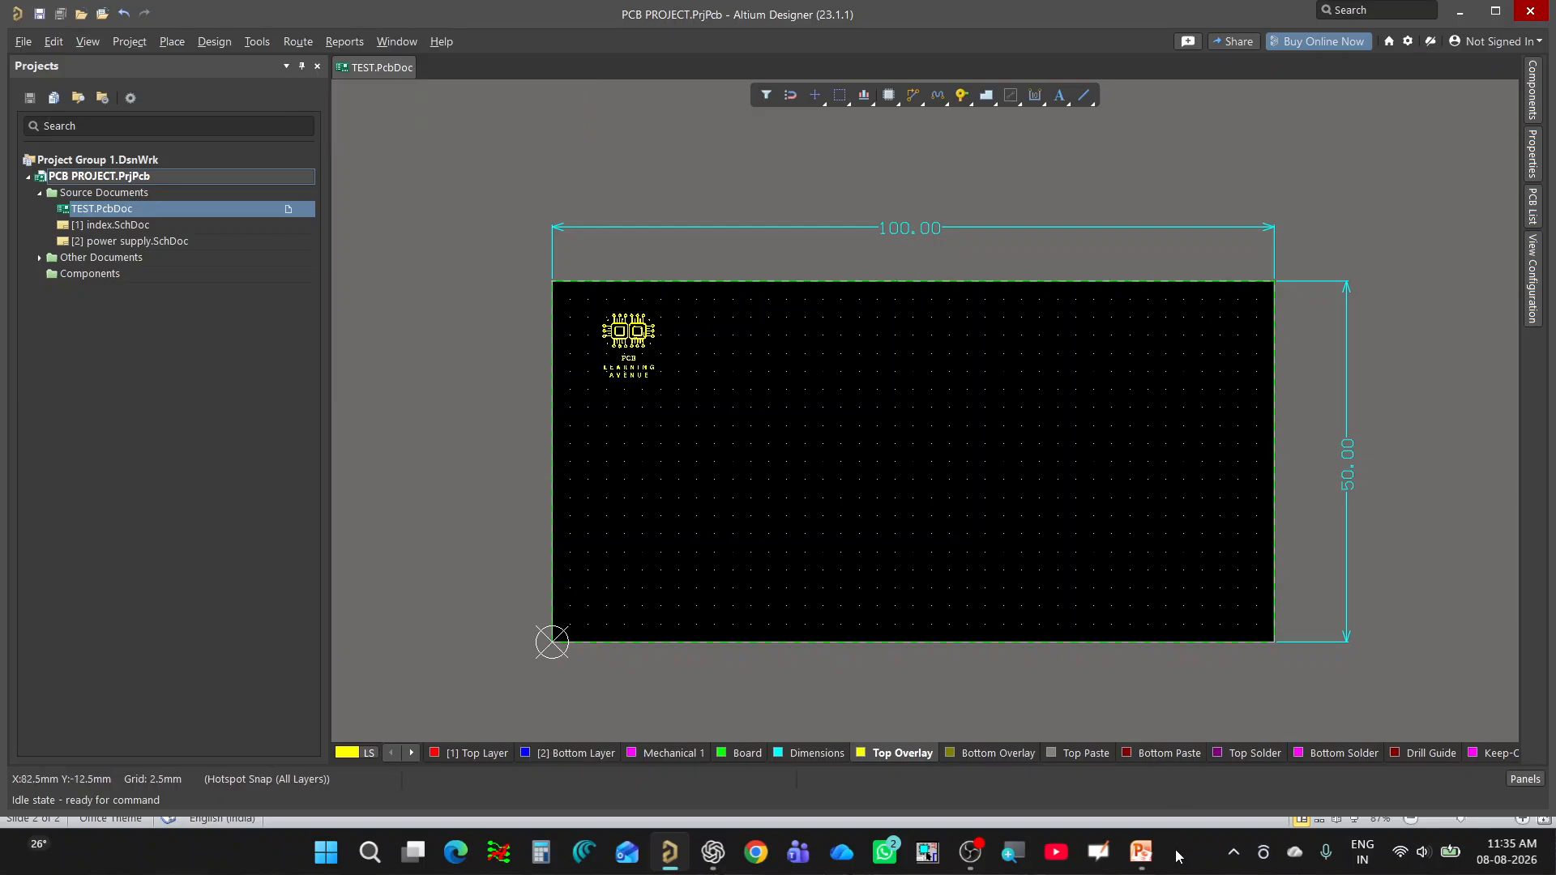
Switch to the TEMP TOPIC presentation in PowerPoint and go back to its welcome slide.
mouse_move(1143, 867)
click(1142, 754)
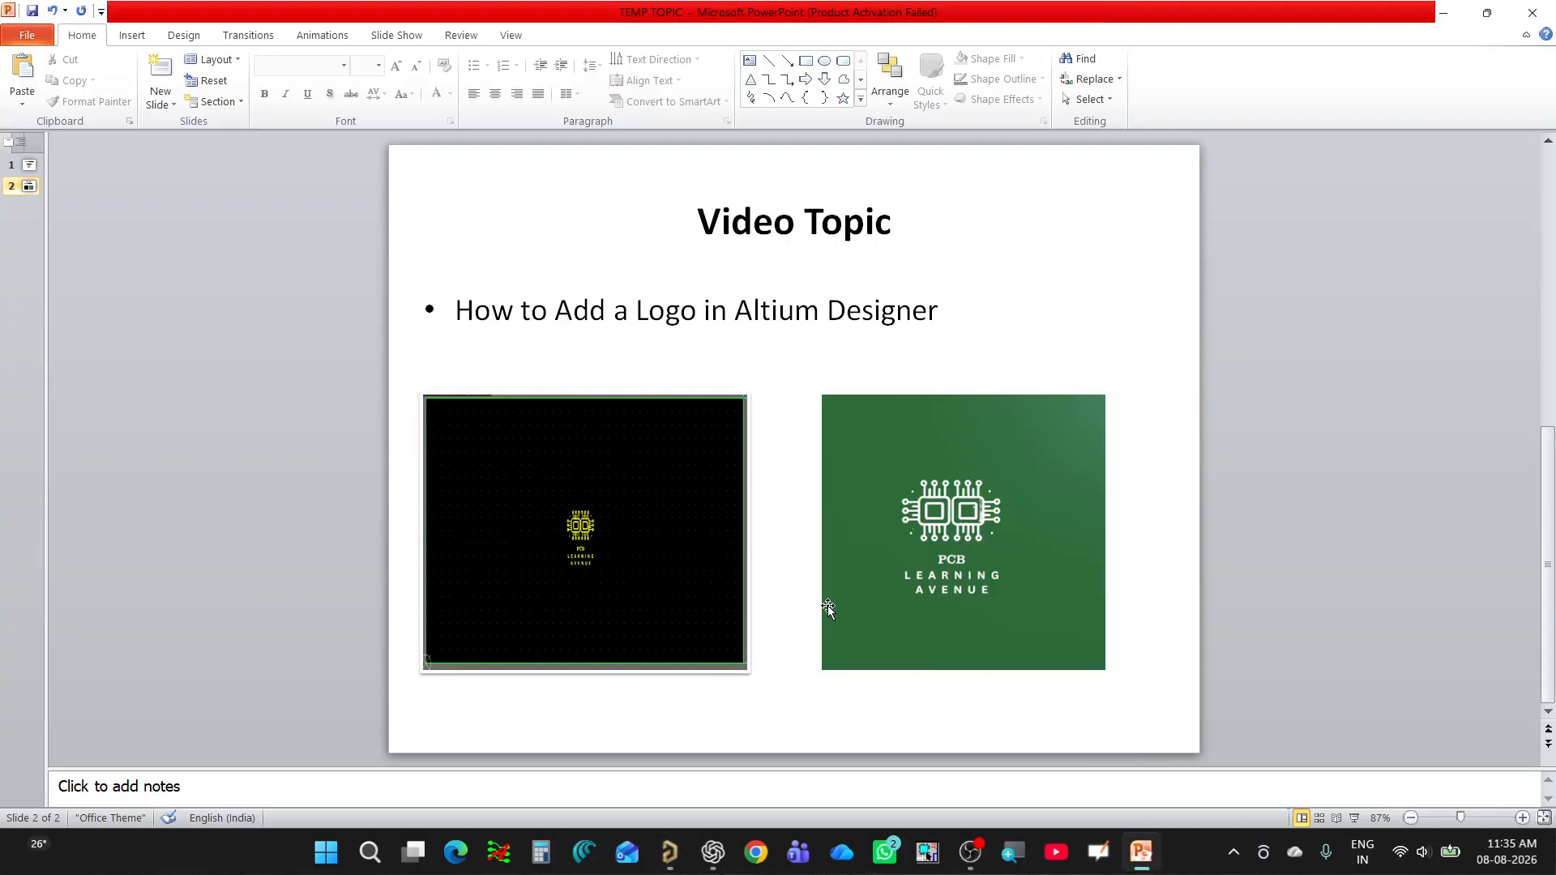
scroll(827, 604, up, 3)
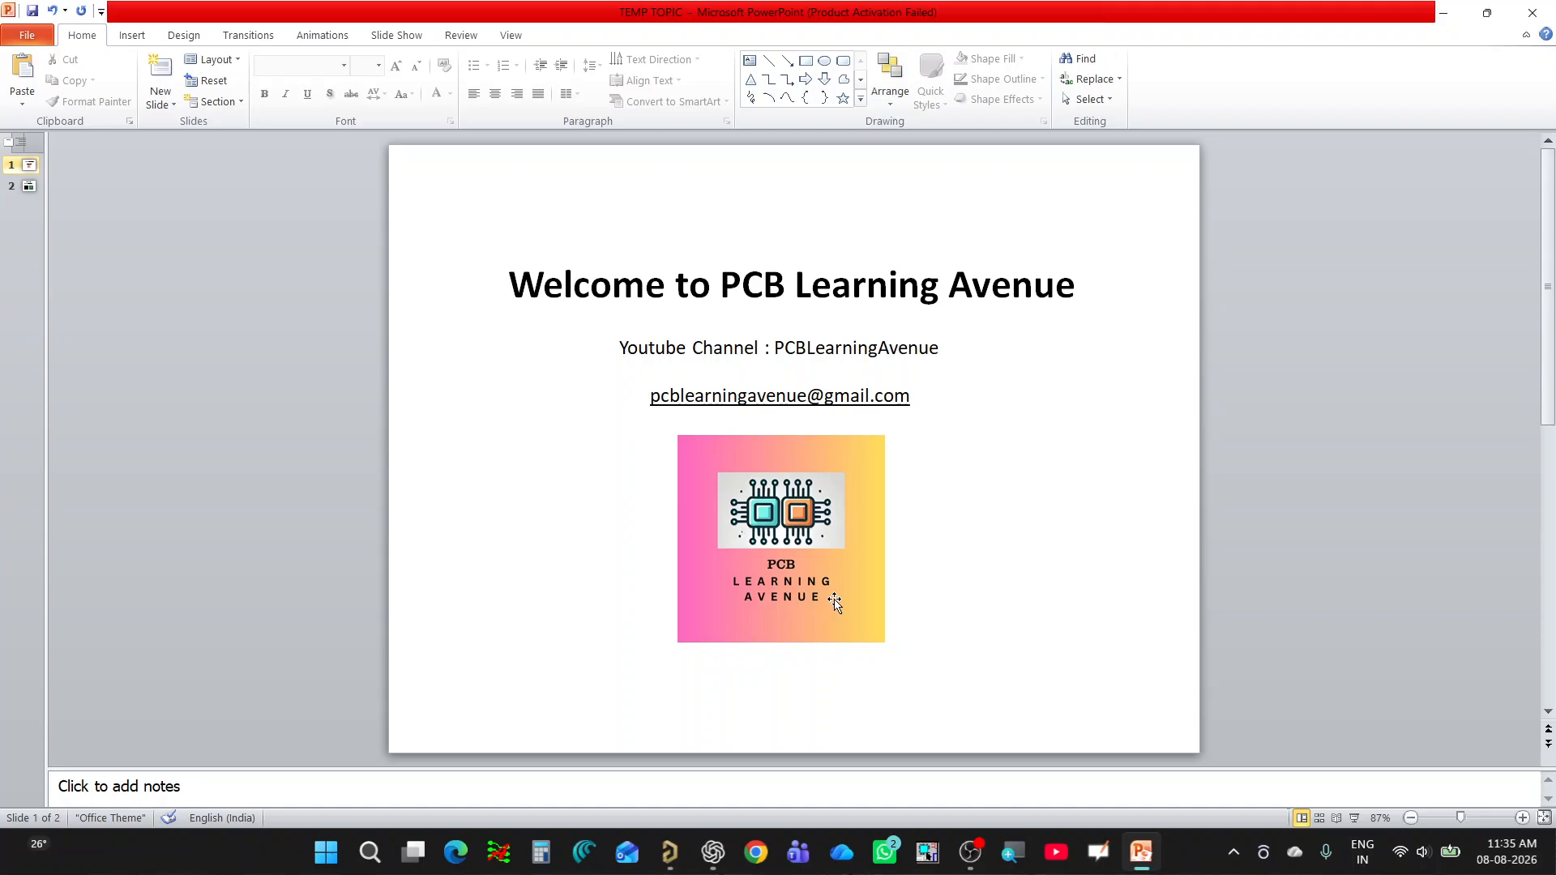